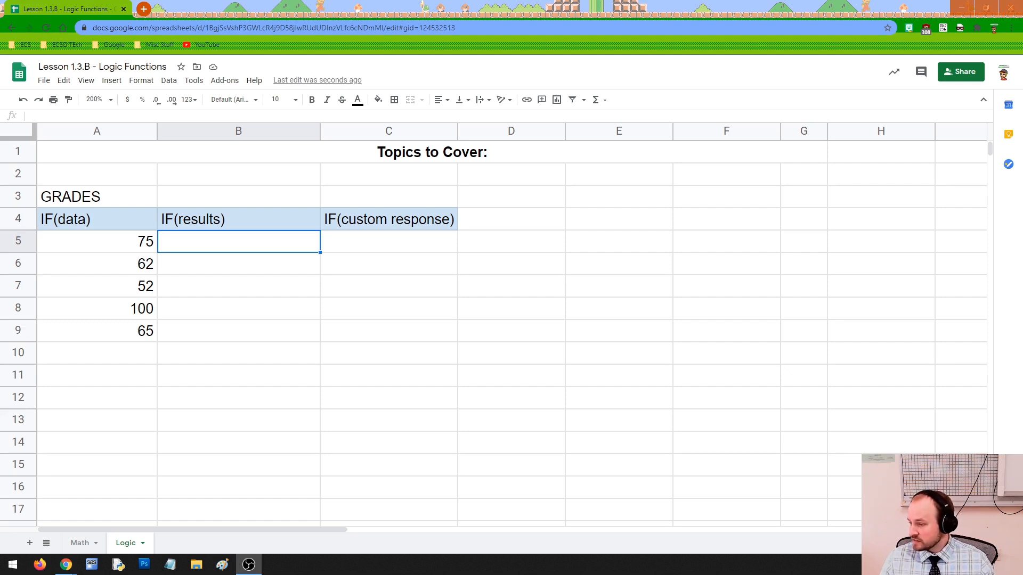
Look through the grade values in cells A5 to A9.
left_click(101, 247)
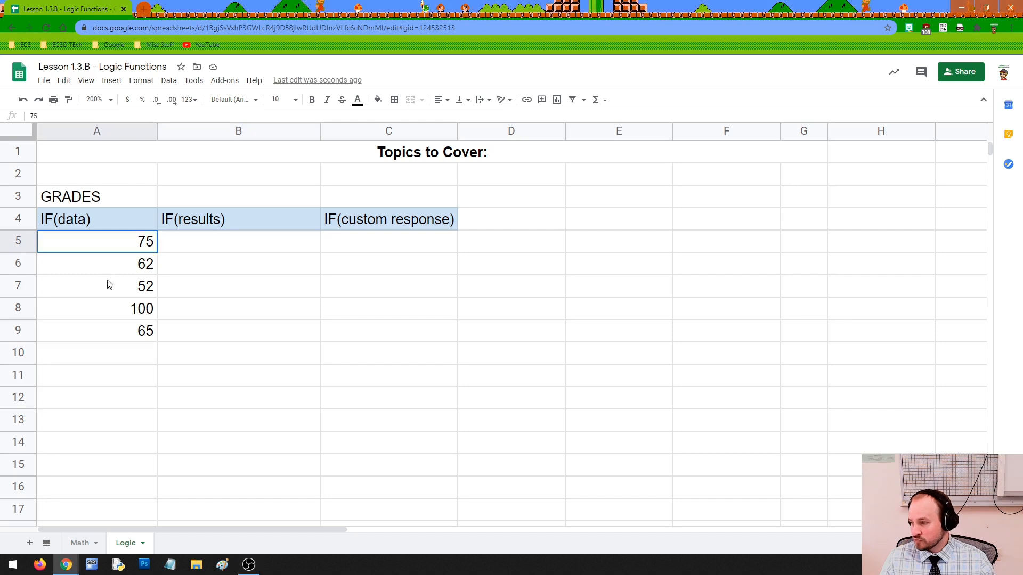
left_click_drag(108, 281, 102, 337)
left_click(133, 358)
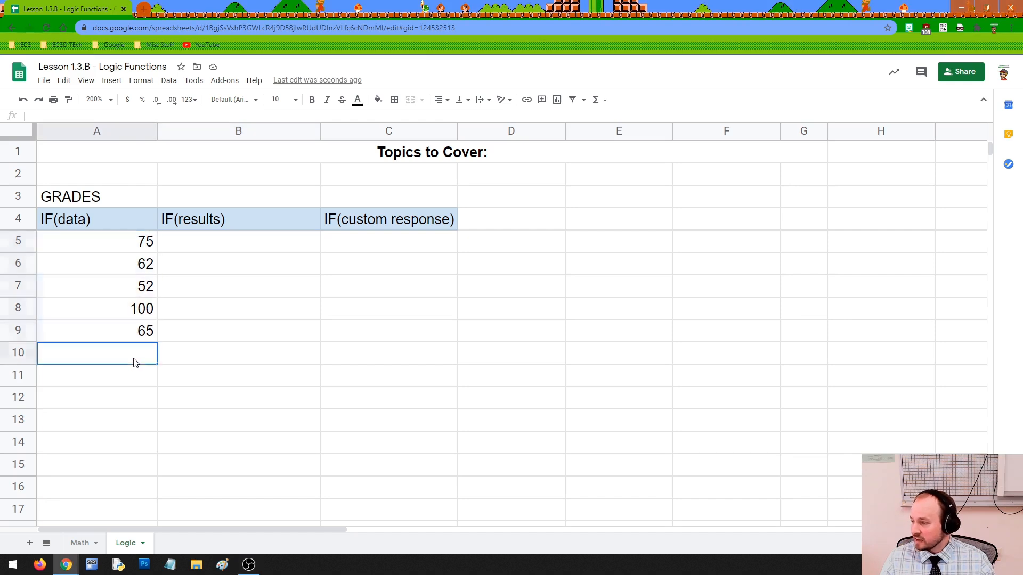
left_click(137, 248)
left_click(143, 264)
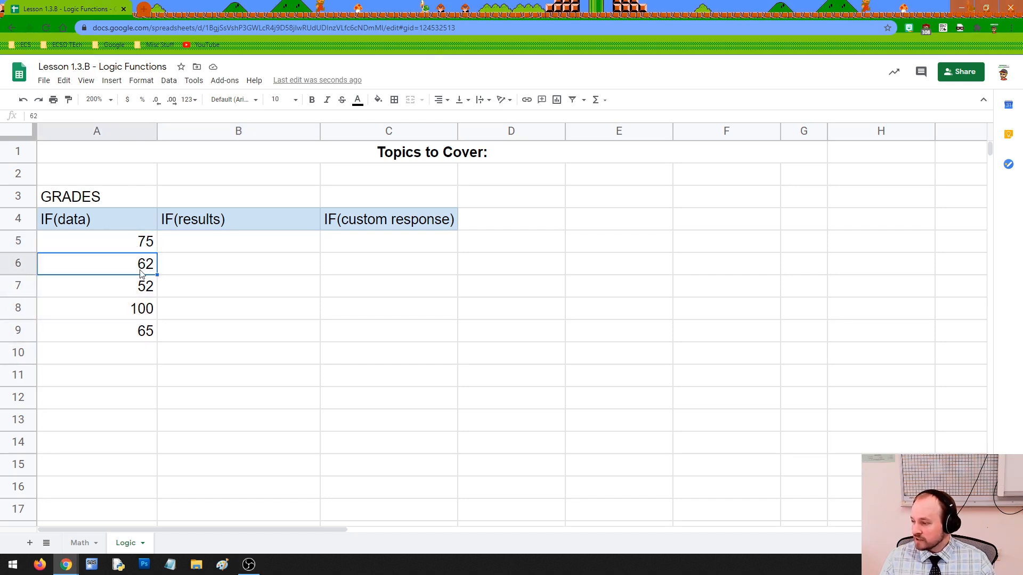
left_click(143, 287)
left_click(140, 316)
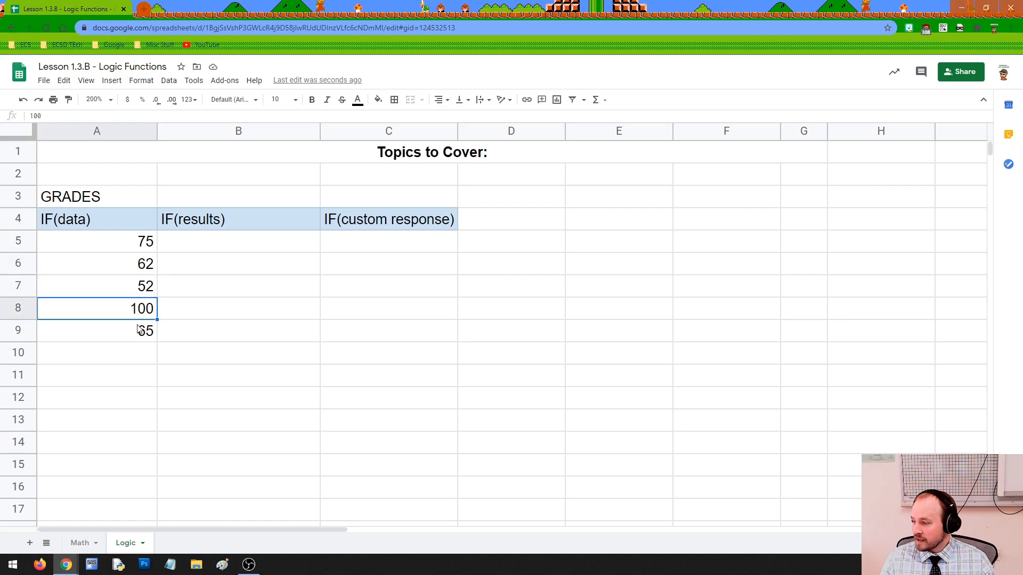
left_click(138, 330)
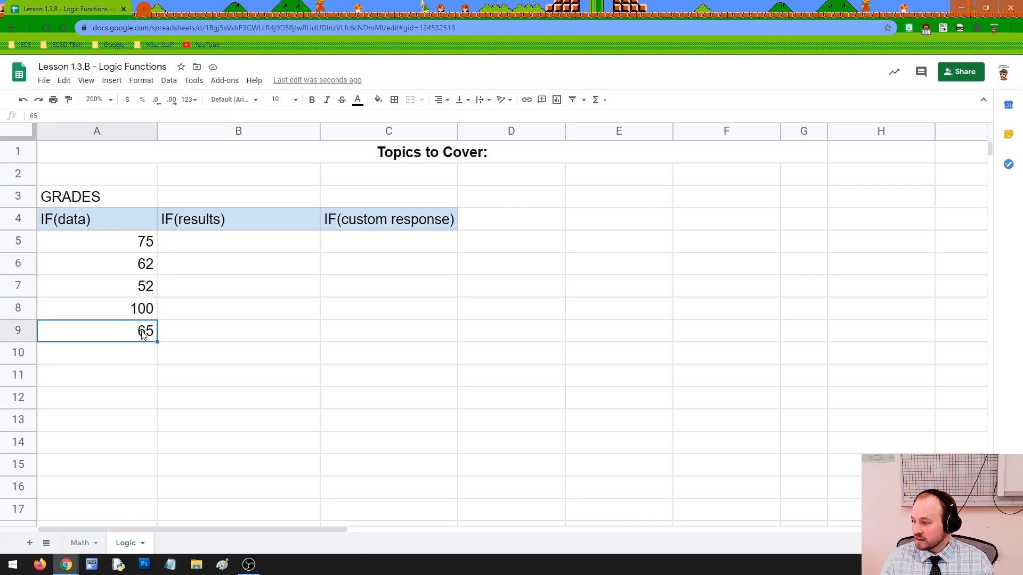
left_click(135, 362)
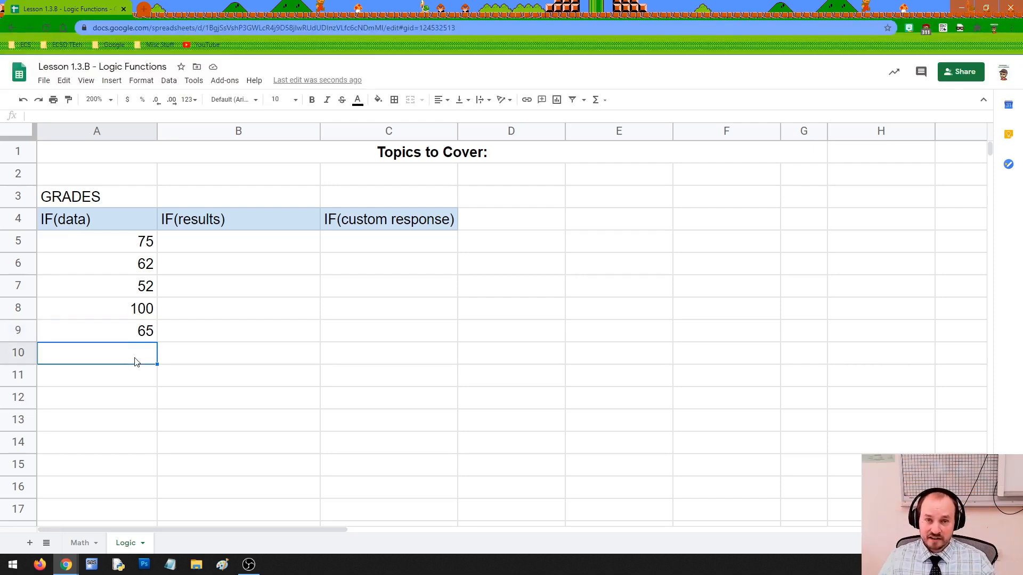
Start an IF formula in B5 that tests whether the grade in A5 is at least 65 (A5>=65).
left_click(199, 247)
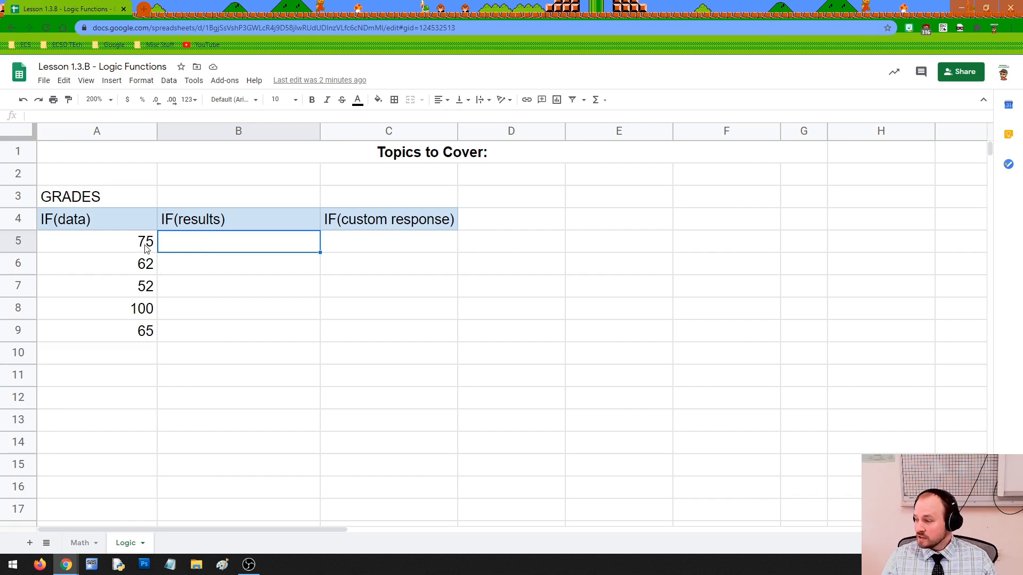
double_click(197, 243)
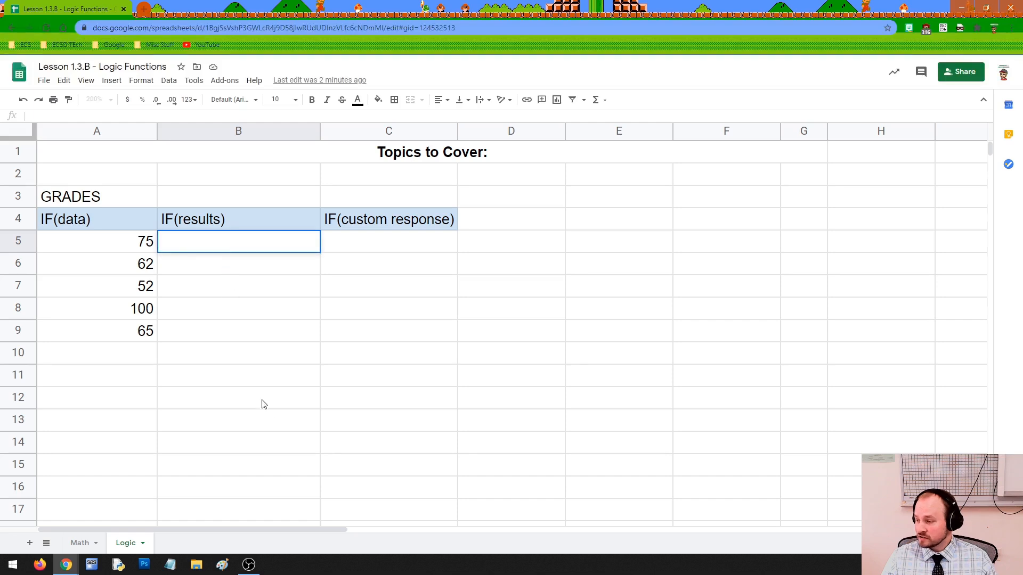
type("=")
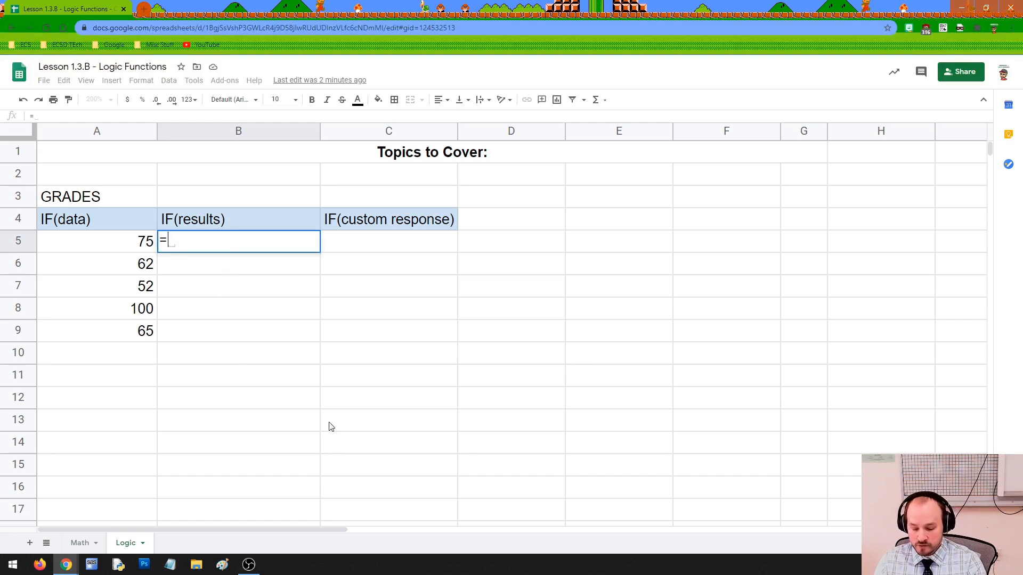
type("IF")
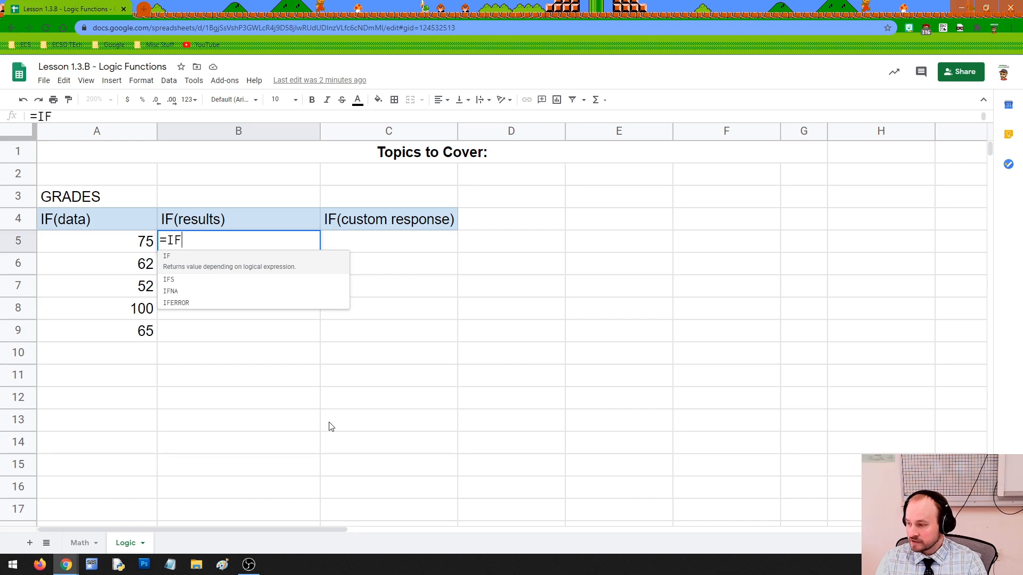
type("(")
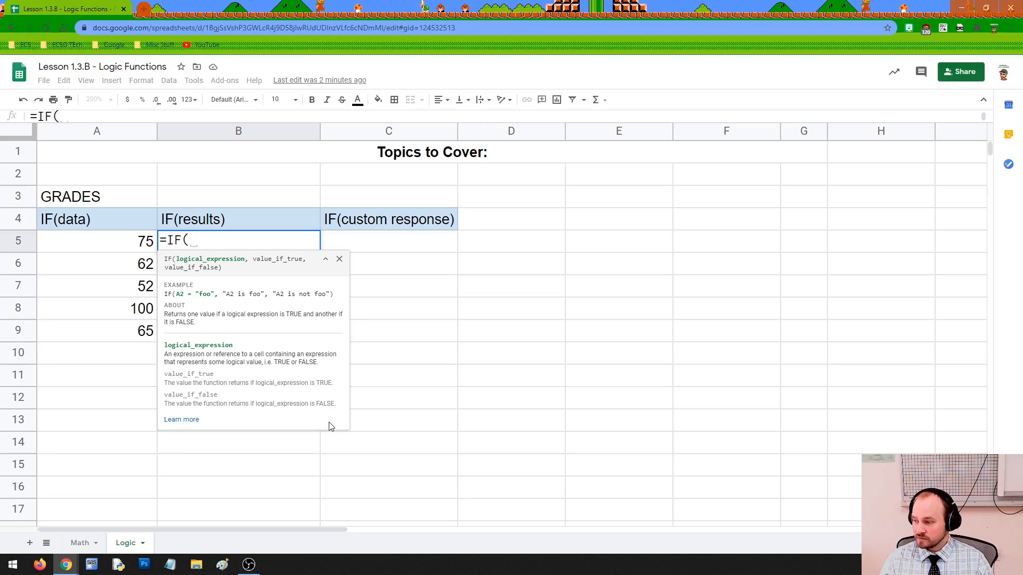
left_click(139, 245)
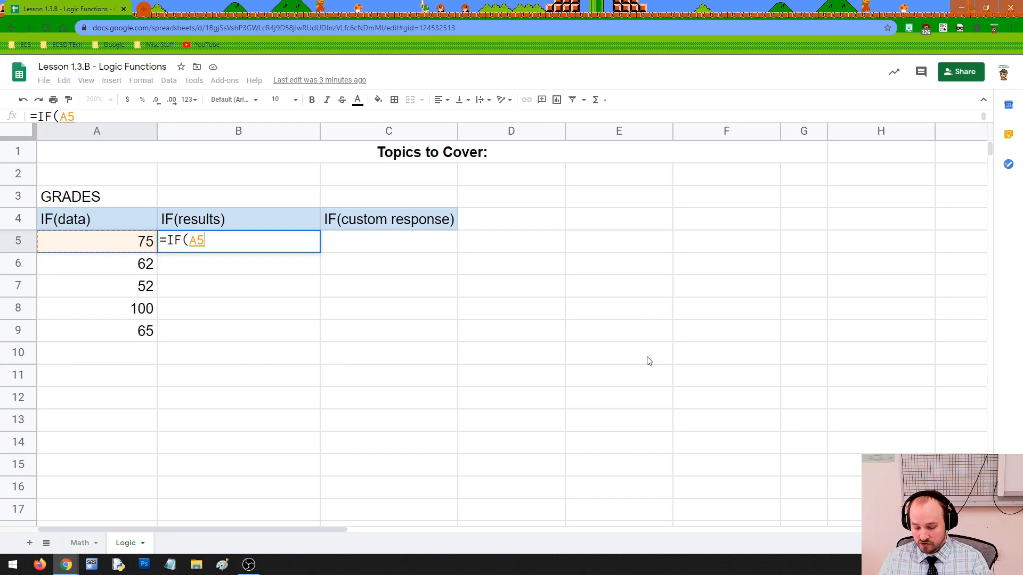
type(">=")
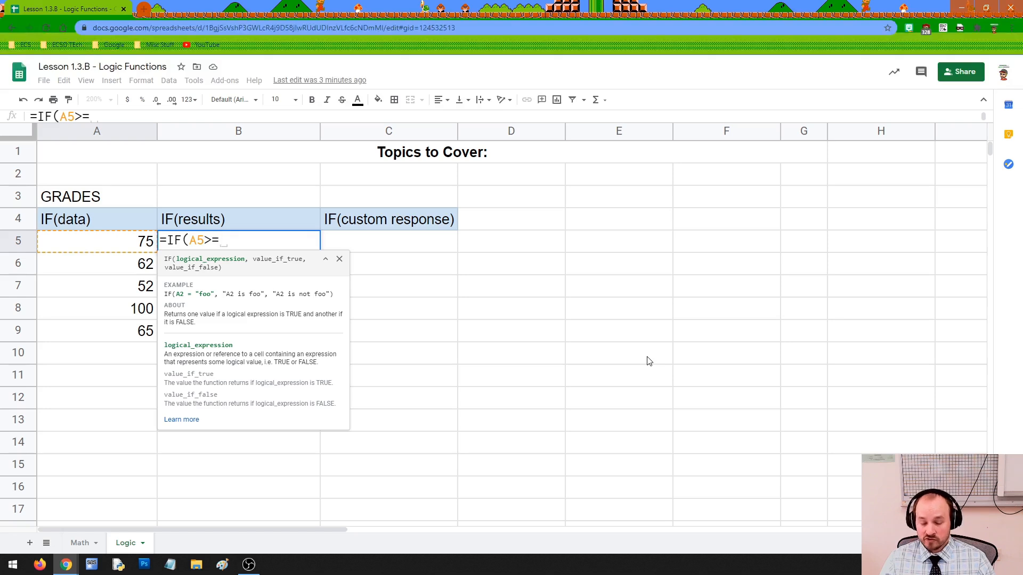
key("BackSpace")
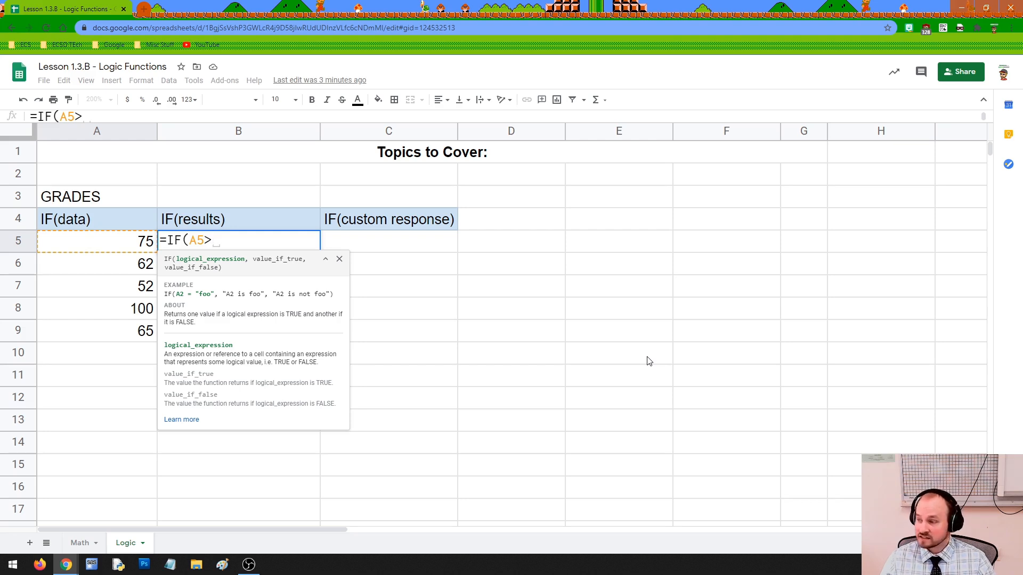
type("=")
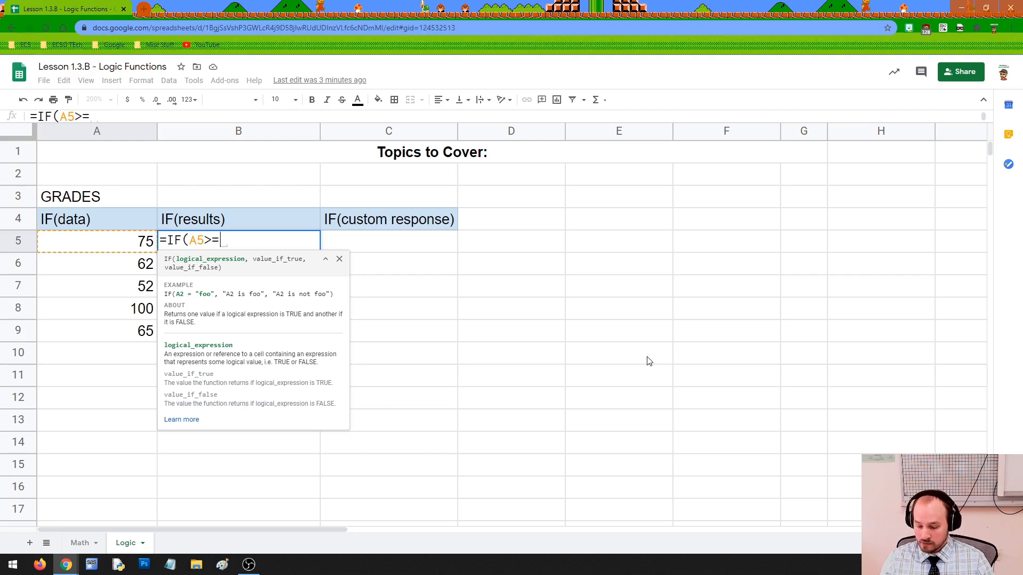
type("65")
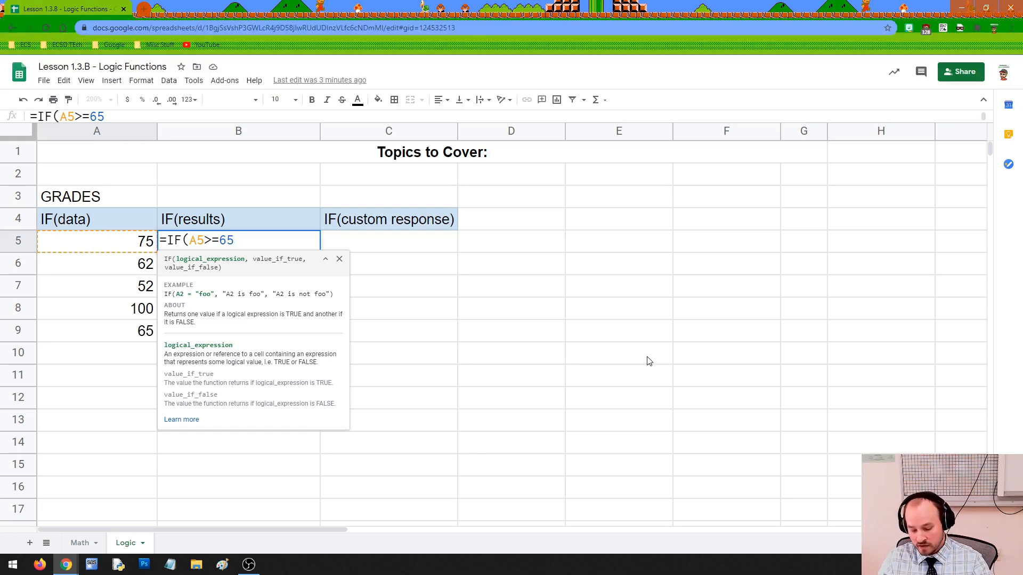
Complete the B5 formula with "PASS" as its value if true, giving =IF(A5>=65,"PASS").
type(", ")
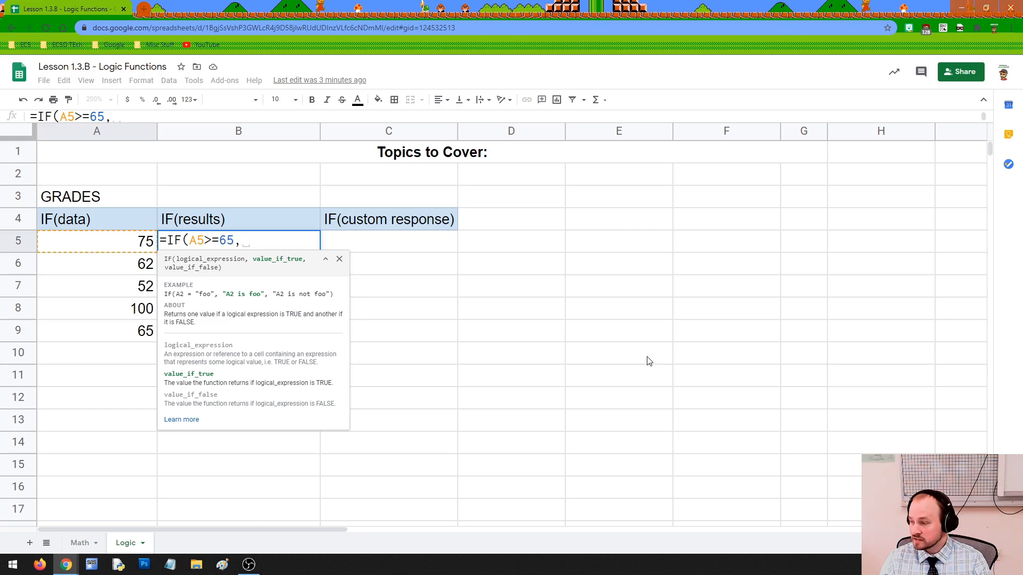
type("\"PASS\"")
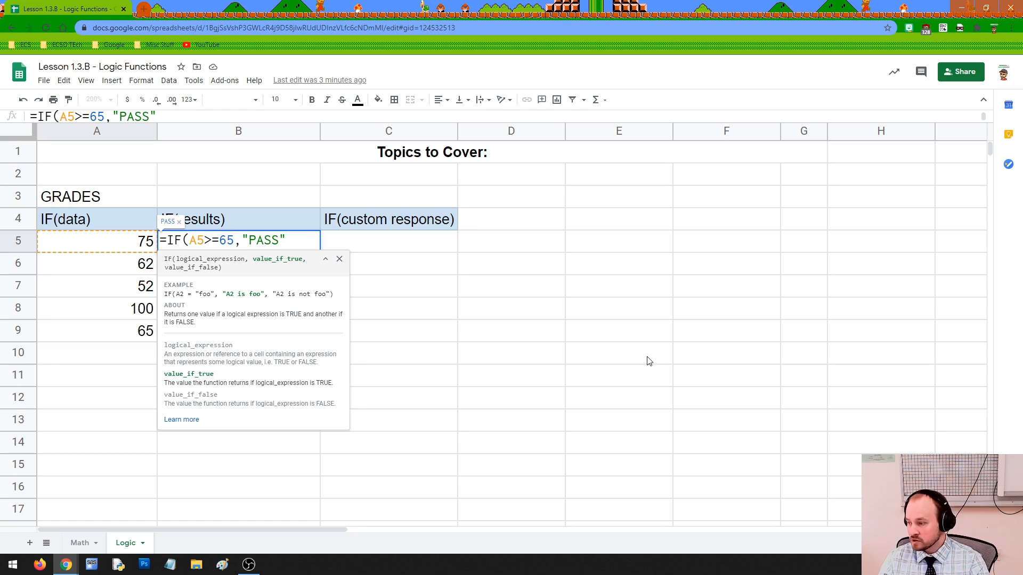
type(")")
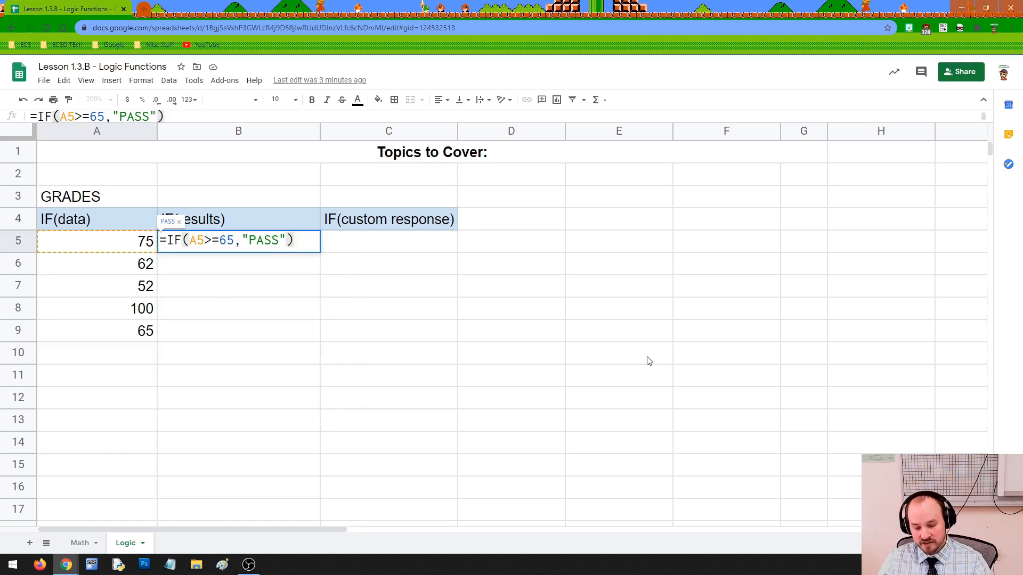
key("Return")
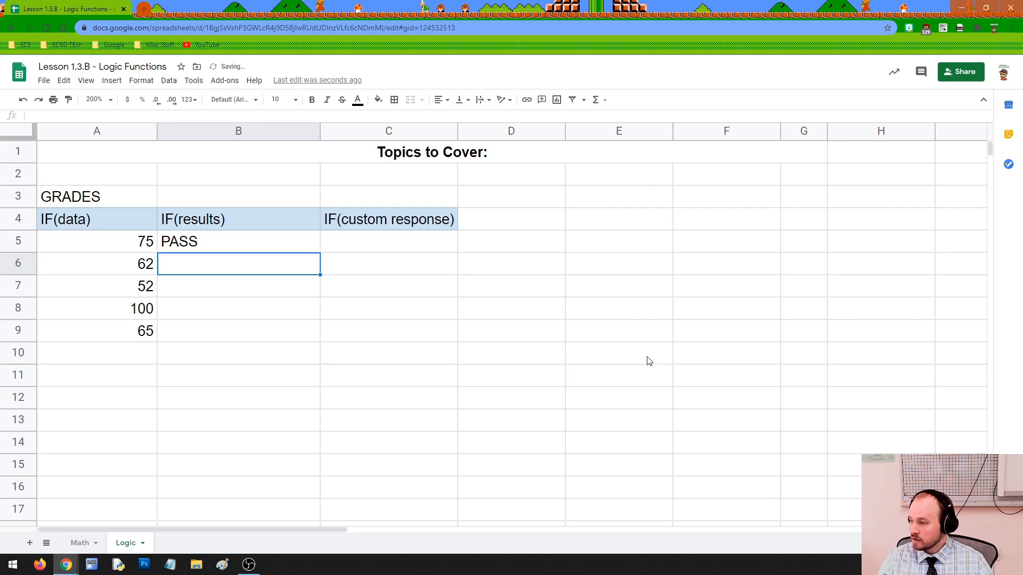
Change the result text in B5's IF formula to "YOU PASSED" and fill the formula down through B9.
left_click(139, 240)
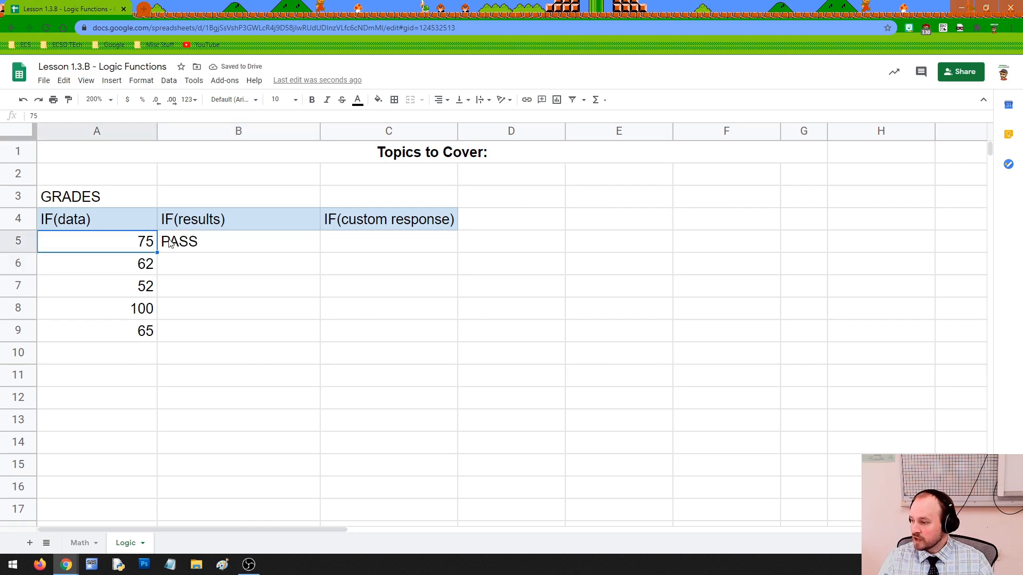
left_click(186, 244)
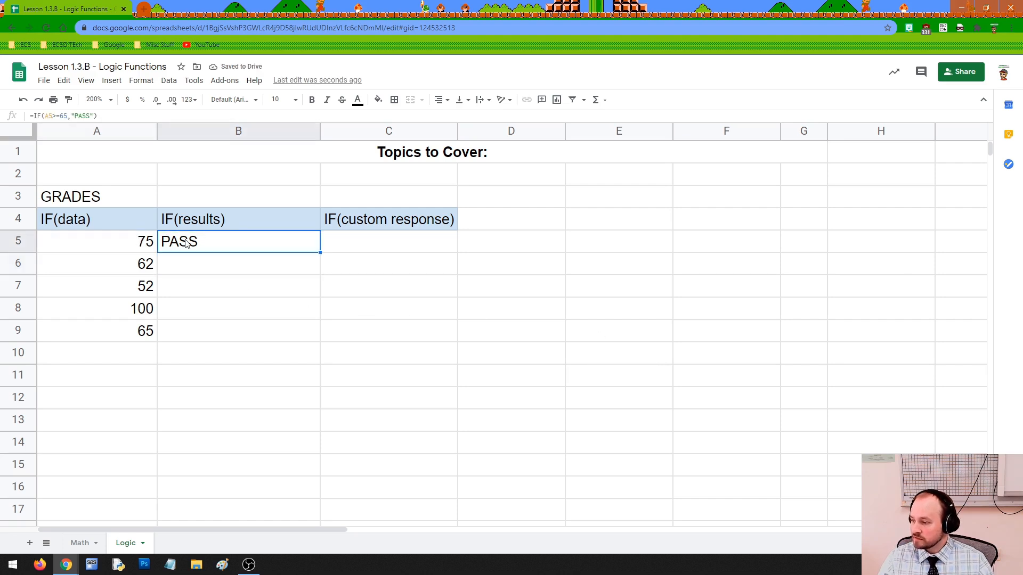
double_click(240, 242)
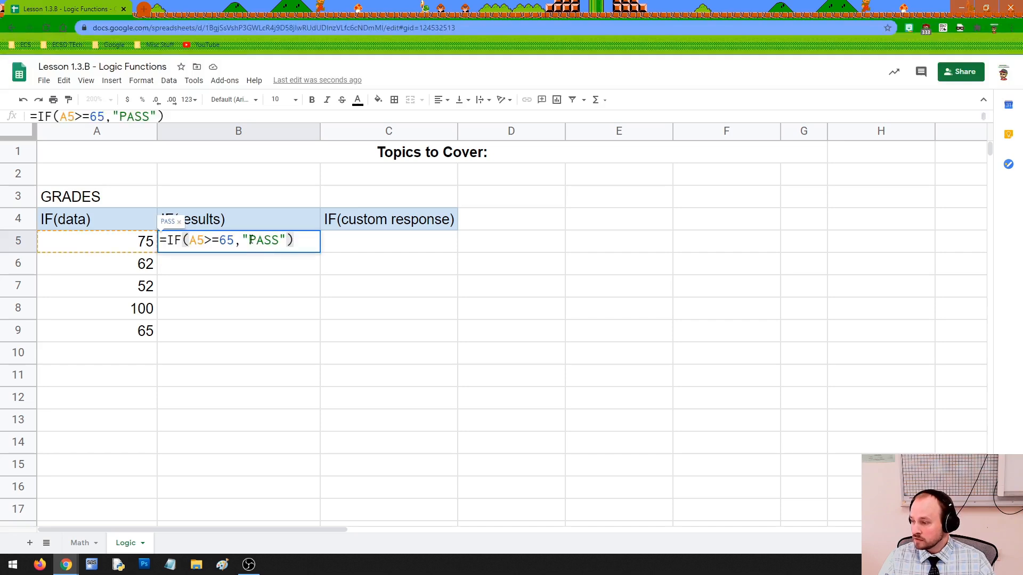
type("U PASS")
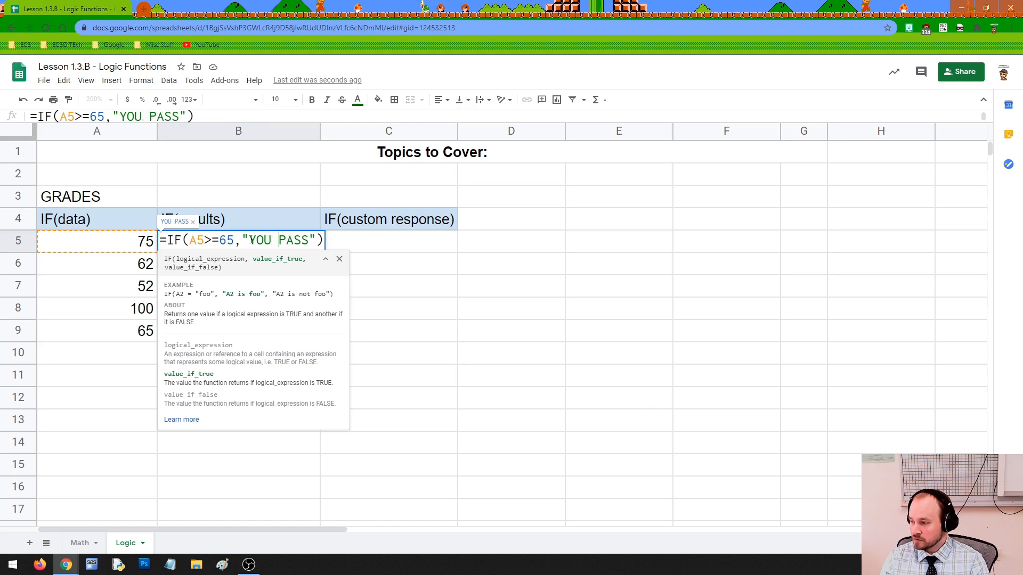
type("ED")
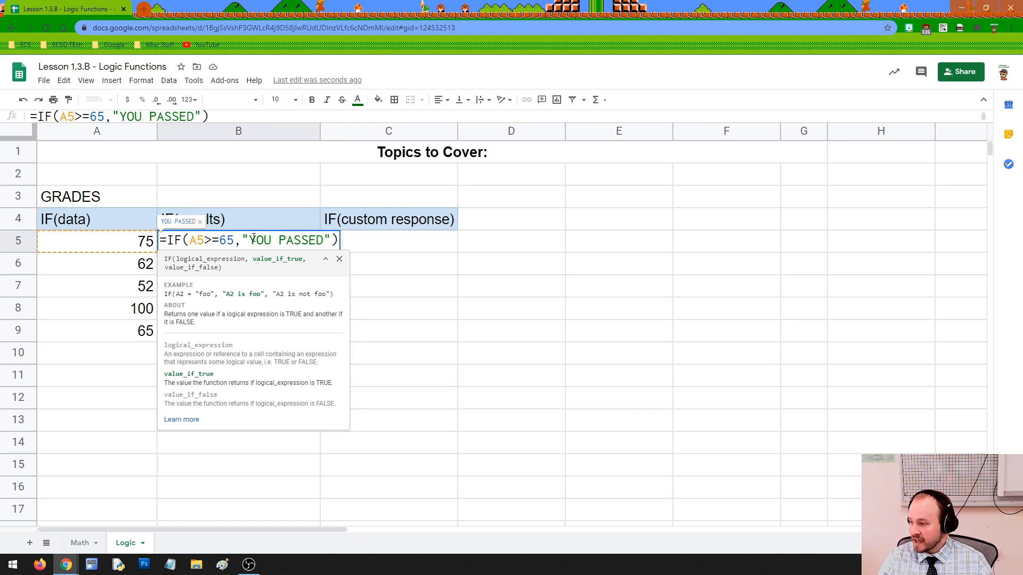
left_click(339, 240)
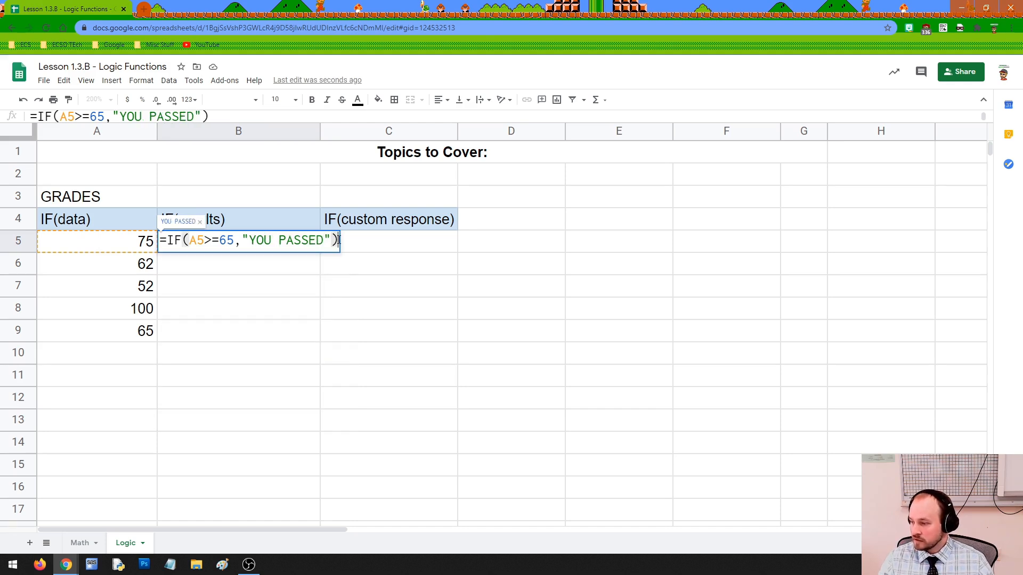
key("Return")
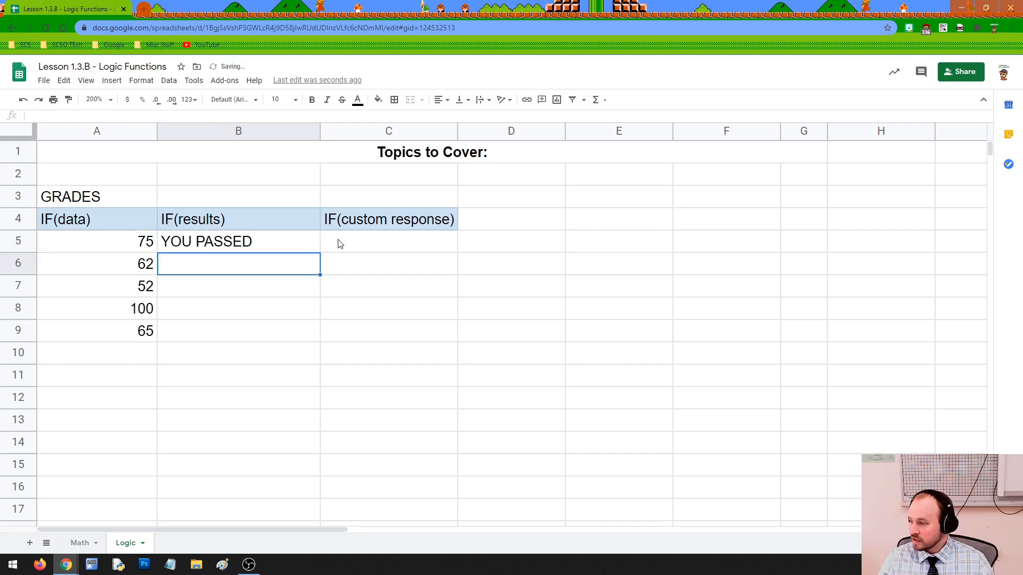
left_click(251, 241)
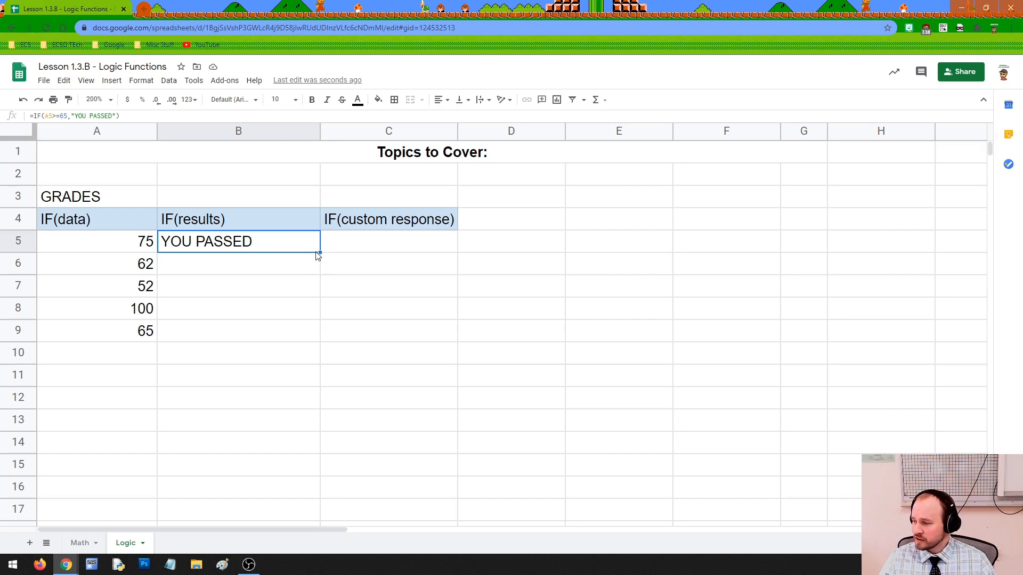
left_click_drag(320, 252, 322, 341)
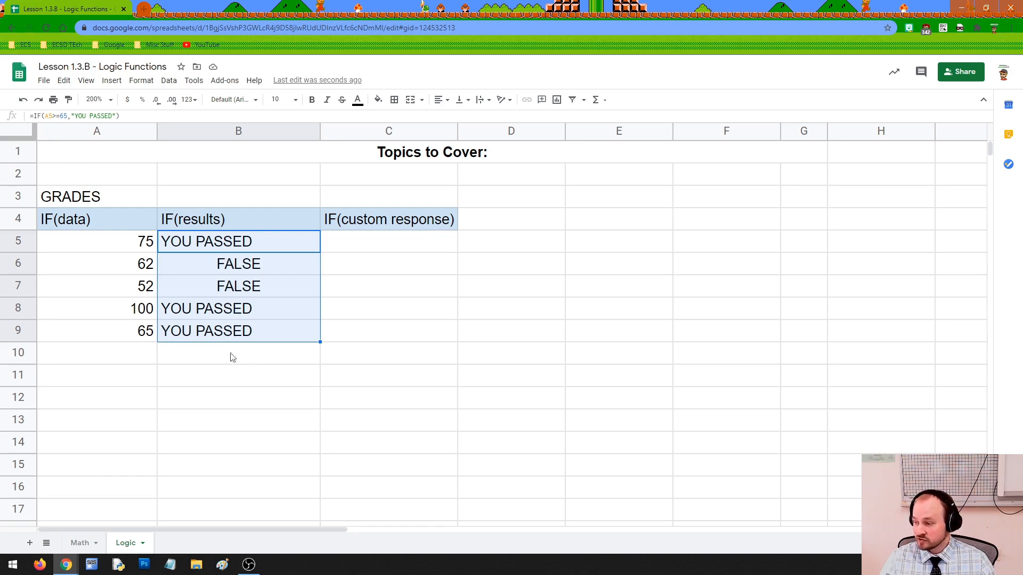
Compare the cell references inside the IF formulas of B9 and B5.
left_click(228, 330)
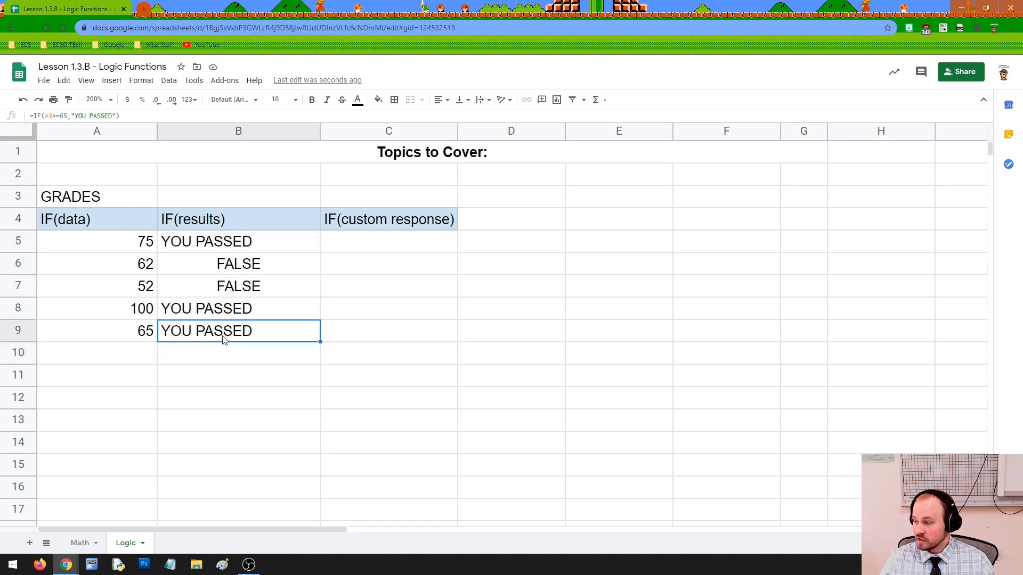
left_click(51, 116)
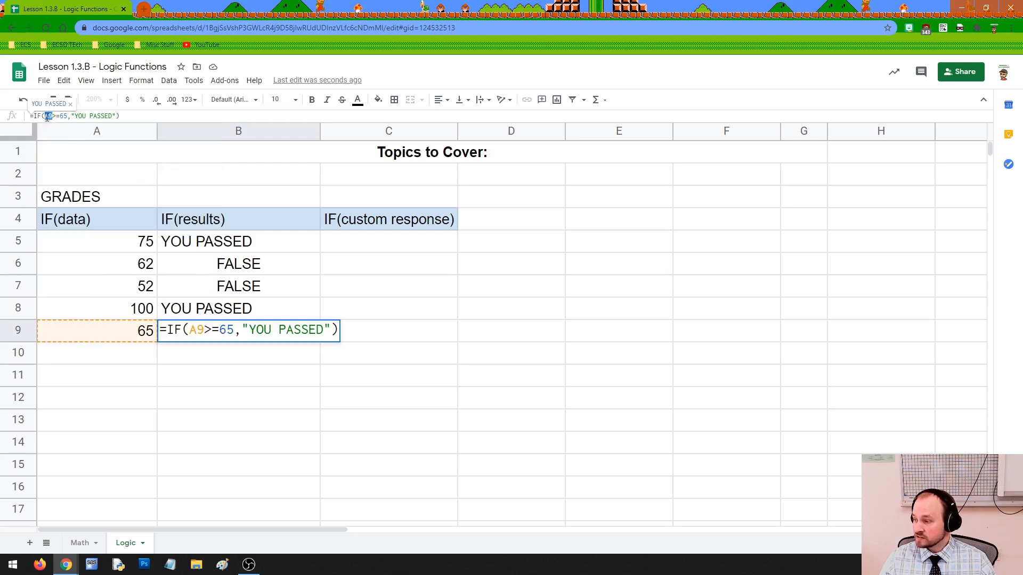
double_click(48, 116)
left_click(228, 240)
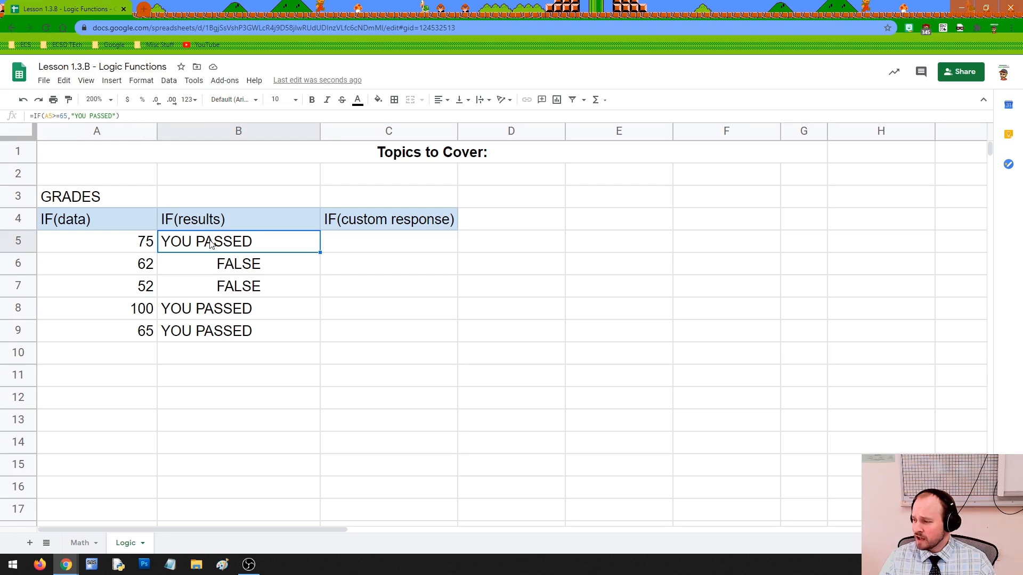
double_click(186, 240)
left_click_drag(188, 239, 235, 240)
left_click(144, 357)
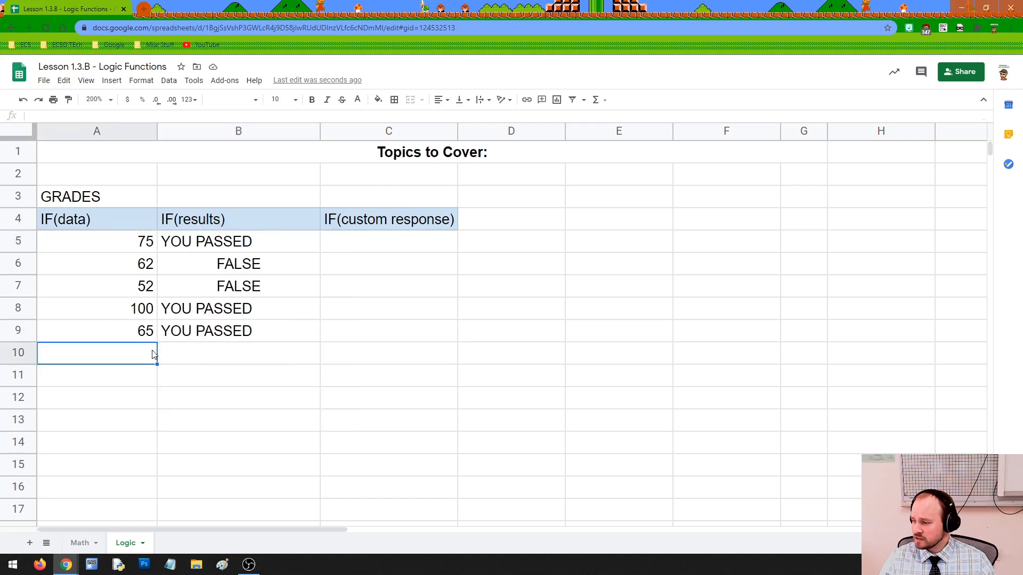
double_click(201, 333)
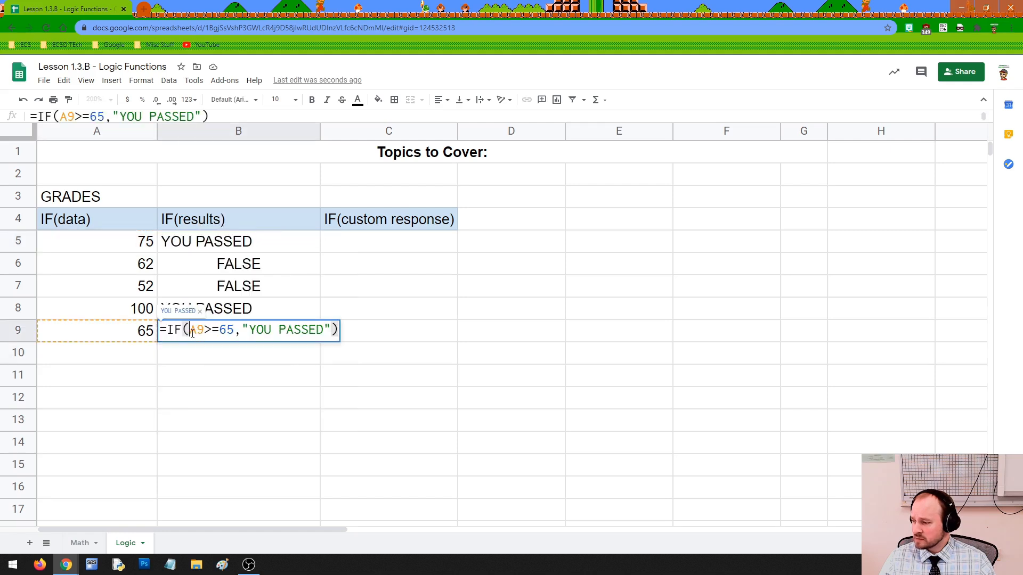
left_click_drag(191, 330, 206, 334)
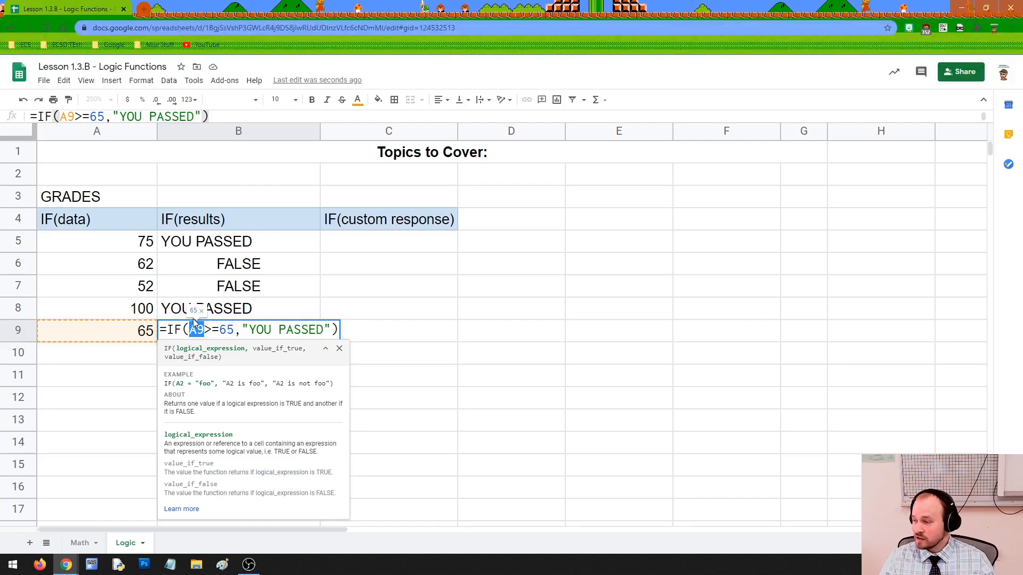
Leave B9's formula and inspect the IF formulas behind the results in B6 and B7.
left_click(385, 333)
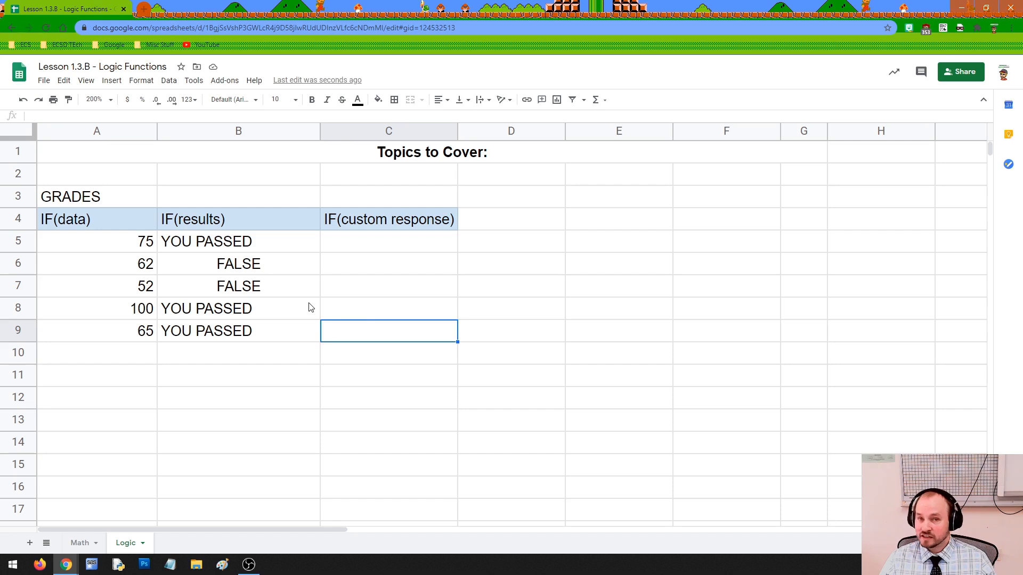
left_click(261, 269)
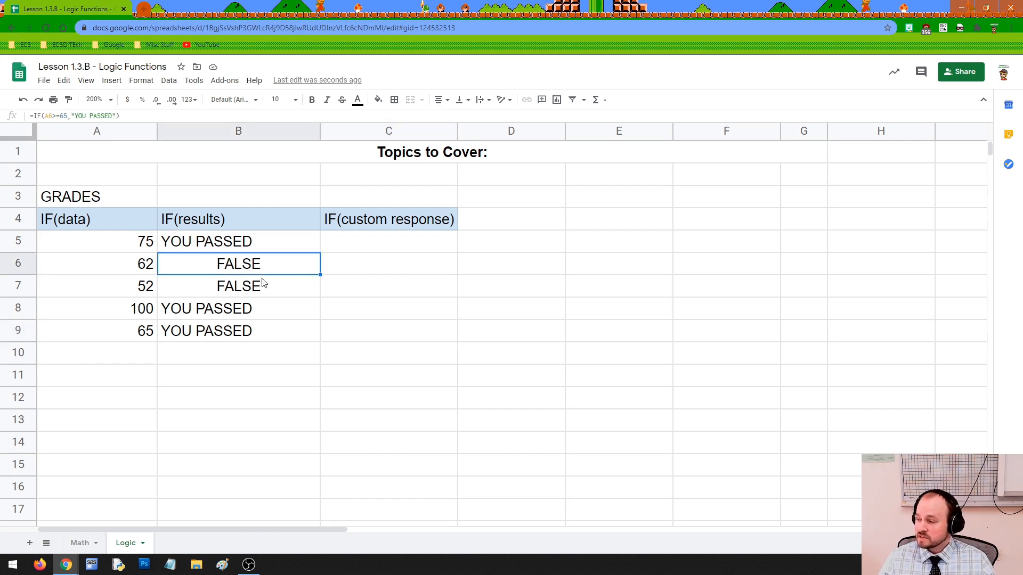
left_click(262, 286)
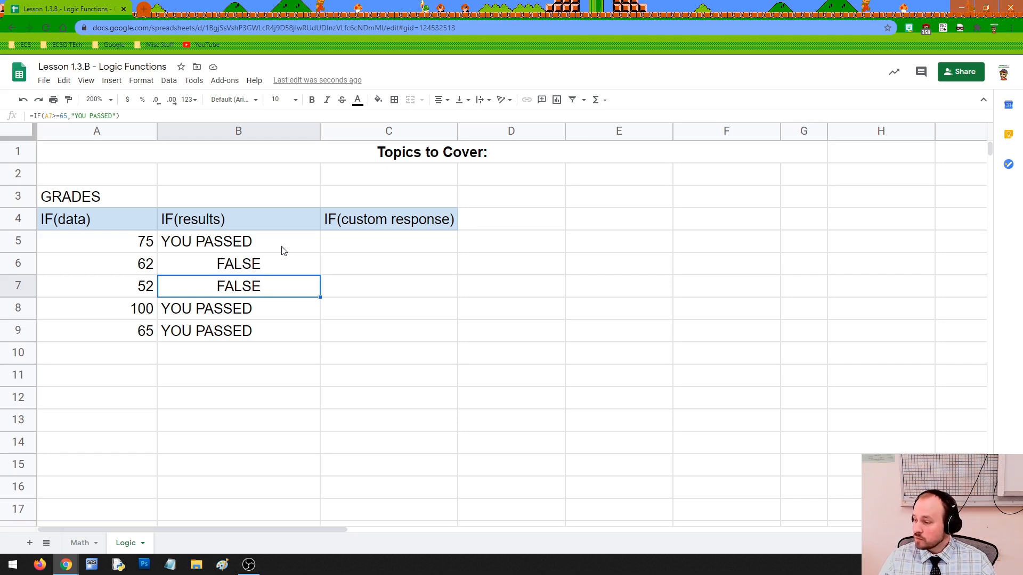
Try filling the IF formulas from B5:B9 across into C5:C9, and undo the fill.
left_click_drag(283, 249, 277, 332)
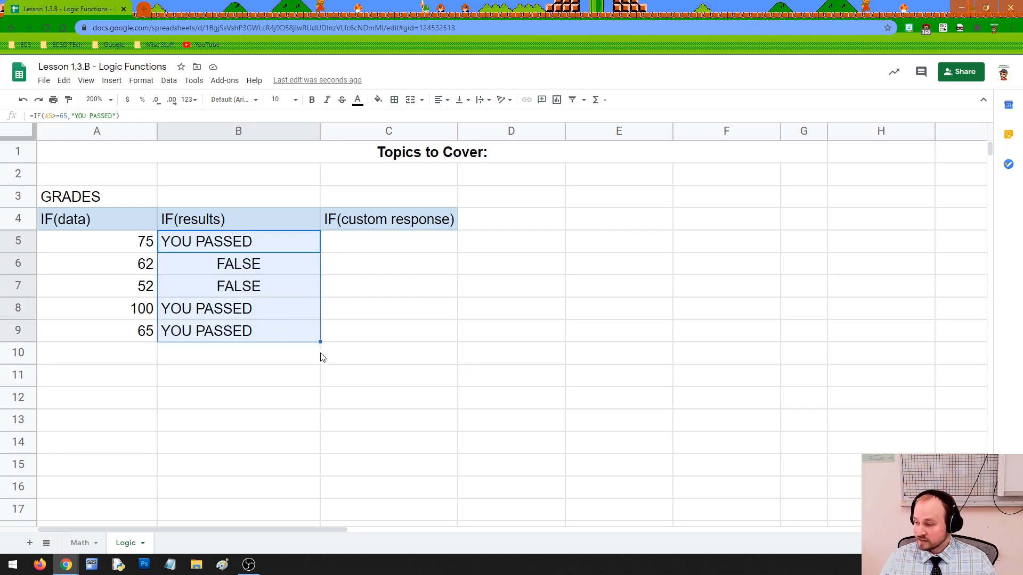
left_click_drag(320, 342, 445, 344)
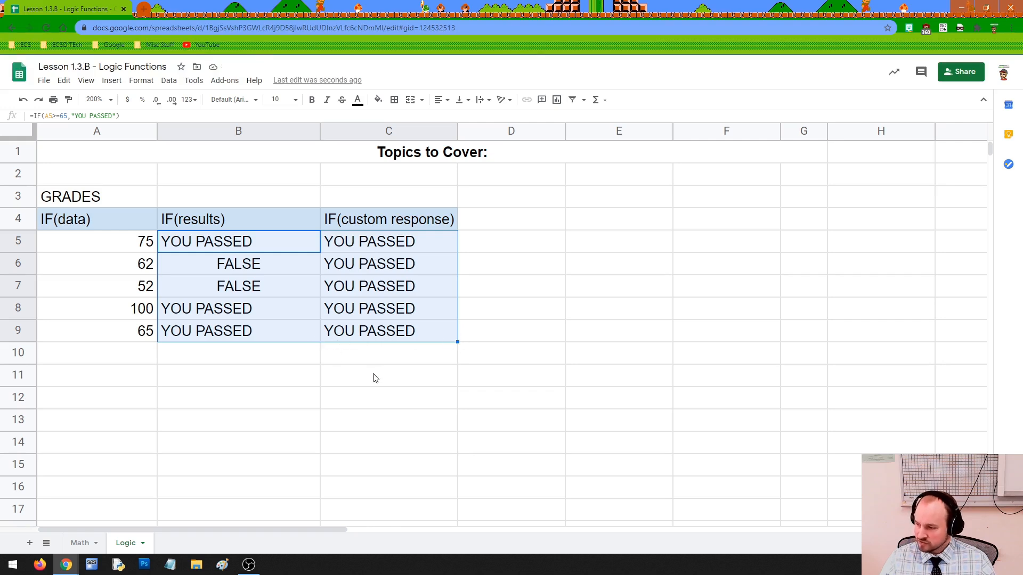
key("ctrl+z")
Copy the full IF formula text from B5 into C5 with its A5 reference intact, giving =IF(A5>=65,"YOU PASSED").
left_click(269, 245)
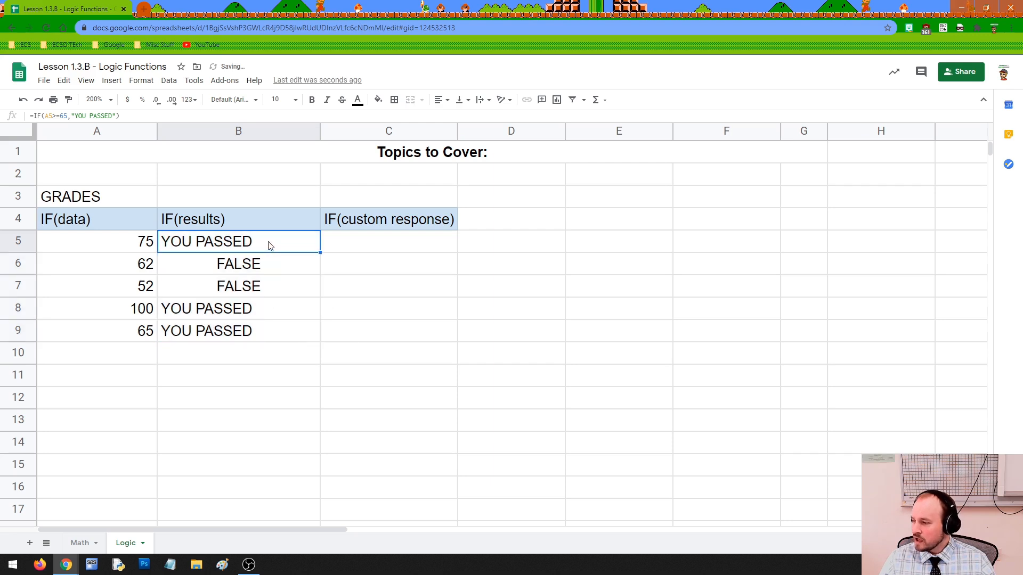
double_click(253, 241)
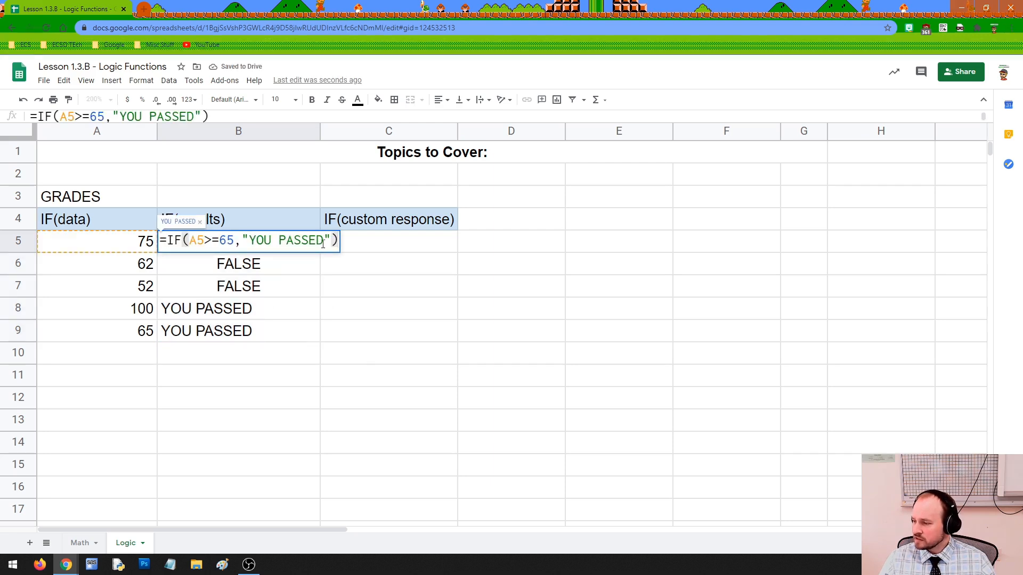
left_click_drag(338, 240, 162, 238)
right_click(176, 241)
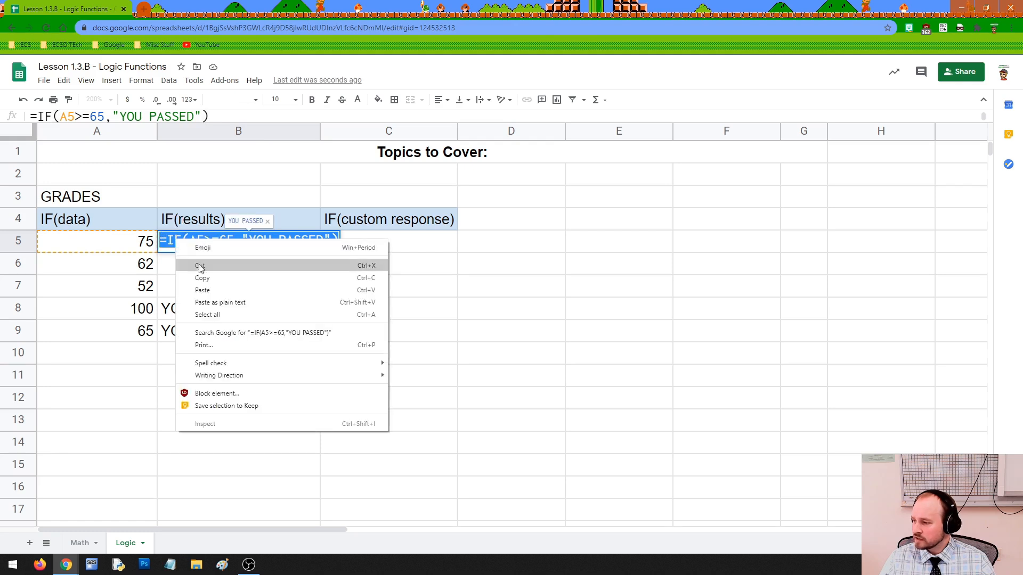
left_click(206, 279)
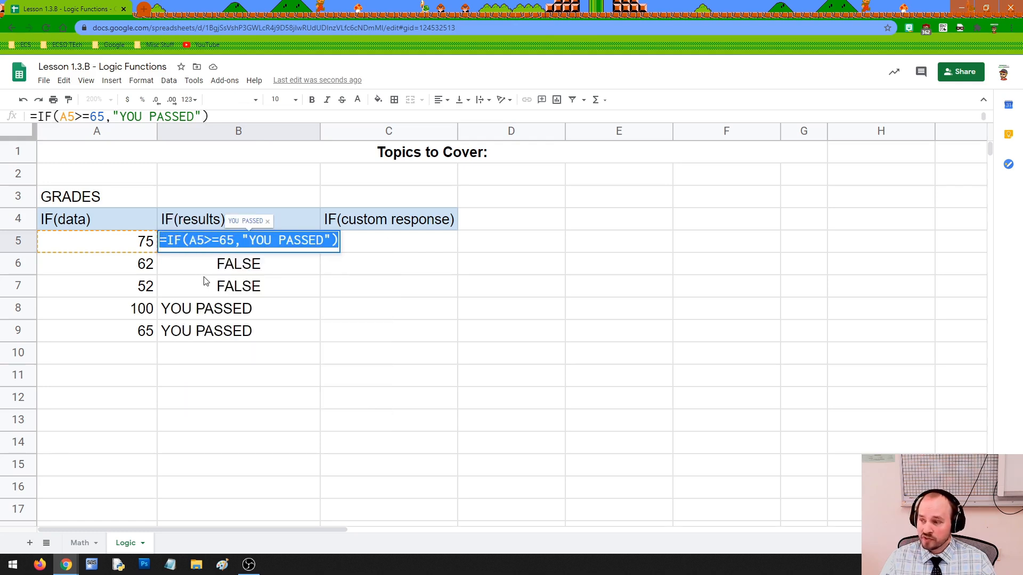
double_click(362, 242)
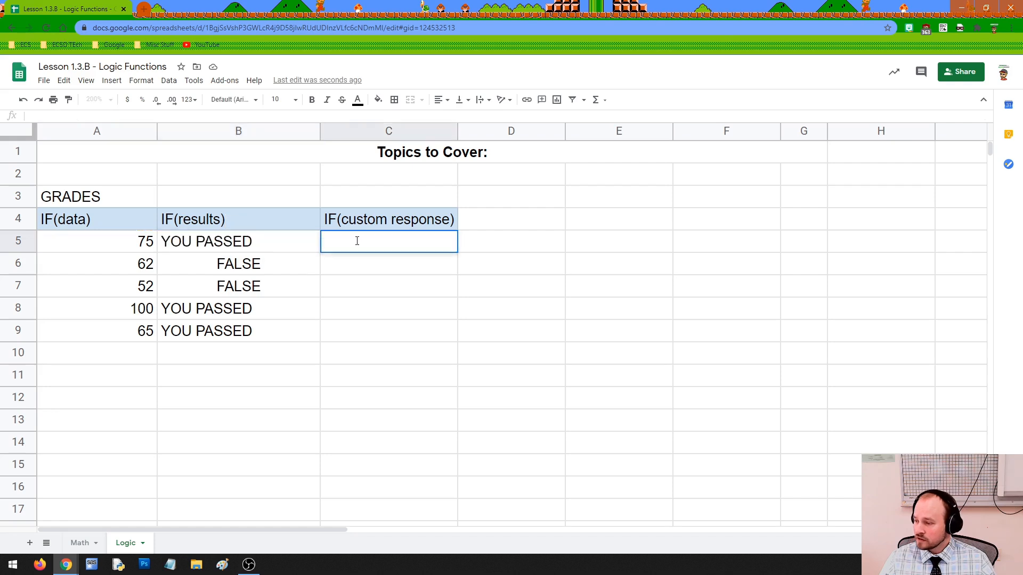
right_click(357, 241)
left_click(389, 322)
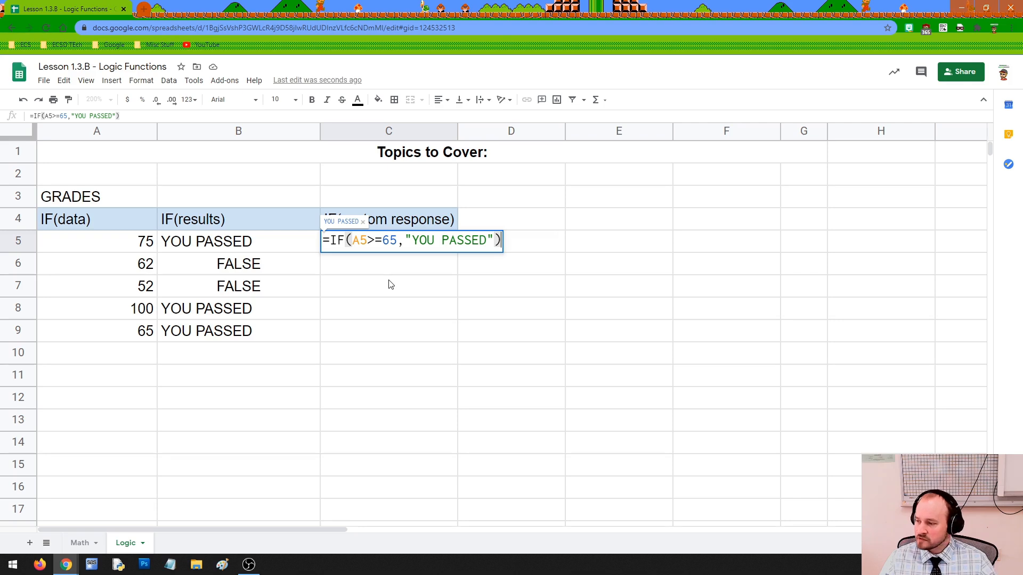
key("Return")
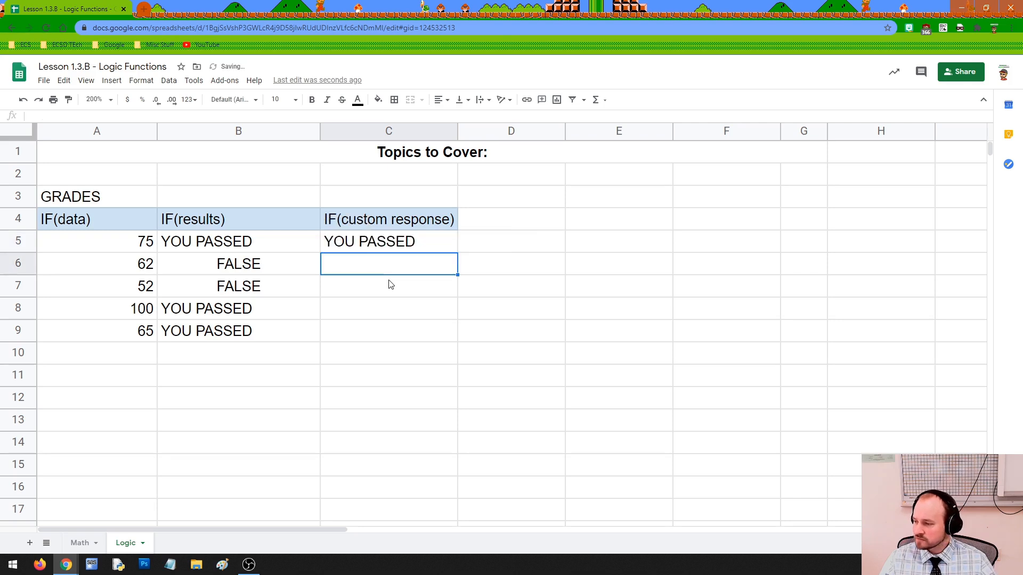
Fill the C5 formula down through C9, and clear the copies from C6:C9.
left_click(394, 245)
left_click_drag(458, 252, 449, 334)
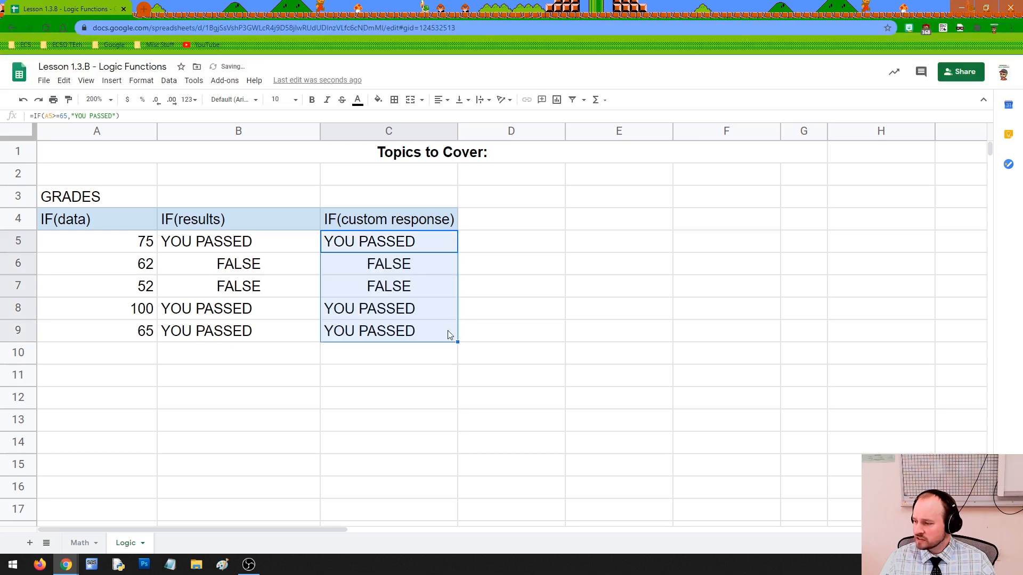
left_click(377, 268)
left_click(392, 289)
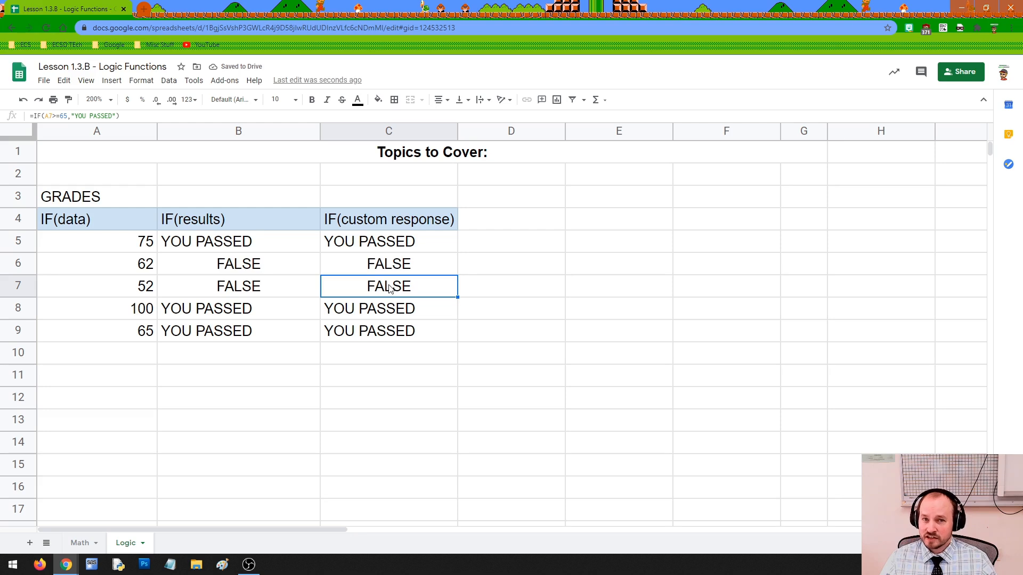
left_click(386, 329)
left_click_drag(386, 328, 384, 276)
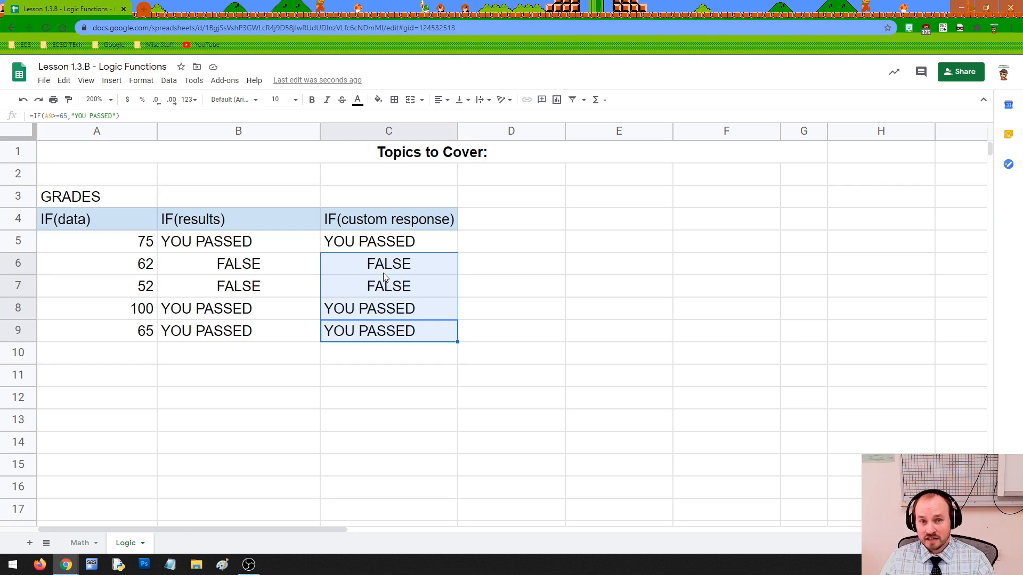
key("Delete")
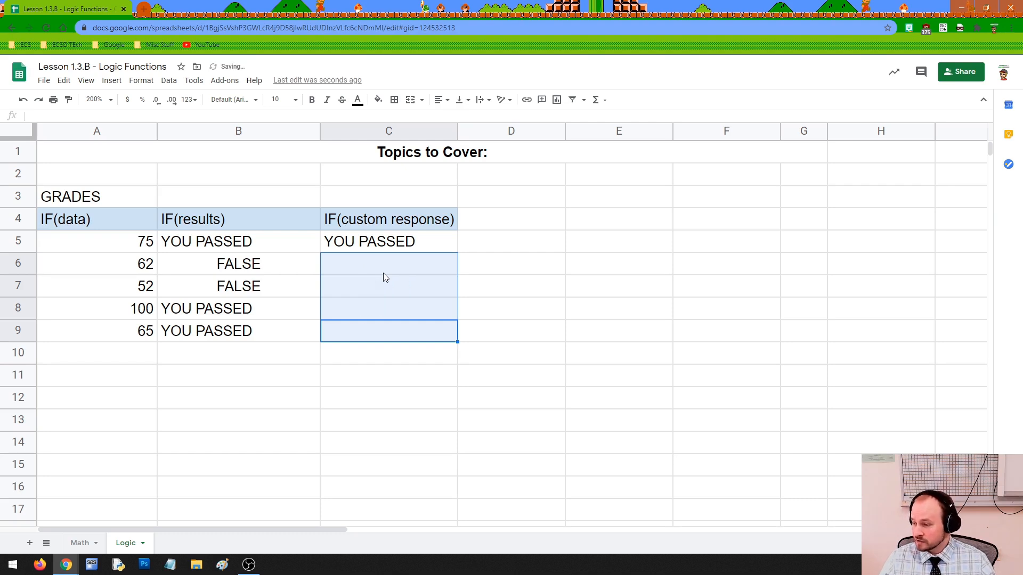
left_click(398, 356)
Reopen the IF formula in C5 and add a comma after "YOU PASSED" for the value_if_false argument.
left_click(401, 228)
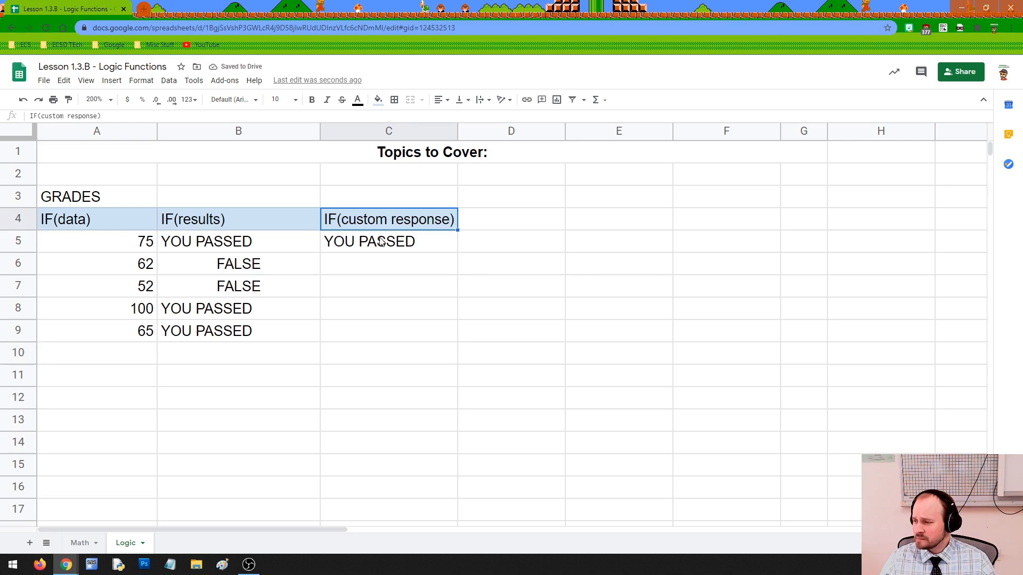
left_click(381, 241)
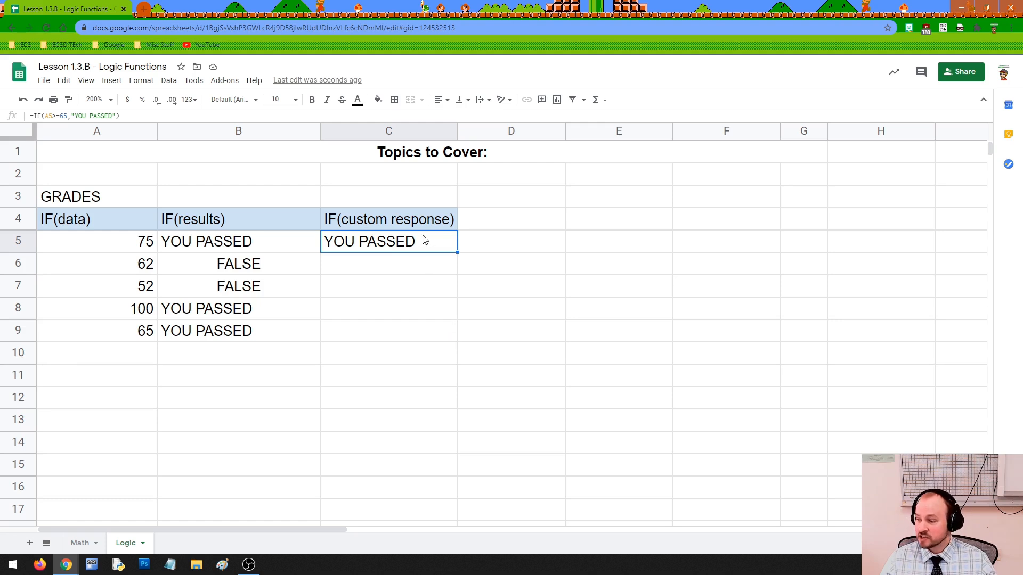
left_click(134, 240)
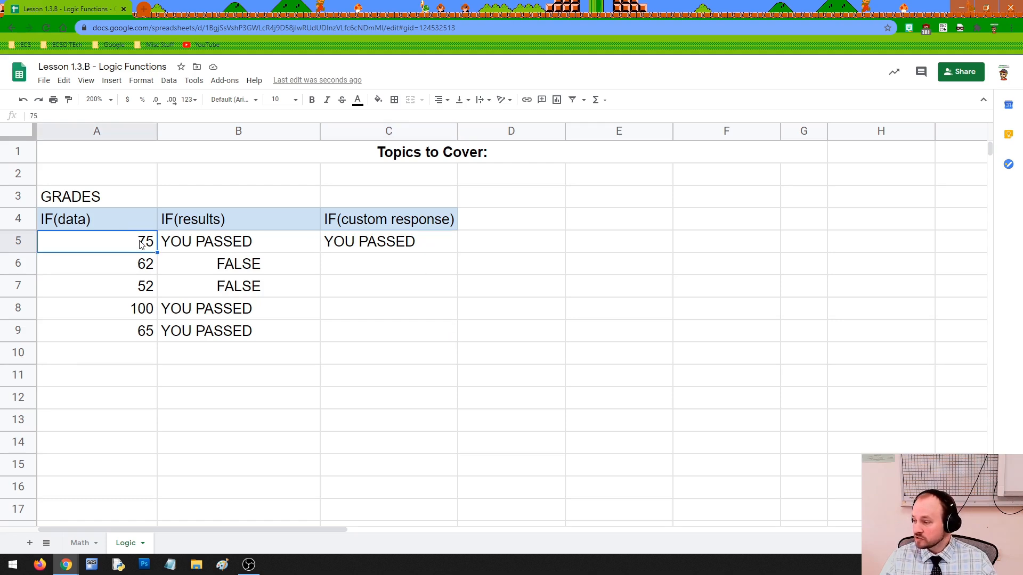
double_click(362, 244)
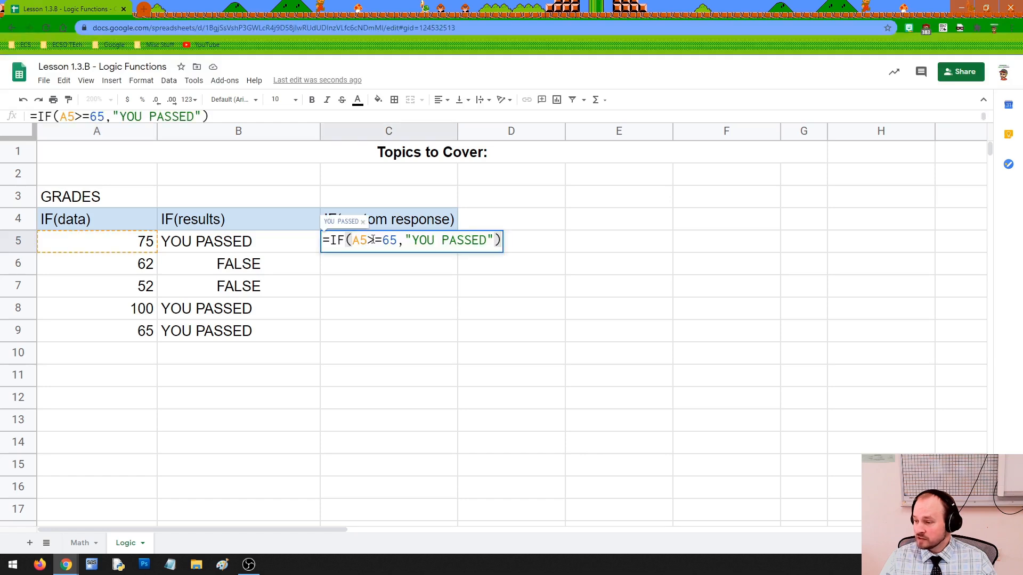
left_click_drag(405, 240, 493, 241)
left_click(495, 241)
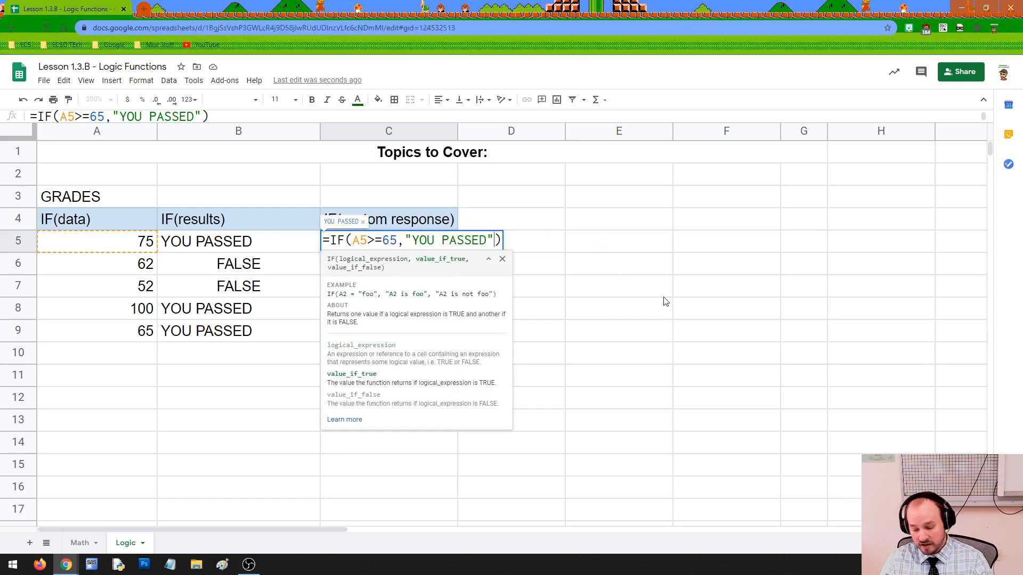
type(",")
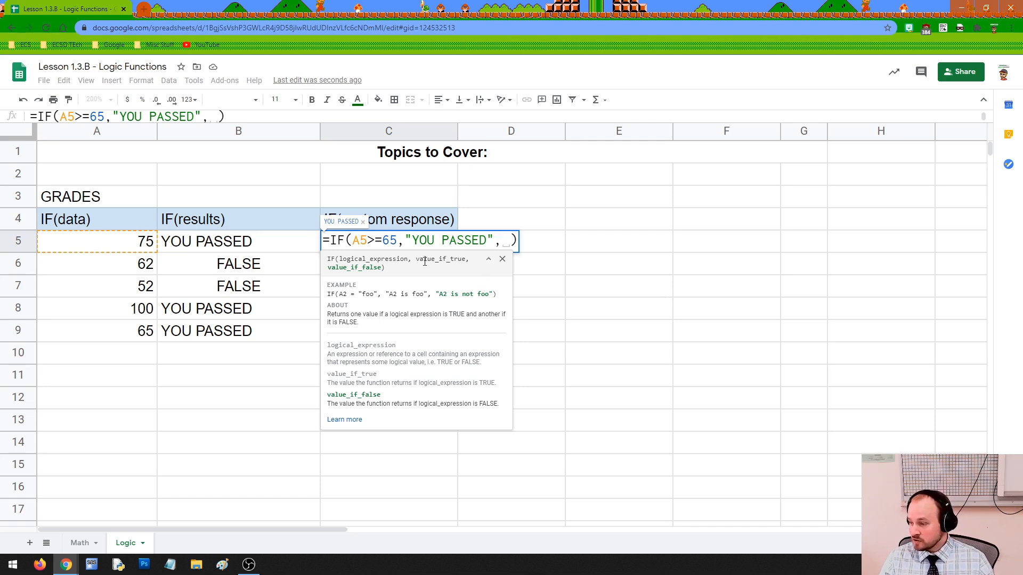
left_click_drag(350, 240, 486, 240)
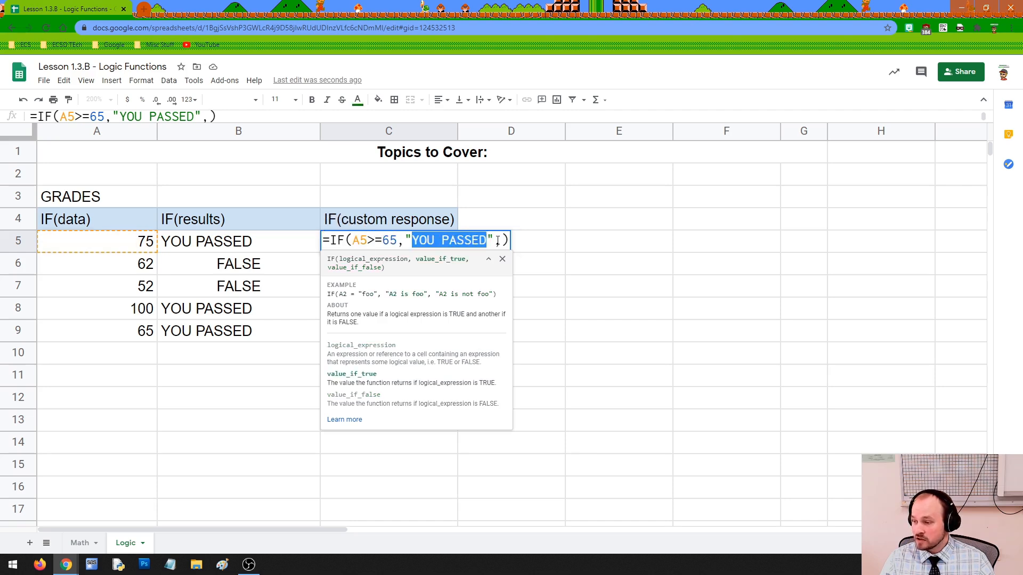
left_click(501, 240)
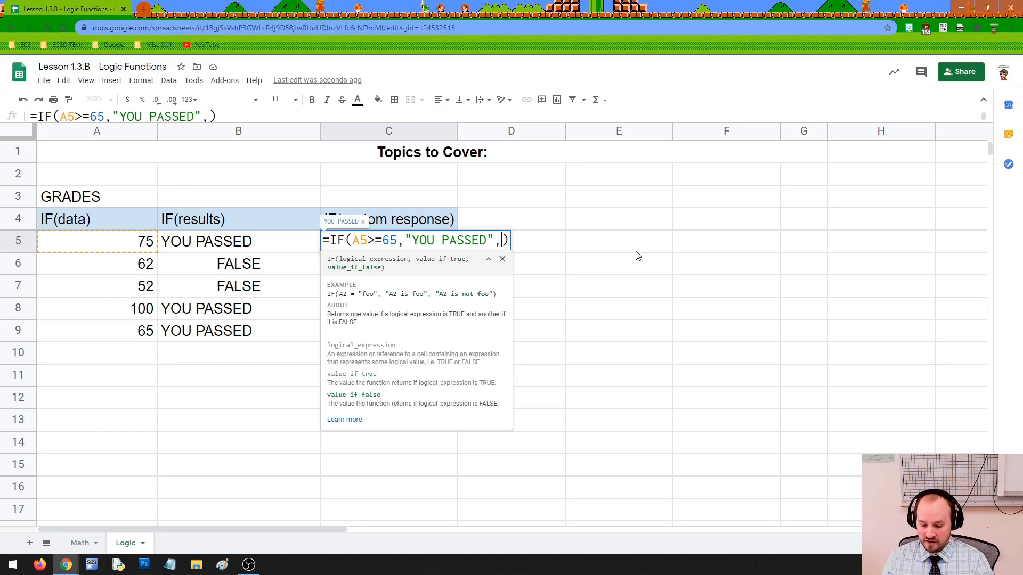
Enter "You failed." as the value if false in C5, completing =IF(A5>=65,"YOU PASSED","You failed.").
type("\"You fa")
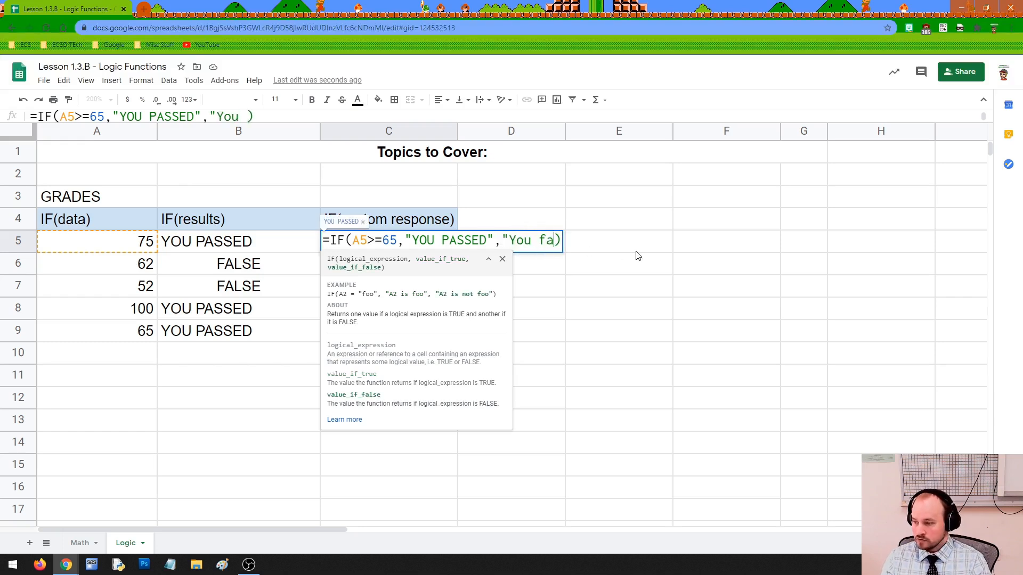
type("iled")
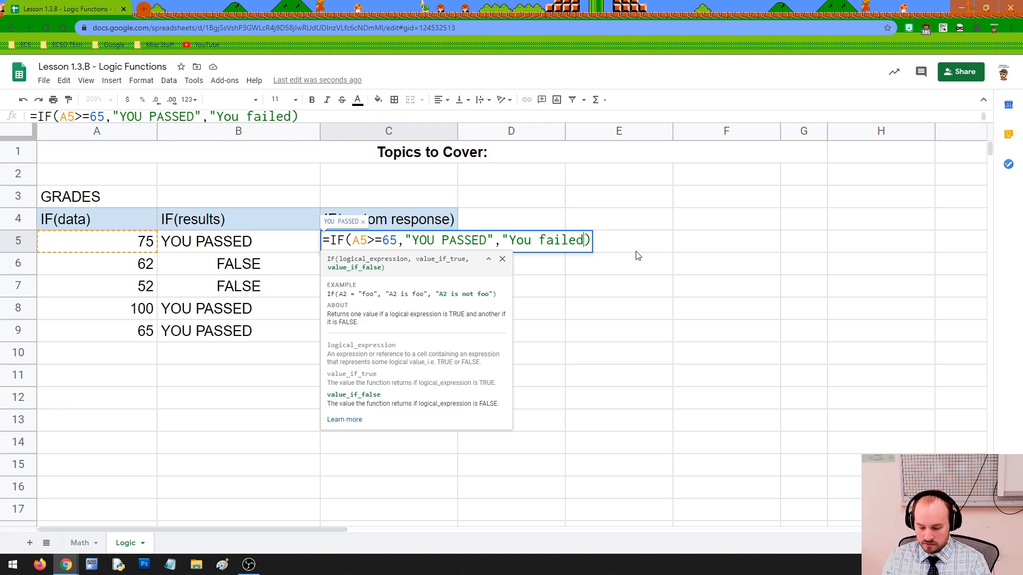
type(".")
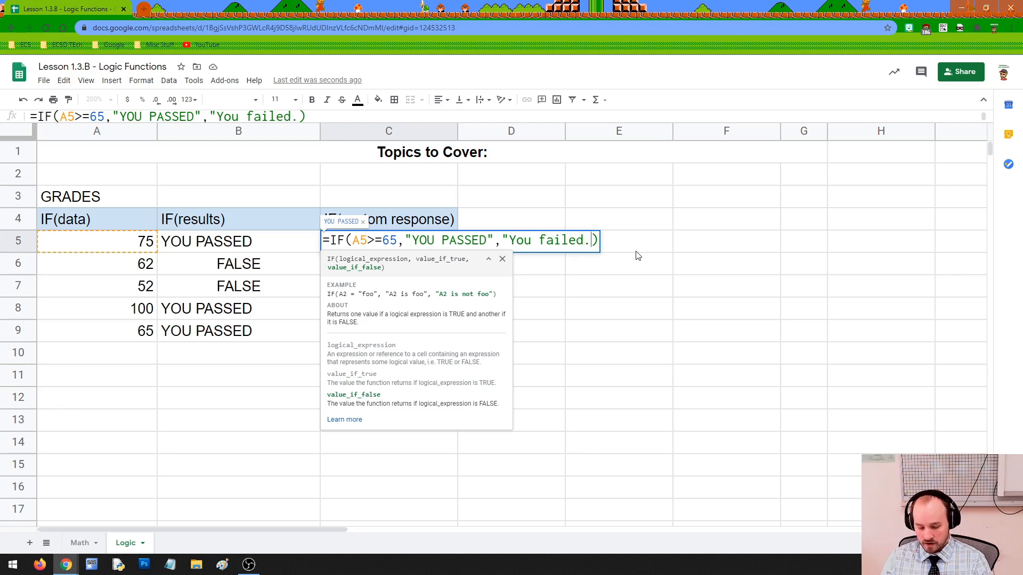
type("\"")
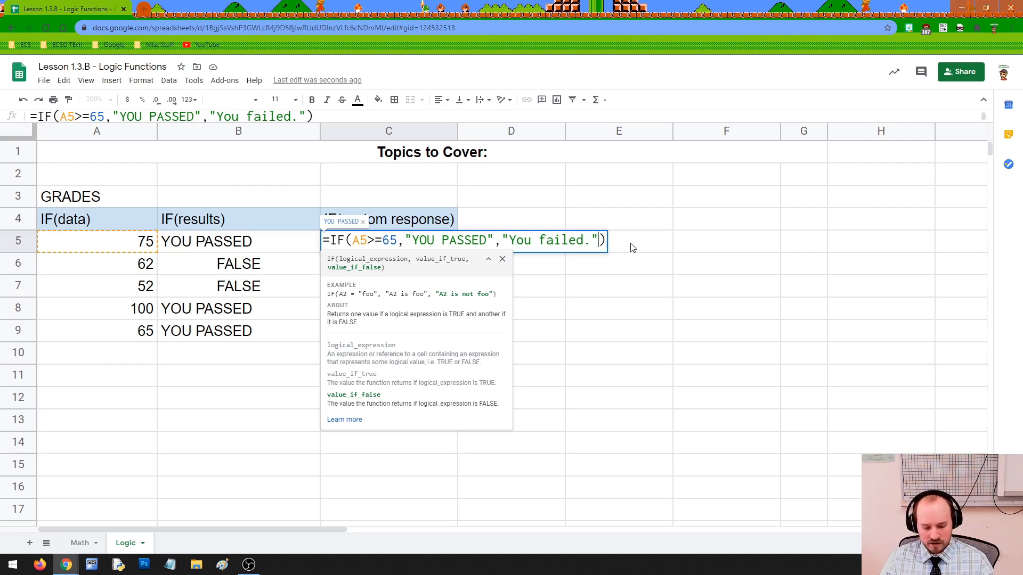
type(")")
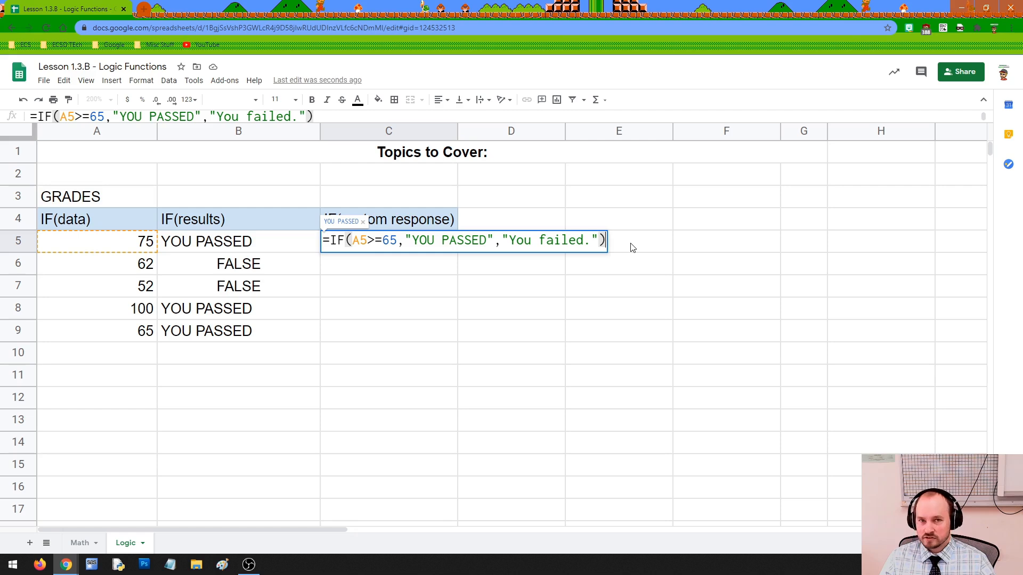
key("Return")
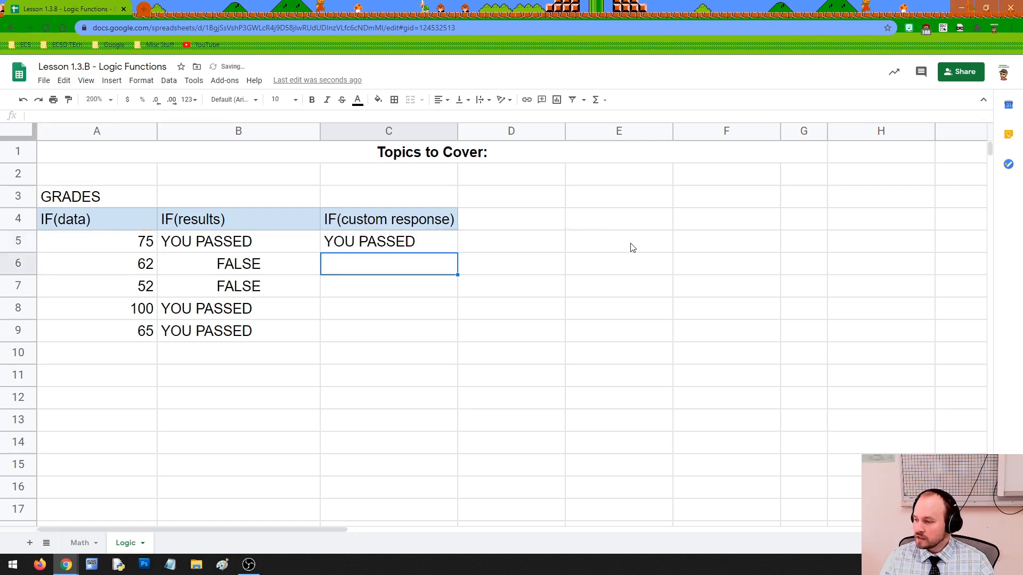
Change the grade in A5 to 25 to test the custom response formula in C5.
left_click(425, 248)
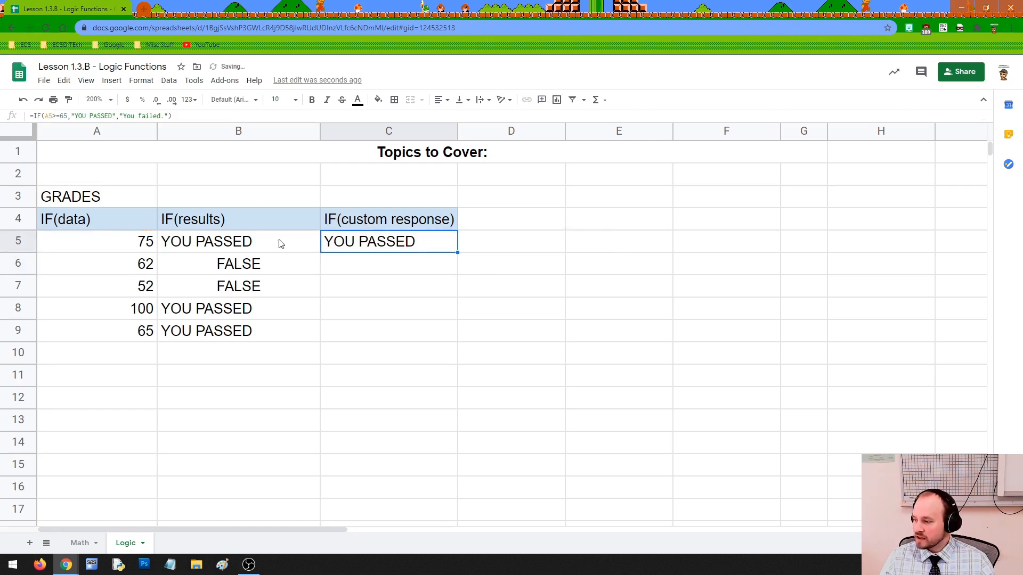
left_click(141, 245)
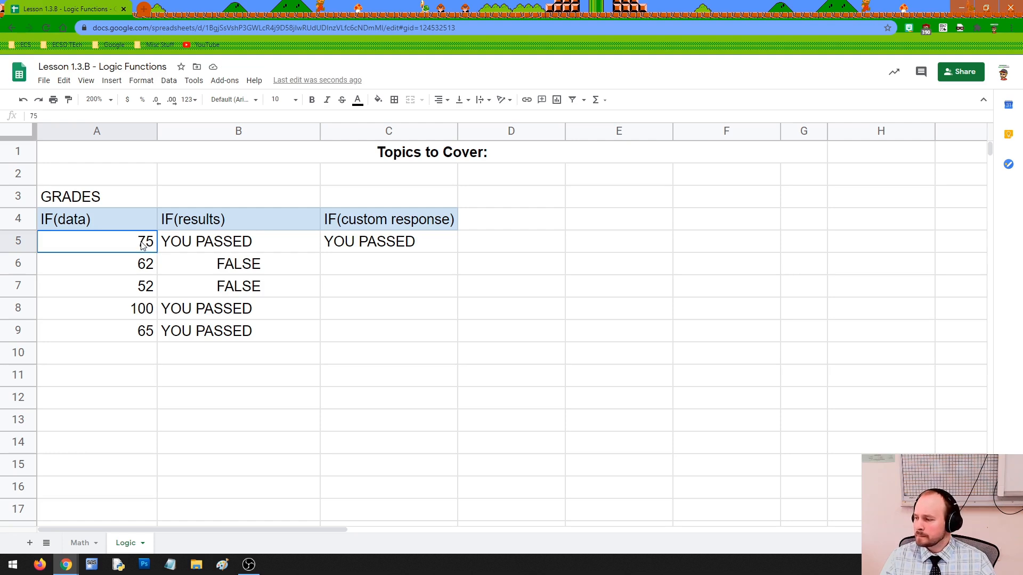
double_click(143, 244)
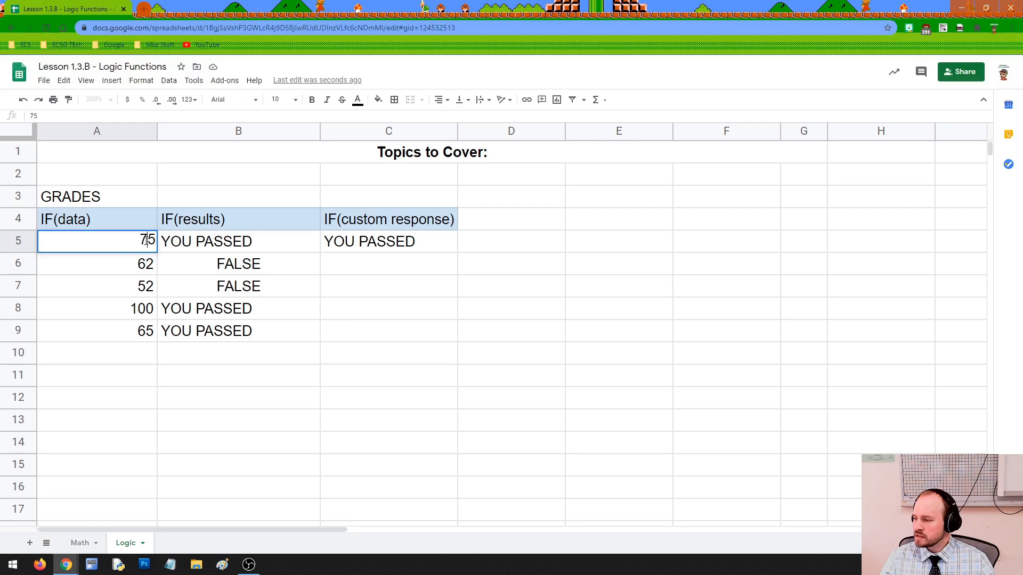
left_click_drag(148, 241, 139, 241)
type("2")
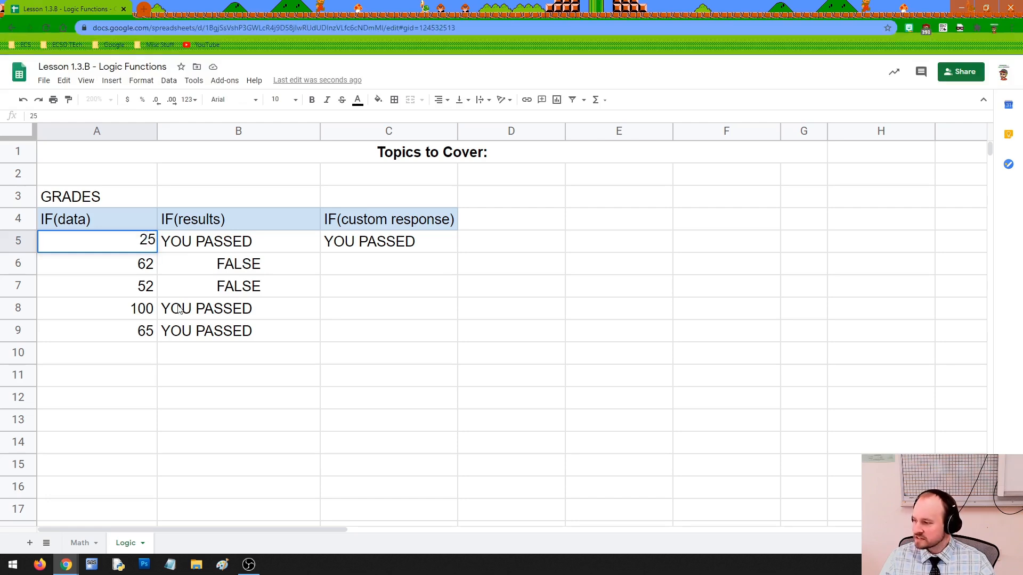
key("Return")
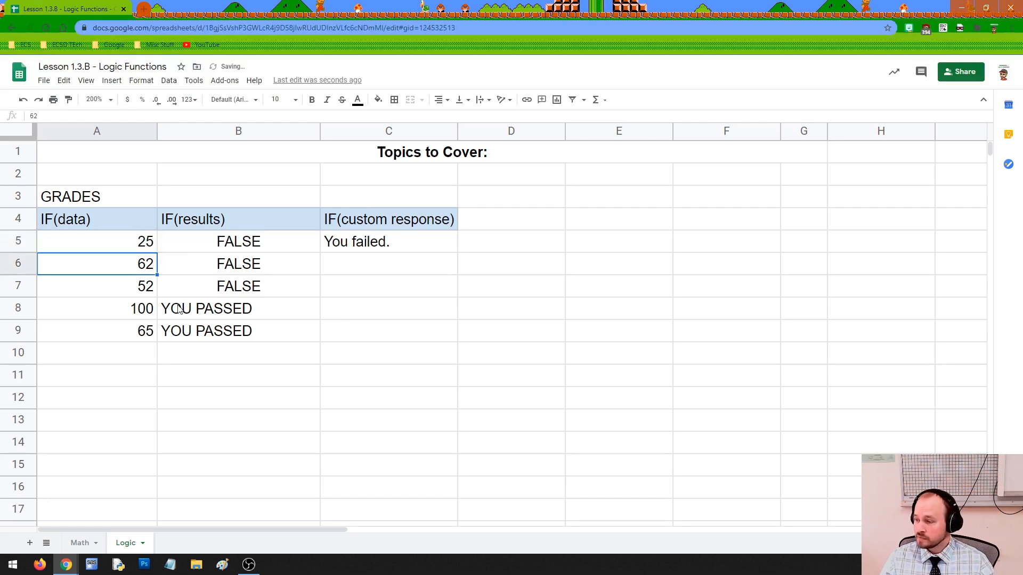
Fill the custom response formula from C5 down through C9.
left_click(243, 240)
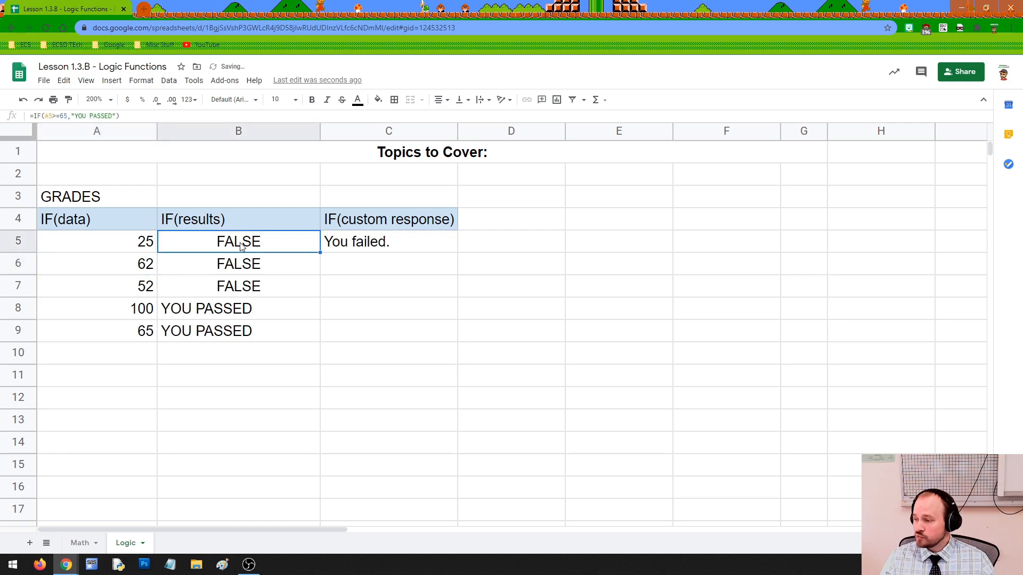
left_click(354, 249)
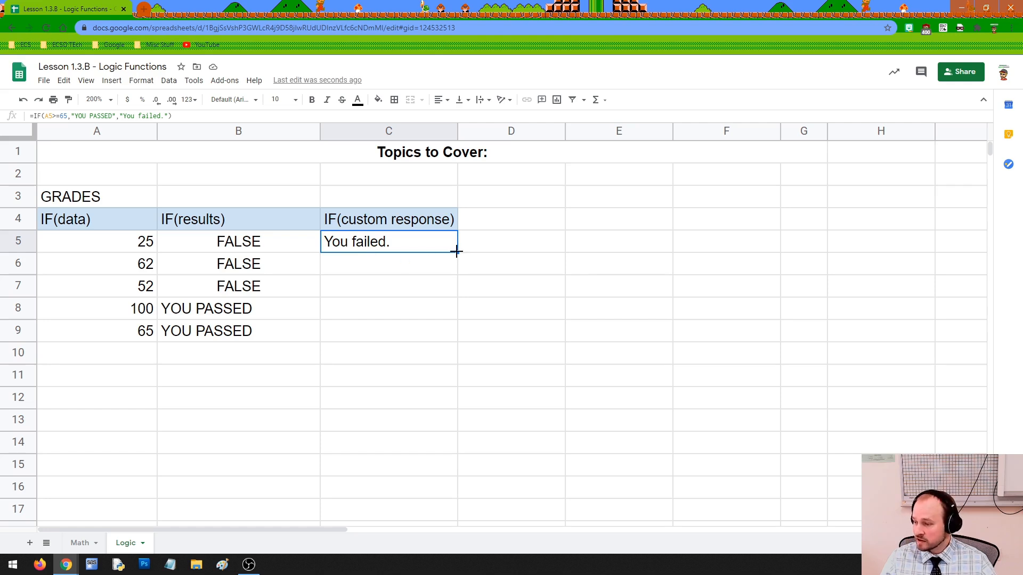
left_click_drag(456, 251, 457, 341)
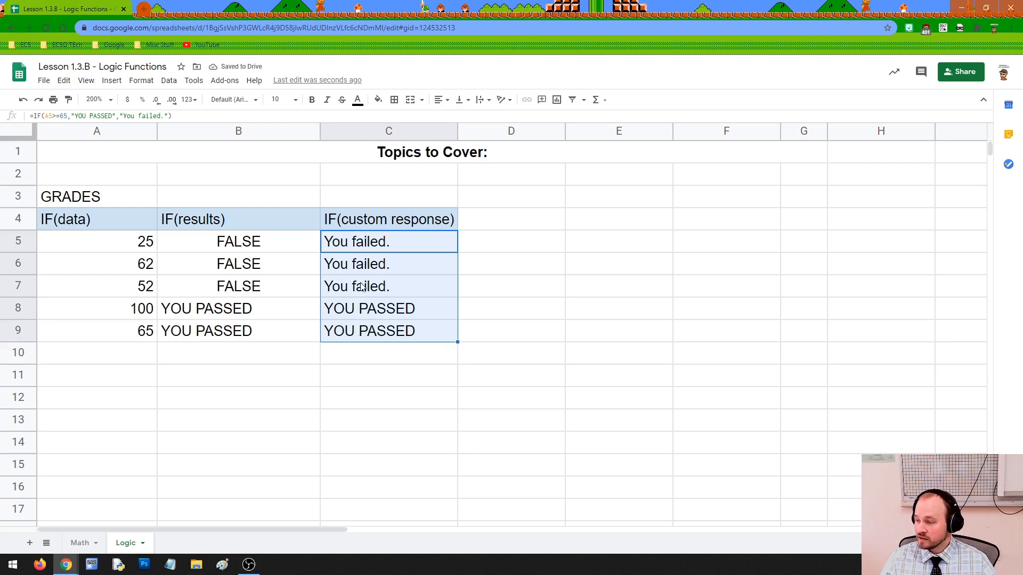
Change the grade in A6 to 66 and check the formulas in B6 and C6.
double_click(141, 268)
key("BackSpace")
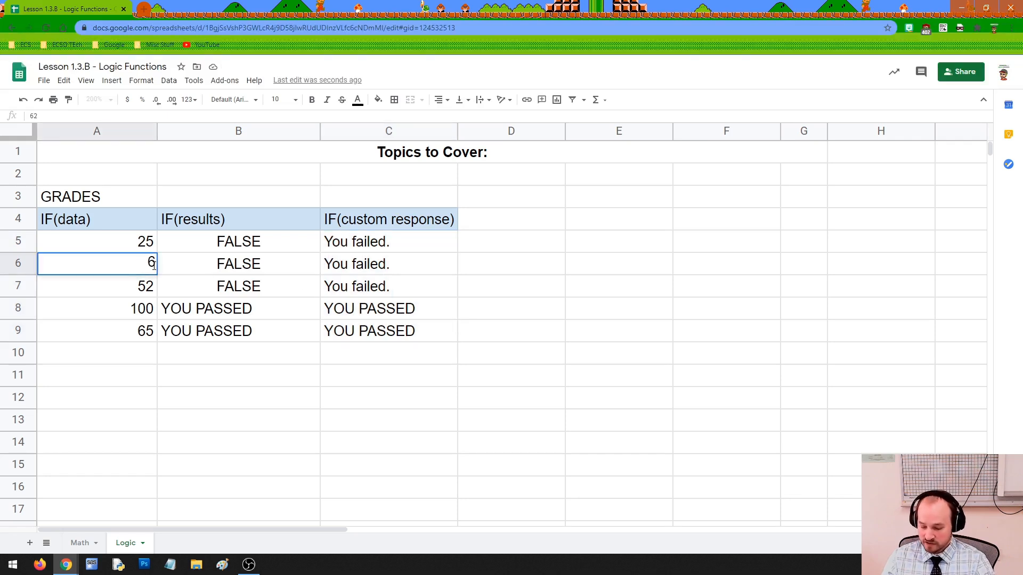
type("6")
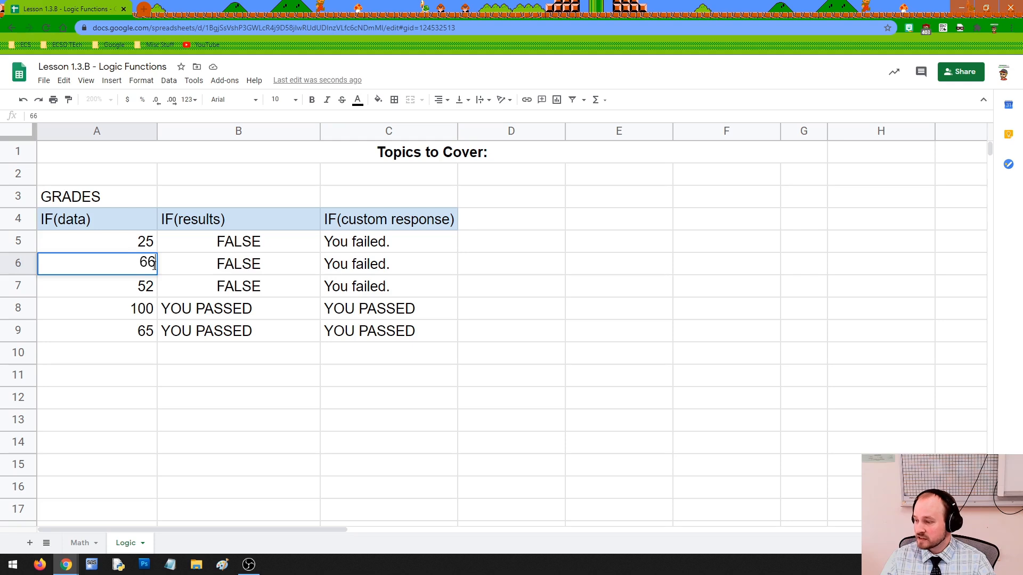
key("Return")
left_click(284, 266)
left_click(340, 272)
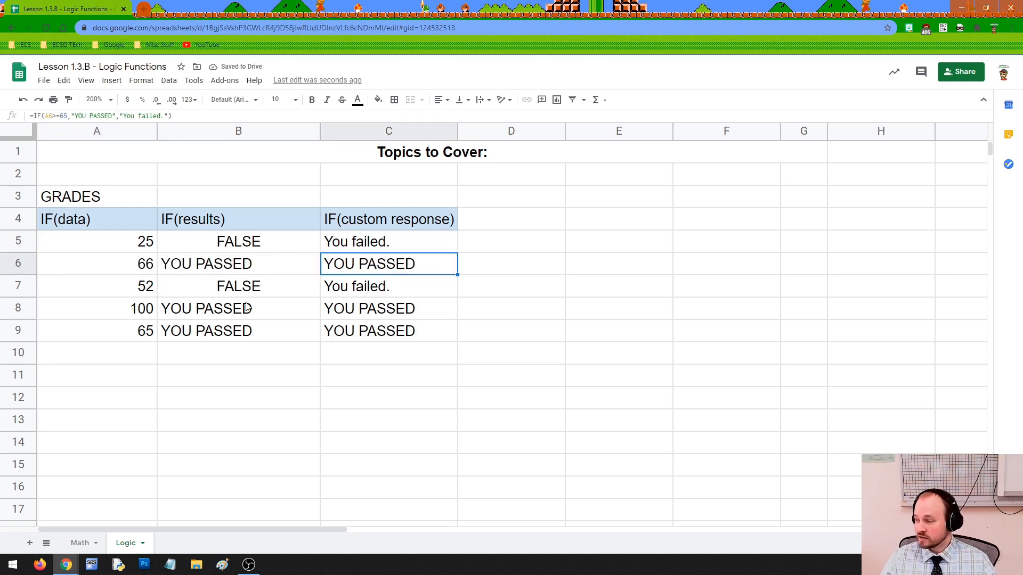
left_click(94, 201)
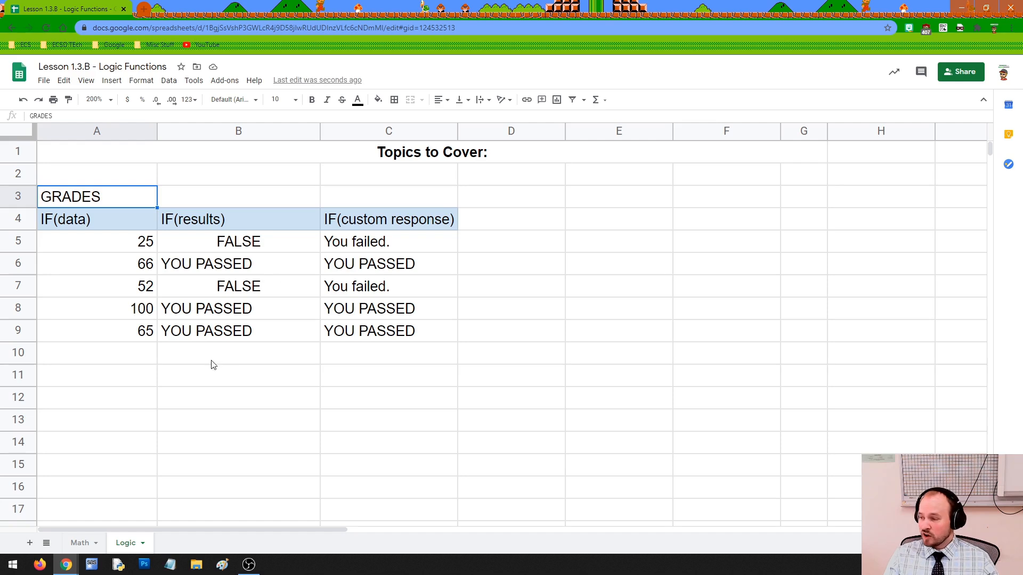
left_click_drag(77, 220, 366, 331)
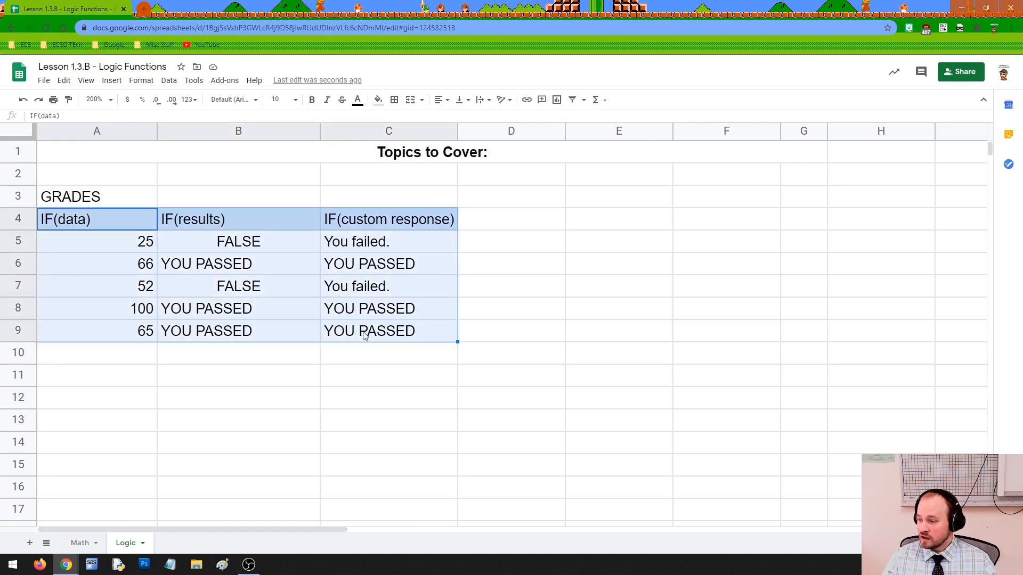
left_click(495, 360)
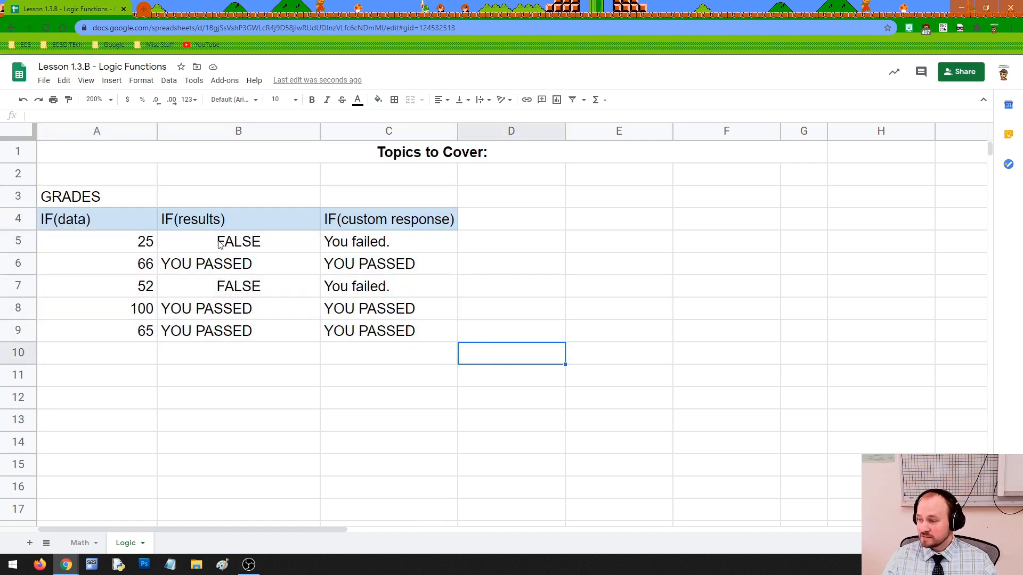
Enter dog in E5 and start an IF formula in F5 with the logical expression E5="dog".
left_click(582, 238)
type("dog")
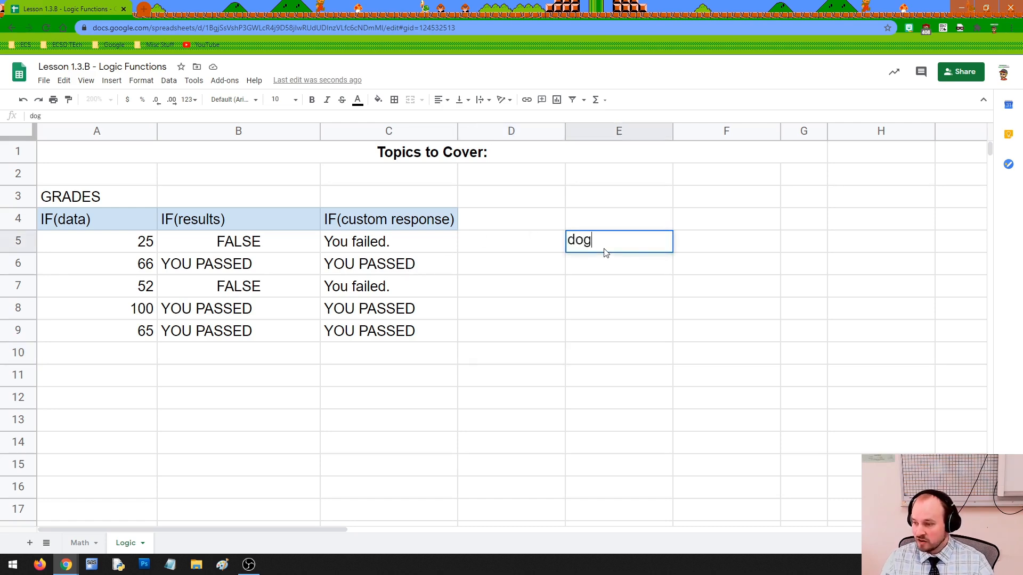
double_click(747, 243)
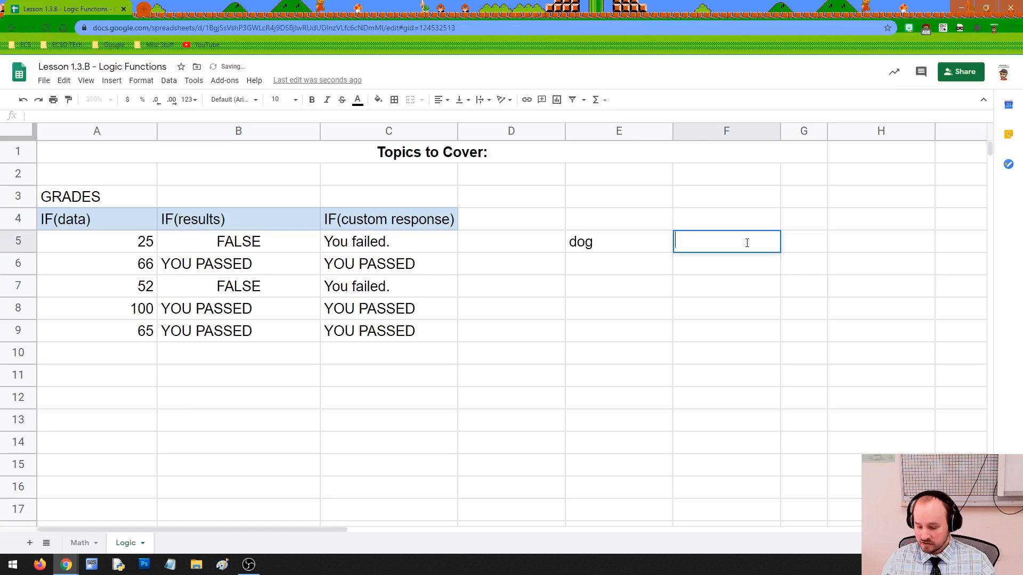
type("=IF(")
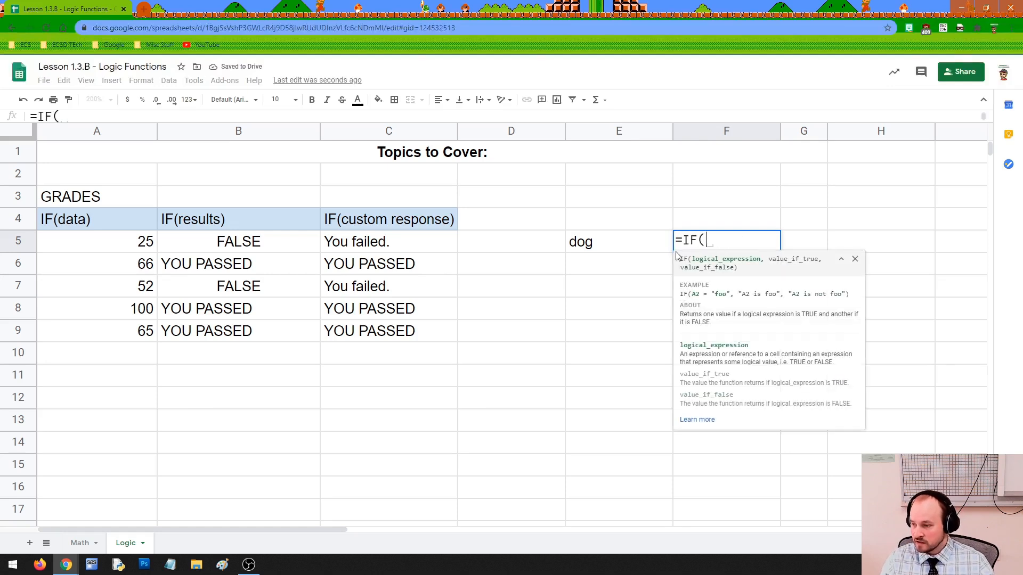
left_click(644, 249)
type("=")
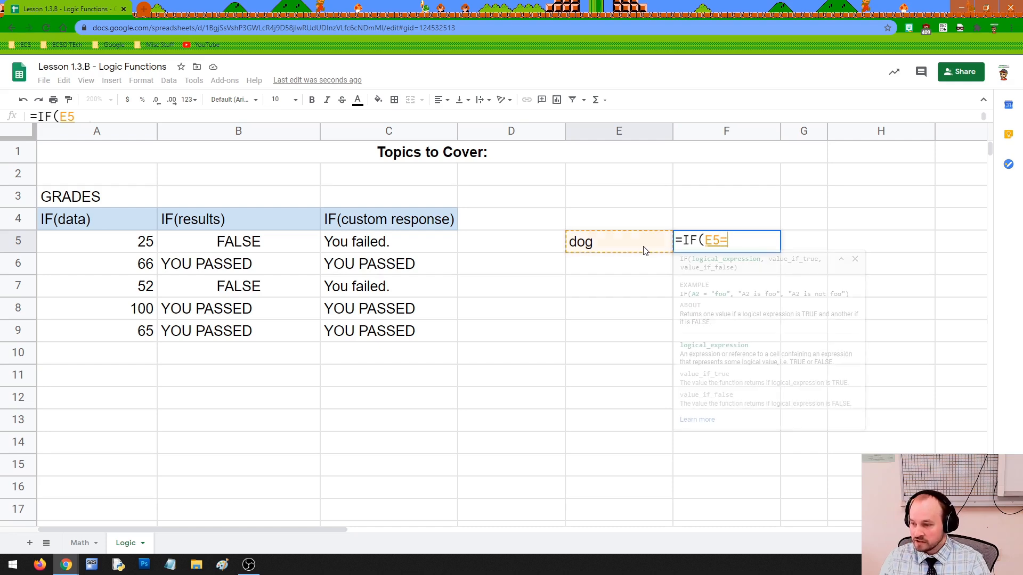
type("\"dog")
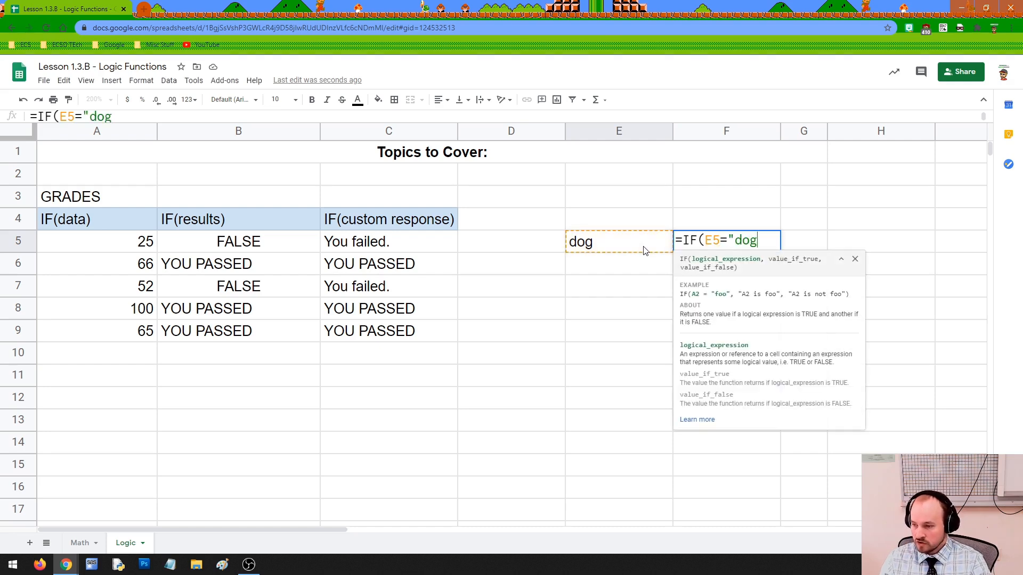
type("\",")
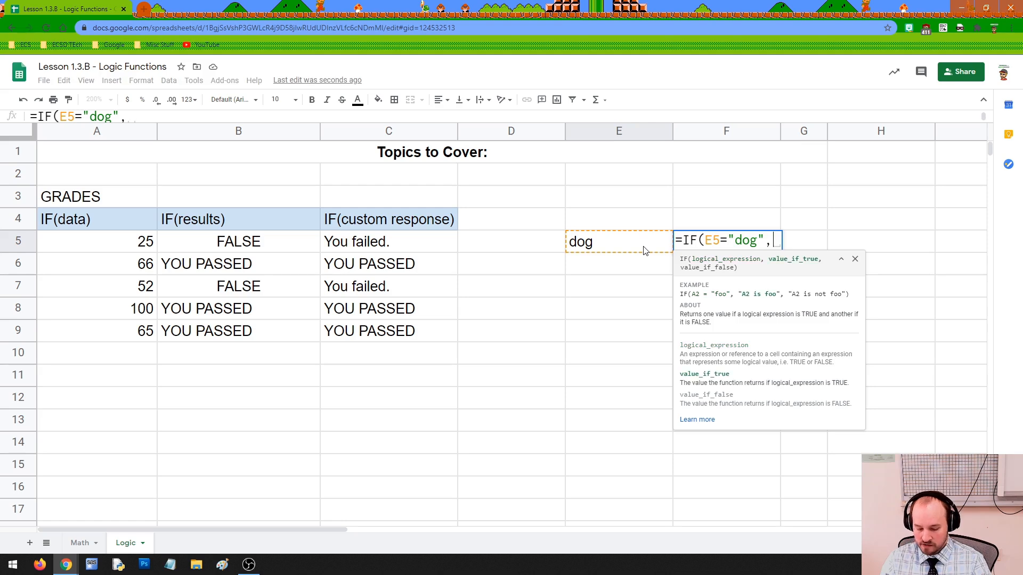
Complete the F5 formula with "Woof" as the value if true and "Not Woof" as the value if false.
type("\"Woof")
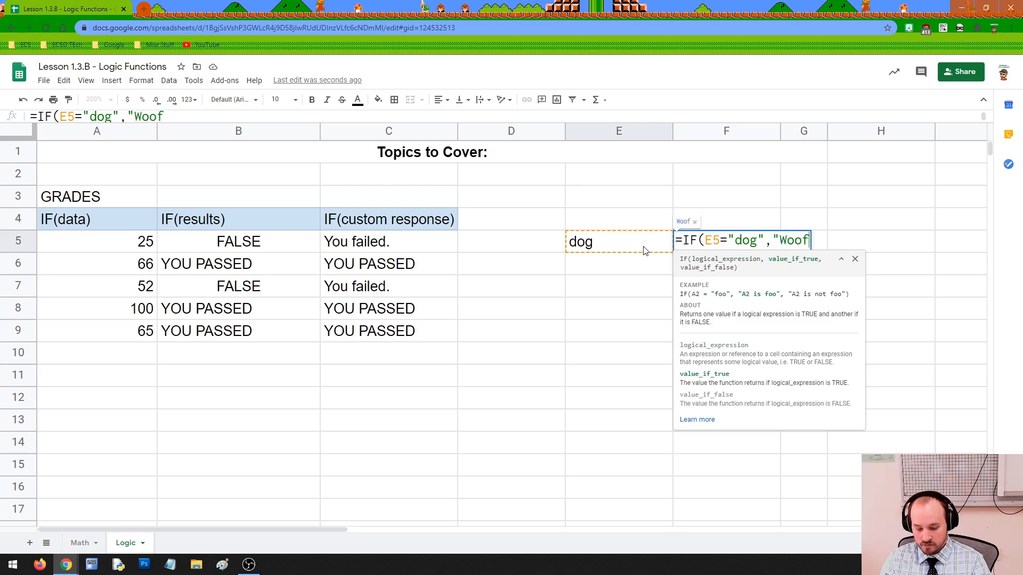
type("\"")
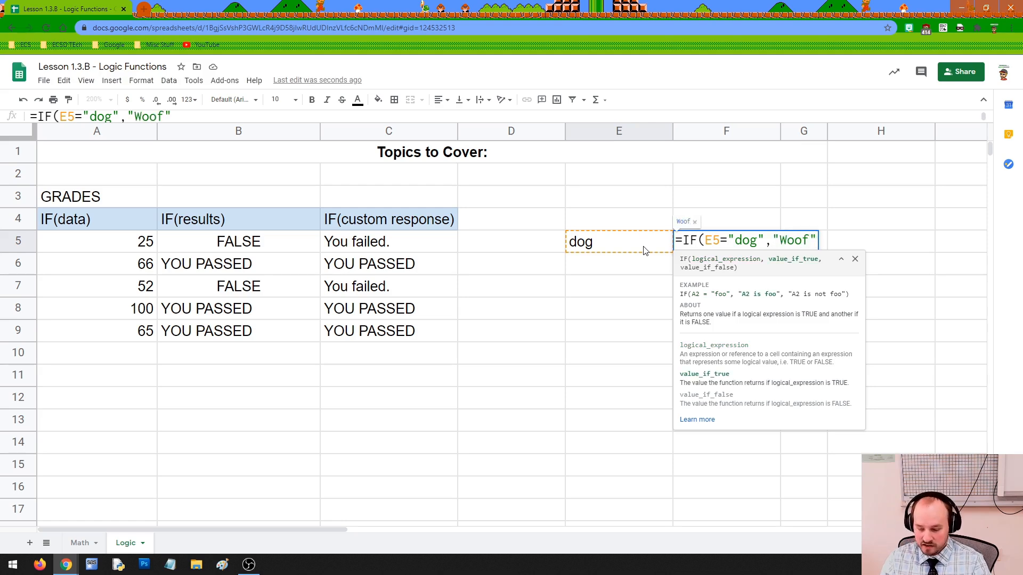
type(",\"")
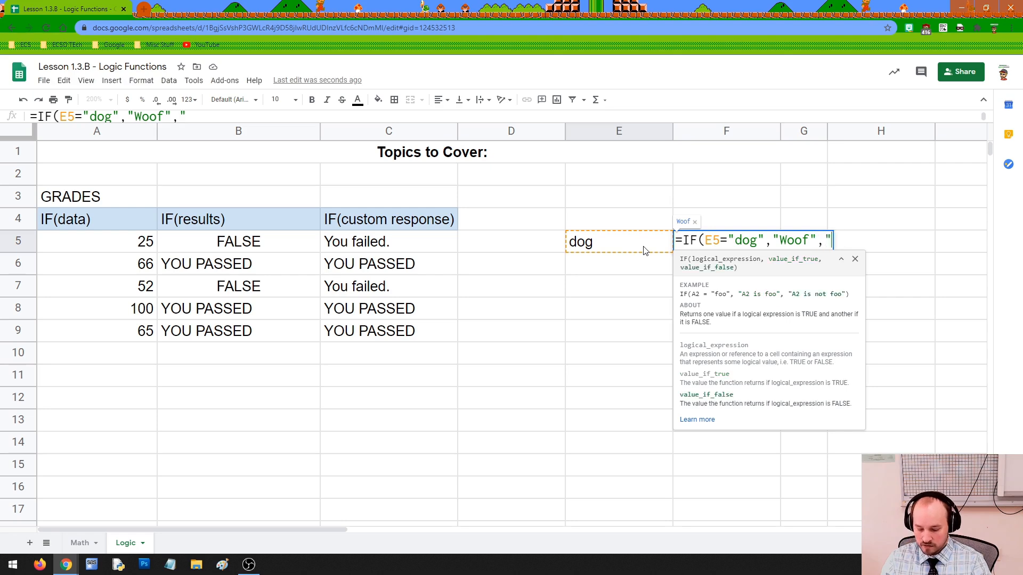
type("Not Woof")
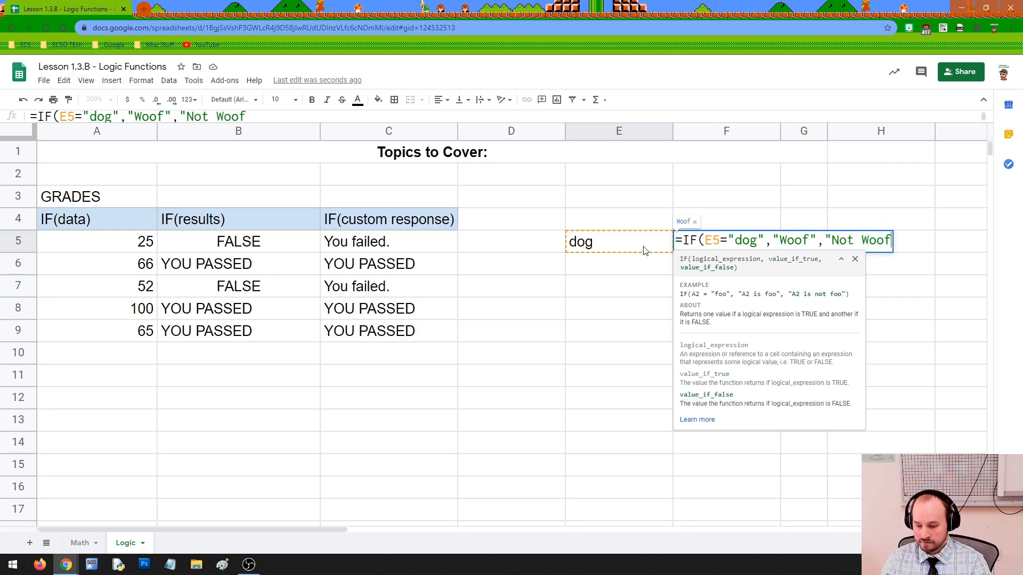
type("\")")
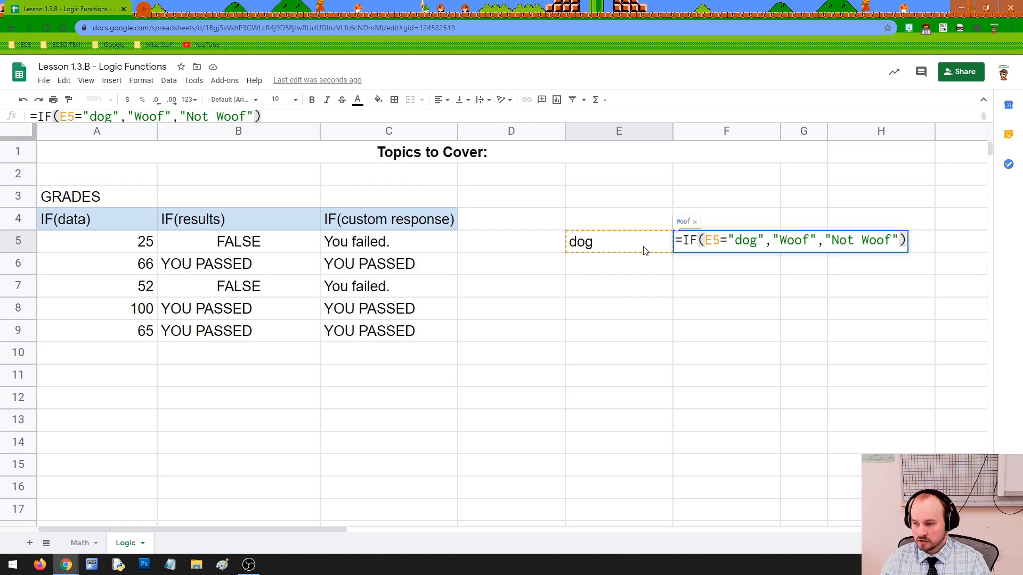
key("Return")
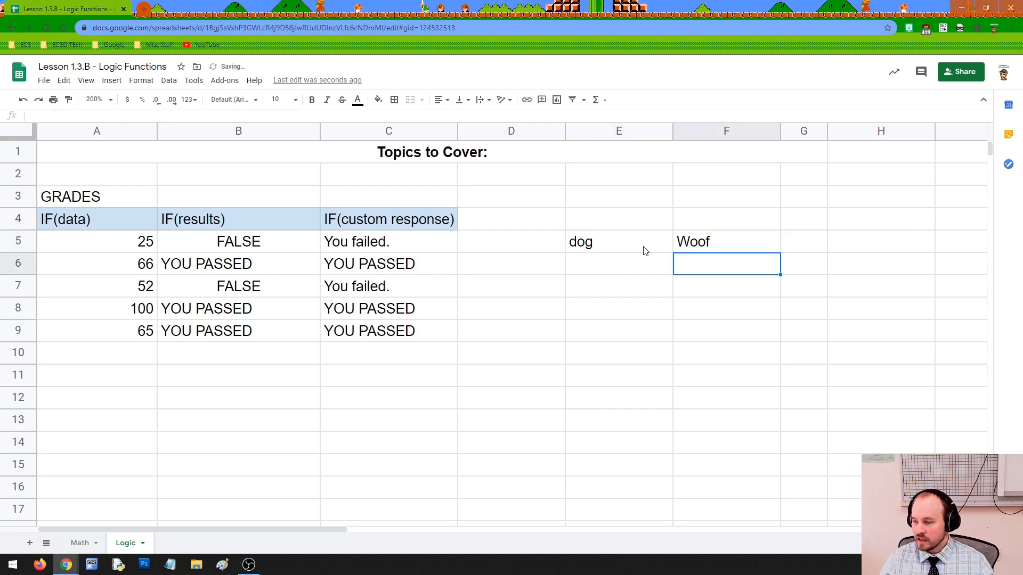
left_click(684, 244)
left_click(630, 242)
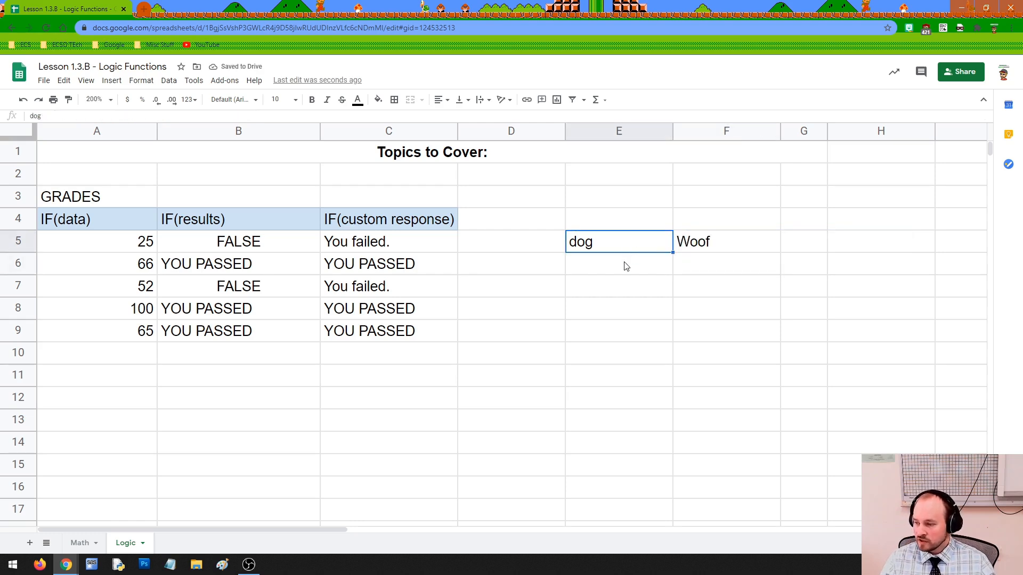
Enter cat in E6 and fill the IF formula from F5 down to F6.
left_click(625, 264)
type("cat")
key("Return")
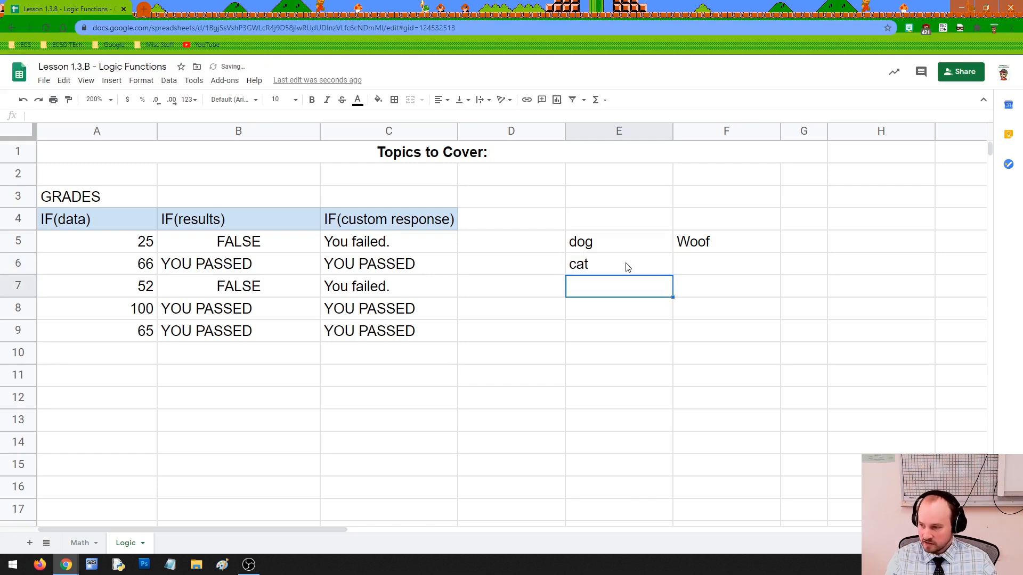
left_click(704, 245)
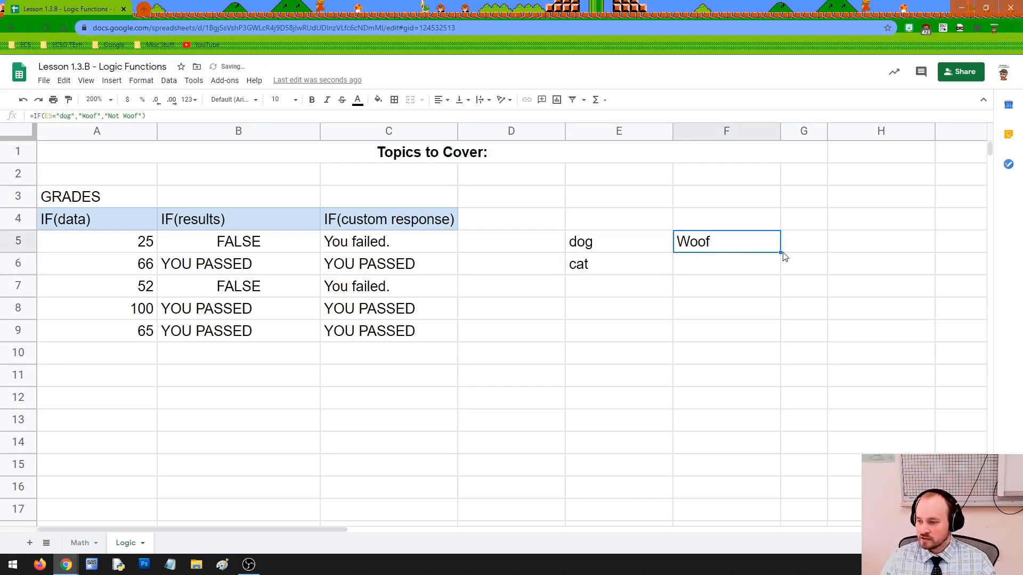
left_click_drag(779, 253, 781, 273)
left_click(670, 259)
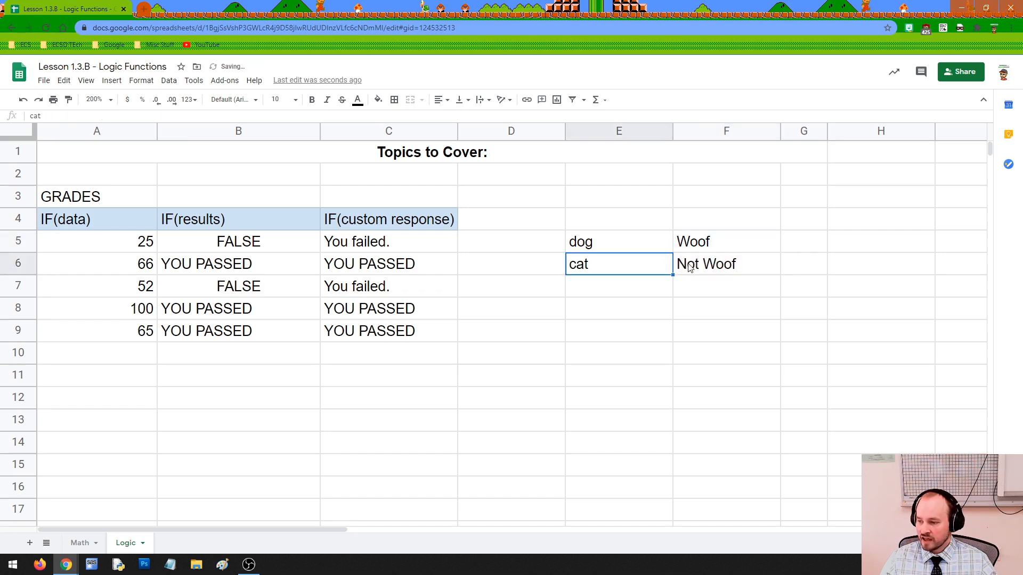
left_click(688, 266)
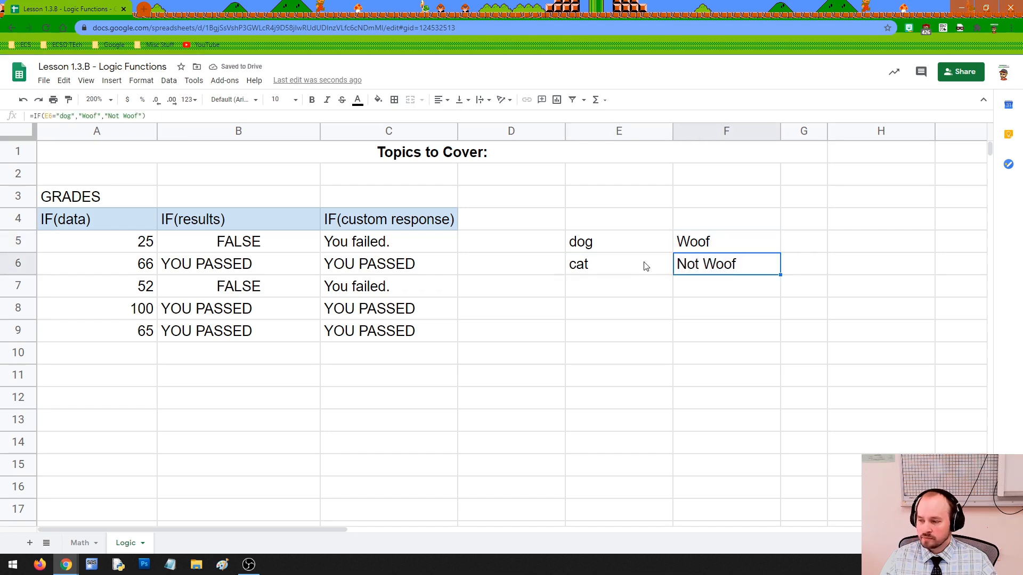
Examine the IF formula in F6, including its cell reference, the "dog" comparison and the true and false responses.
double_click(711, 264)
double_click(712, 263)
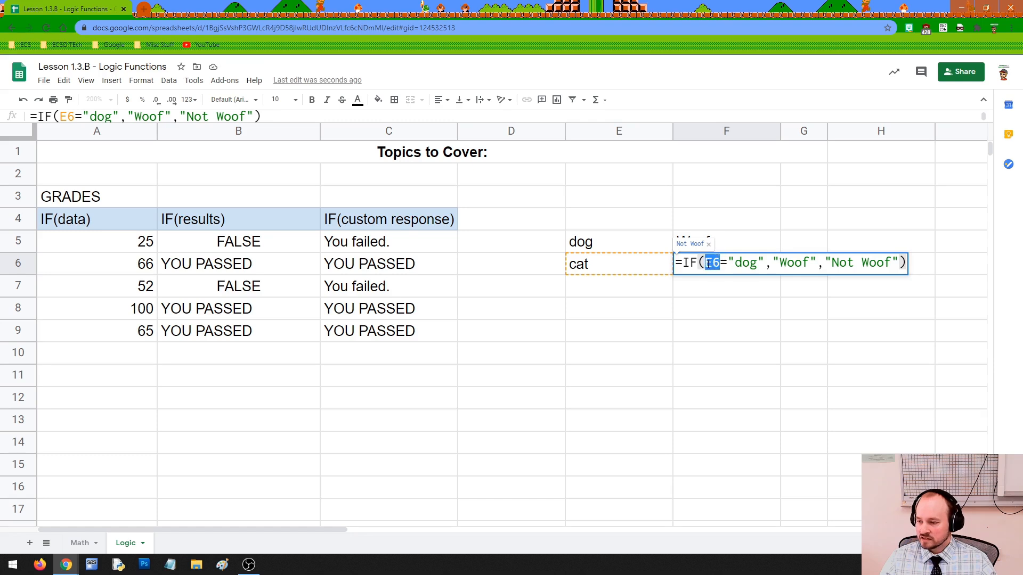
double_click(745, 262)
left_click_drag(779, 262, 897, 261)
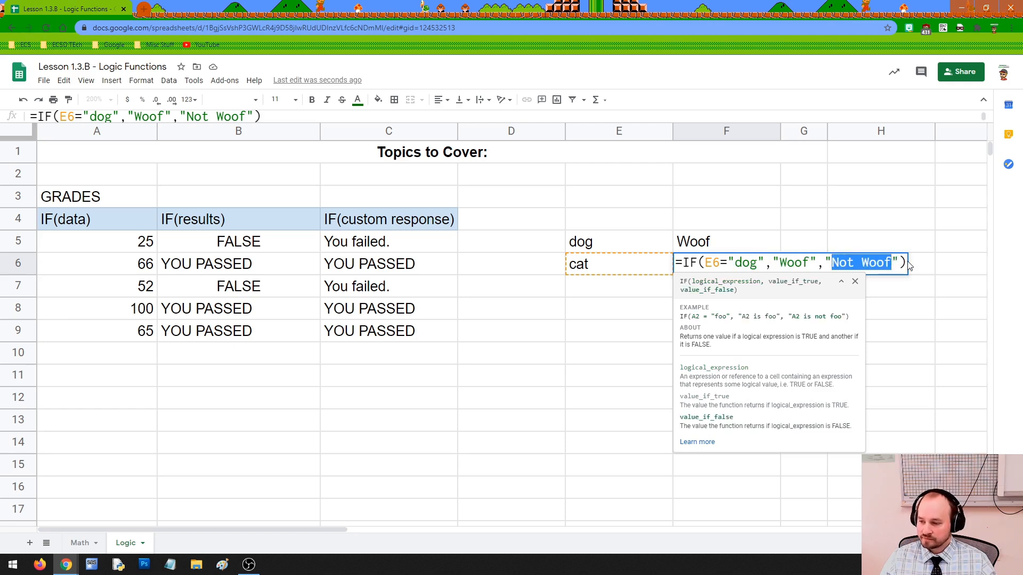
left_click(909, 264)
left_click(606, 218)
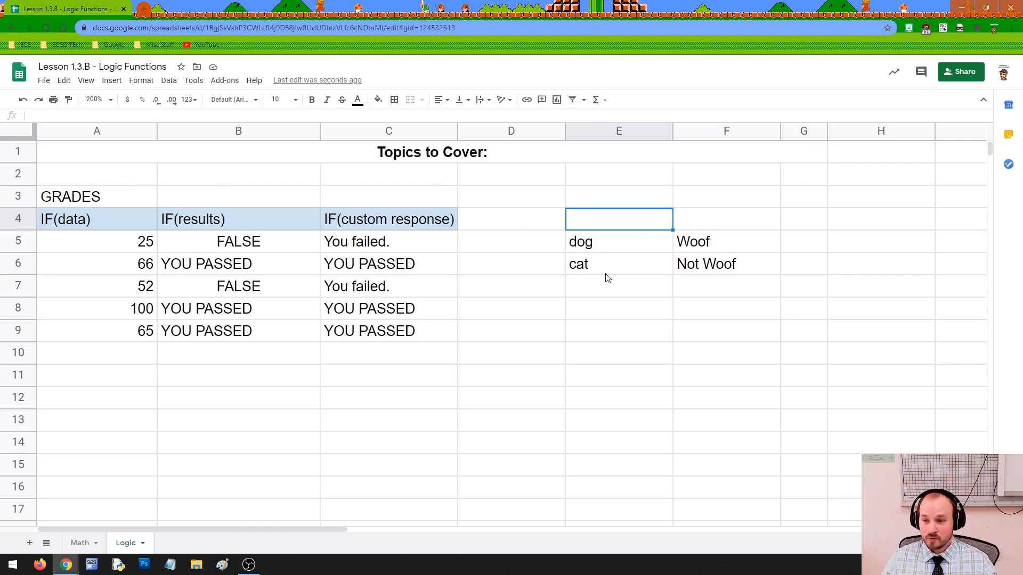
double_click(702, 265)
left_click_drag(831, 265, 890, 271)
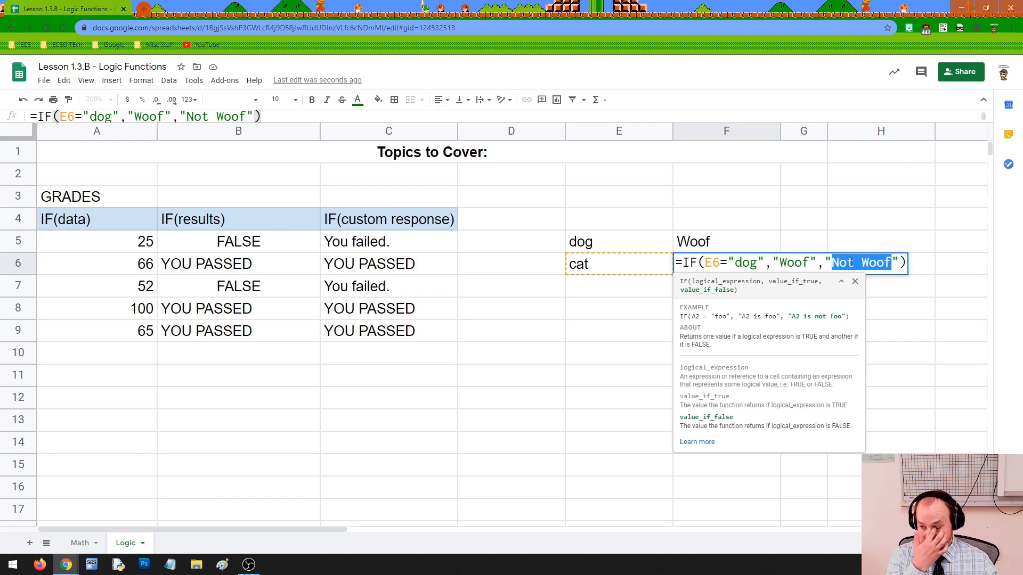
left_click(590, 290)
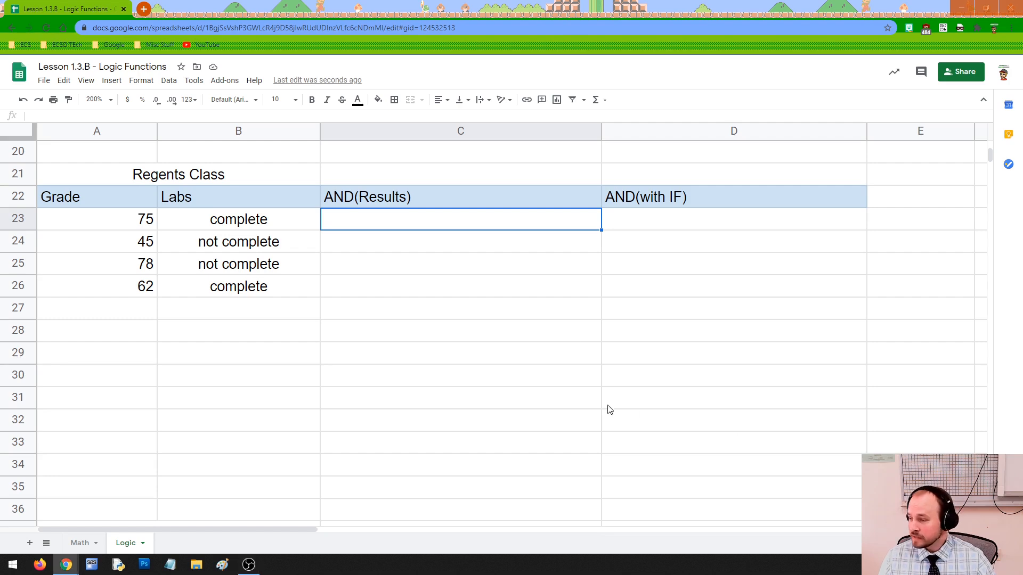
Examine the grades, lab statuses and AND column headings in the Regents Class table starting at row 21.
left_click_drag(131, 223, 191, 244)
left_click_drag(139, 266, 186, 291)
left_click(204, 316)
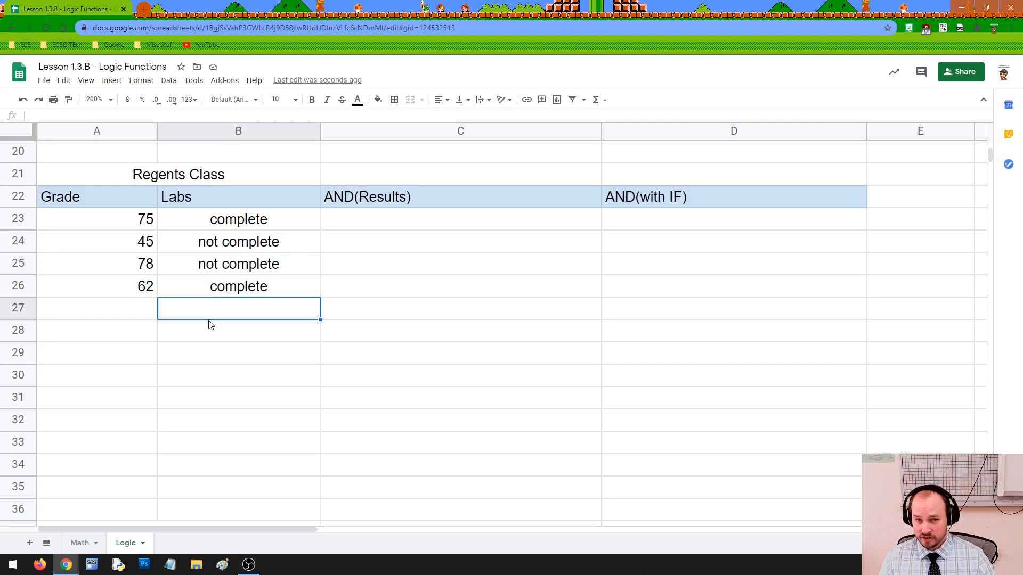
left_click(673, 204)
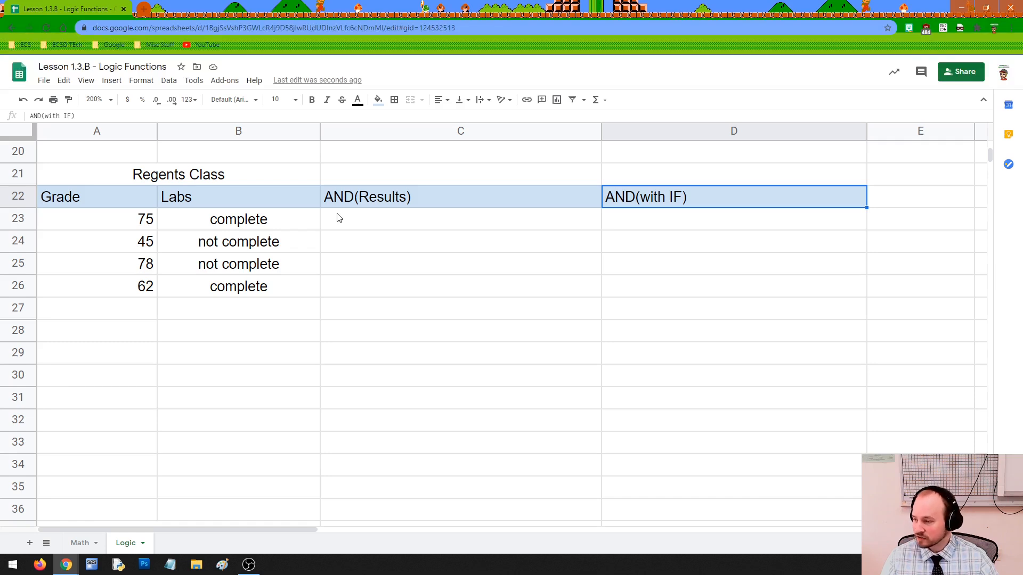
left_click(177, 177)
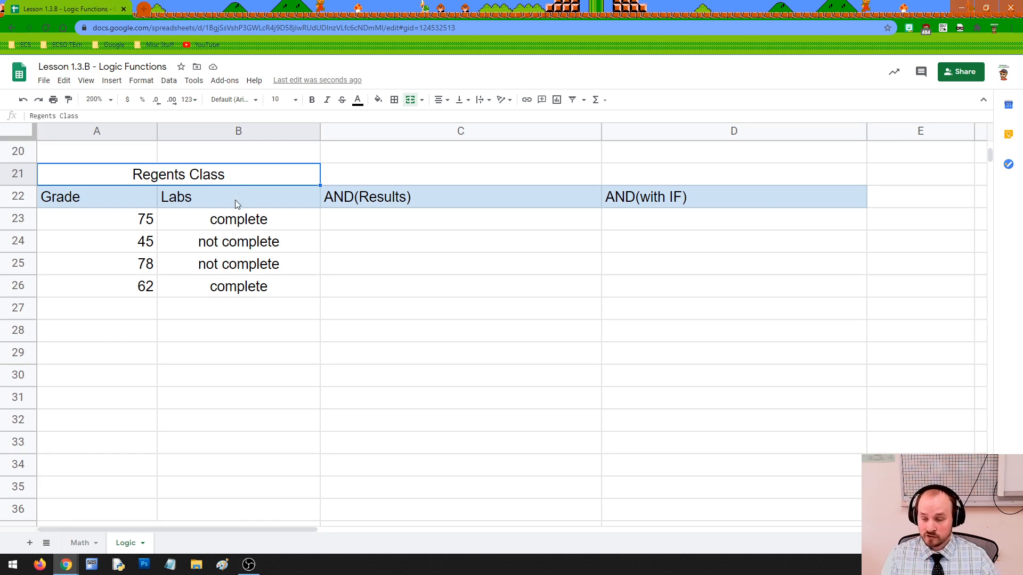
left_click(119, 220)
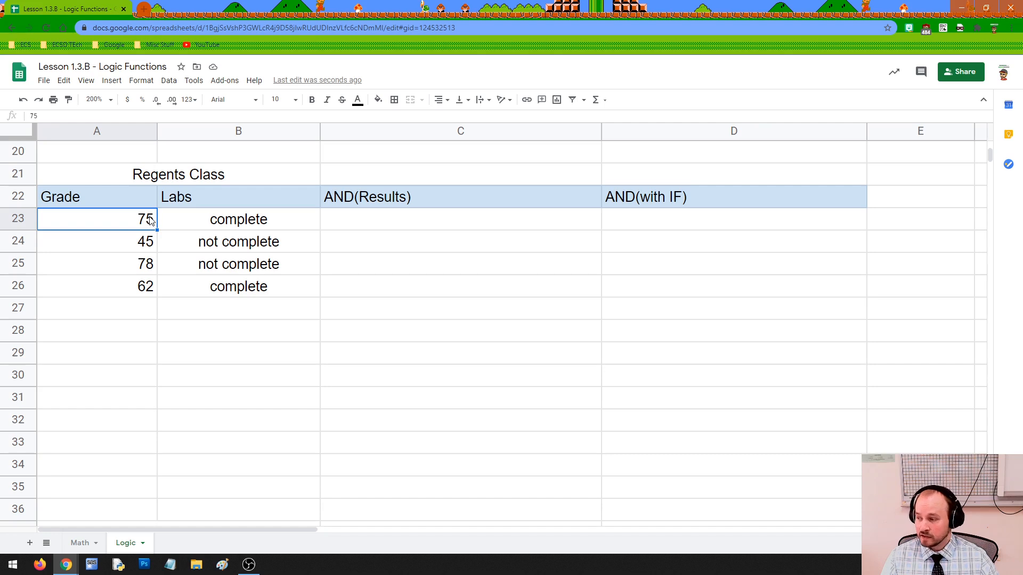
Examine each student's grade and lab status row by row in rows 23 to 26 of the Regents Class table.
left_click(184, 220)
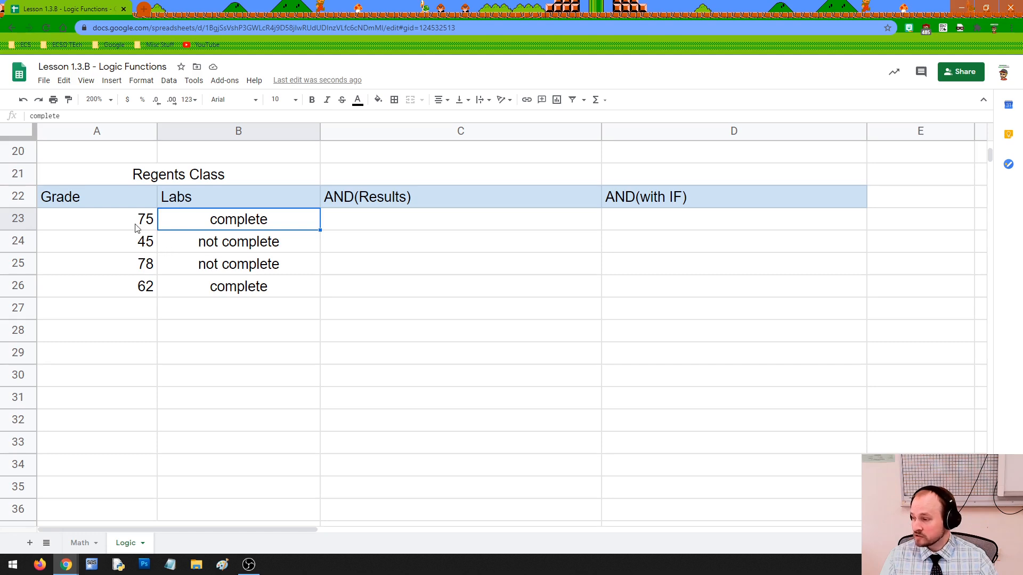
left_click(135, 227)
left_click(193, 228)
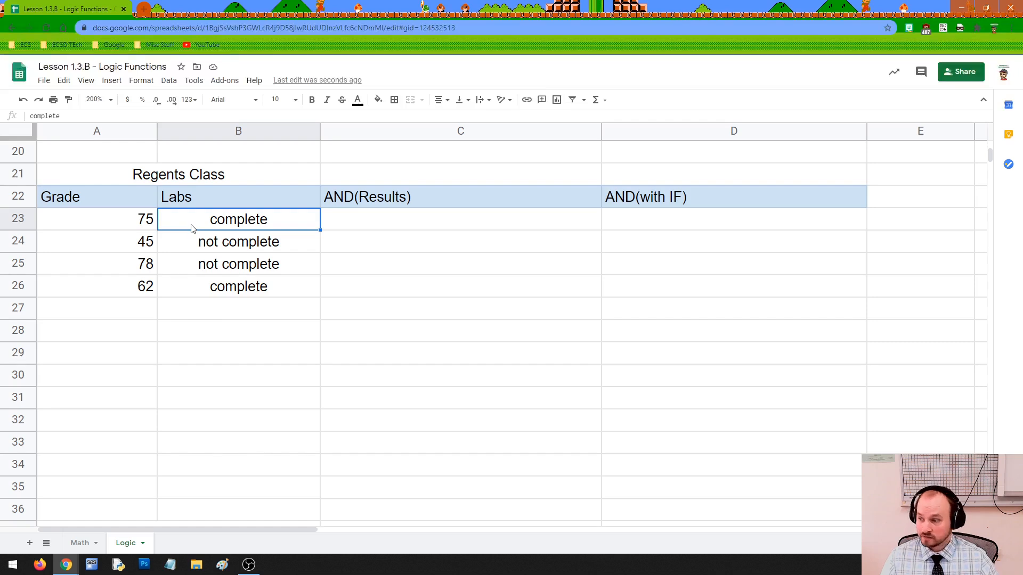
left_click(143, 246)
left_click(199, 249)
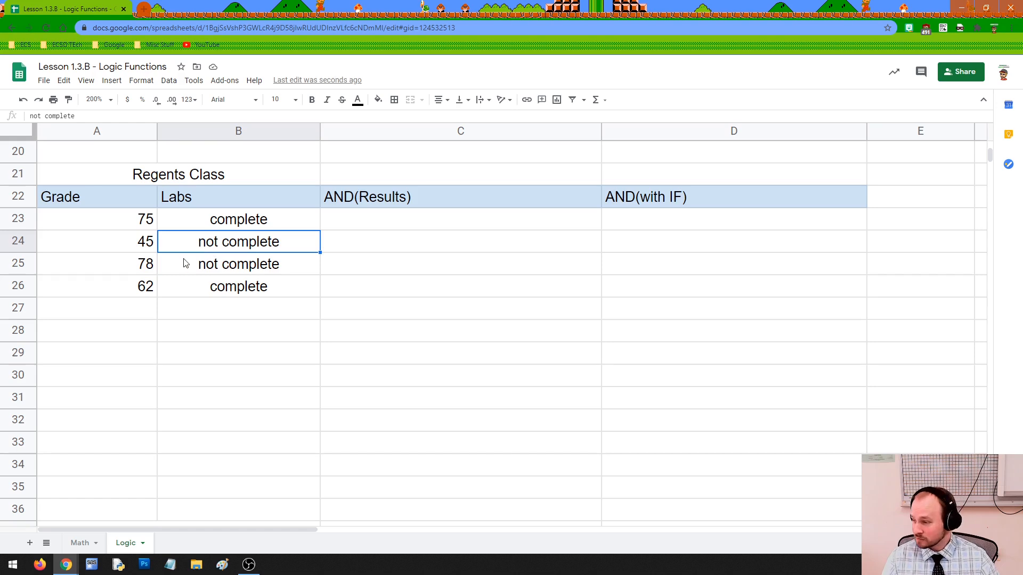
left_click(147, 270)
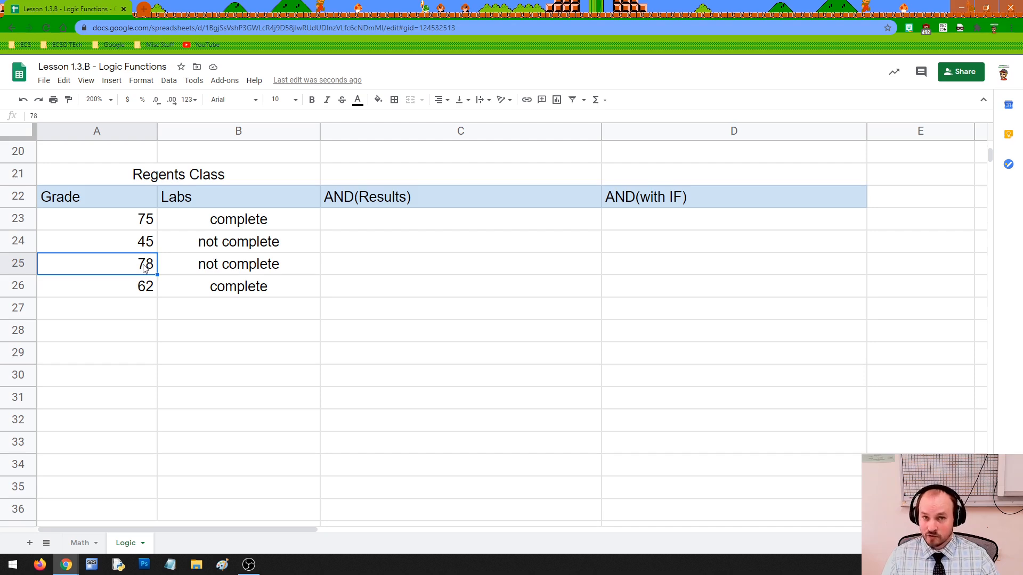
left_click(193, 274)
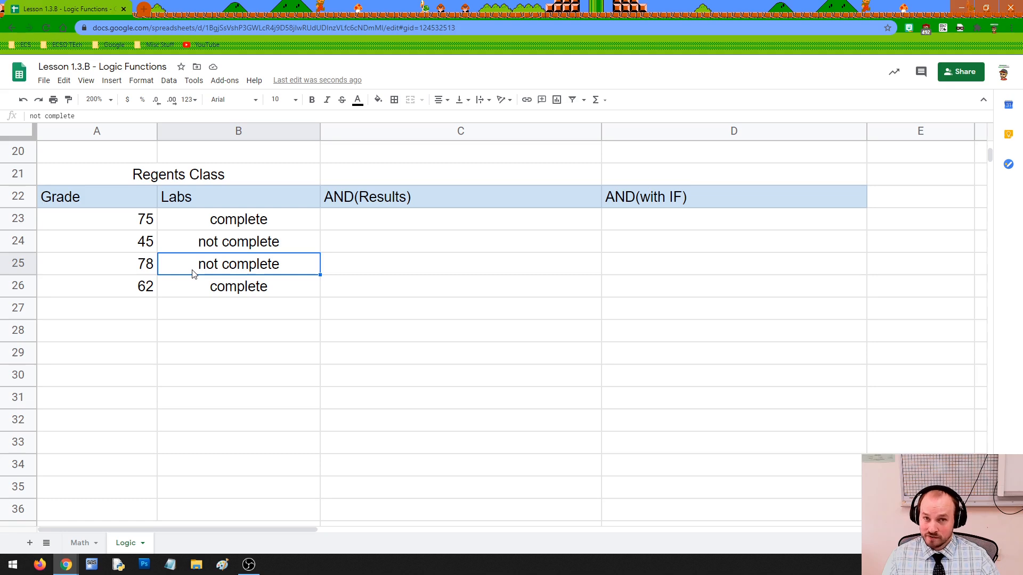
left_click(143, 292)
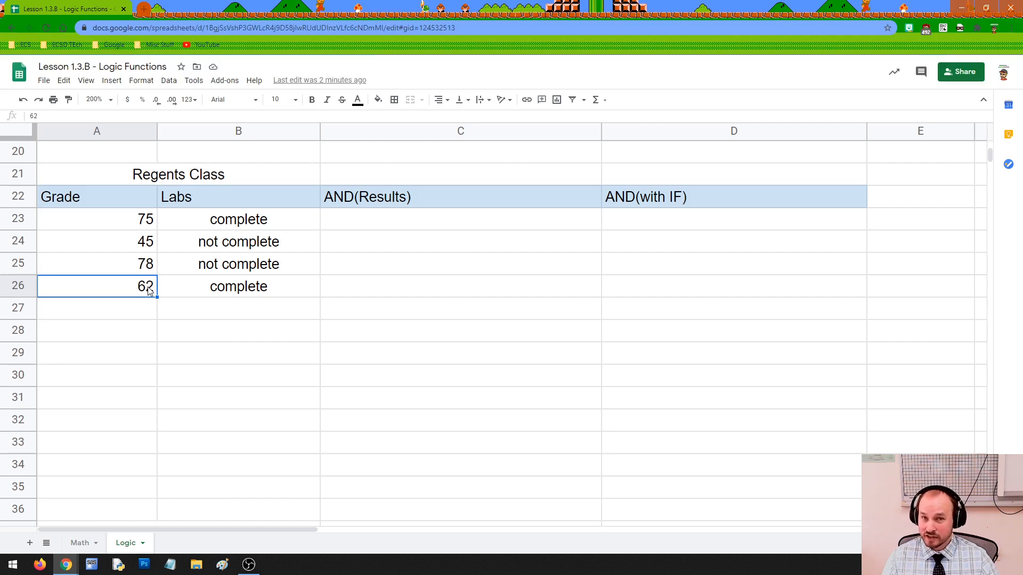
left_click(207, 289)
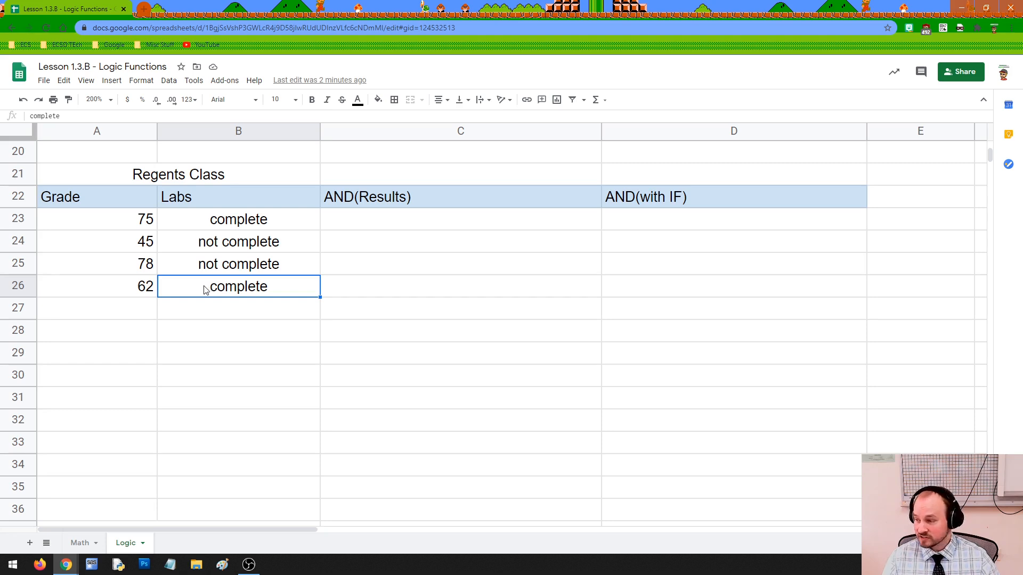
Review the grade and lab pairs in A23:B26 together, focusing on the two conditions in A23 and B23.
left_click_drag(132, 223, 187, 279)
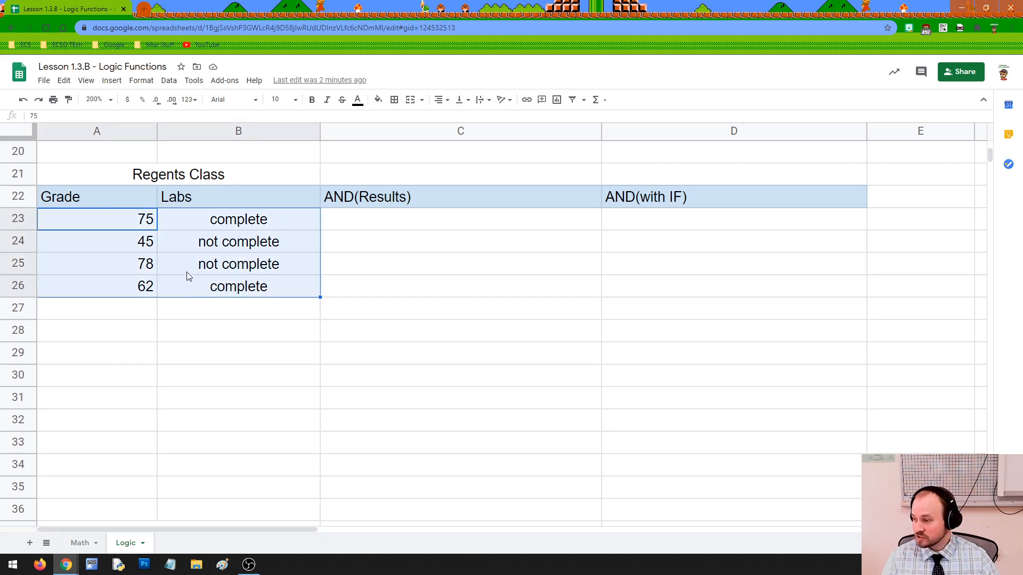
left_click(159, 238)
left_click_drag(145, 227, 203, 248)
left_click_drag(134, 264, 182, 281)
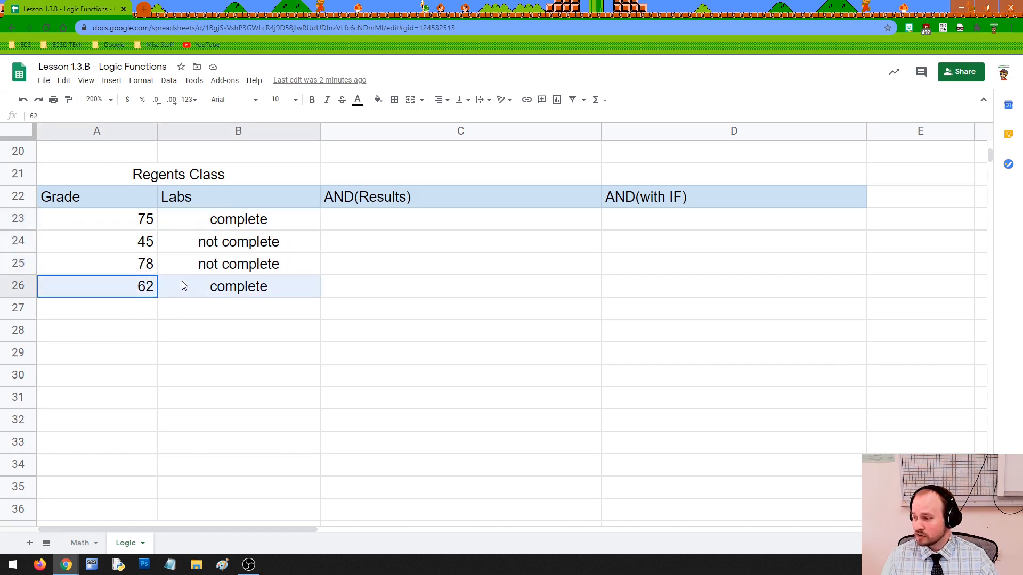
left_click(143, 224)
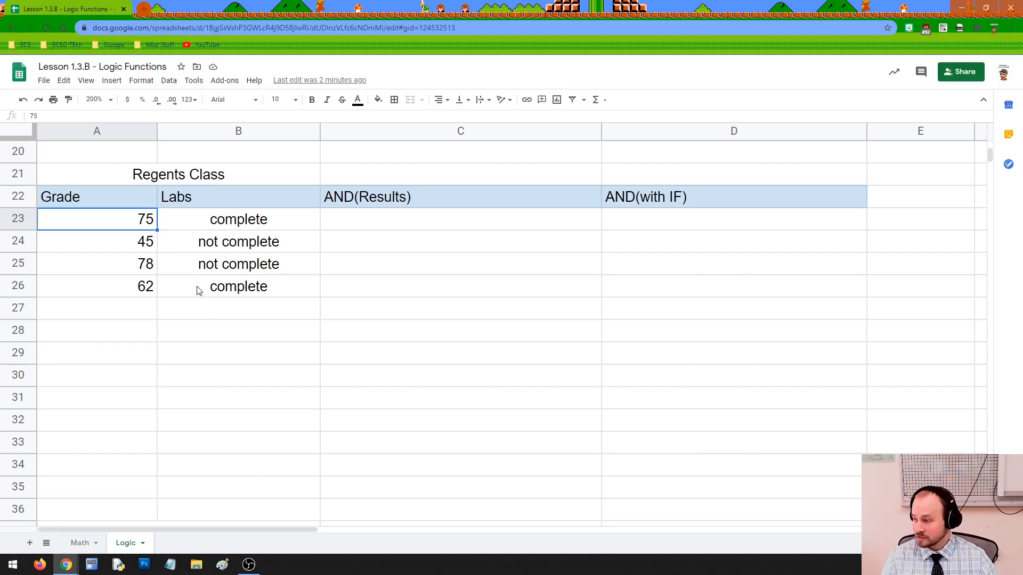
left_click(187, 219)
left_click(126, 221)
left_click(171, 220)
left_click(154, 222)
left_click(168, 222)
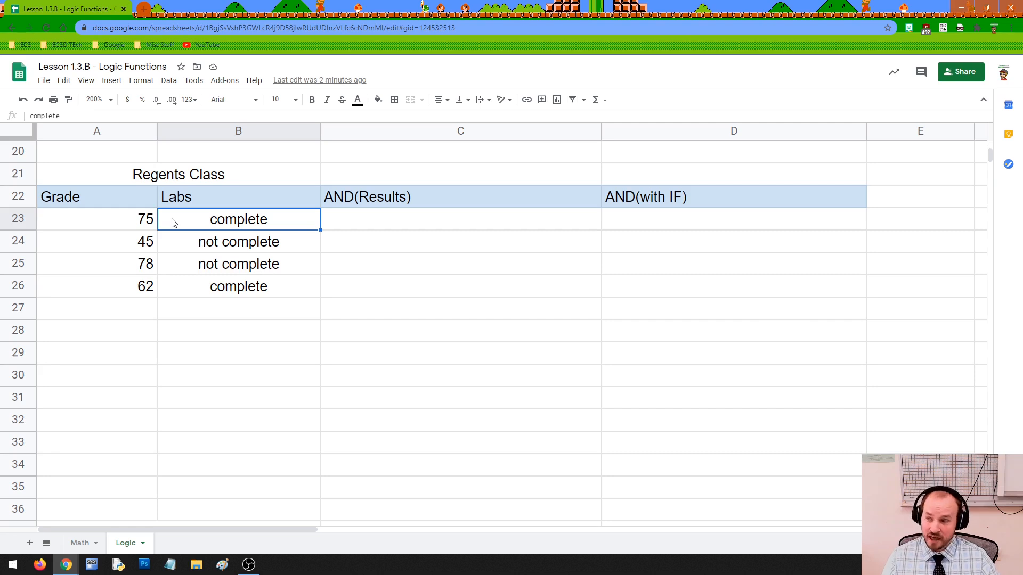
Start an AND formula in C23 with the first condition A23>=65.
left_click(335, 223)
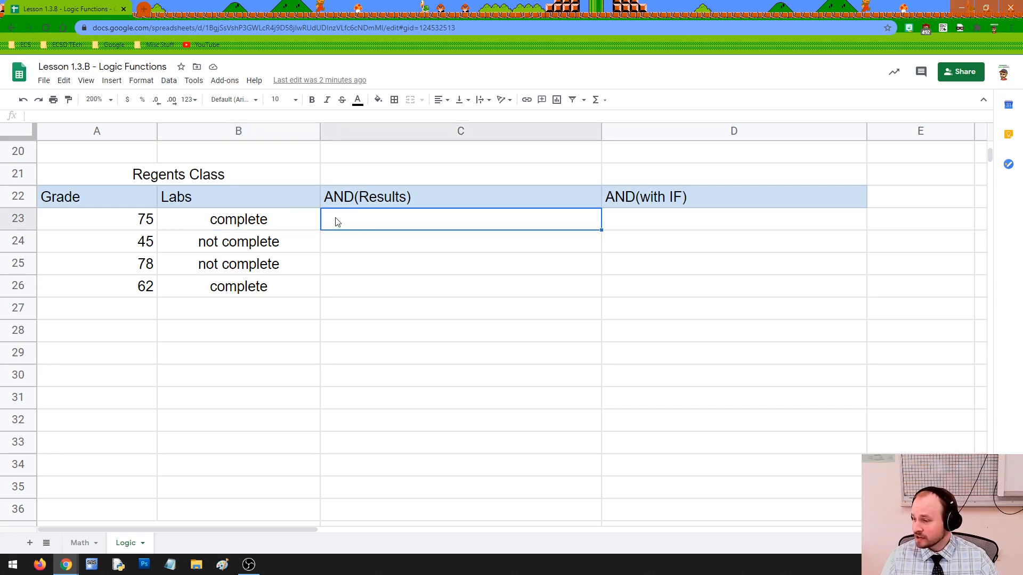
double_click(364, 225)
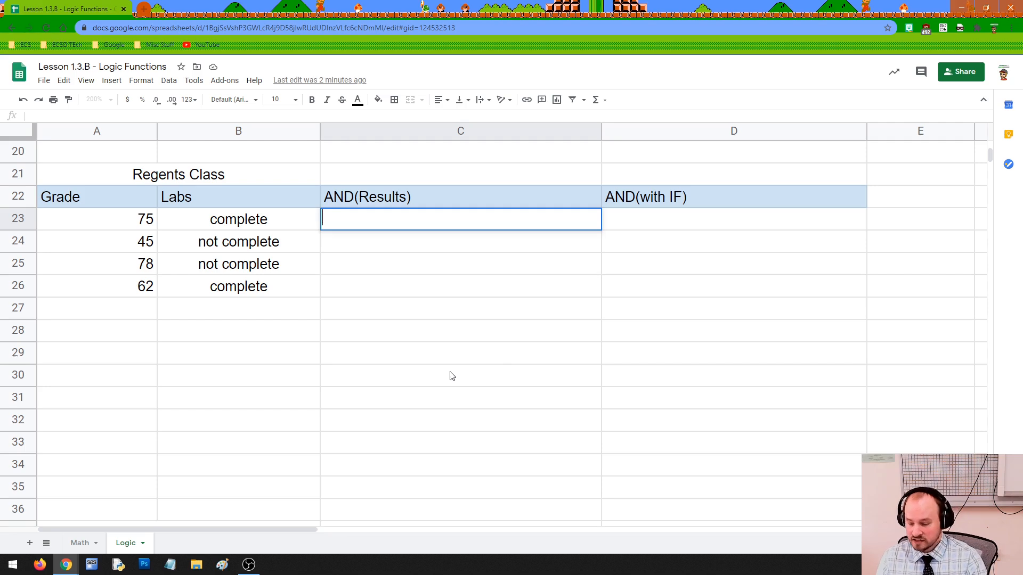
type("=AND")
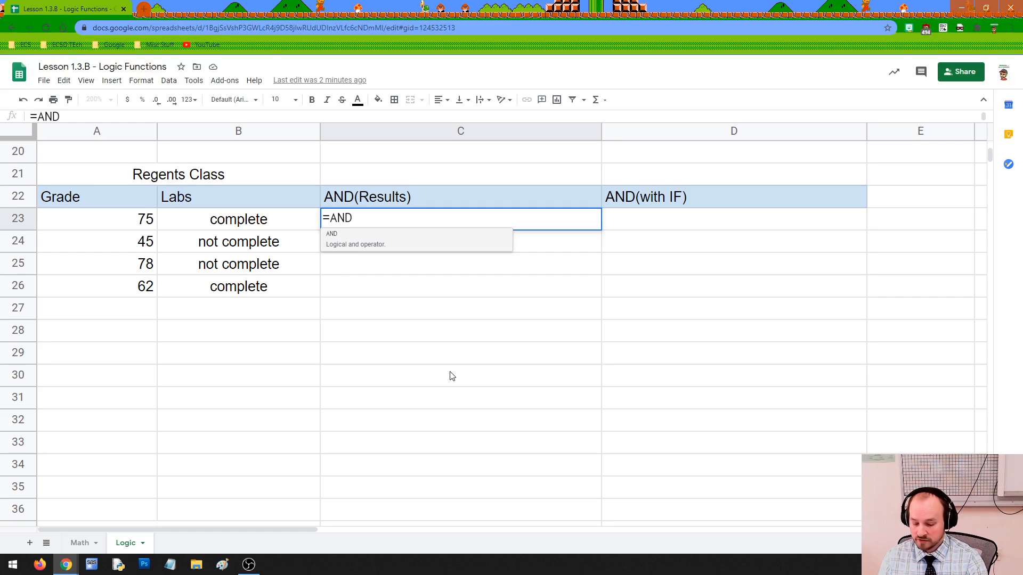
type("(")
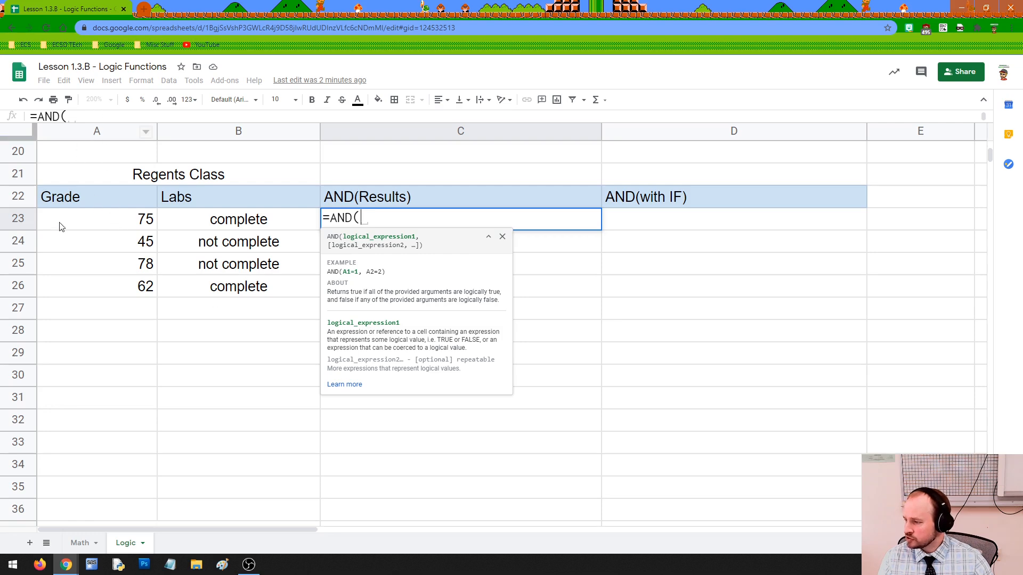
left_click(138, 224)
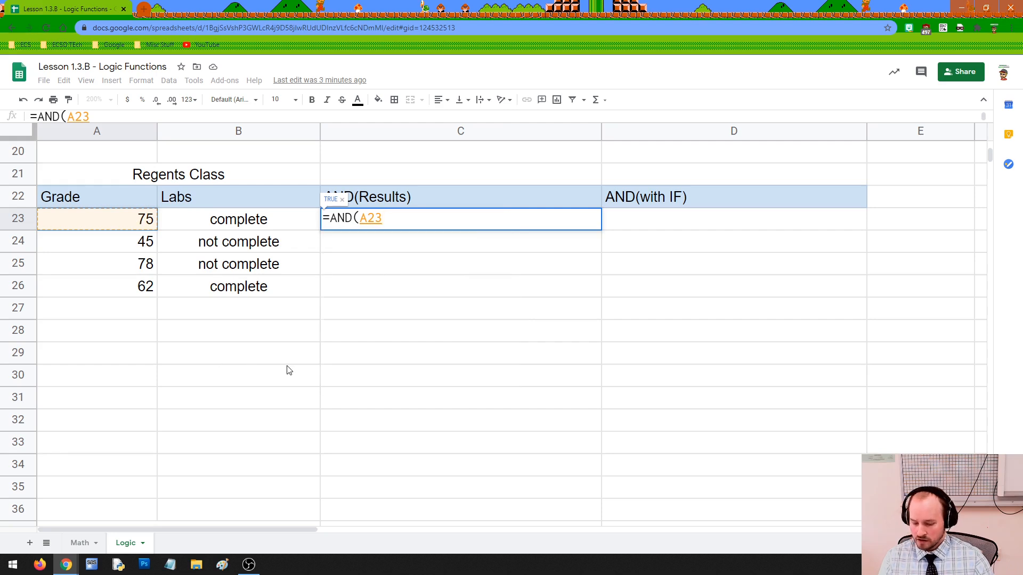
type(">")
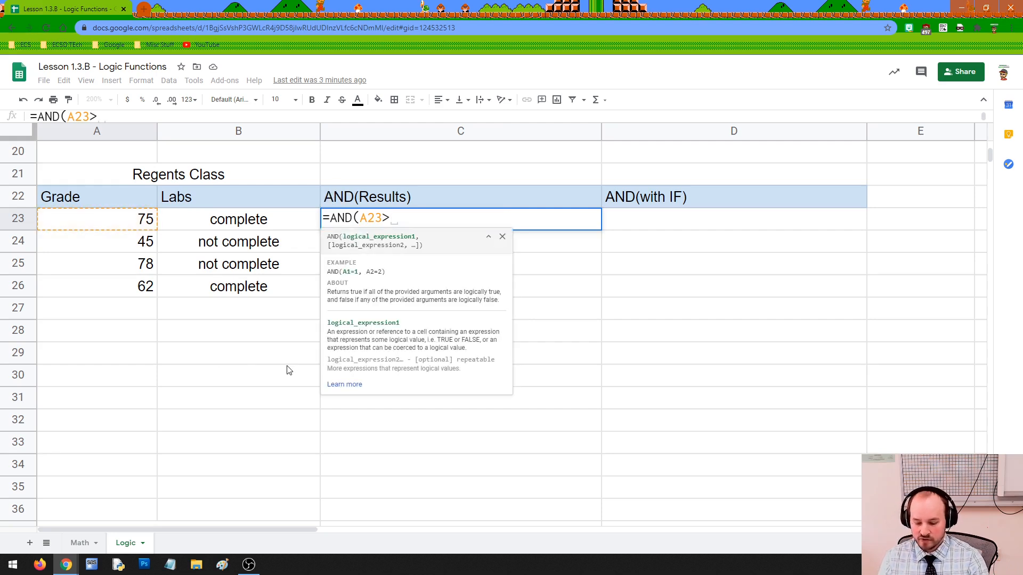
type("=65")
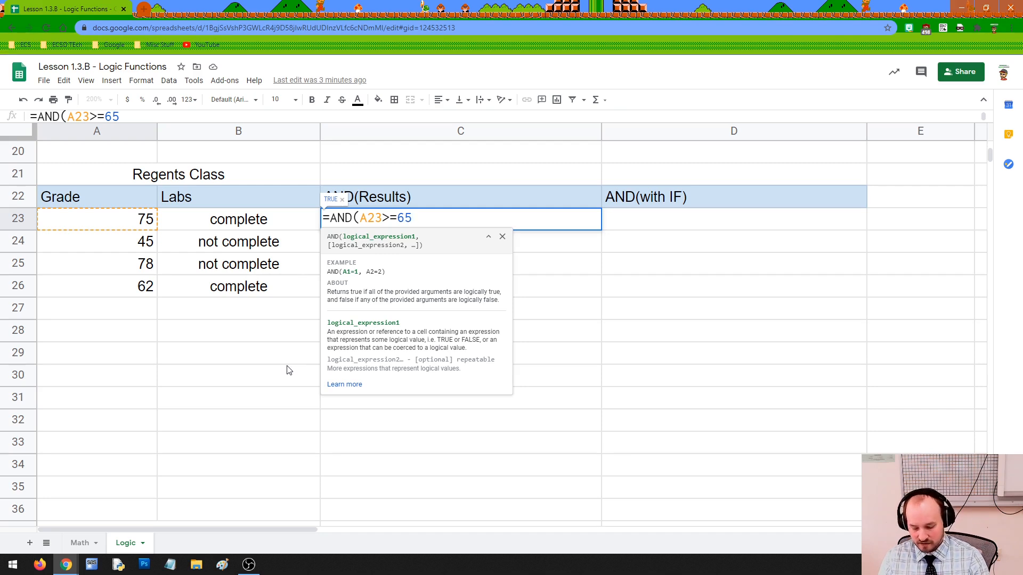
Add B23="complete" as the second condition of the C23 AND formula and enter the formula.
type(",")
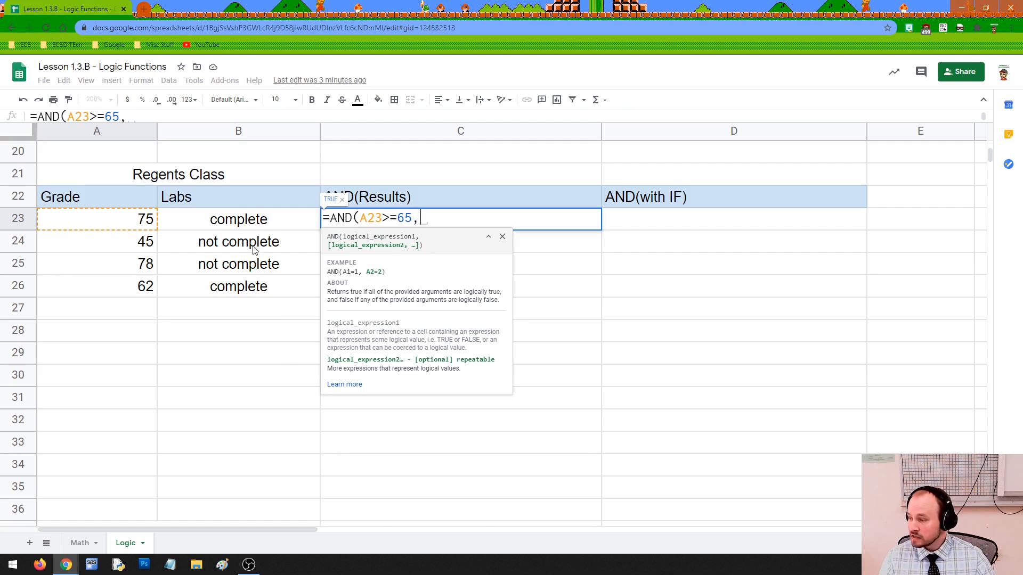
left_click(245, 227)
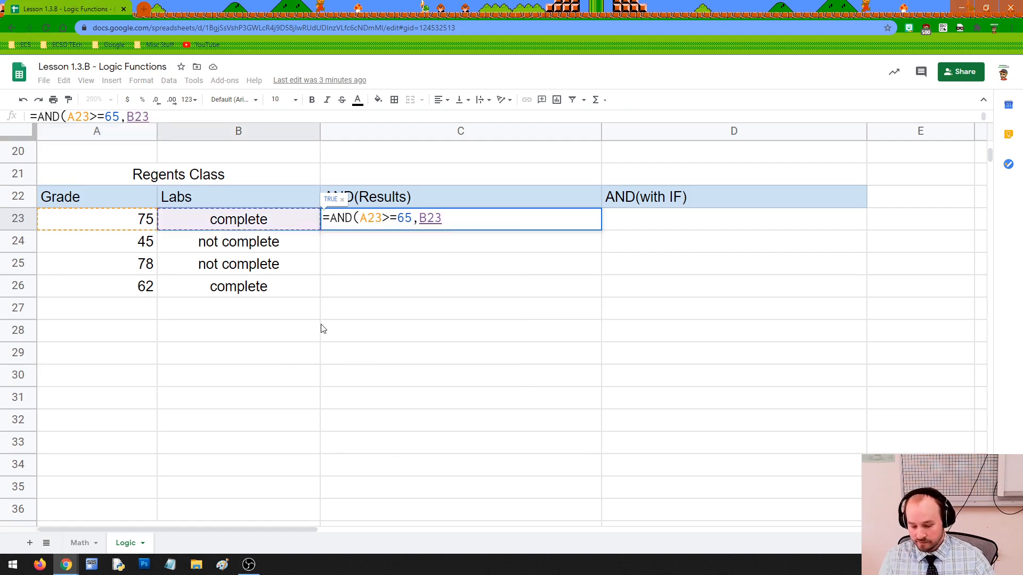
type("=\"co")
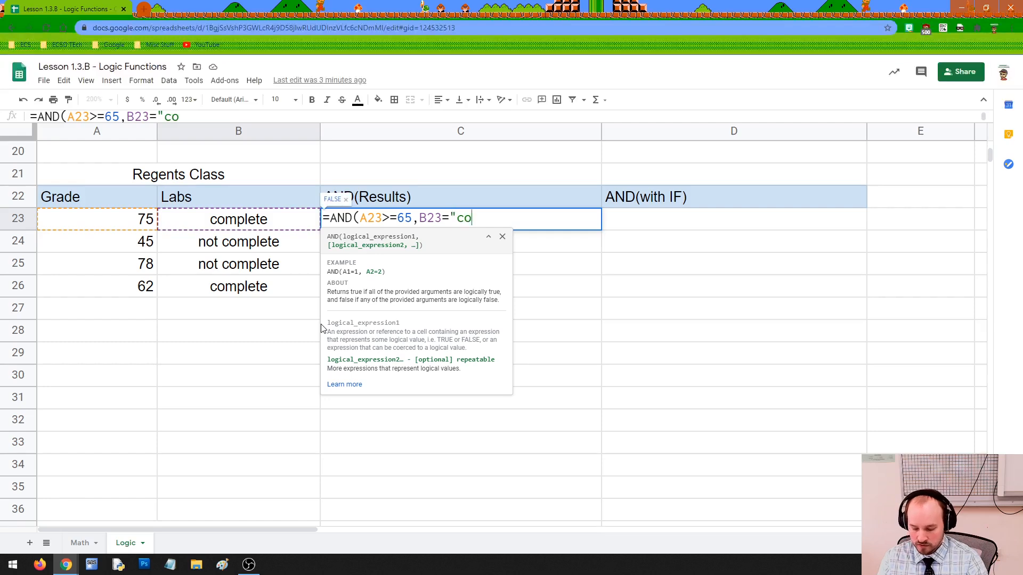
type("mplete\"")
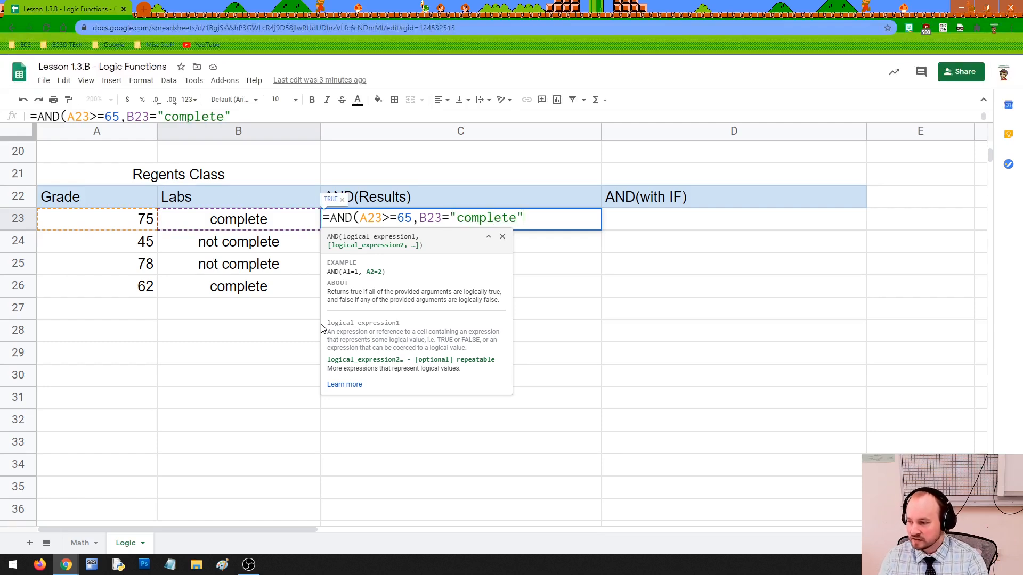
type(")")
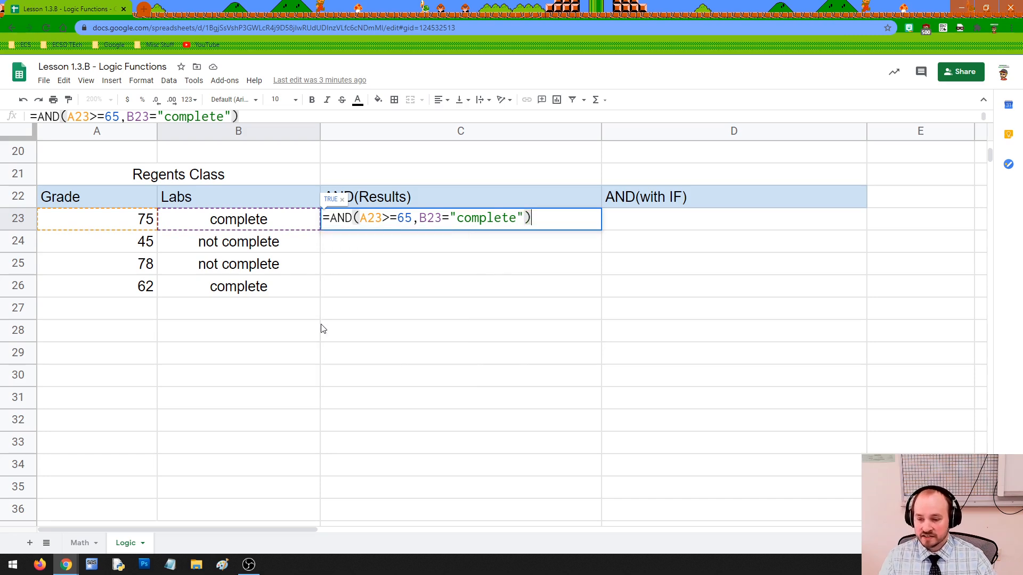
key("Return")
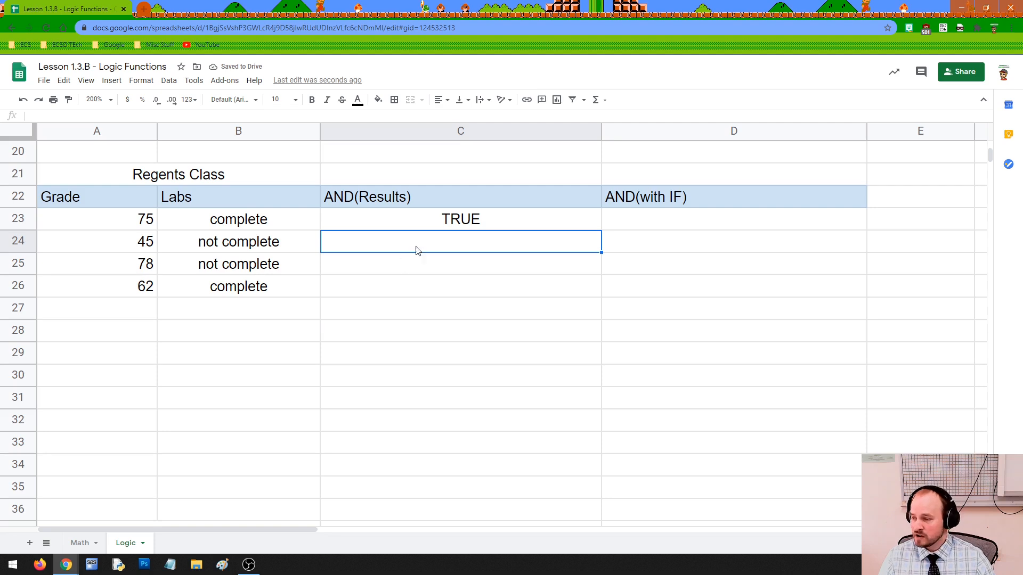
Examine the C23 AND result against the row 23 grade and lab status, including both logical expressions in the formula.
left_click(467, 218)
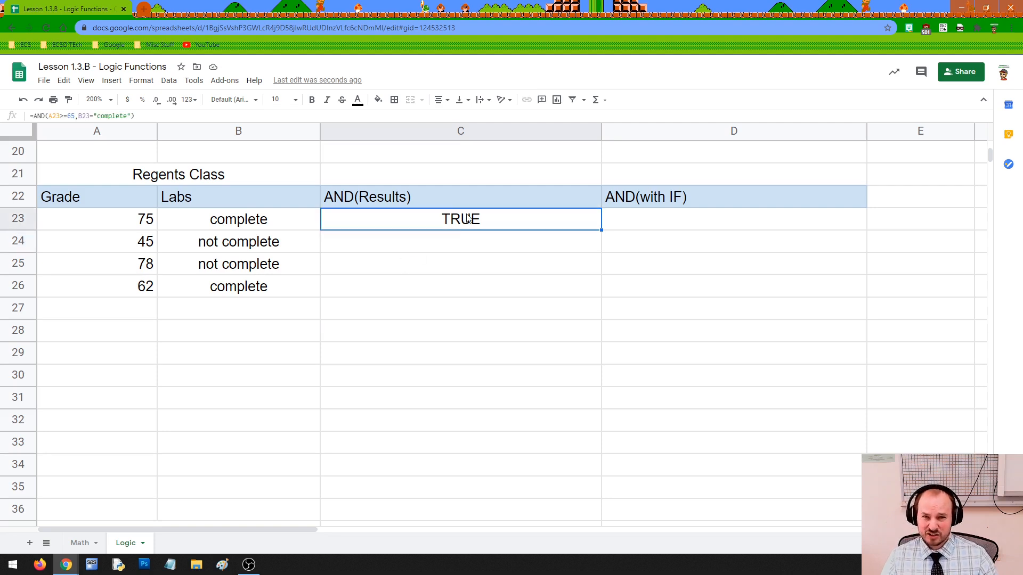
left_click(635, 218)
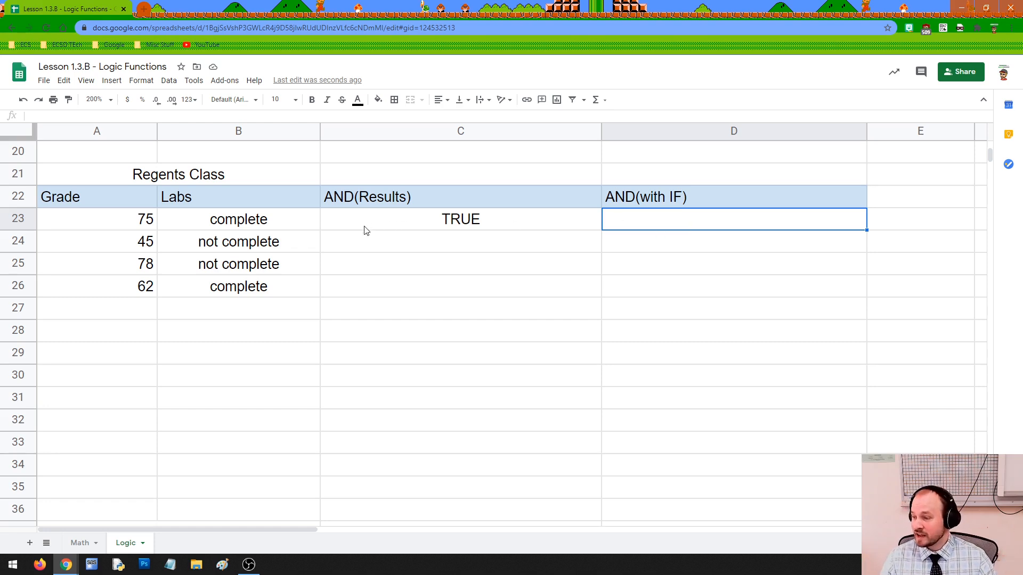
left_click_drag(137, 221, 201, 221)
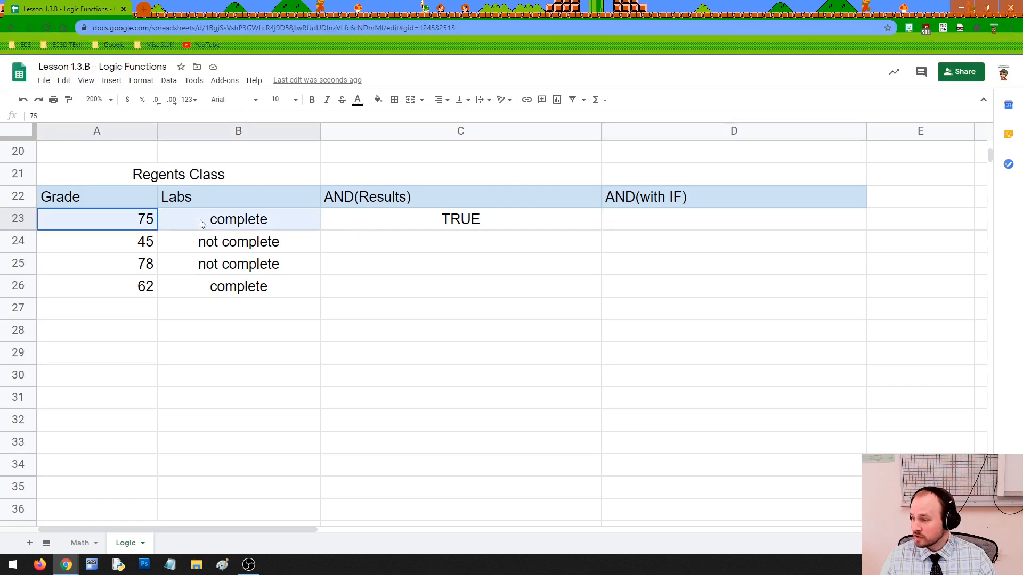
left_click(164, 221)
left_click(461, 228)
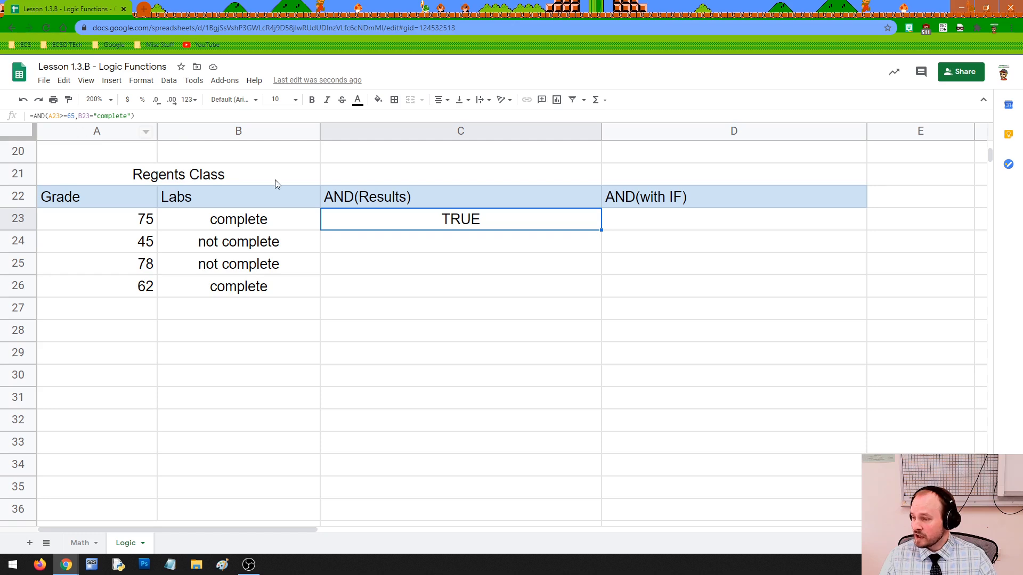
double_click(373, 218)
left_click_drag(359, 218, 410, 220)
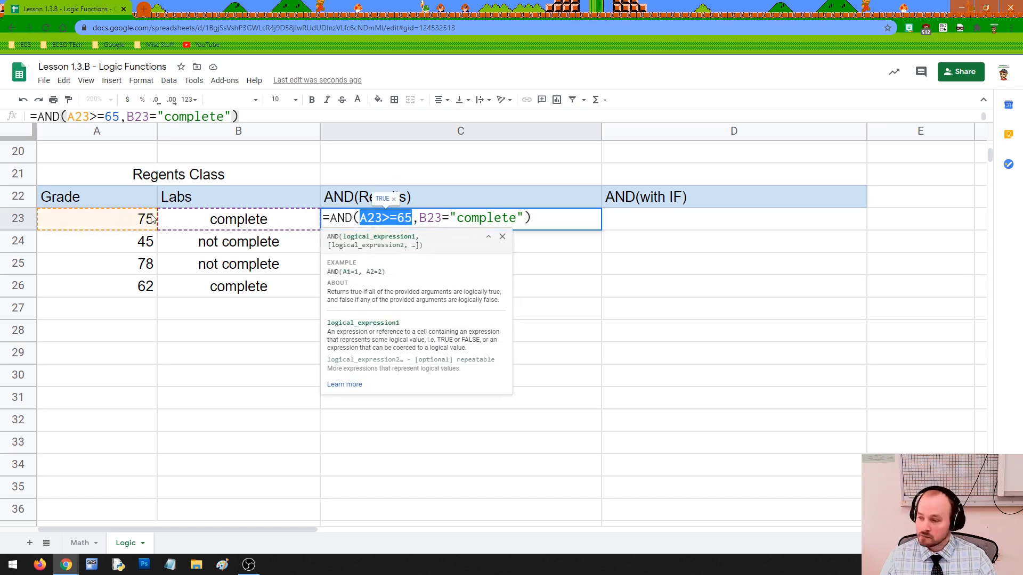
left_click_drag(419, 219, 524, 218)
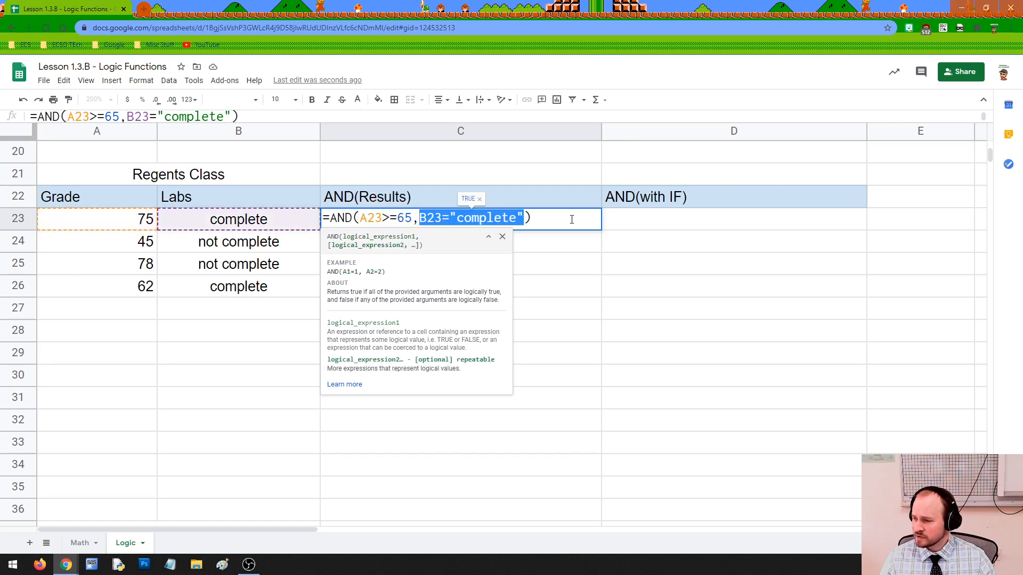
key("Return")
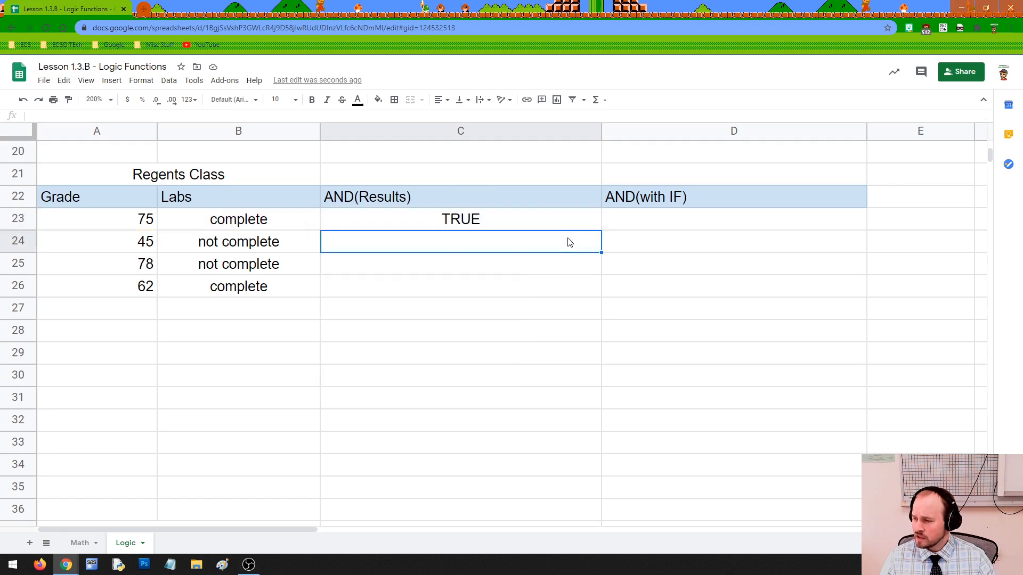
Fill the AND formula from C23 down to C26.
left_click(564, 226)
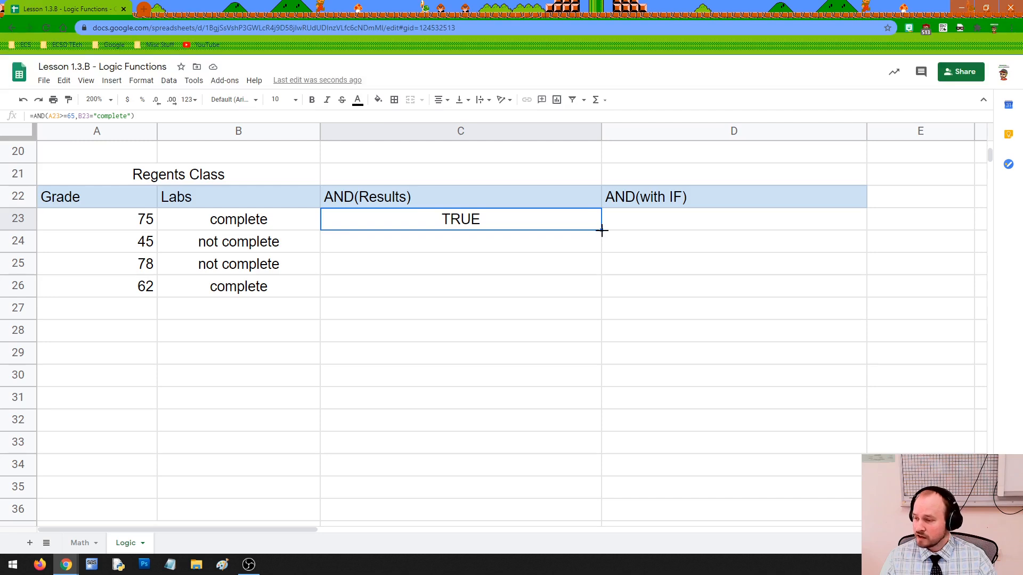
left_click_drag(602, 230, 600, 286)
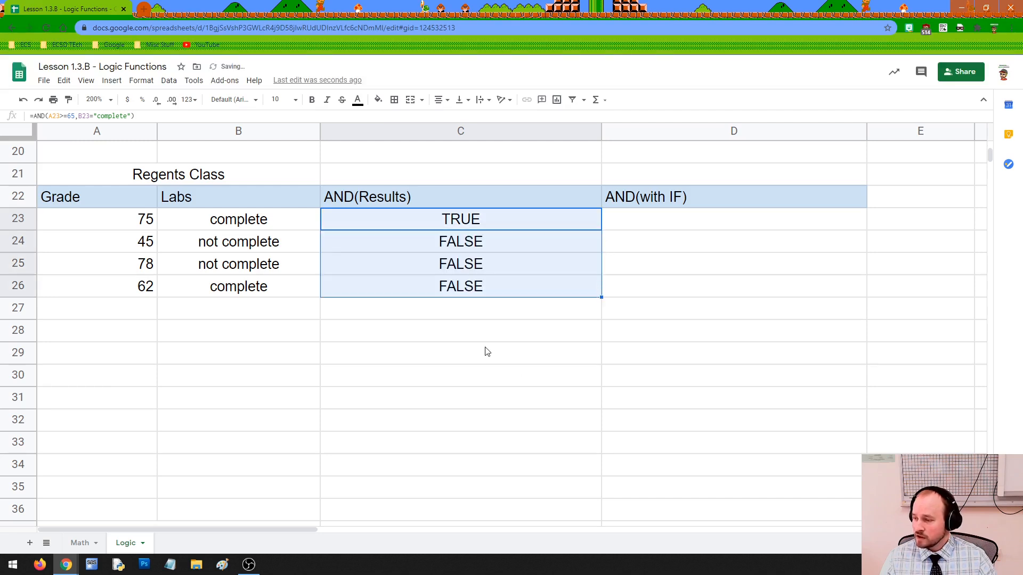
left_click(469, 335)
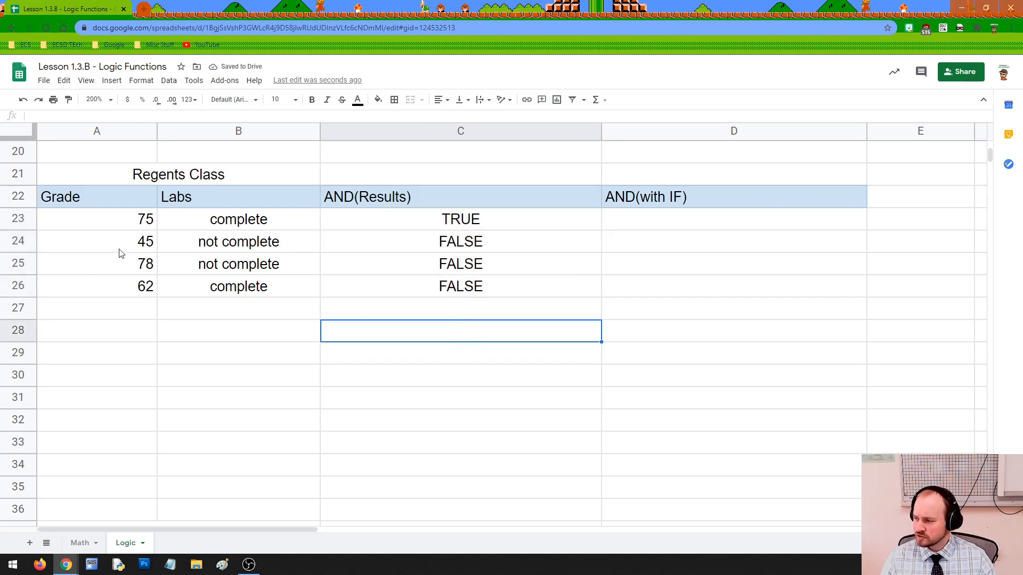
Examine the grades and lab statuses in rows 24 to 26 against the AND results in column C.
left_click(139, 244)
left_click_drag(177, 250, 176, 250)
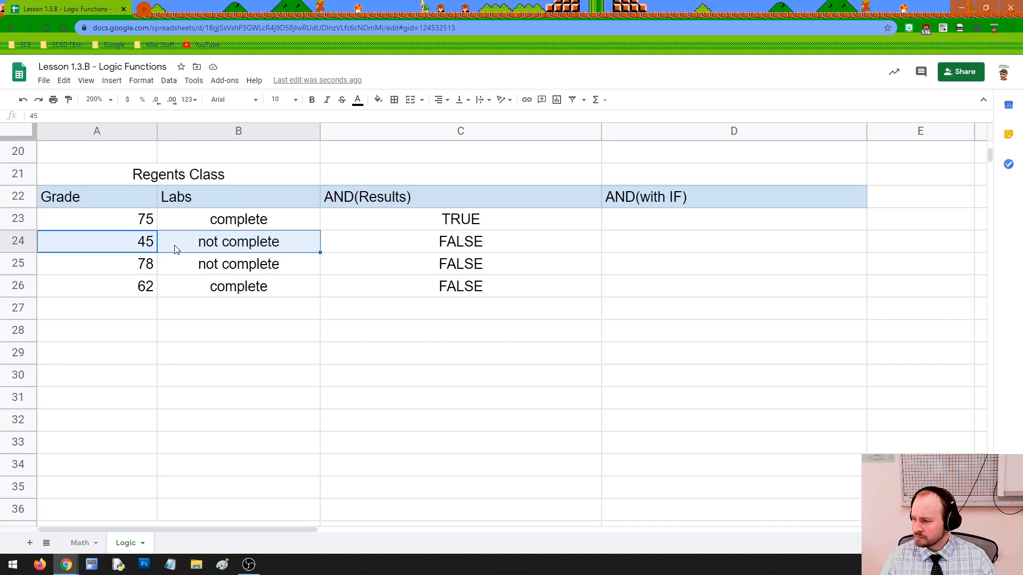
left_click(145, 269)
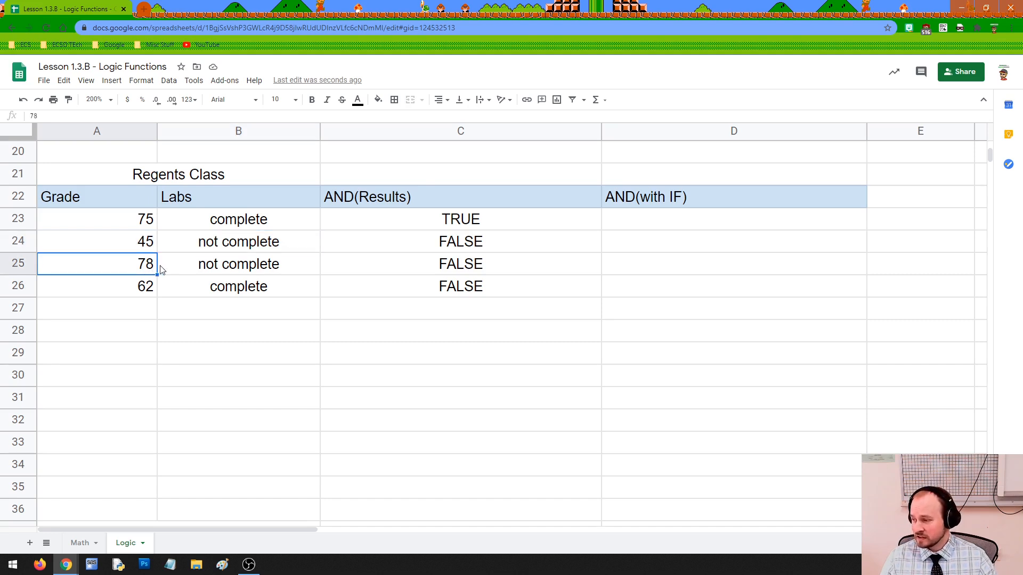
left_click(176, 270)
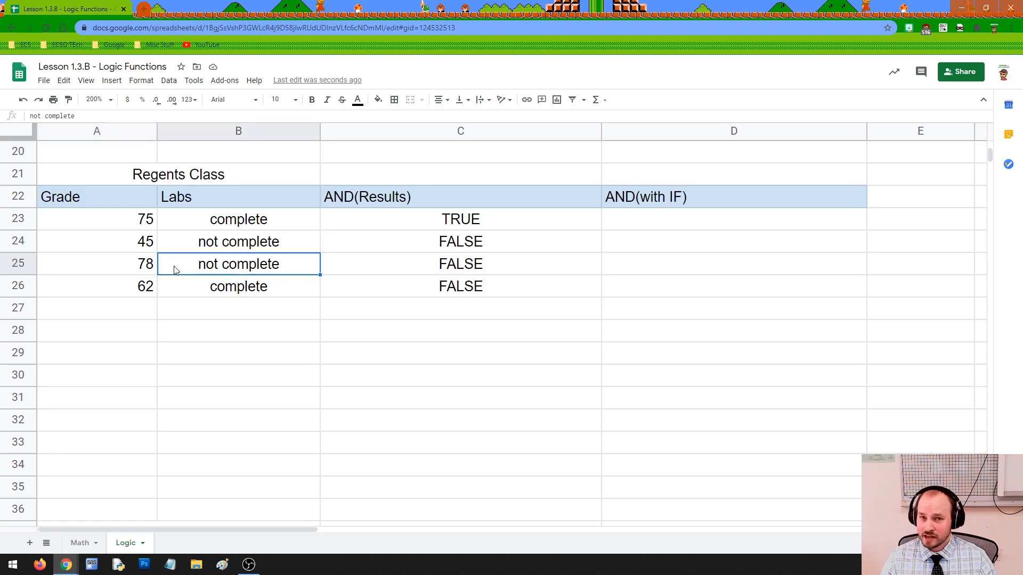
left_click(135, 286)
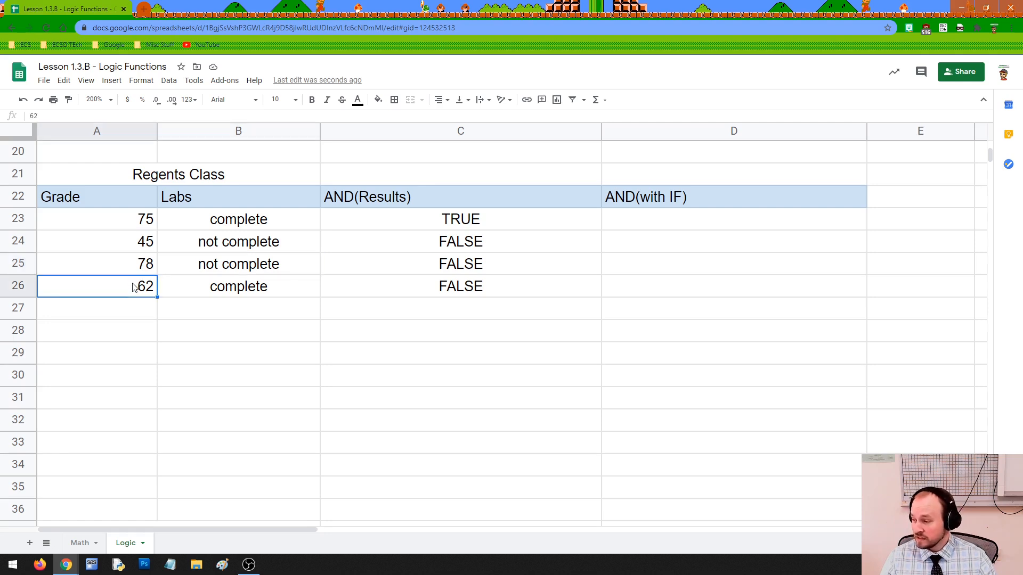
left_click(173, 287)
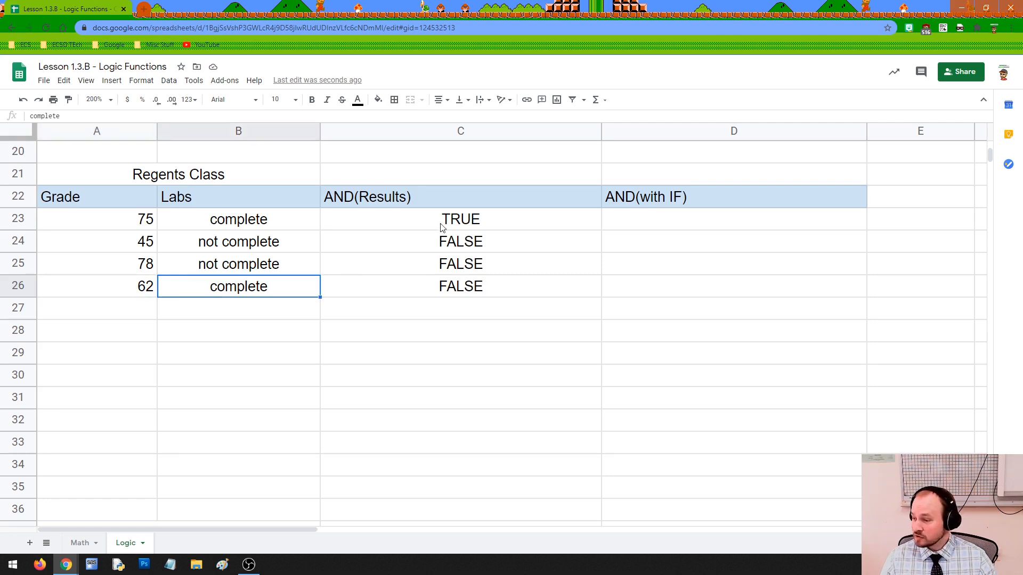
left_click_drag(453, 224, 464, 287)
left_click(493, 313)
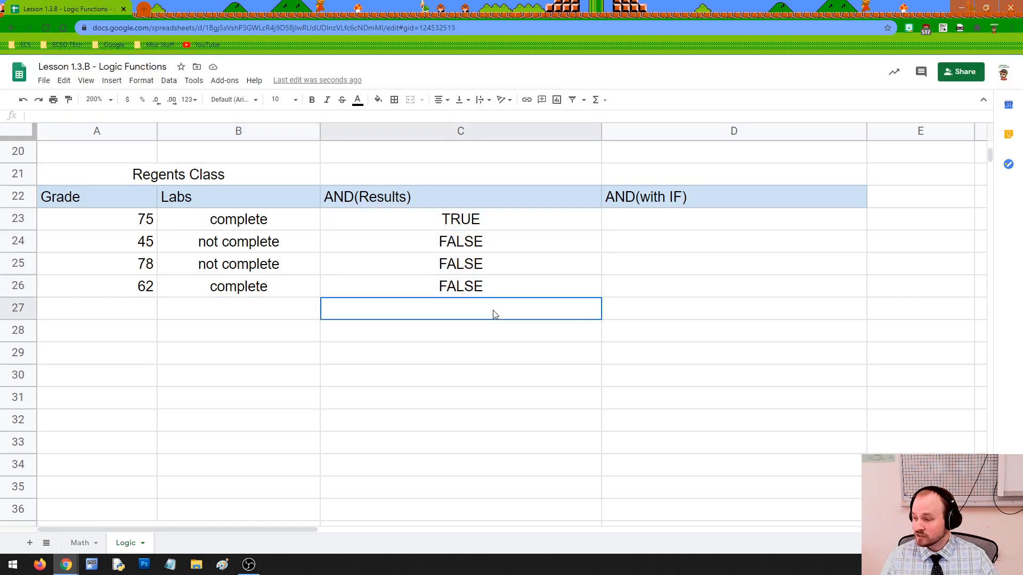
Start an IF formula in D23 with the condition C23="TRUE".
left_click(675, 222)
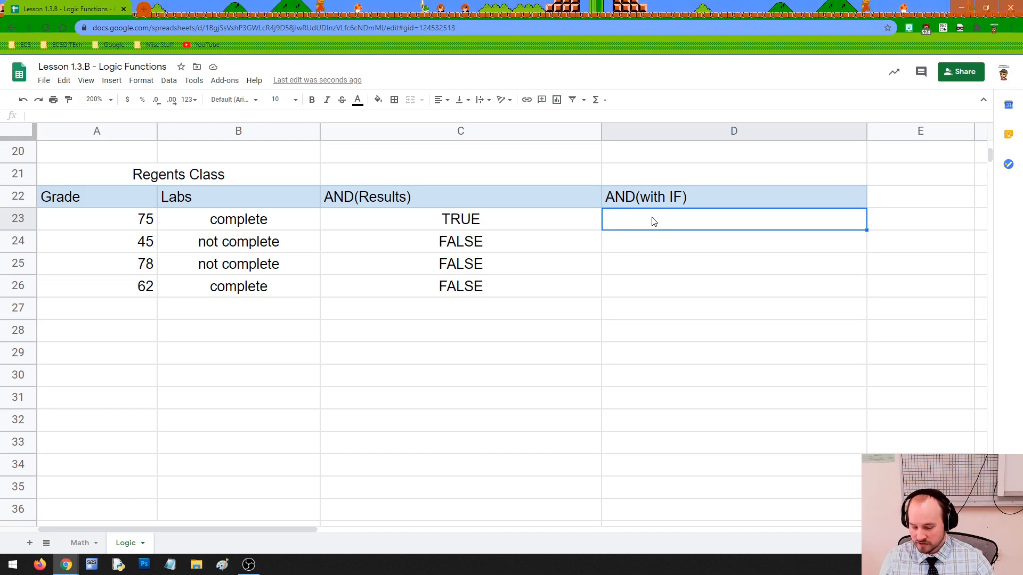
type("=")
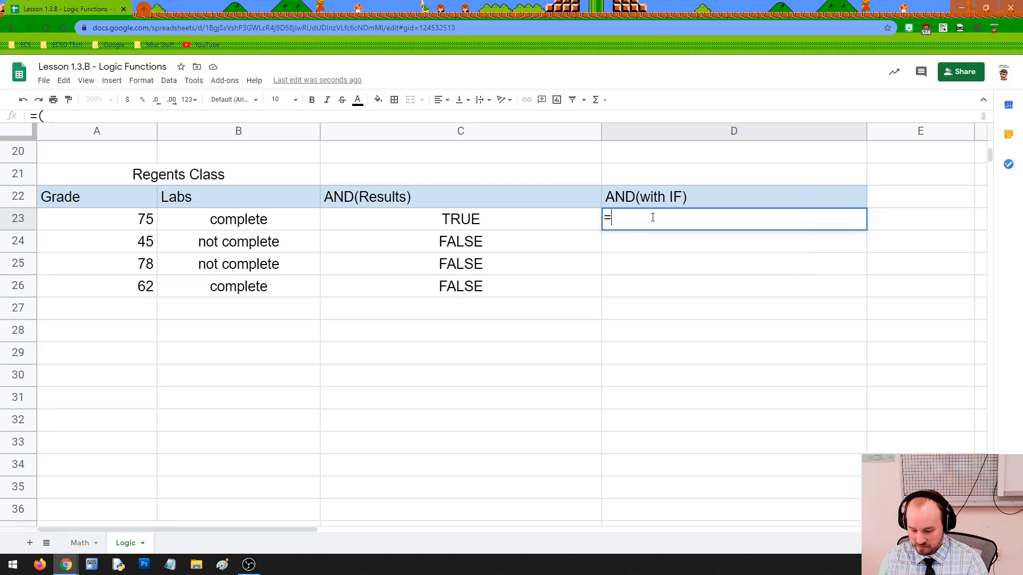
type("IF(")
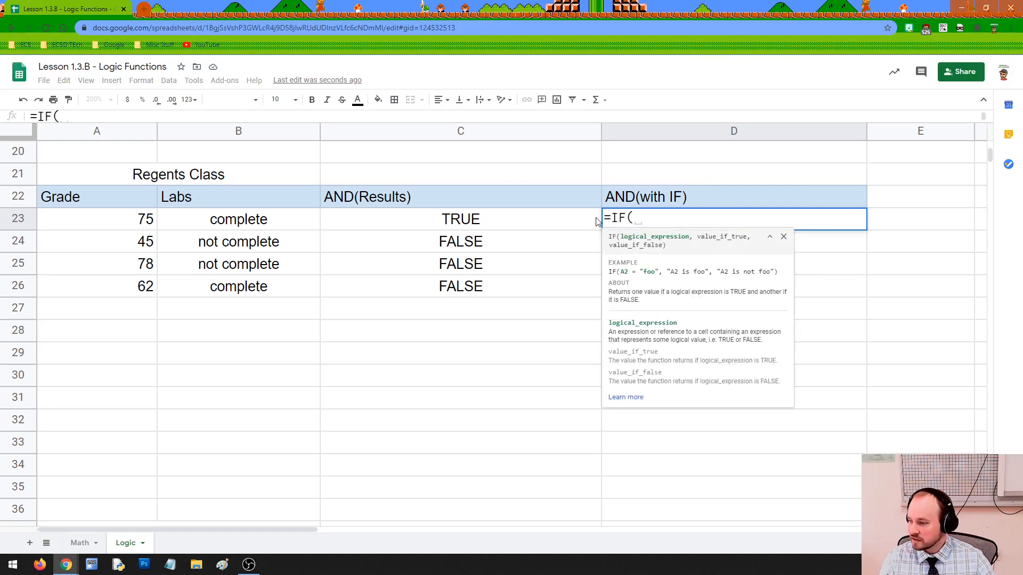
left_click(493, 223)
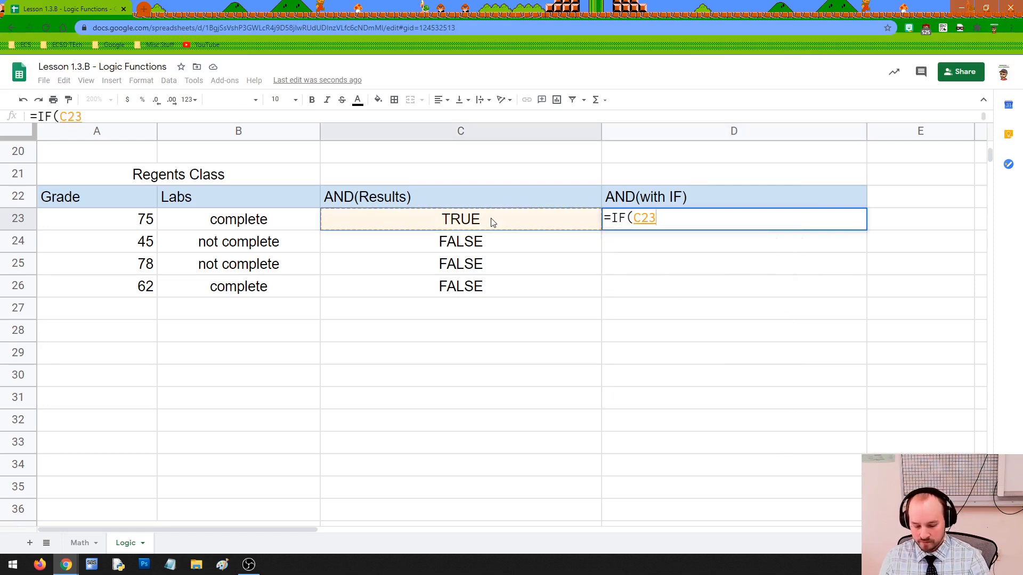
type("=\"TRUE\"")
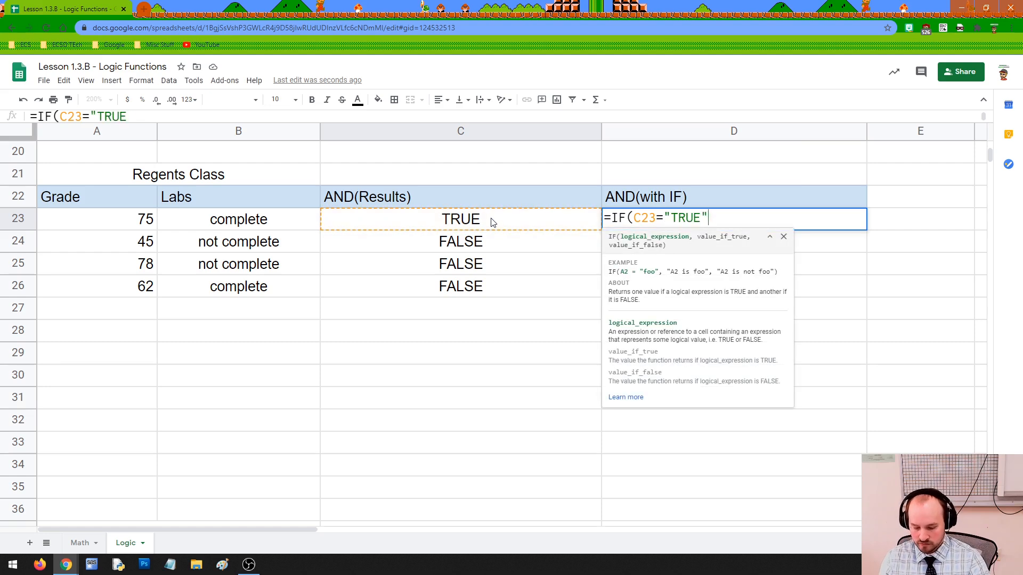
Add "PASS COURSE" as the value if true in the D23 IF formula and enter the formula.
type(", ")
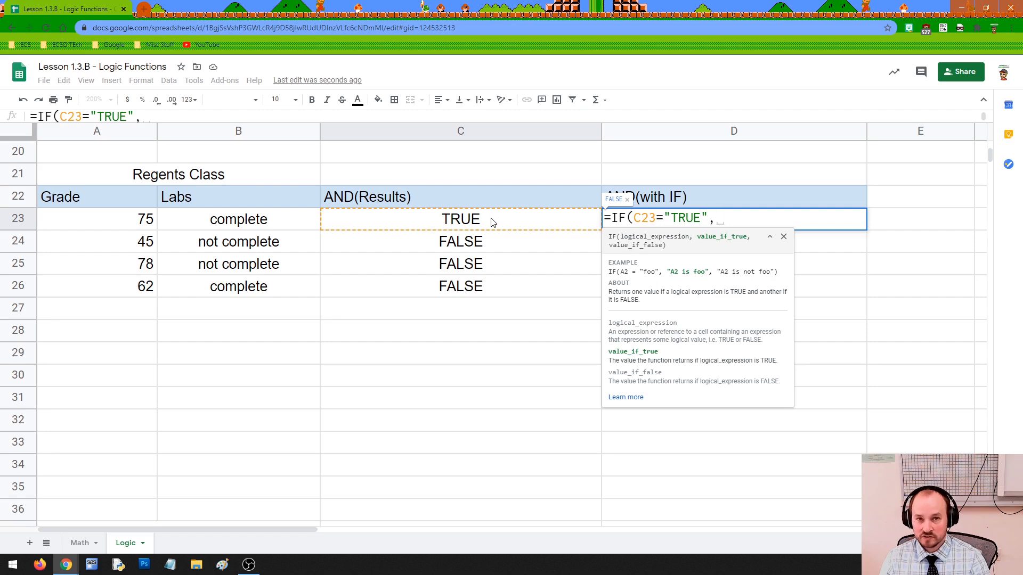
type("\"PASS")
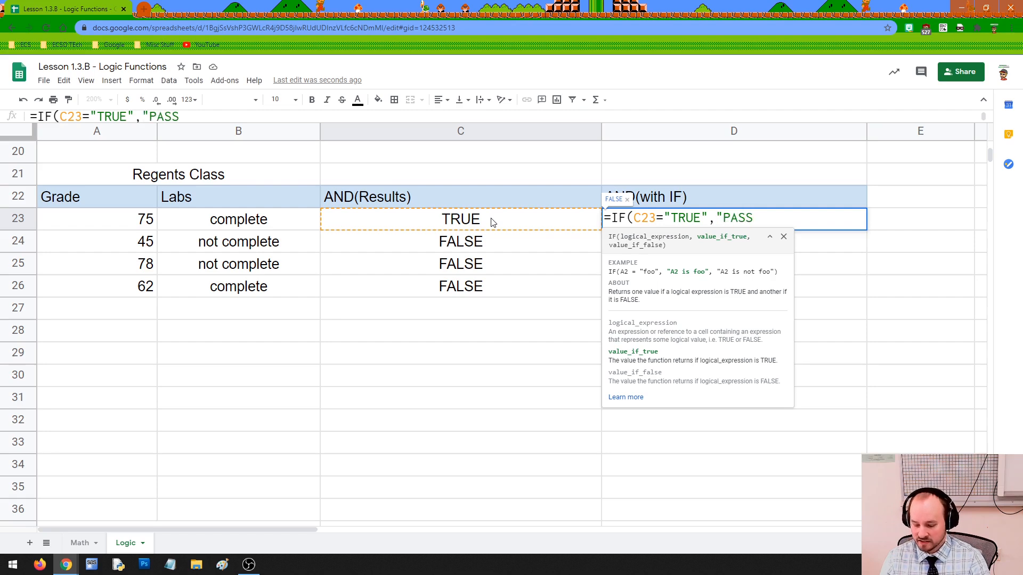
type(" COURSE")
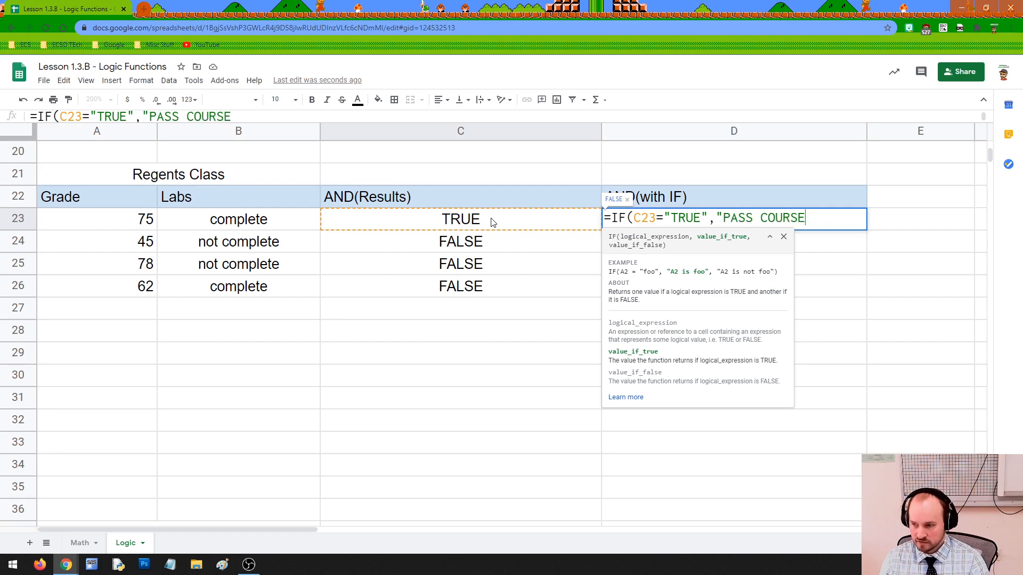
type("\")")
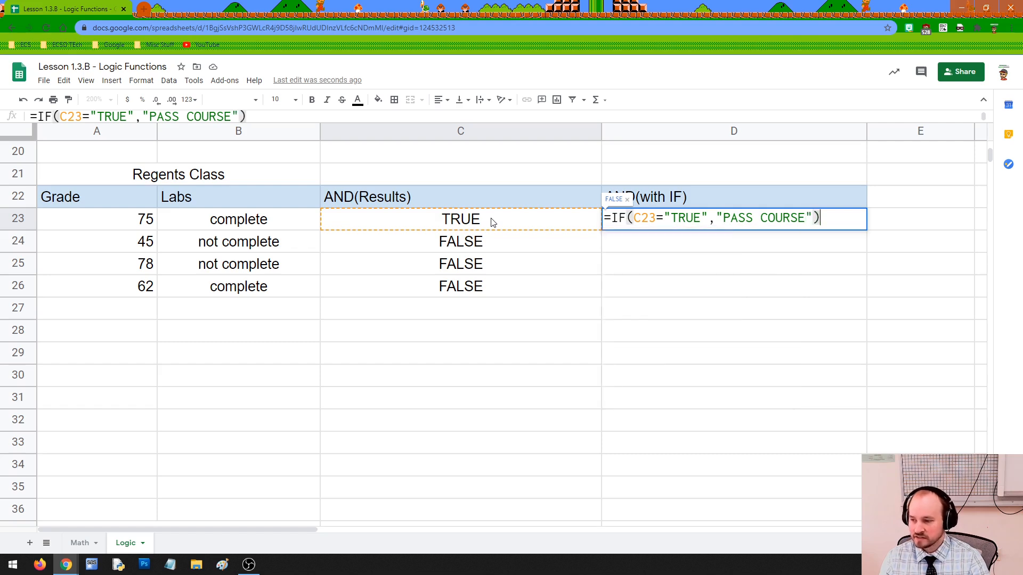
key("Return")
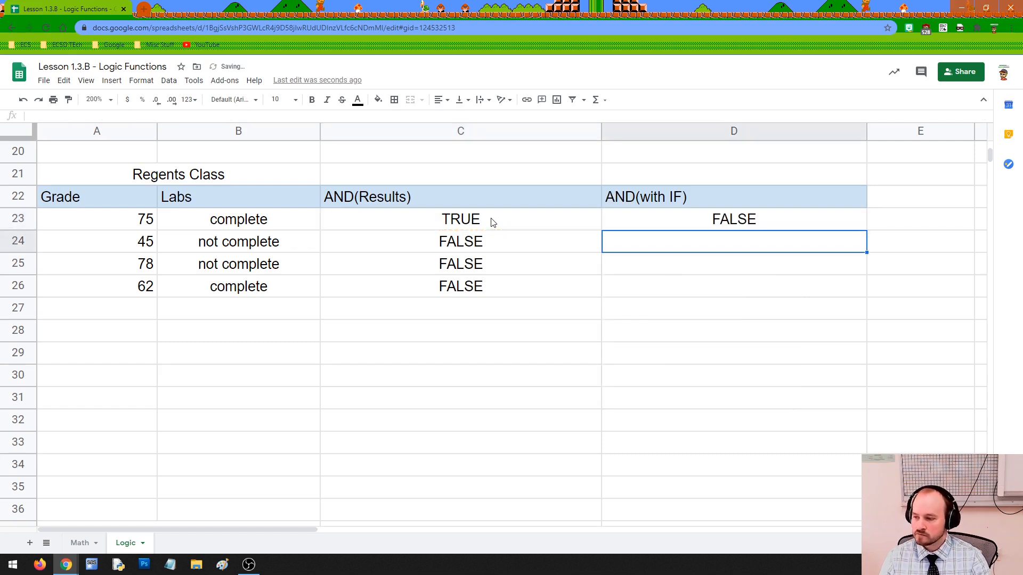
Remove the quotation marks around TRUE in the D23 formula so that it reads =IF(C23=TRUE,"PASS COURSE").
left_click(635, 219)
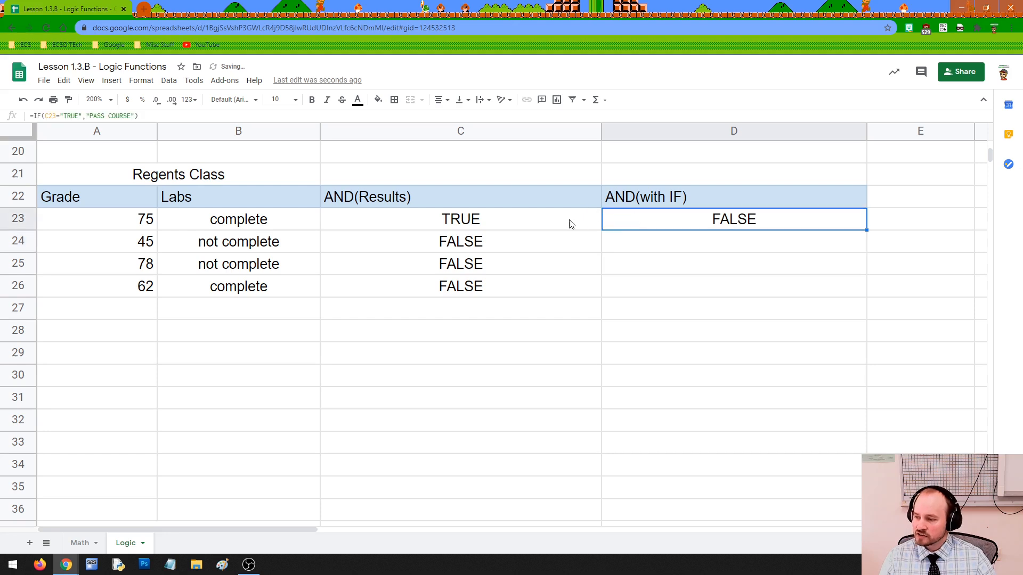
double_click(718, 220)
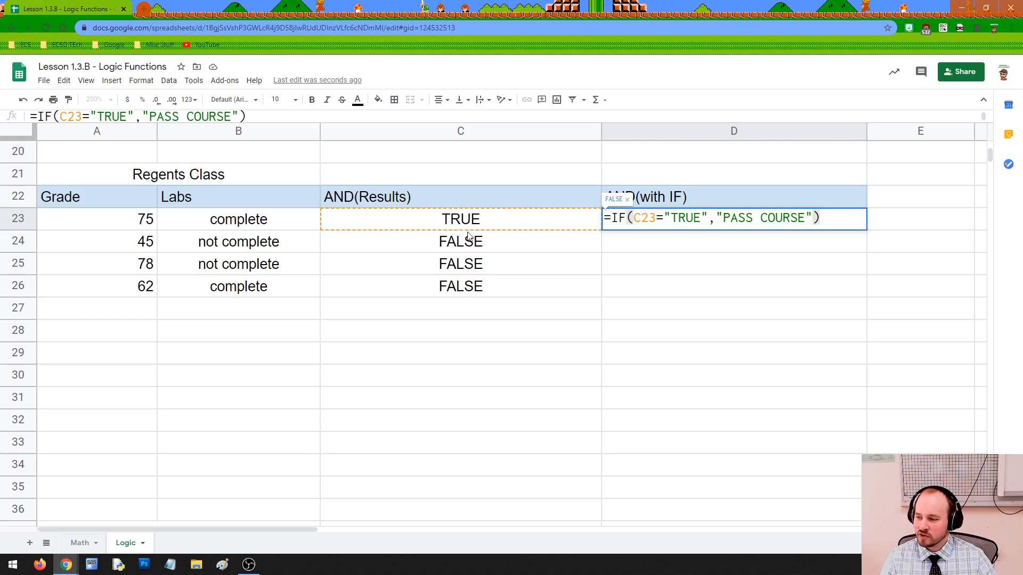
left_click(672, 217)
key("BackSpace")
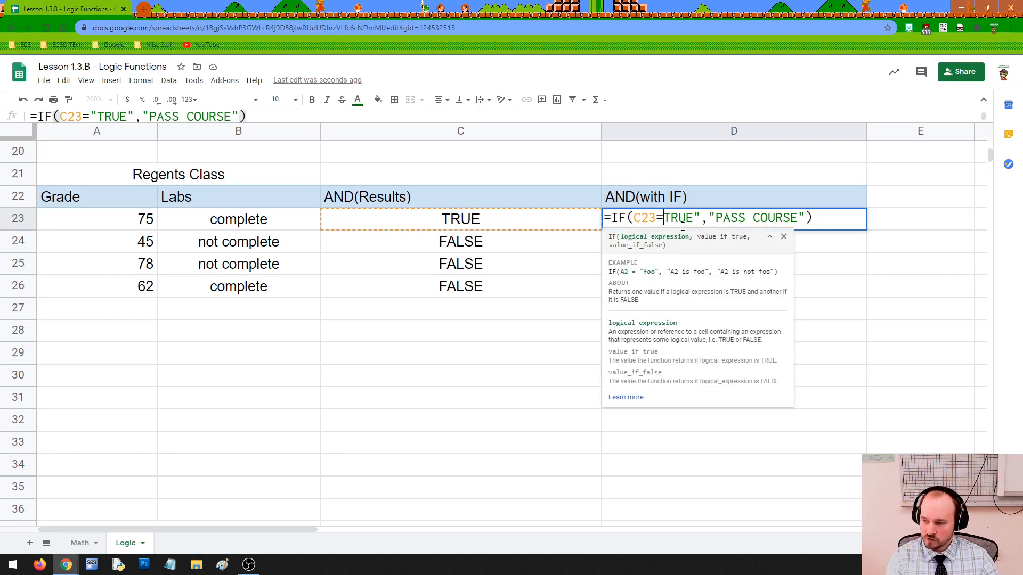
left_click(699, 219)
key("BackSpace")
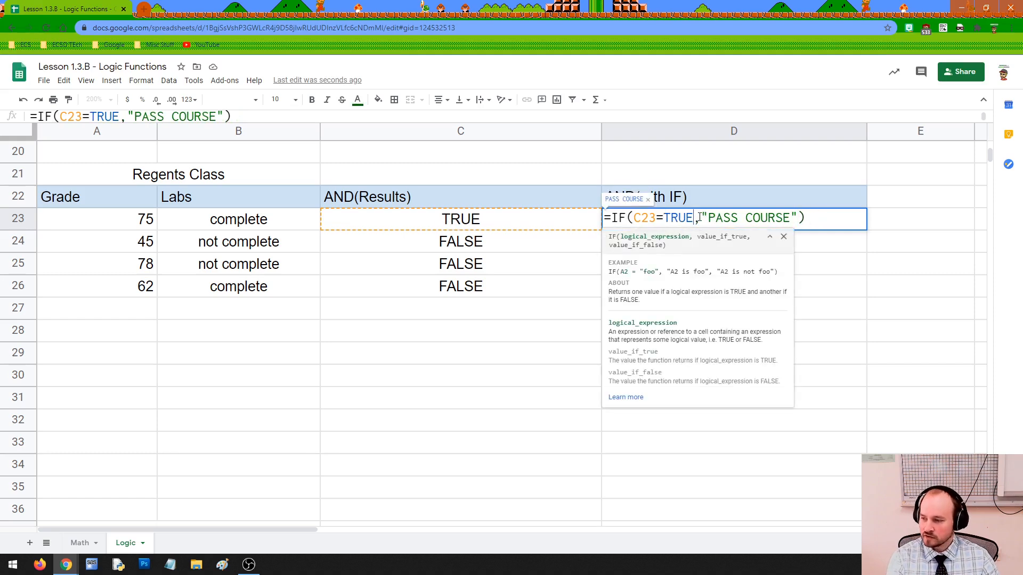
left_click(818, 218)
key("Return")
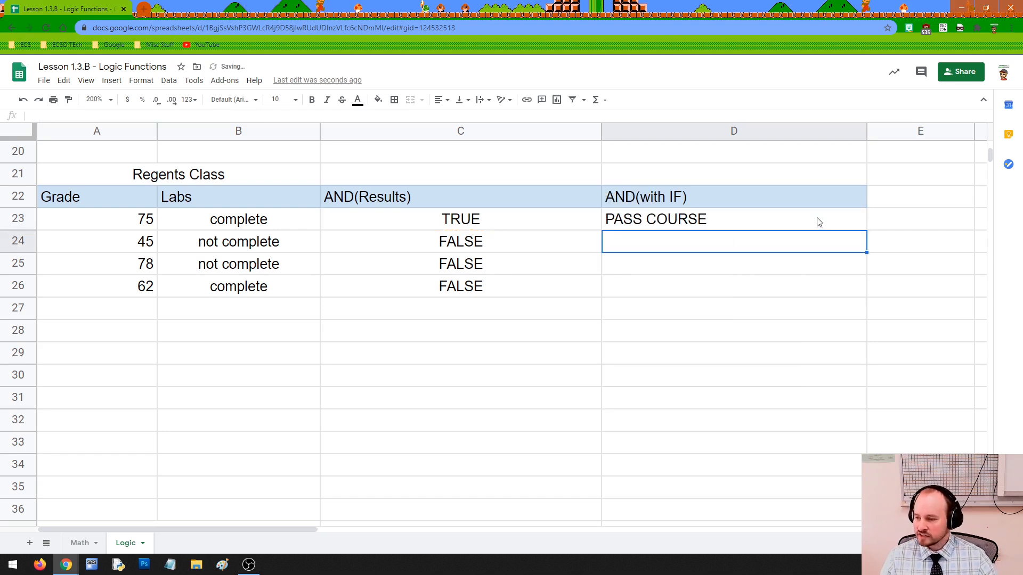
Try filling the D23 IF formula down to D26, and undo the fill.
left_click(806, 221)
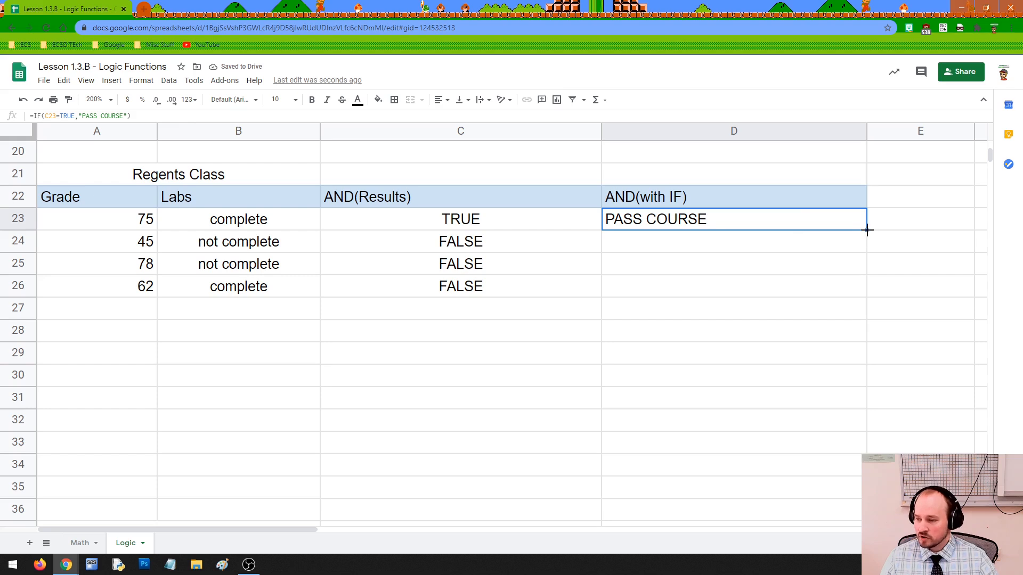
left_click_drag(866, 231, 864, 287)
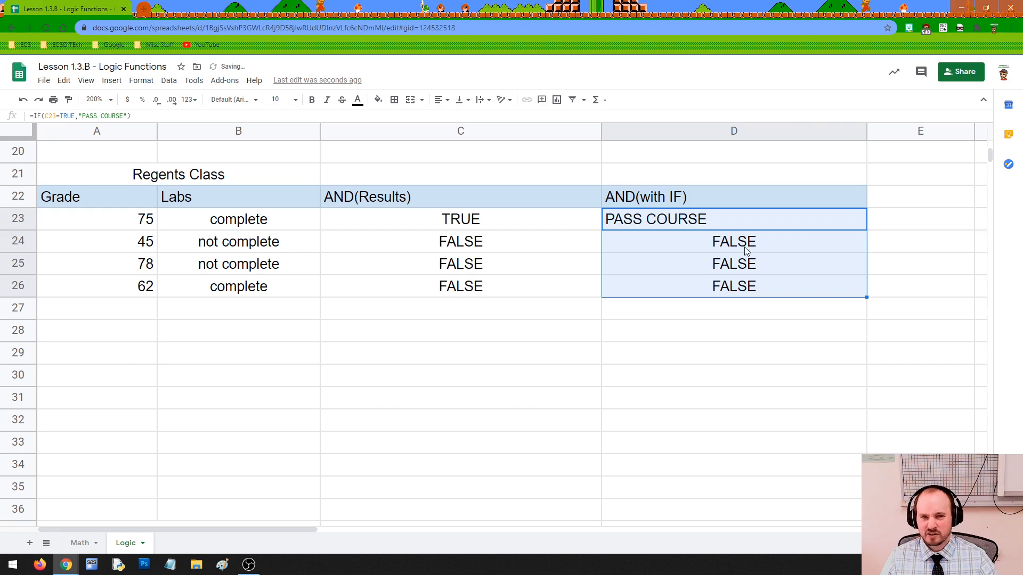
left_click(741, 331)
key("ctrl+z")
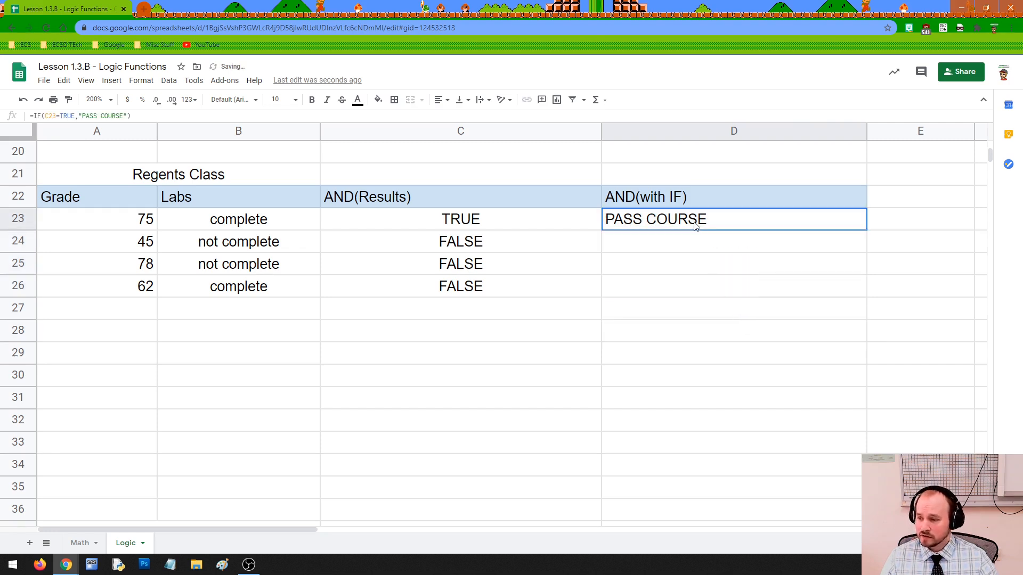
Add "FAIL COURSE" as the value if false in the D23 IF formula and enter the formula.
double_click(760, 219)
left_click(799, 218)
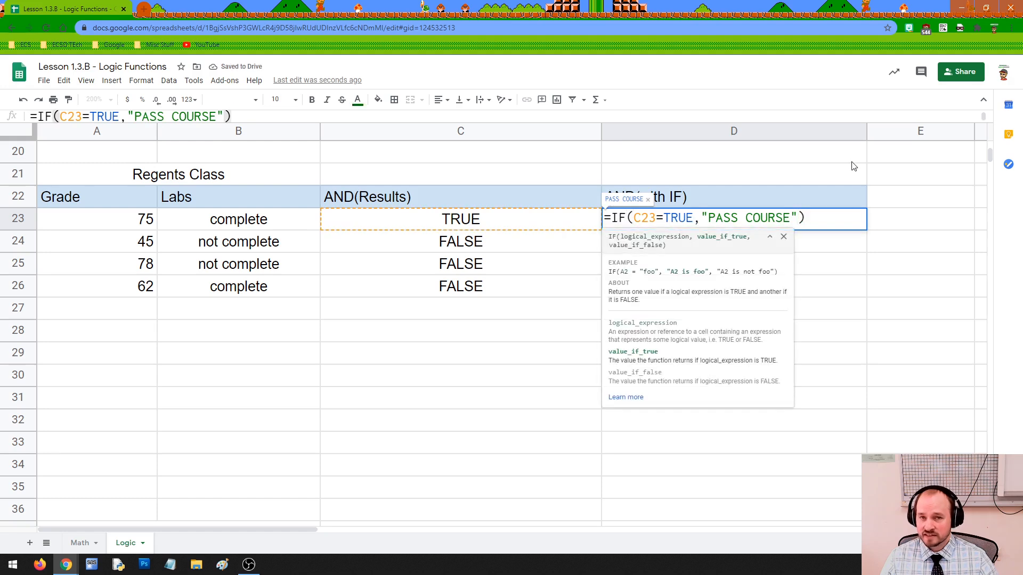
type(",\"FAIL COUR")
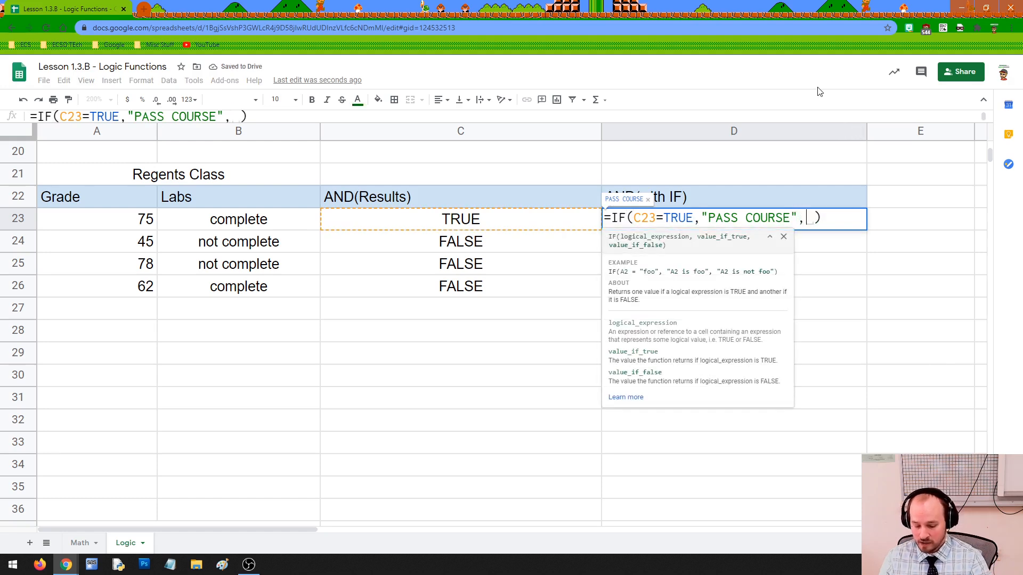
type("SE")
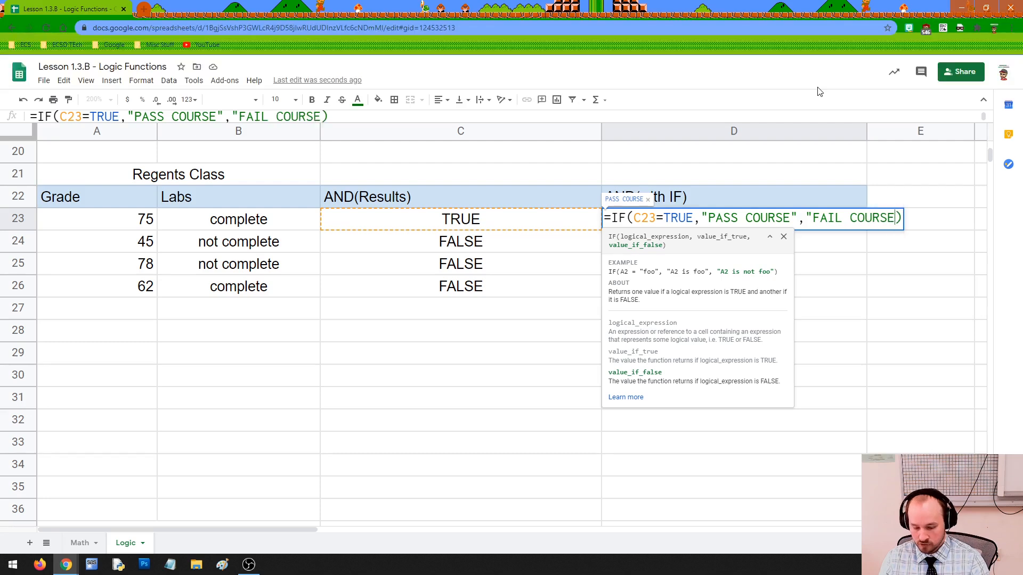
type("\"")
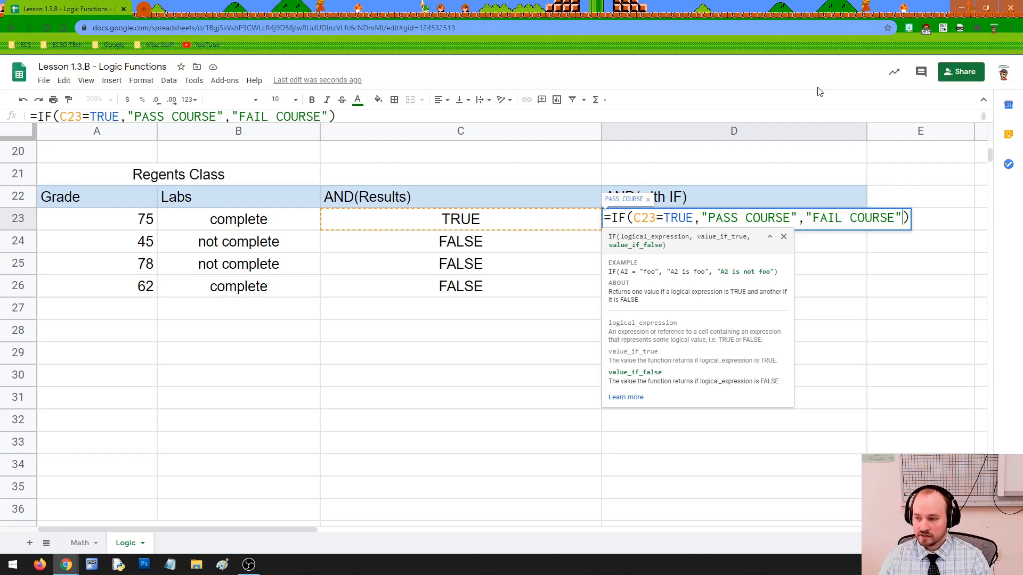
key("Return")
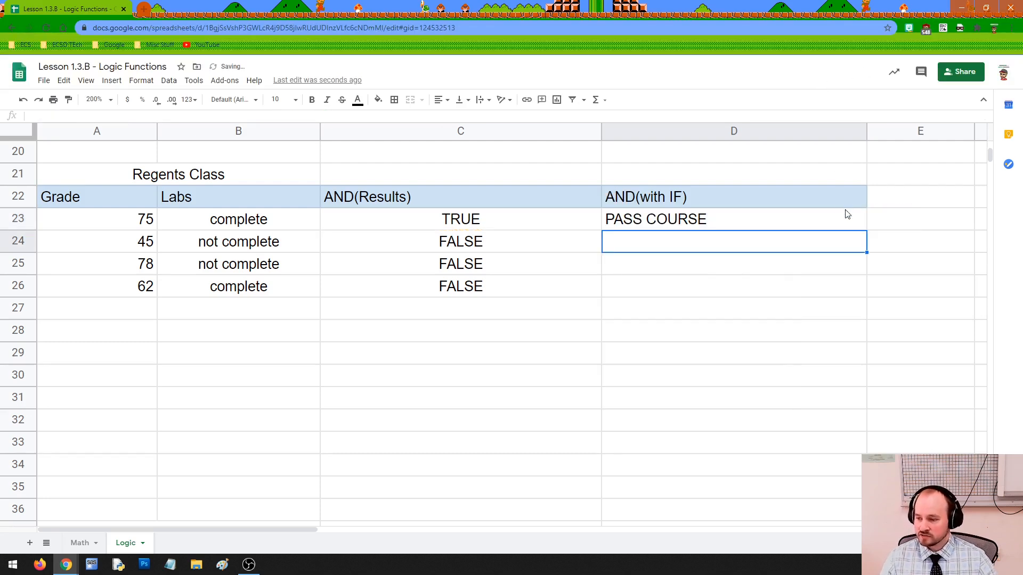
Fill the IF formula from D23 down to D26 and check each filled cell.
left_click(855, 218)
left_click_drag(866, 230, 865, 293)
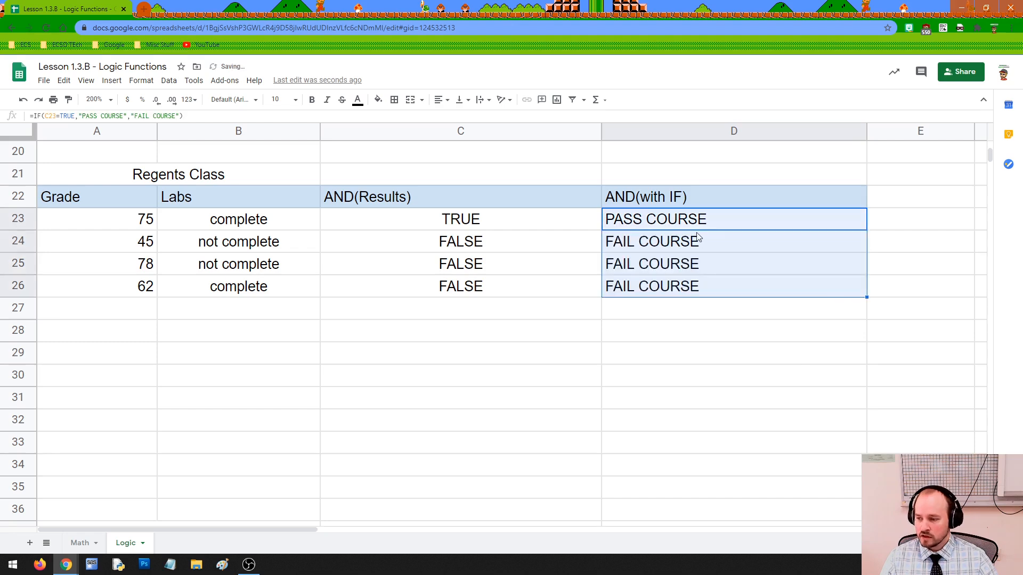
left_click(698, 238)
left_click(692, 266)
left_click(686, 286)
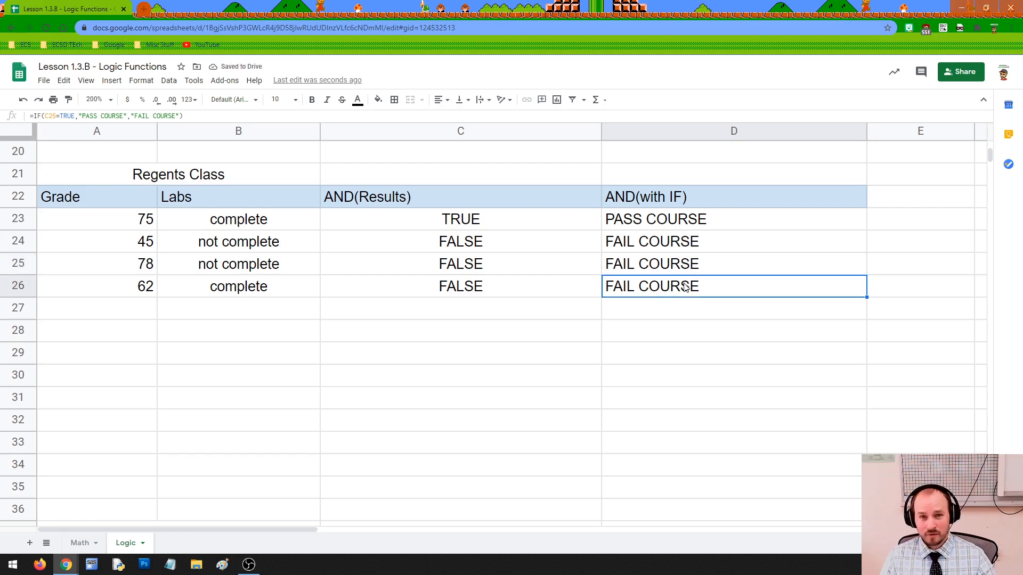
Examine the C23=TRUE condition in the D23 IF formula and the AND formula in C23 that it relies on.
double_click(654, 216)
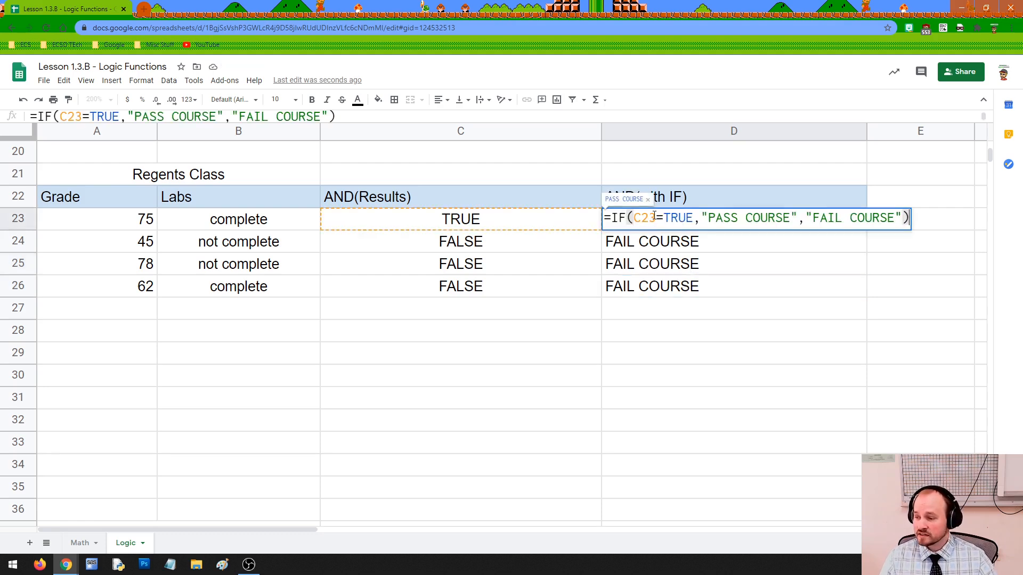
left_click_drag(634, 218, 693, 220)
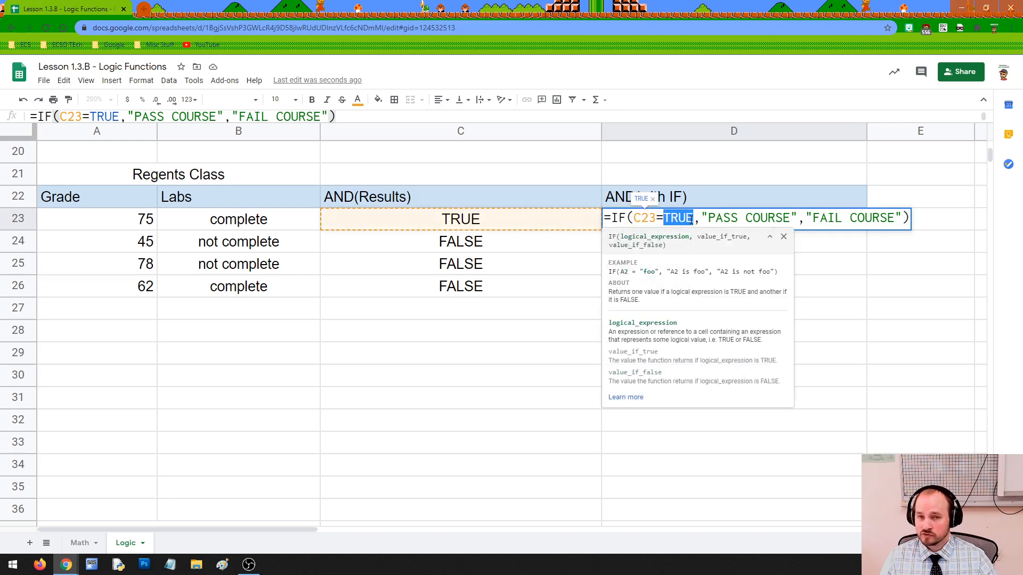
left_click(461, 223)
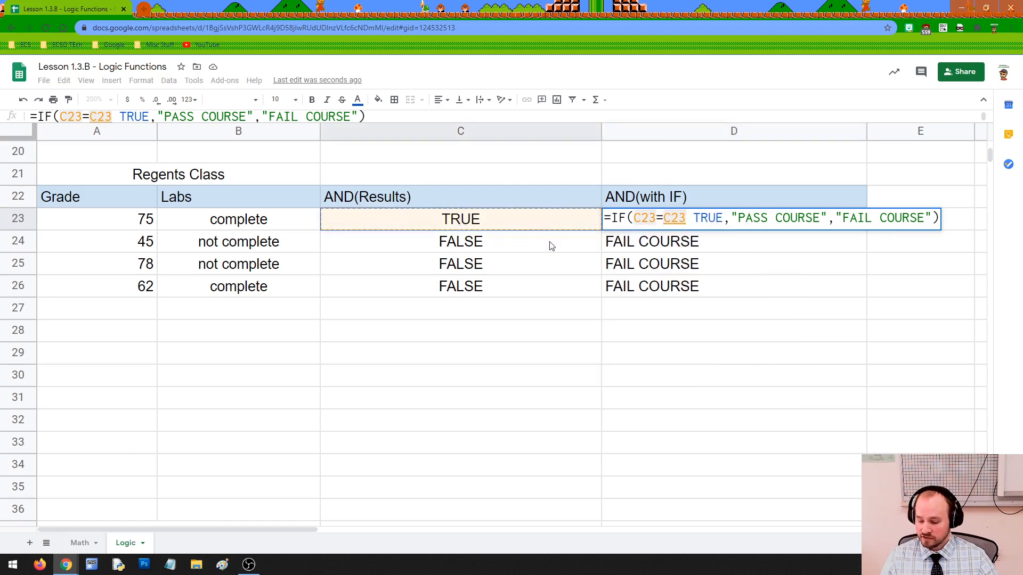
key("ctrl+z")
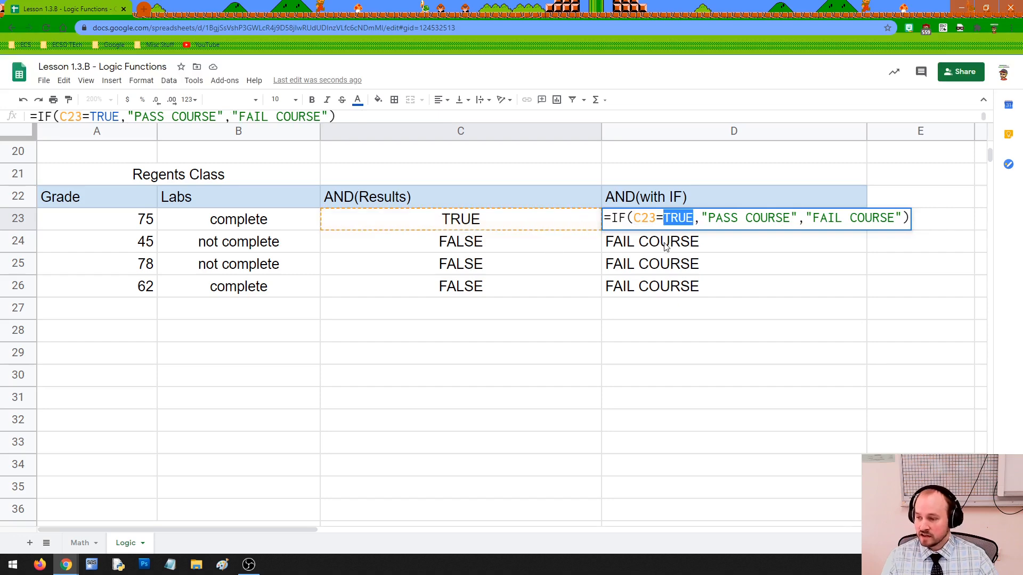
key("Return")
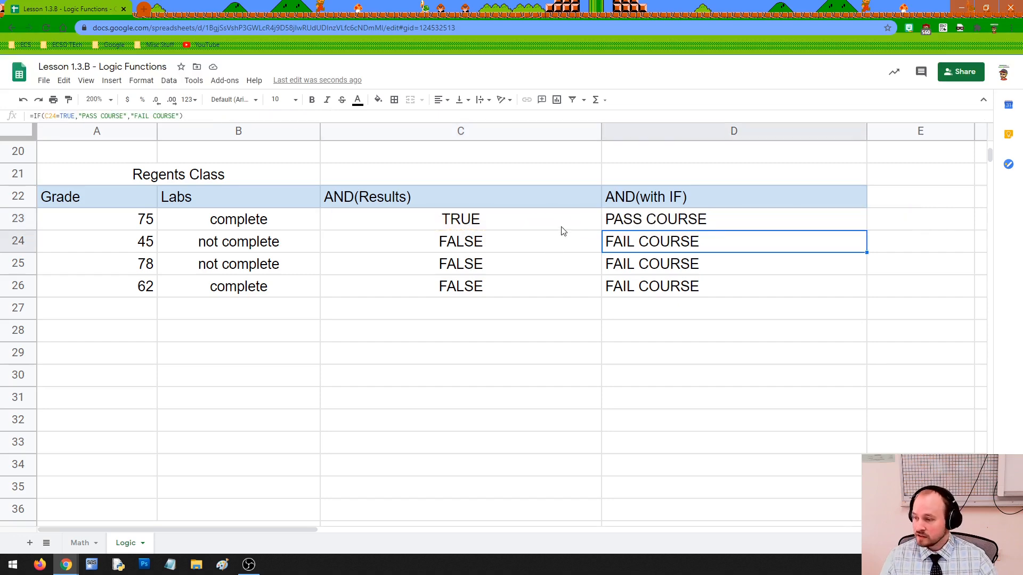
left_click(546, 224)
double_click(496, 223)
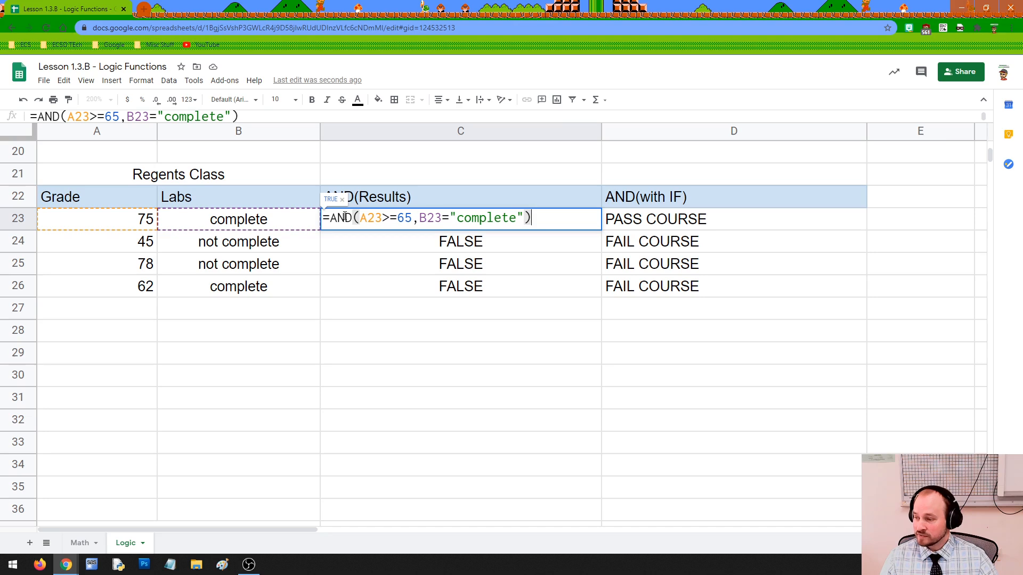
double_click(343, 218)
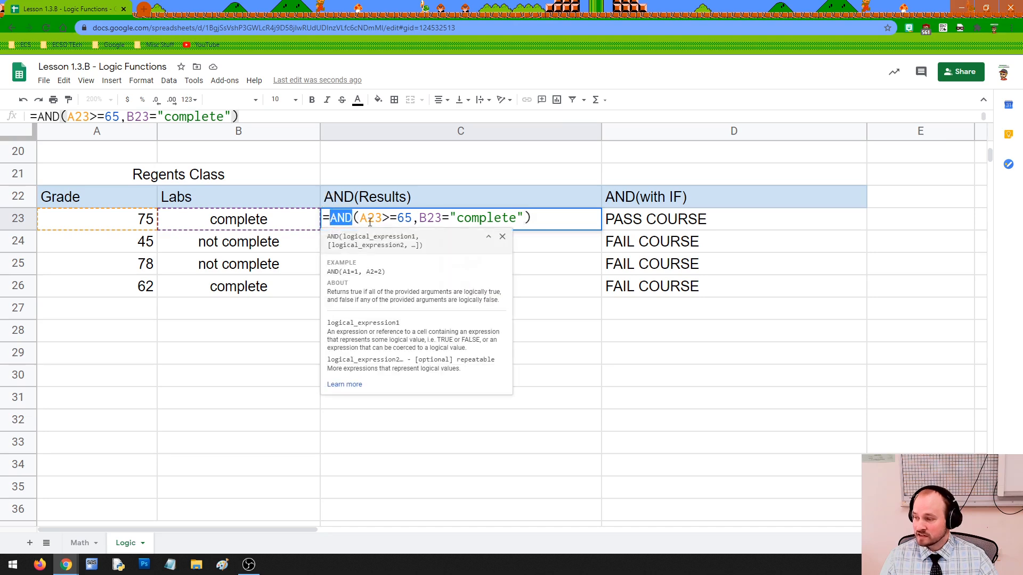
left_click(365, 218)
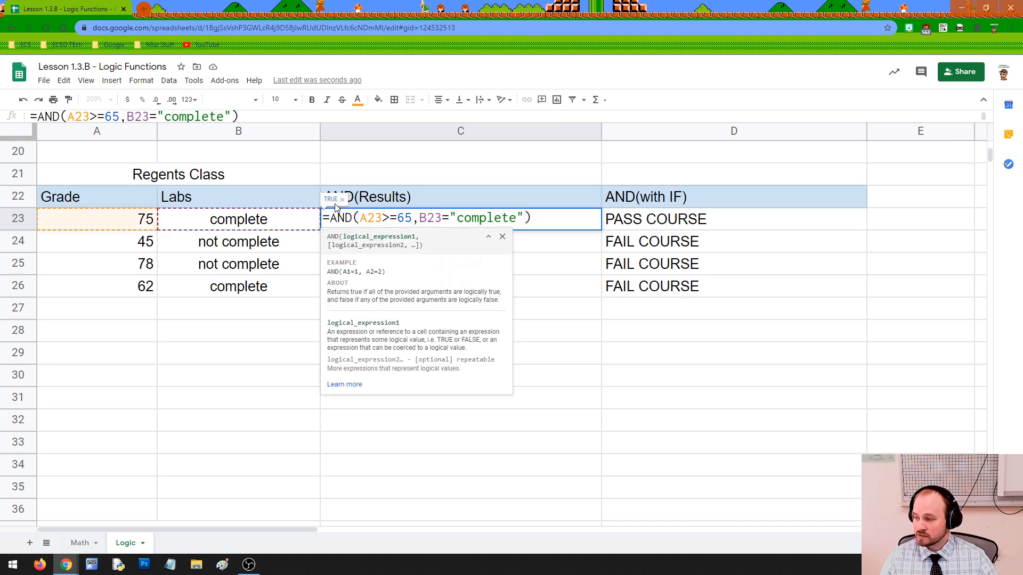
left_click(669, 223)
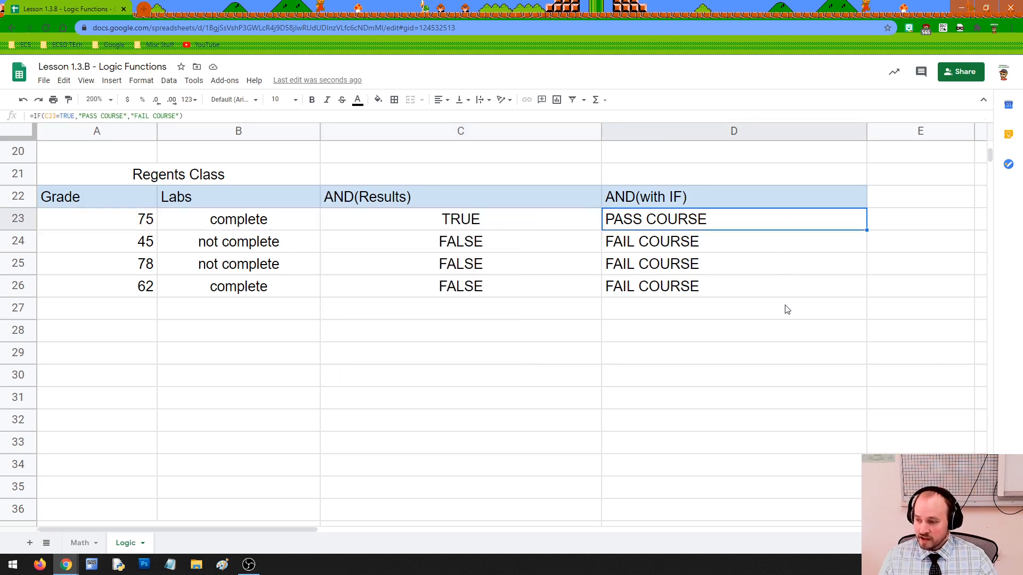
Undo the IF formula entries and fill in the AND(with IF) column until D23 through D26 are empty.
key("ctrl+z")
key("ctrl+z")
key("ctrl+z")
key("ctrl+z")
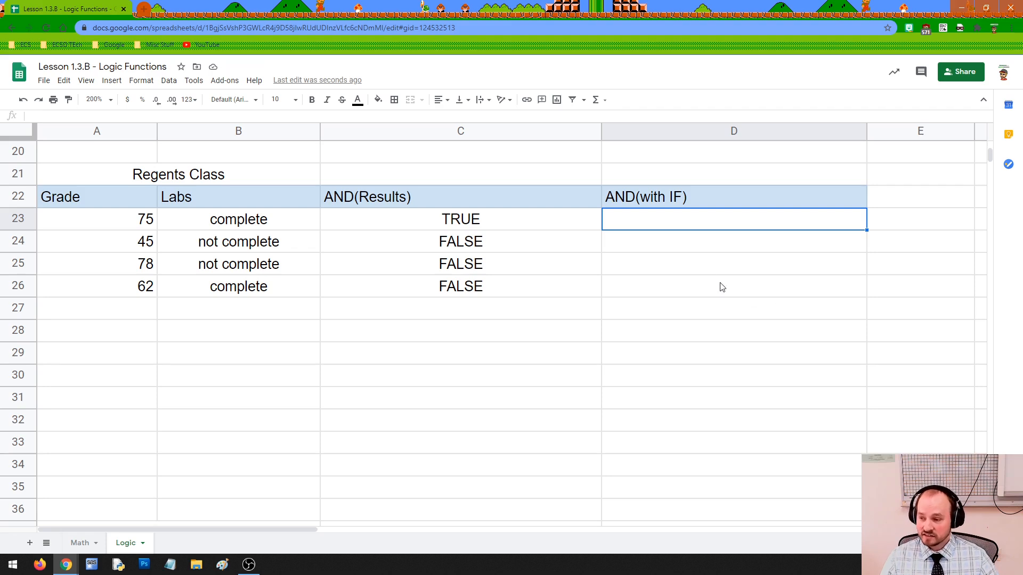
left_click_drag(108, 219, 234, 228)
left_click(376, 225)
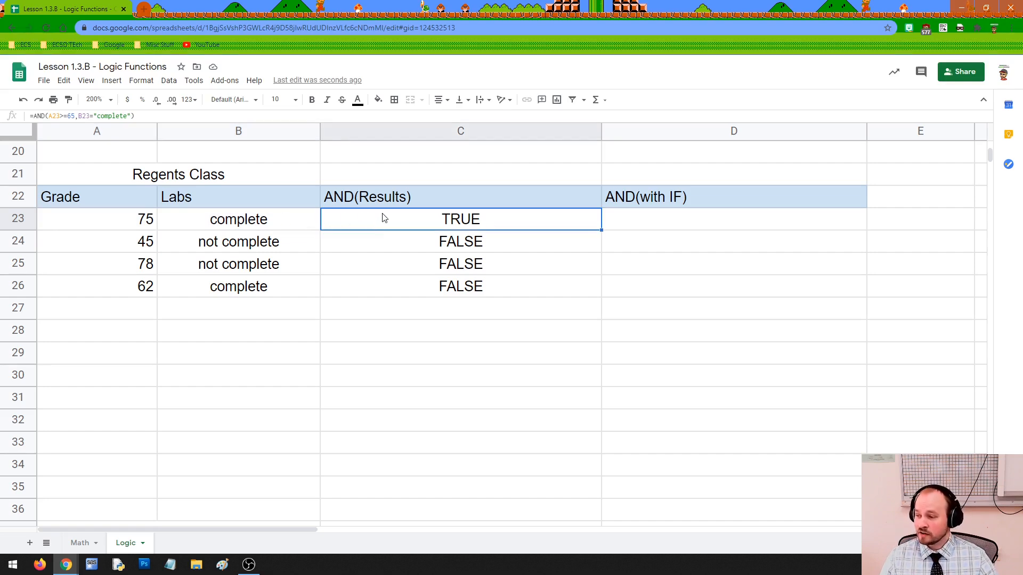
left_click(627, 224)
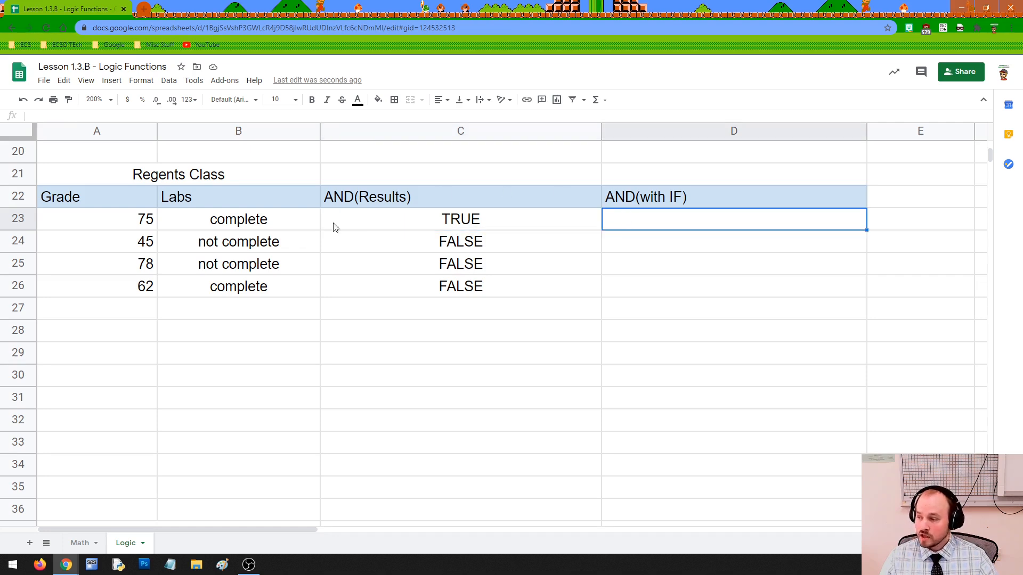
left_click_drag(135, 226, 179, 218)
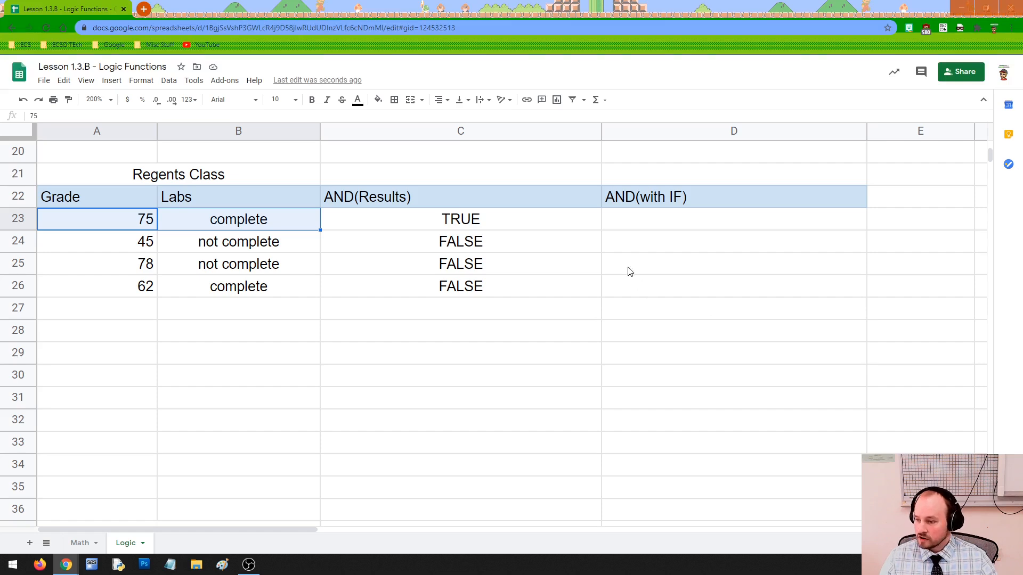
Begin a formula in D23 that nests an AND function inside IF, starting with =IF(AND(.
left_click(614, 228)
double_click(616, 230)
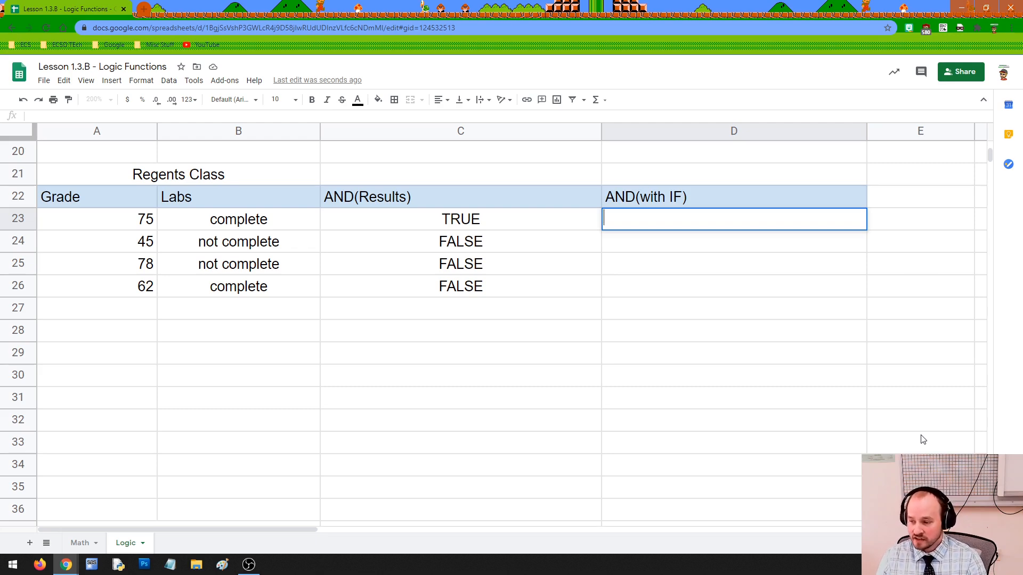
type("=")
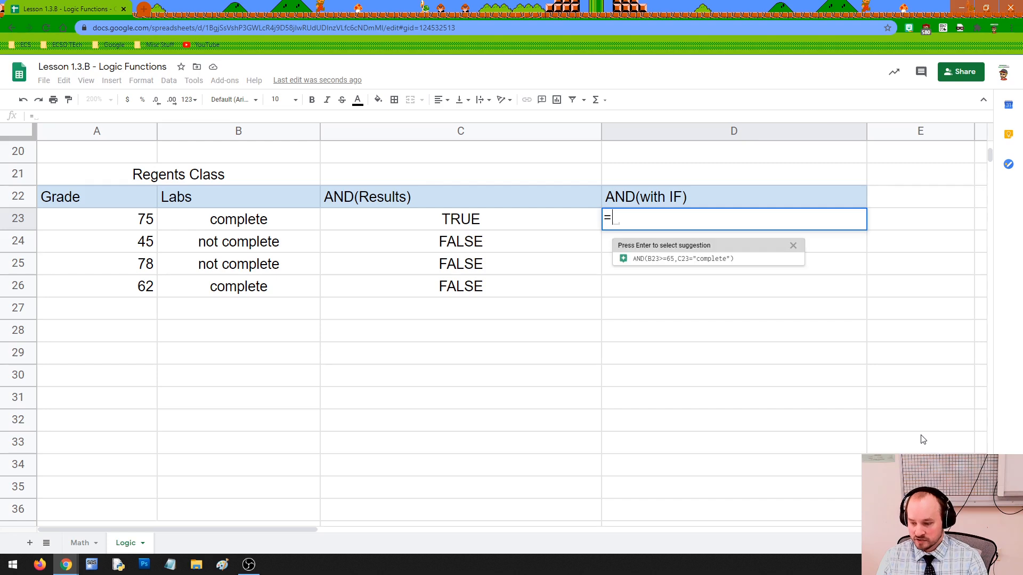
type("IF")
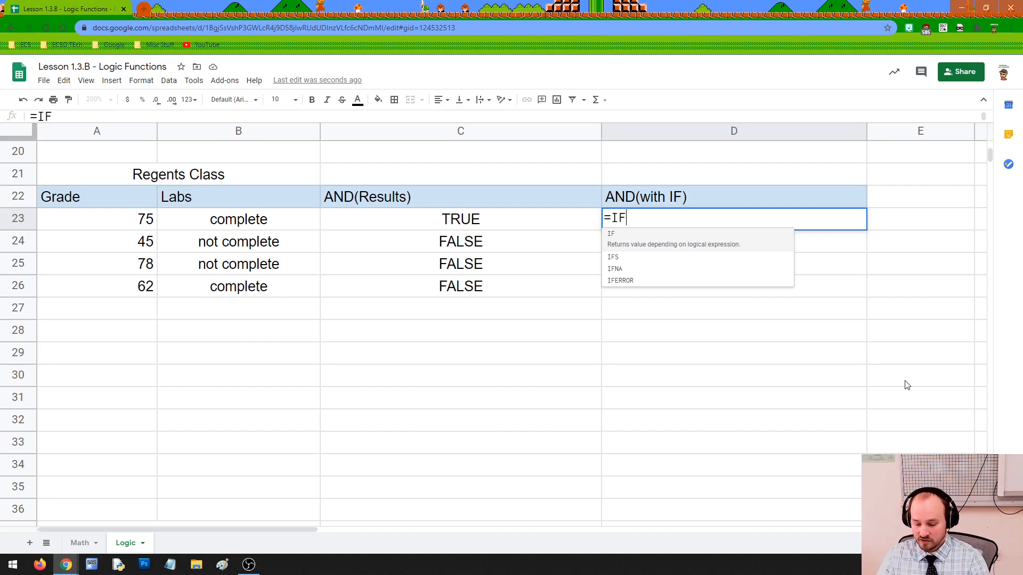
type("(")
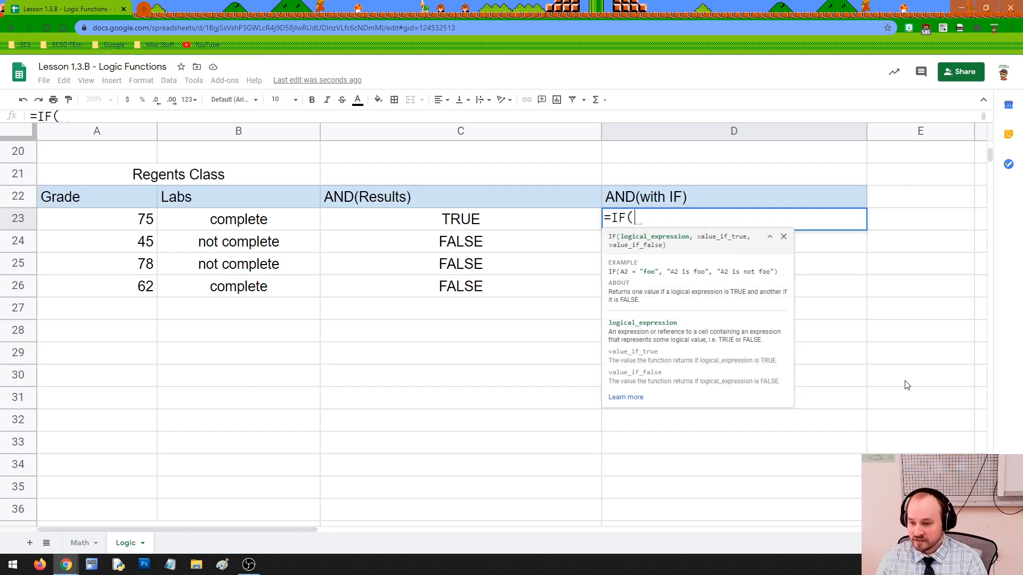
type("A")
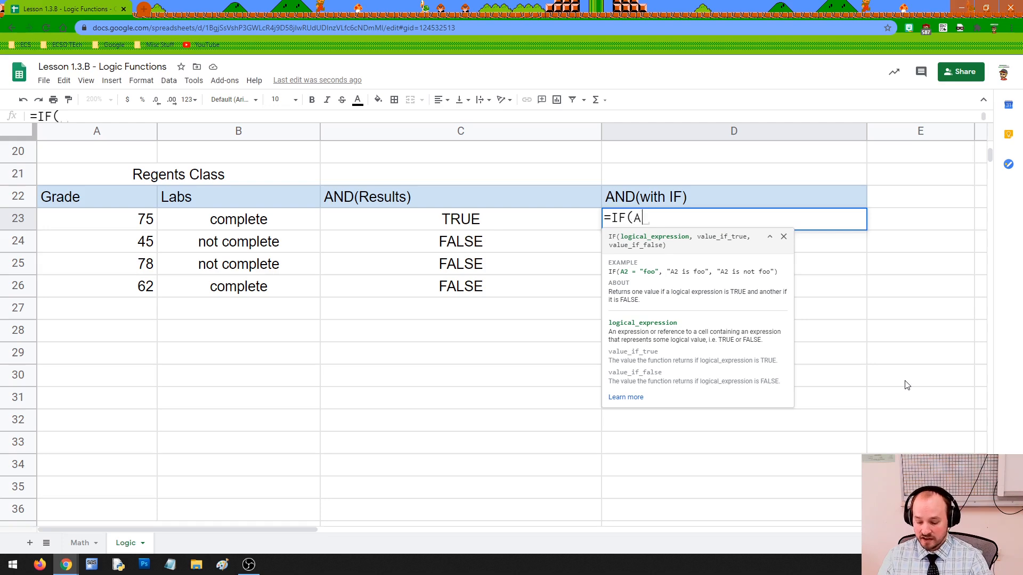
type("ND(")
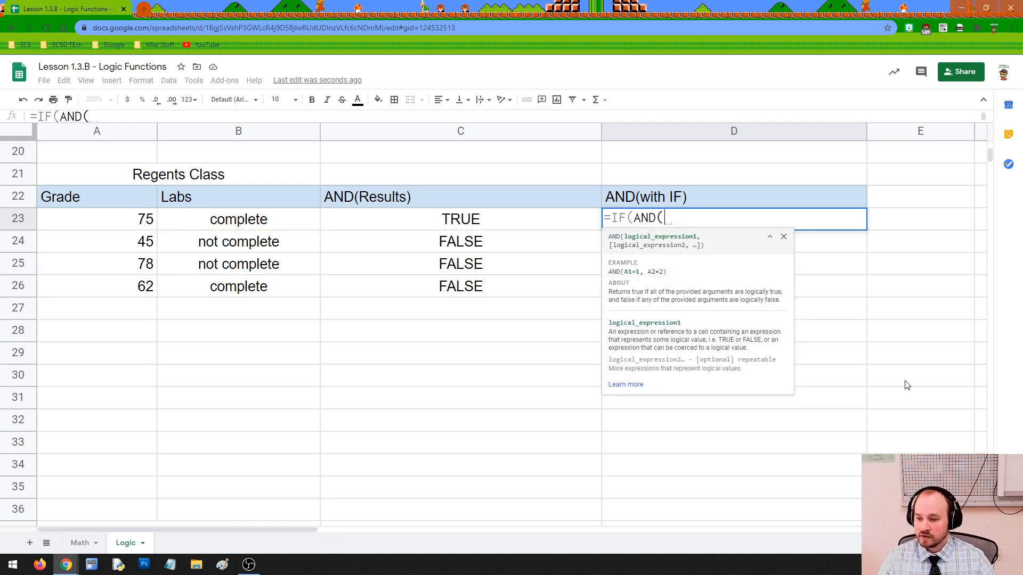
Give the nested AND in D23 the conditions A23>=65 and B23="complete", and close its parenthesis.
left_click(147, 223)
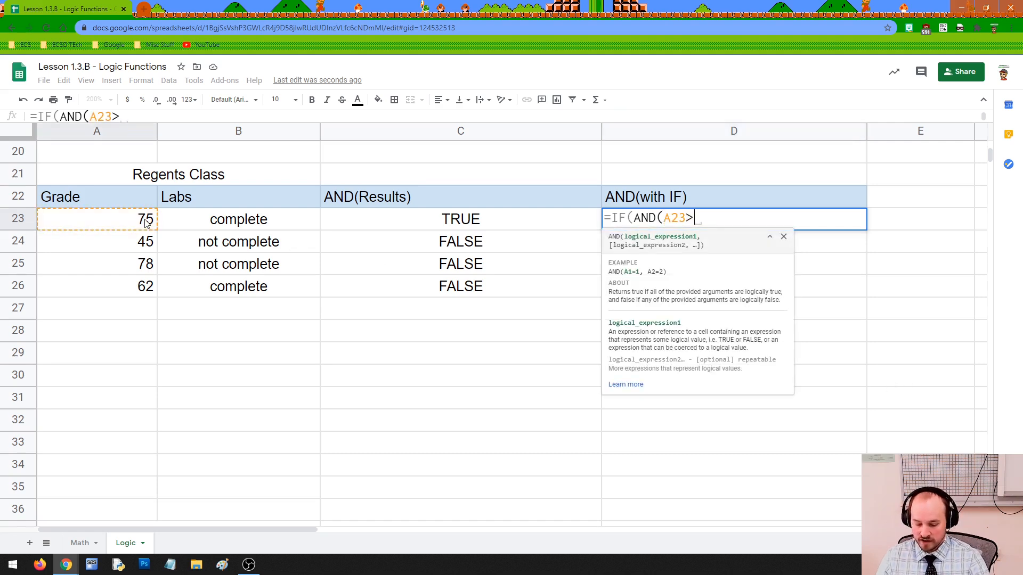
type(">=65")
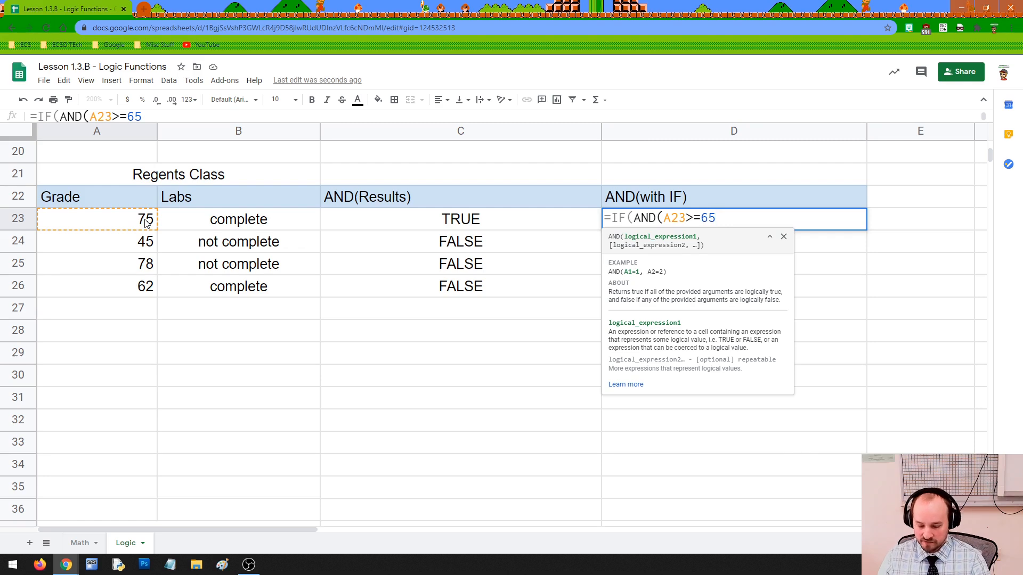
type(",")
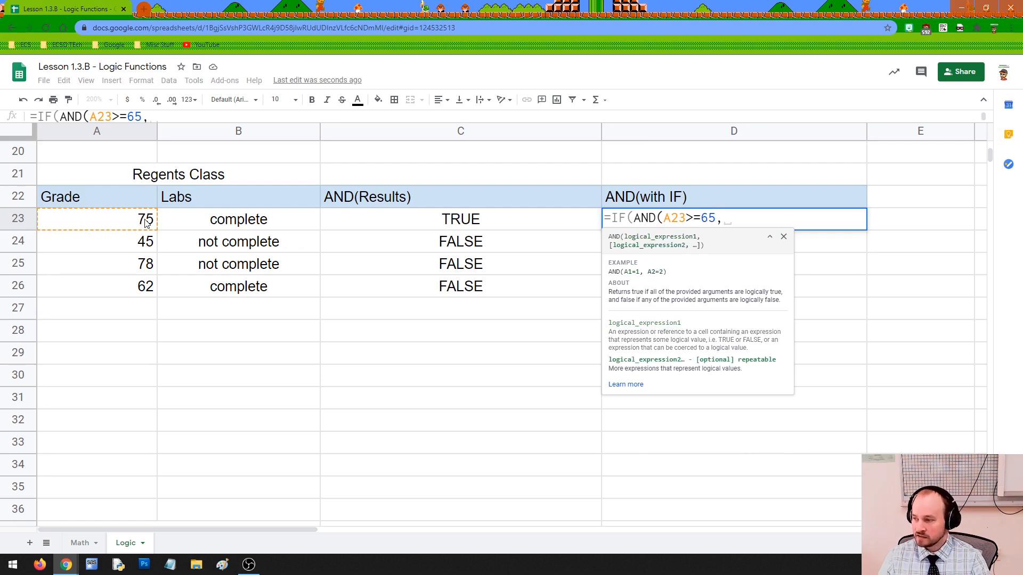
left_click(214, 225)
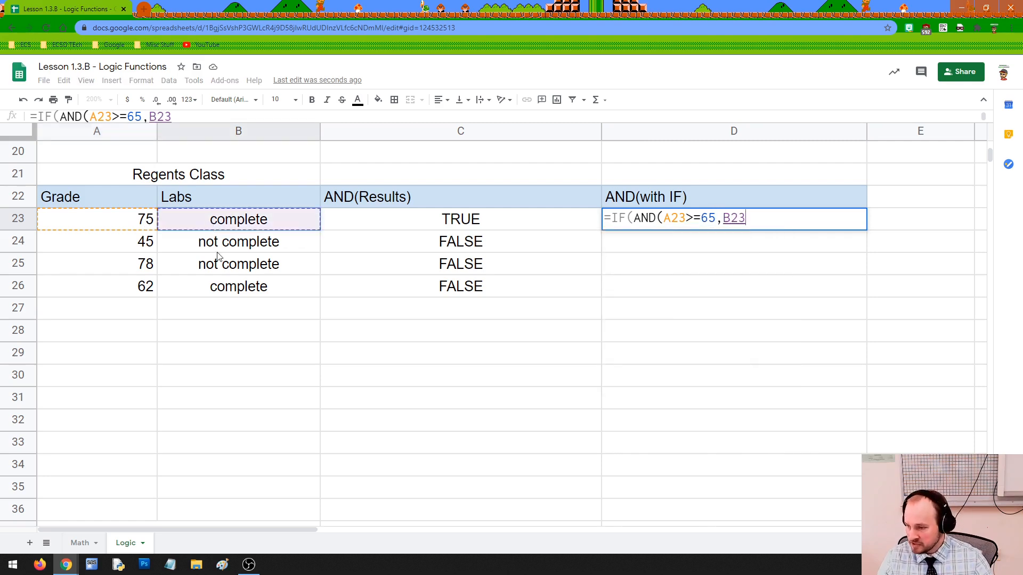
type("=\"com")
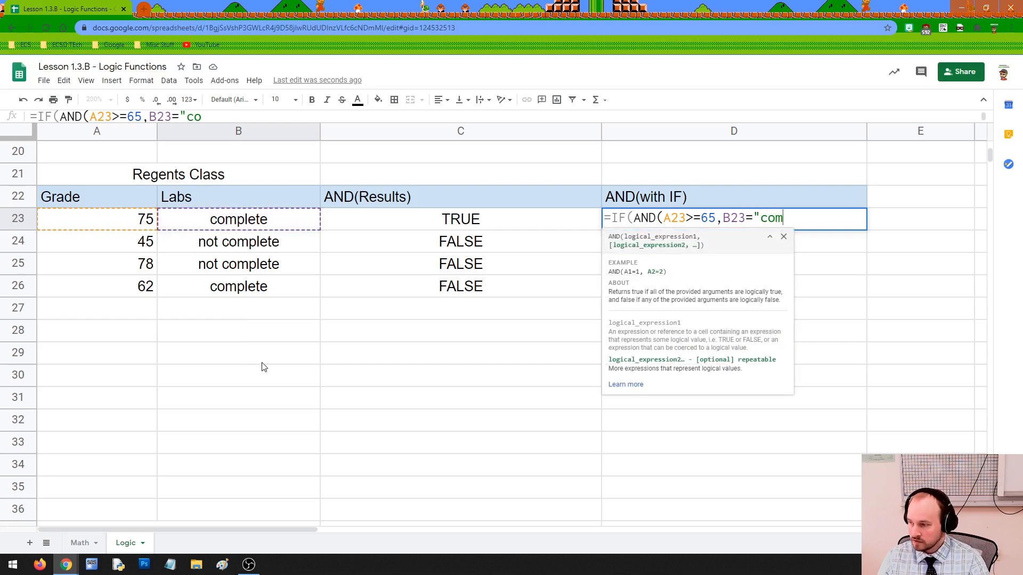
type("plete\"")
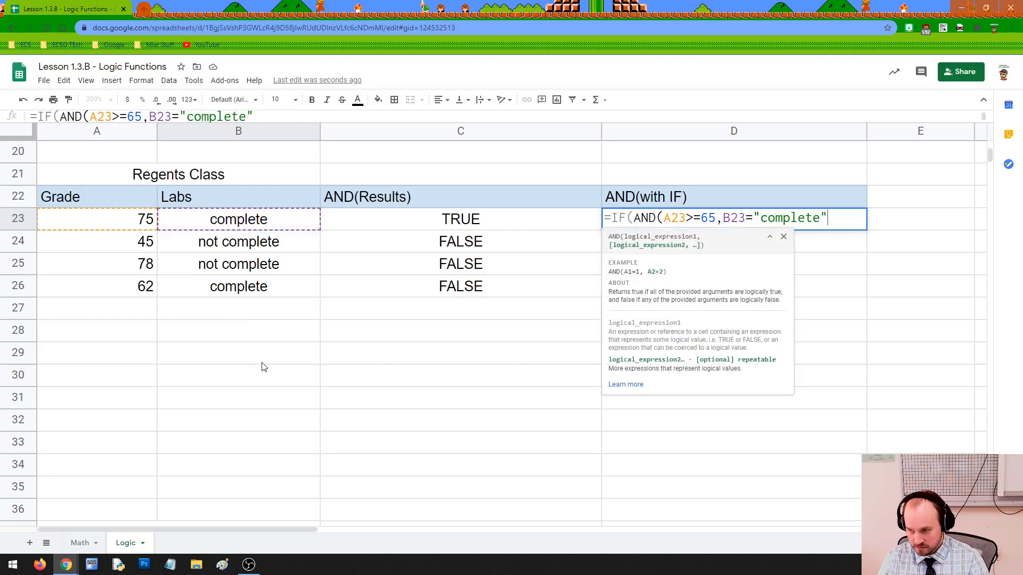
type(")")
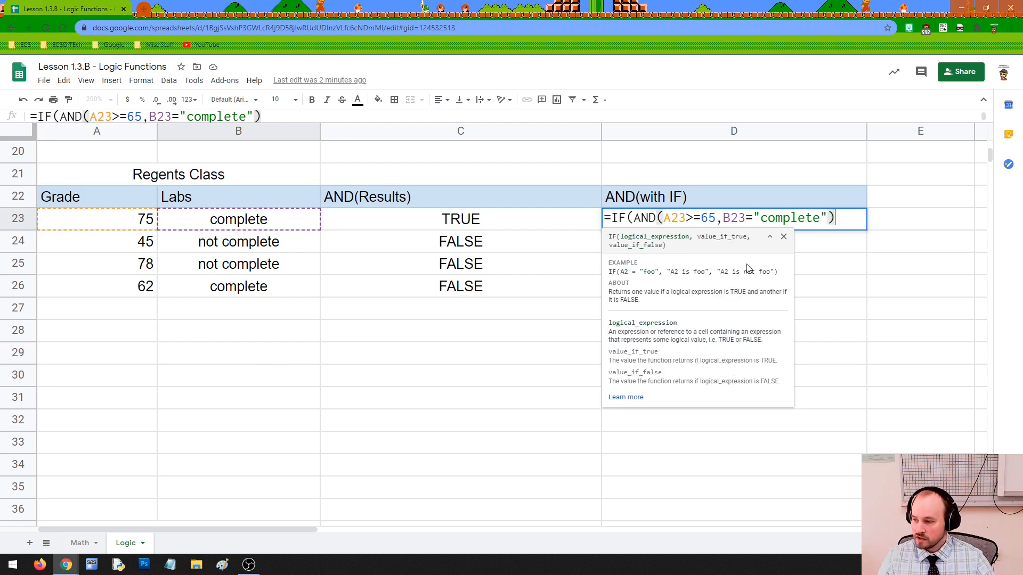
left_click_drag(634, 219, 837, 219)
left_click(836, 218)
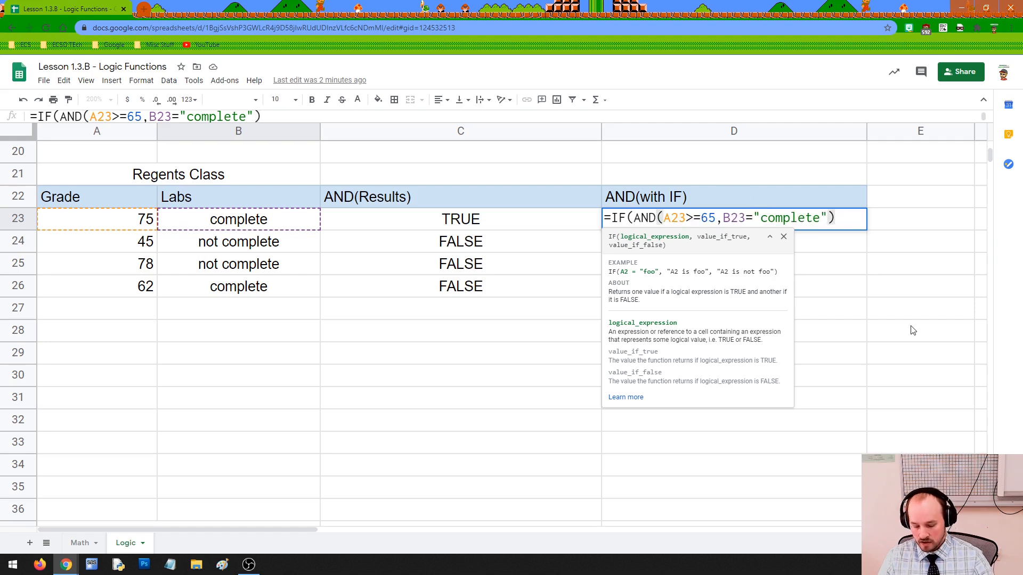
Add "Pass course" as the value if true and "Fail course" as the value if false, enter the formula, and reselect D23.
type(",\"Pas")
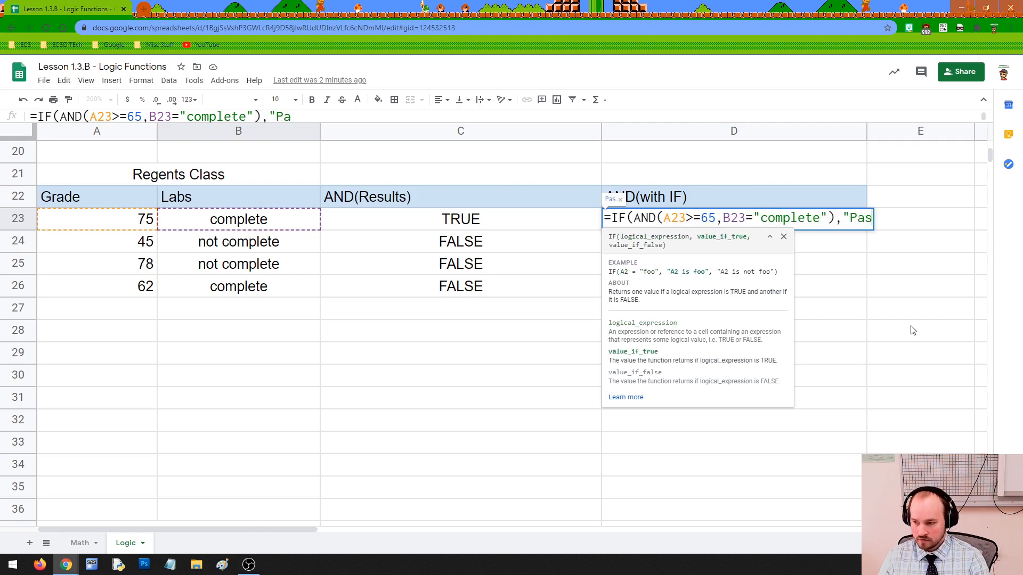
type("s course")
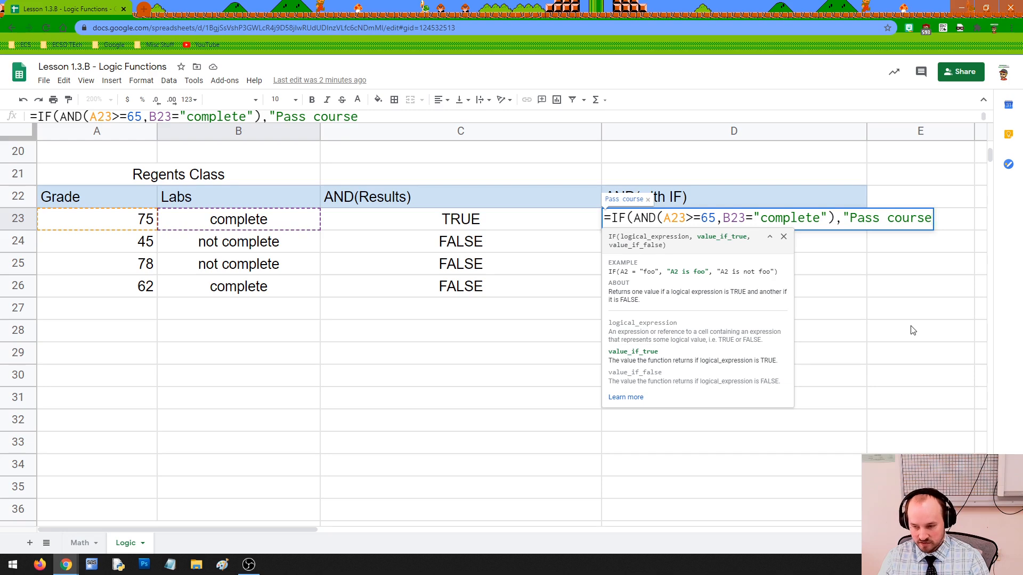
type("\"")
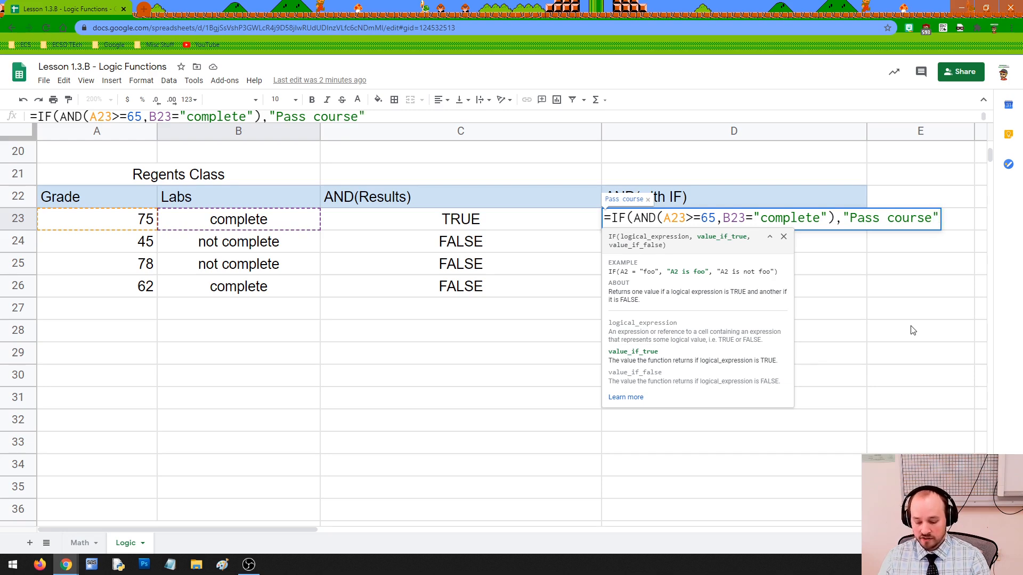
type(",\"Fail c")
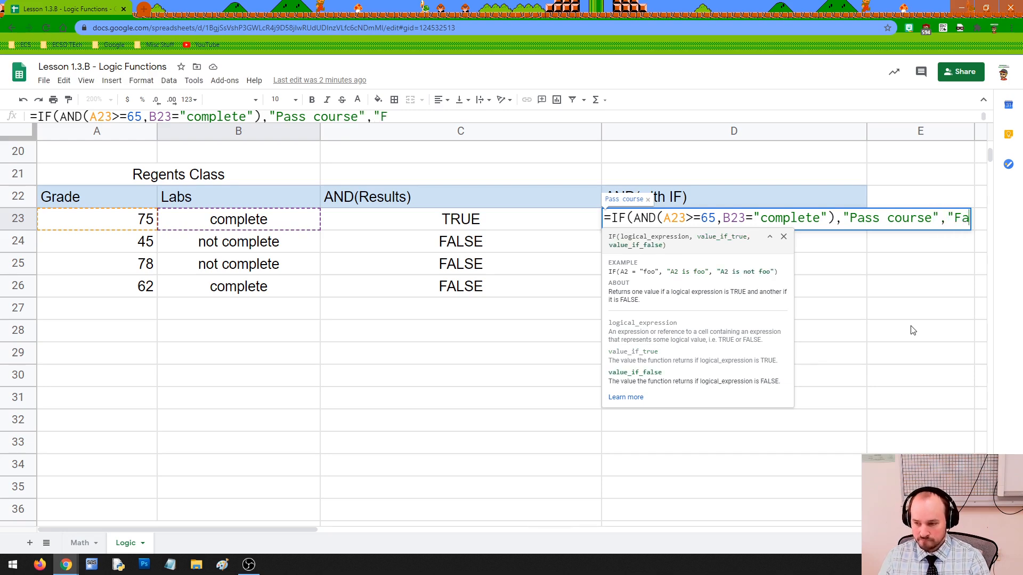
type("ourse\"")
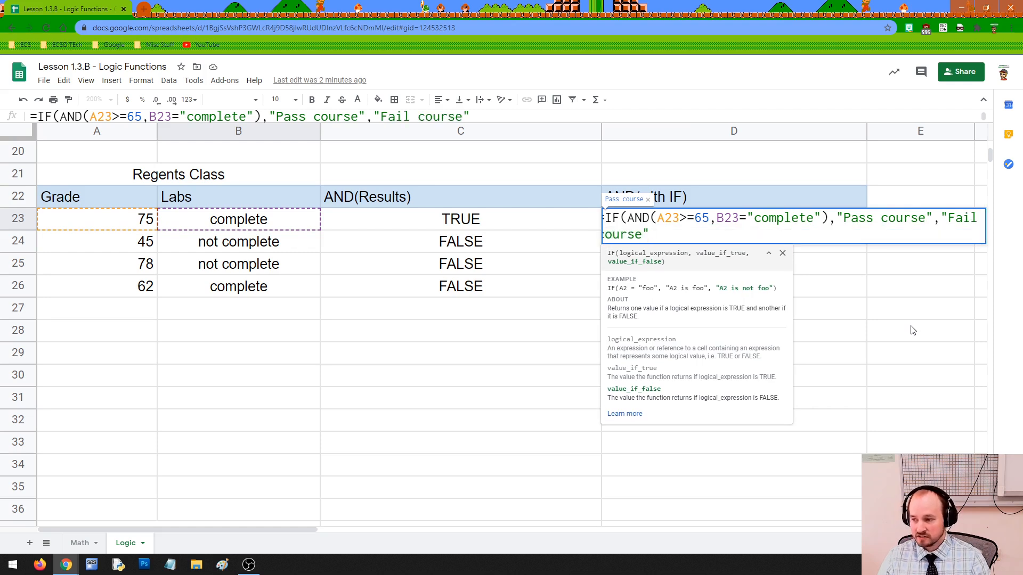
type(")")
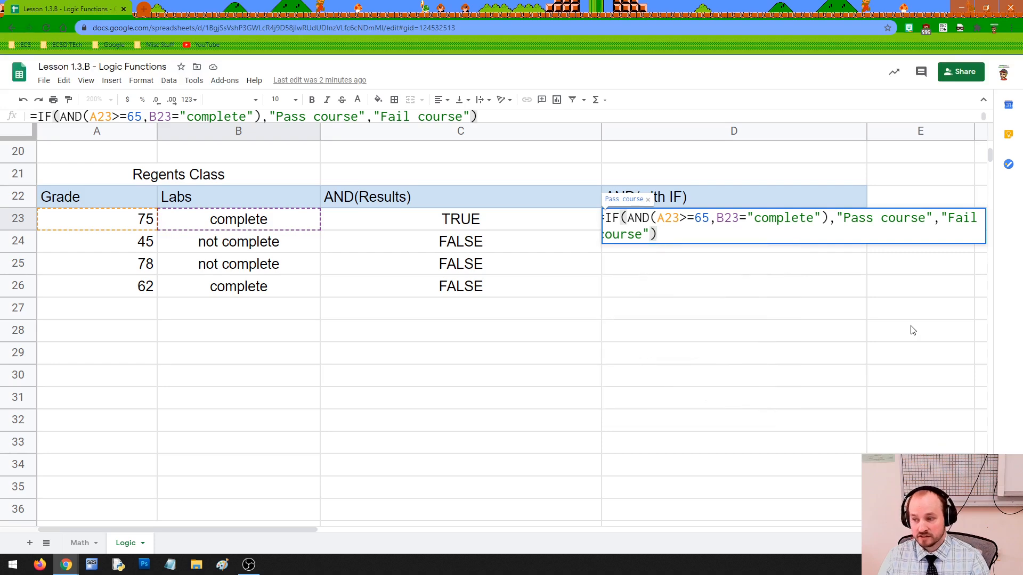
key("Return")
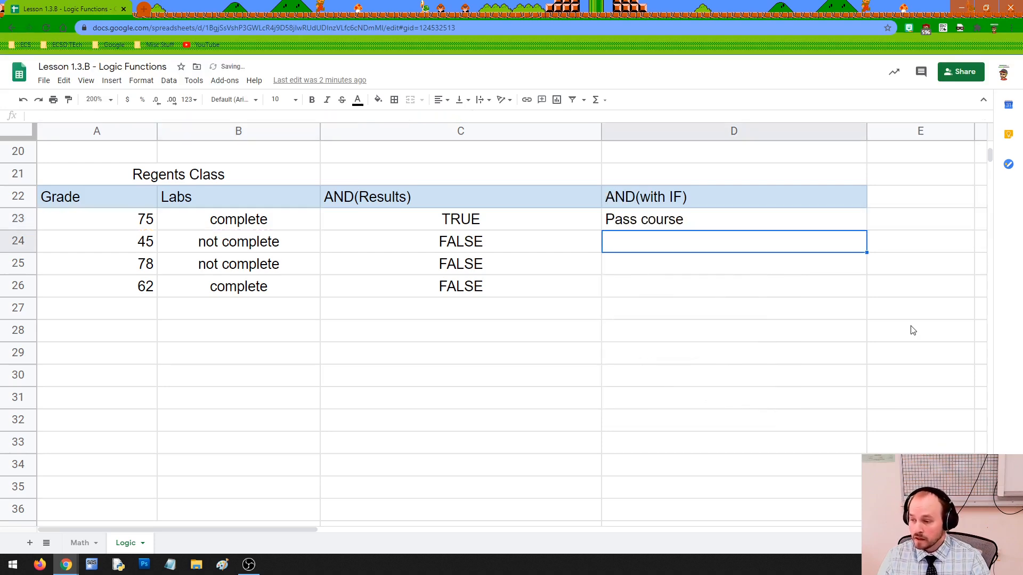
left_click(714, 228)
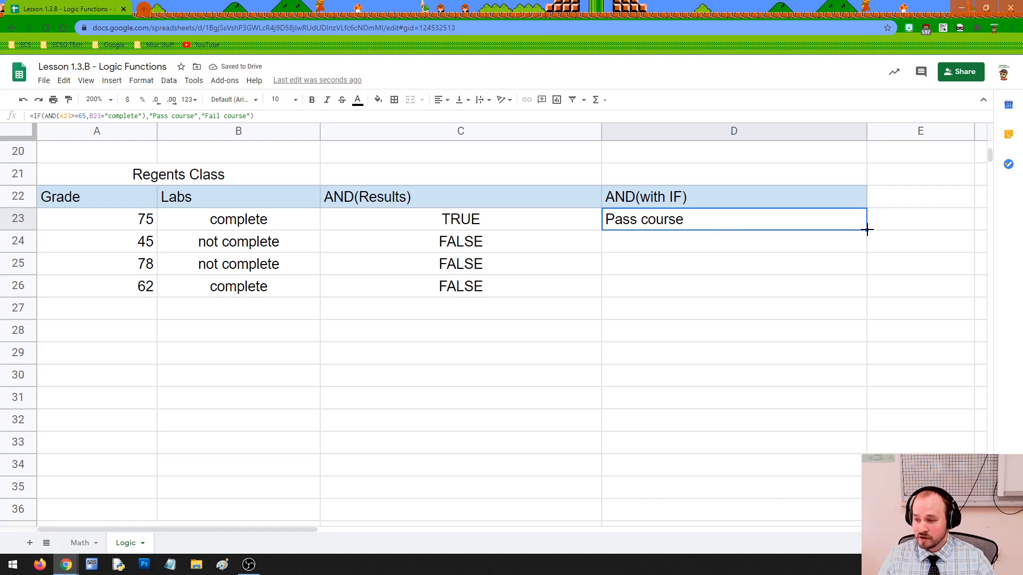
Copy the nested IF/AND formula from D23 down through D26.
left_click_drag(866, 230, 863, 296)
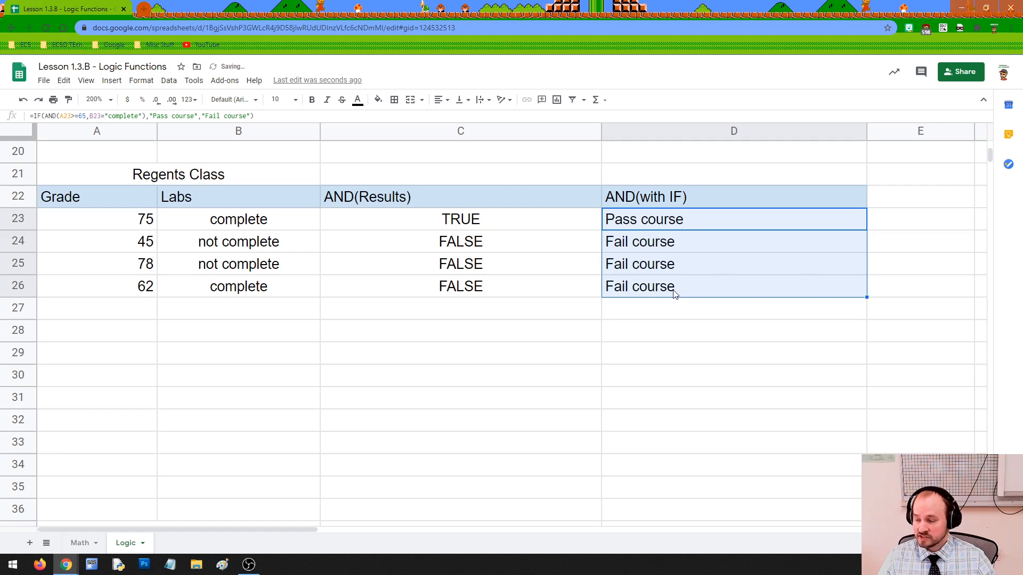
left_click(671, 338)
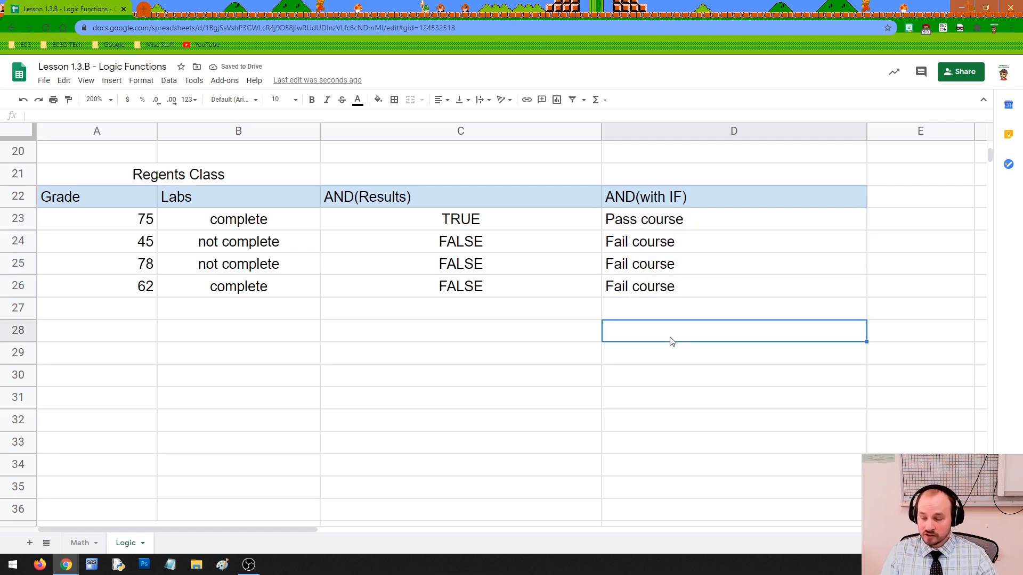
Open the formula in D23 and review its AND condition, value if true and value if false, leaving it as is.
double_click(650, 219)
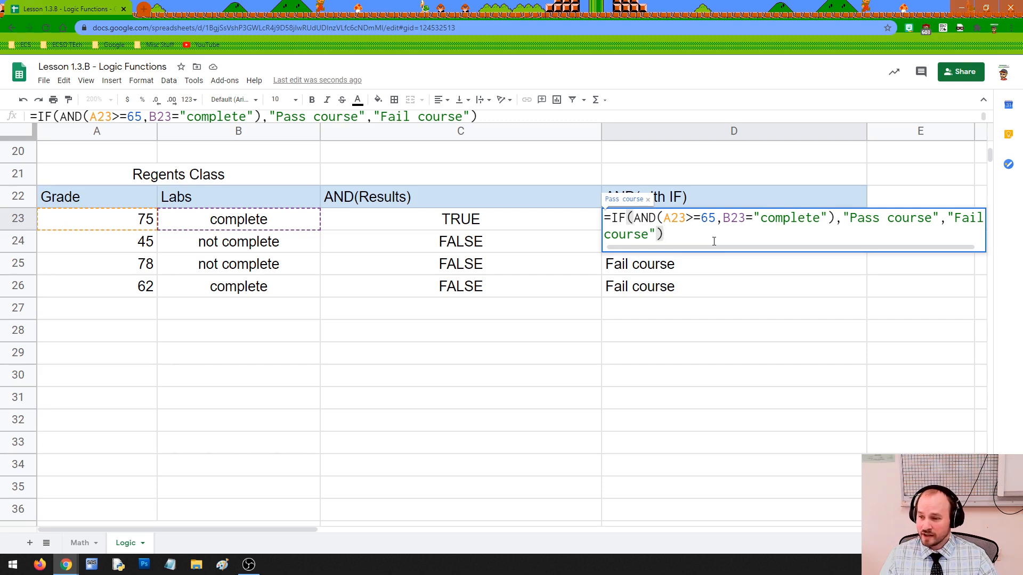
left_click_drag(612, 219, 941, 217)
left_click(632, 219)
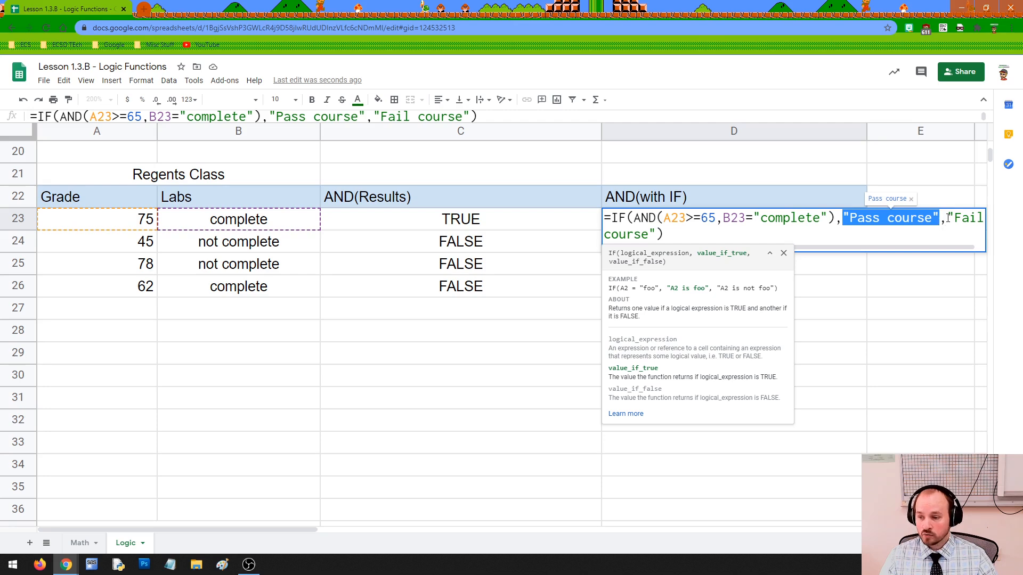
left_click_drag(946, 220, 819, 241)
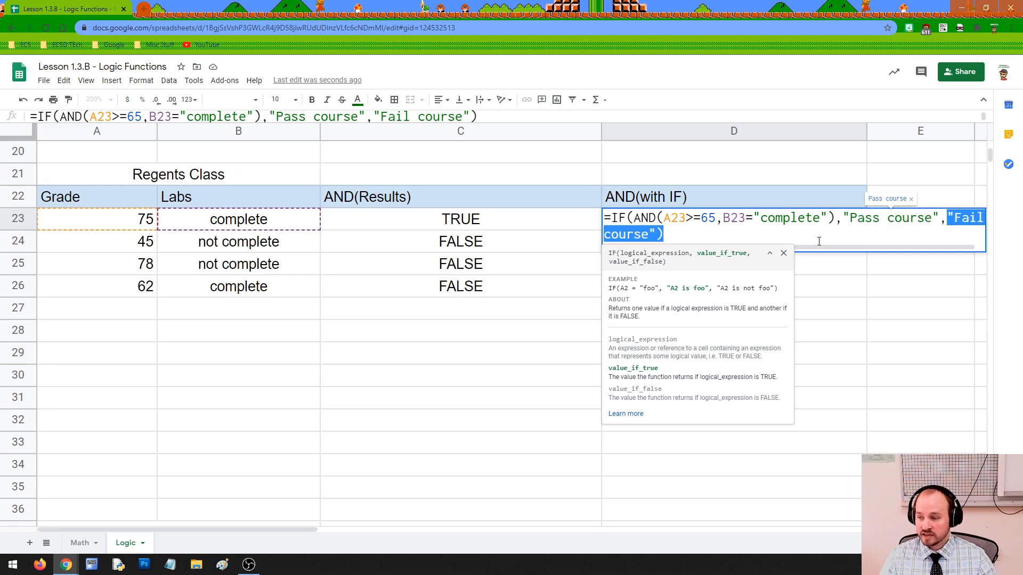
left_click(674, 235)
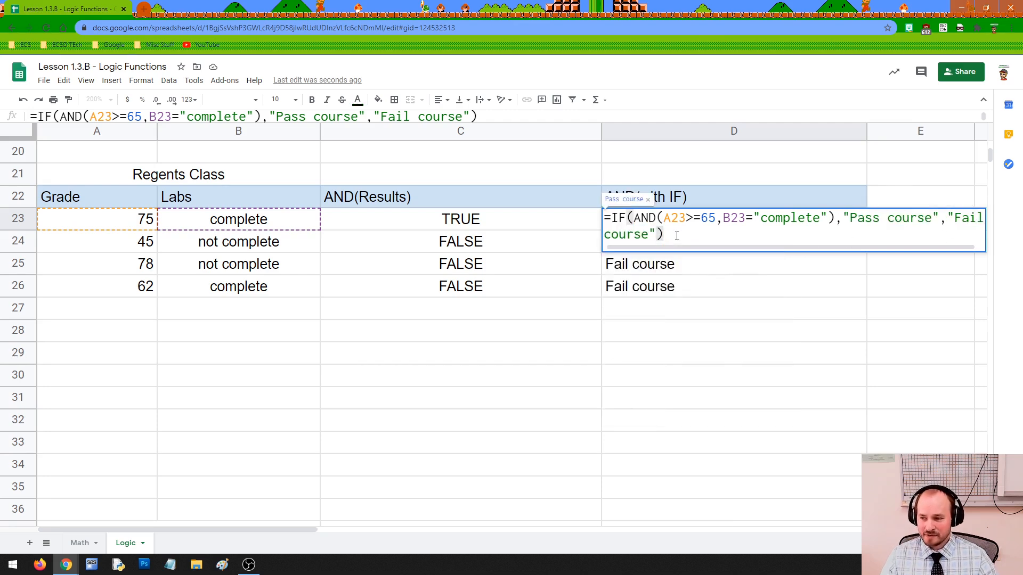
key("Return")
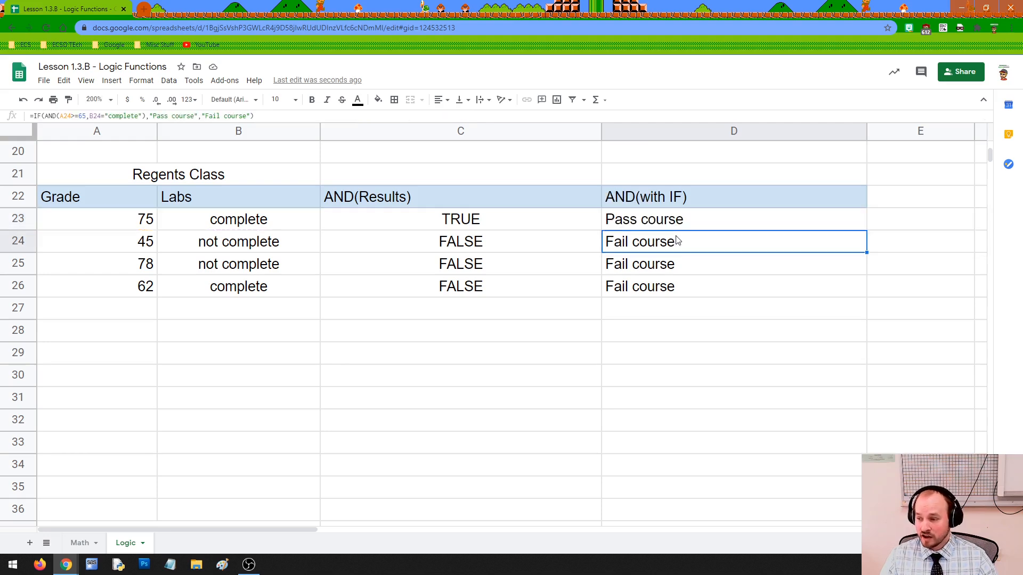
left_click(680, 314)
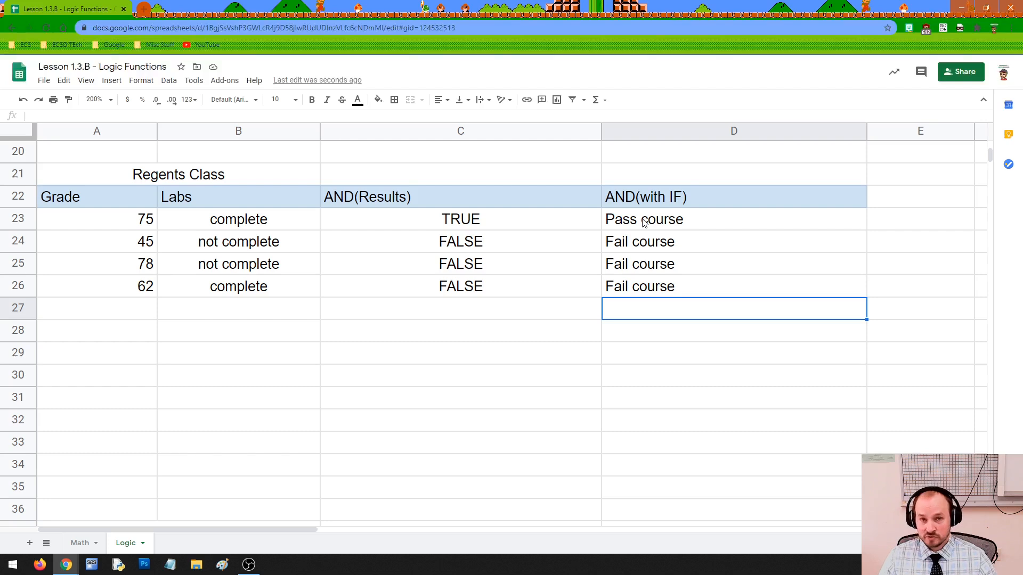
Examine the AND(Results) cells C23 through C26 one by one against the AND(with IF) column.
left_click(463, 225)
left_click(462, 246)
left_click(461, 263)
left_click(462, 288)
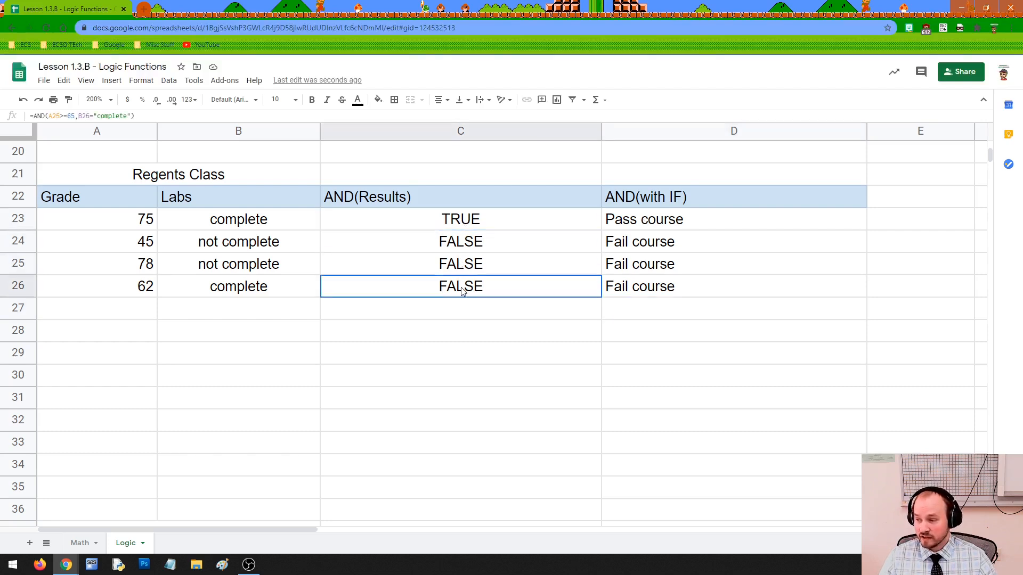
left_click(463, 224)
left_click(463, 244)
left_click(464, 263)
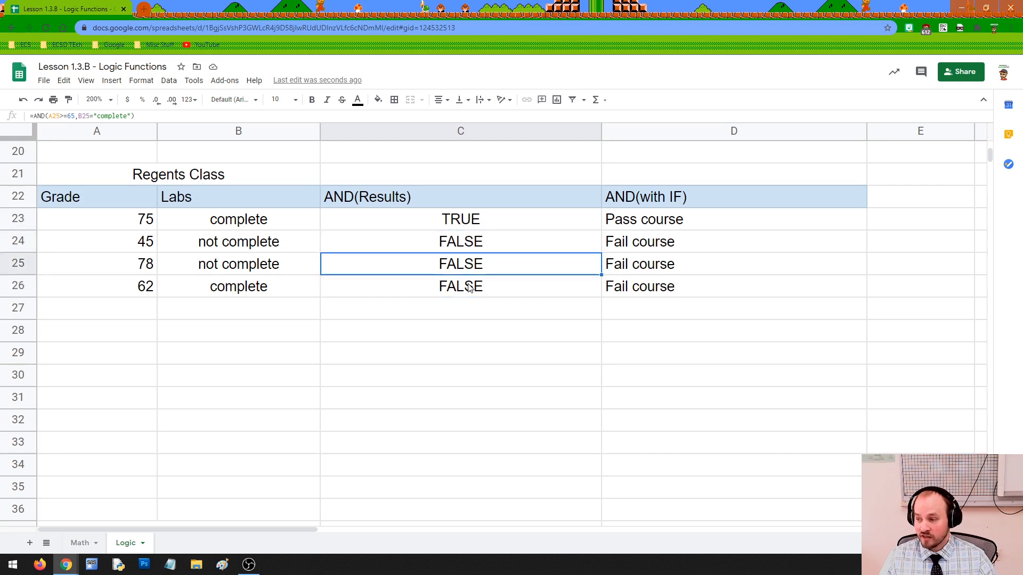
left_click(472, 286)
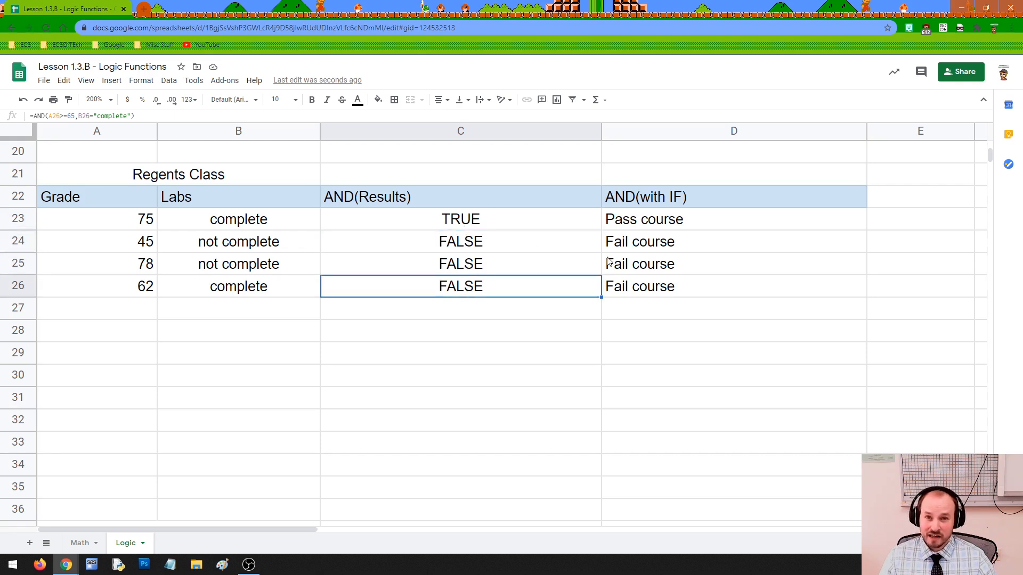
Enter the letter b in cell Z31, in the last column of the Logic sheet.
left_click_drag(299, 529, 868, 533)
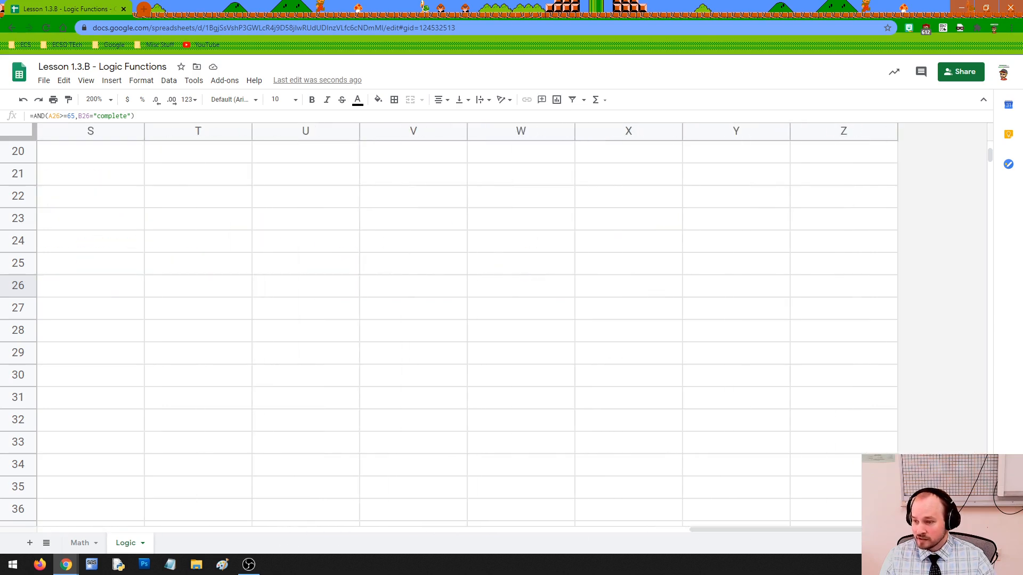
left_click_drag(876, 446, 883, 465)
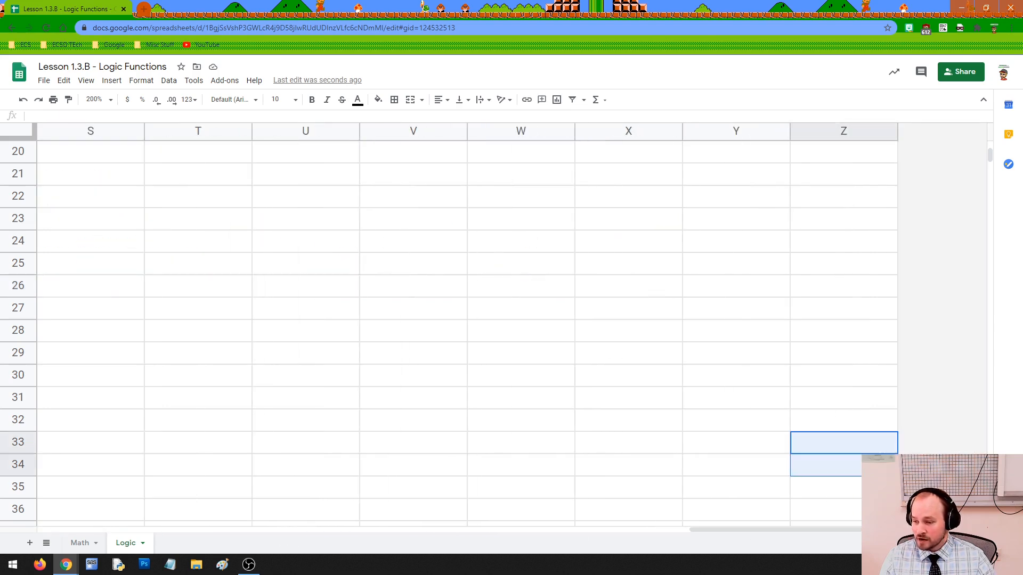
left_click(795, 386)
left_click(865, 398)
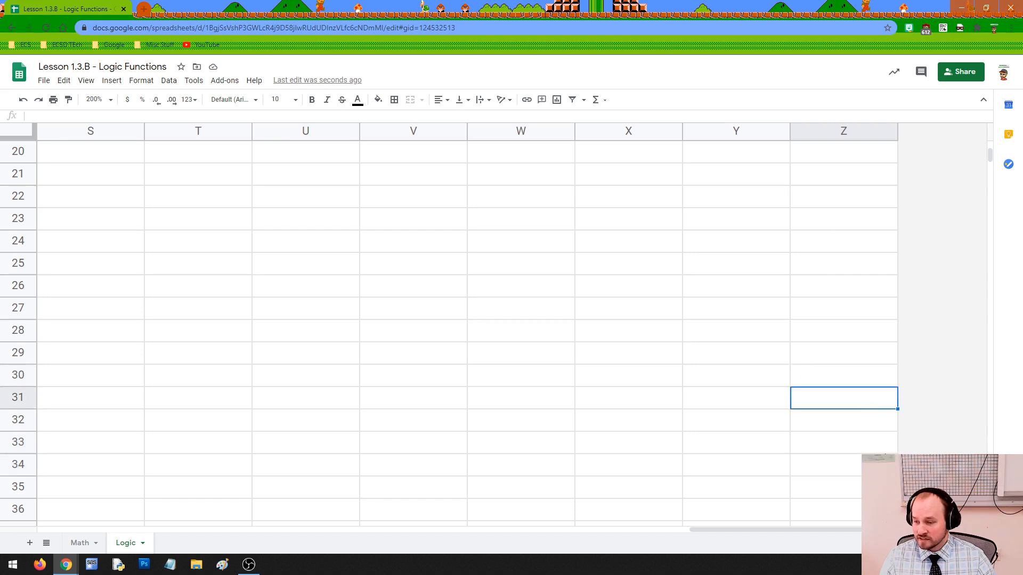
type("b")
key("Return")
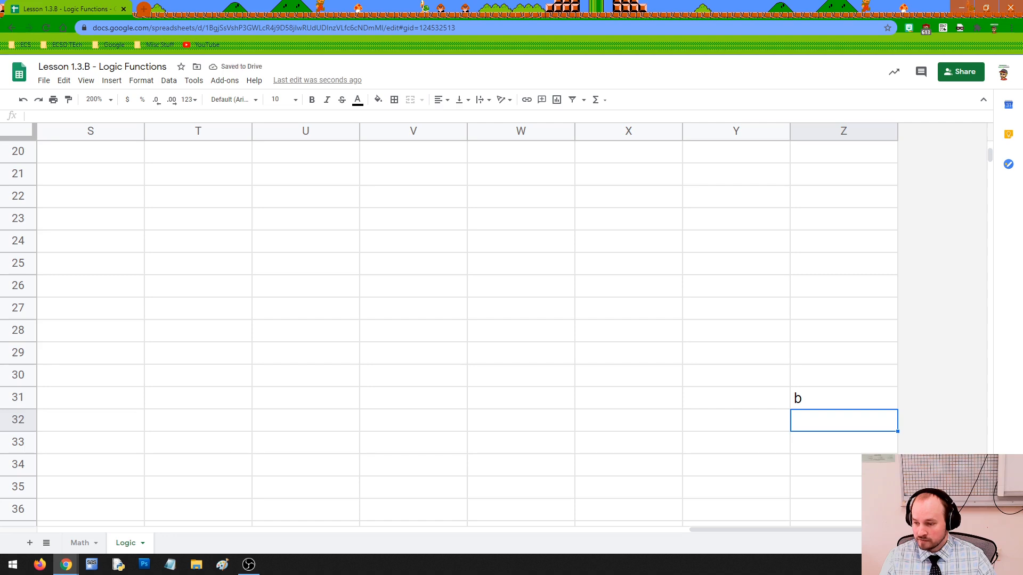
Clear the stray letter from cell Z31 and return to the first columns of the Logic sheet.
left_click(840, 399)
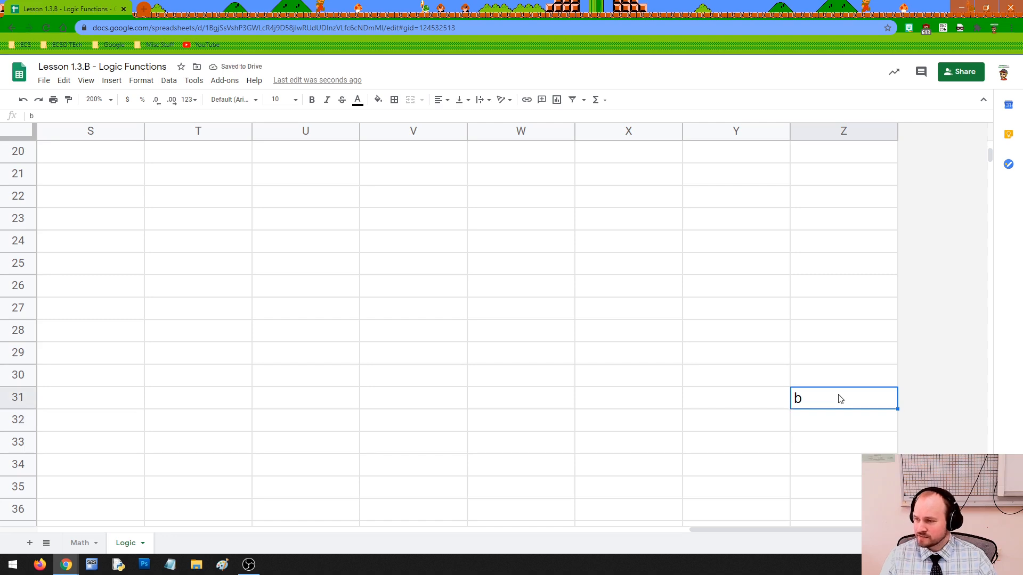
key("Delete")
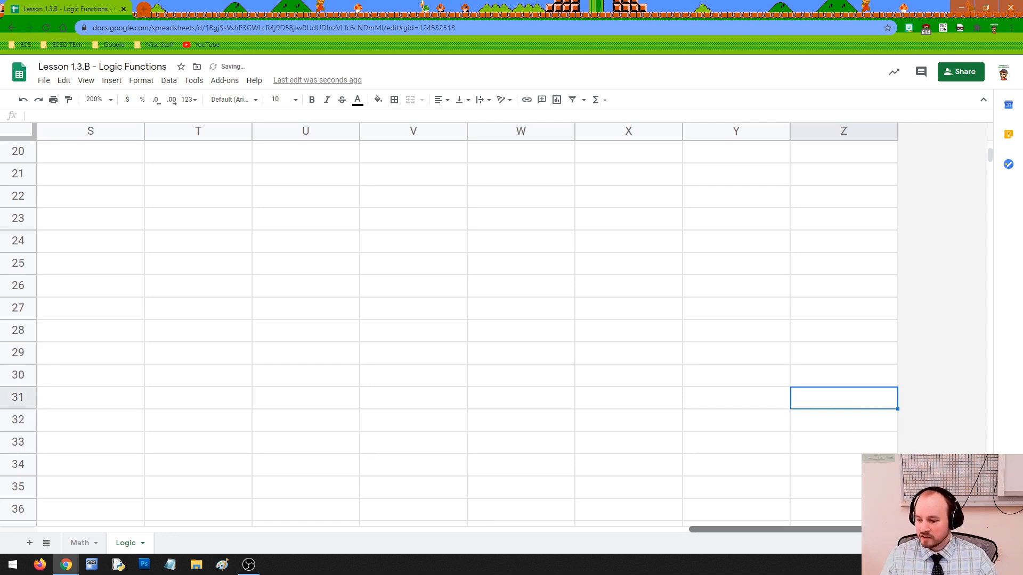
left_click_drag(886, 529, 234, 506)
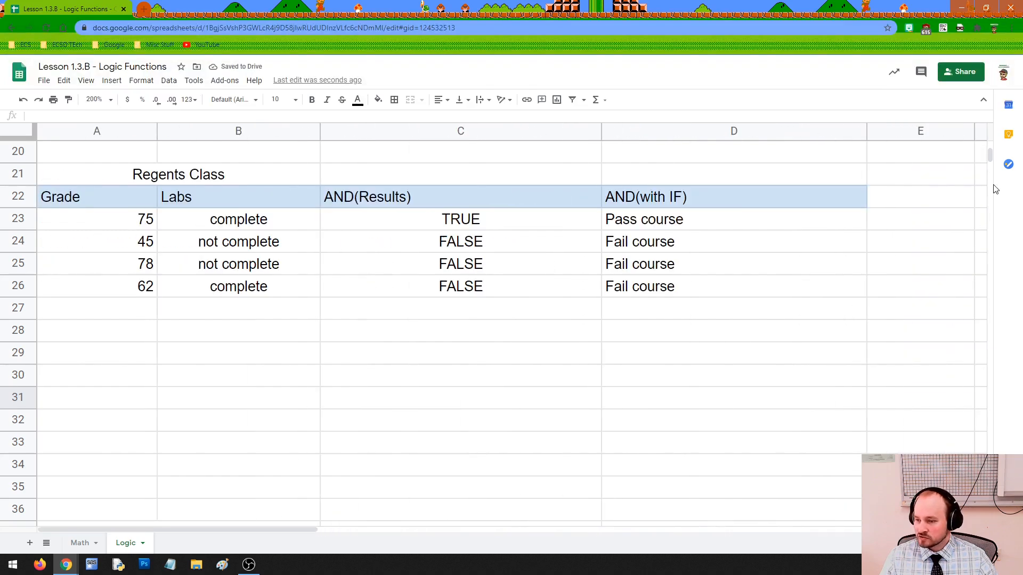
Check the option for adding more rows at the end of the sheet, and return to the Regents Class table.
left_click_drag(991, 159, 994, 463)
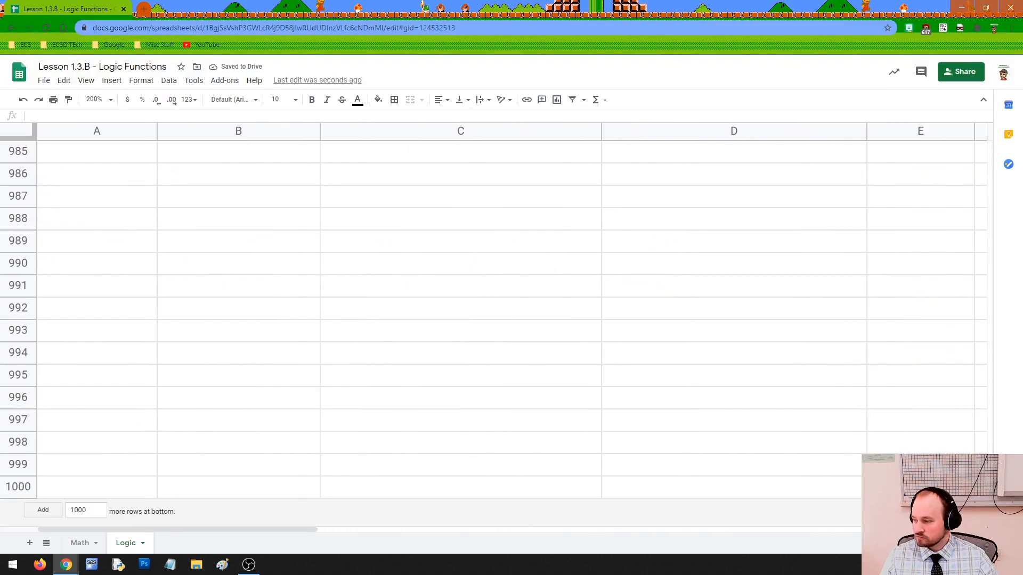
double_click(85, 513)
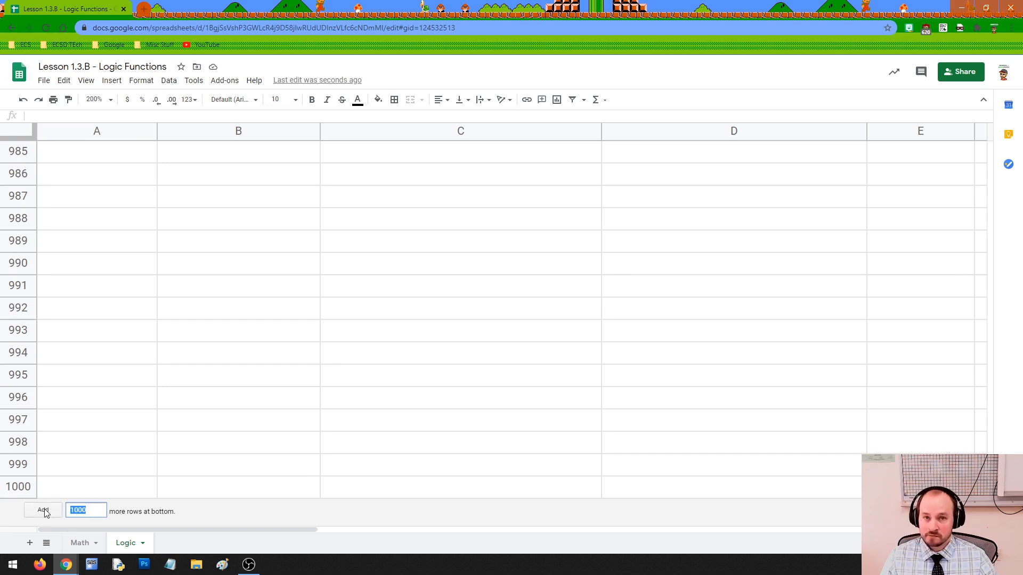
left_click(91, 511)
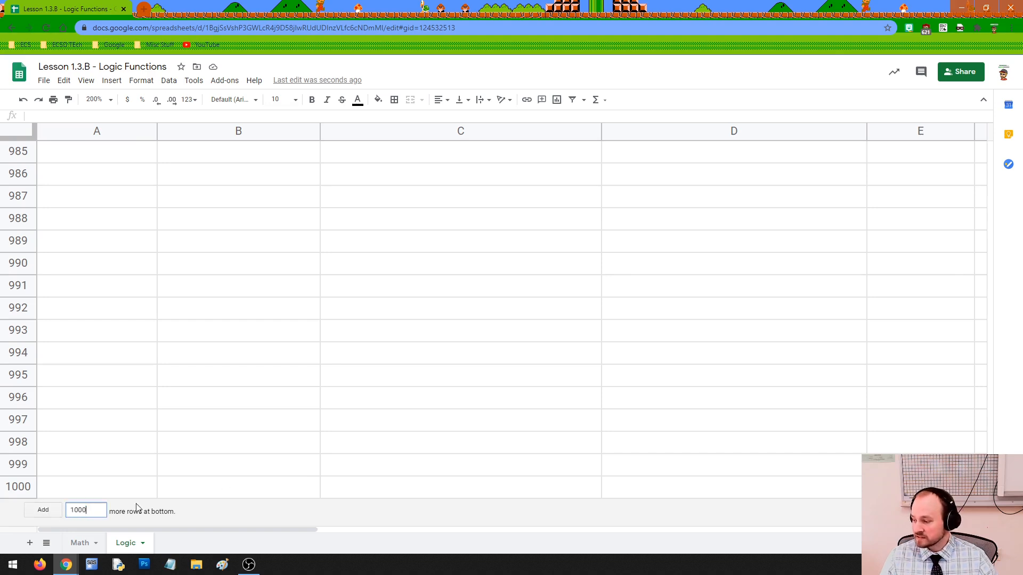
left_click_drag(990, 445, 986, 142)
scroll(650, 308, "down", 8)
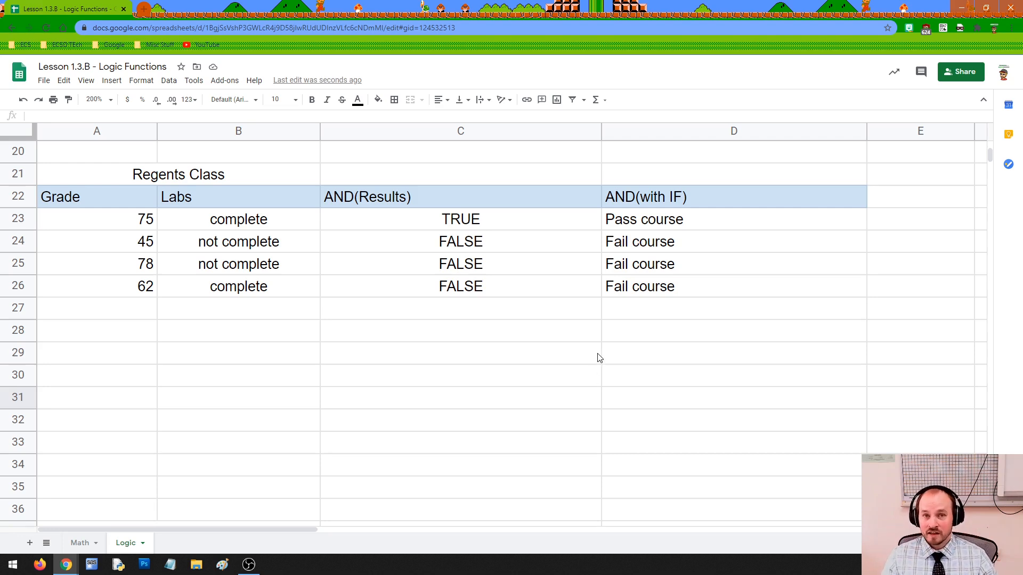
Review the Regents Class header row, the formula in D23, and the Grade and Labs entries.
left_click(154, 196)
left_click_drag(183, 197, 636, 209)
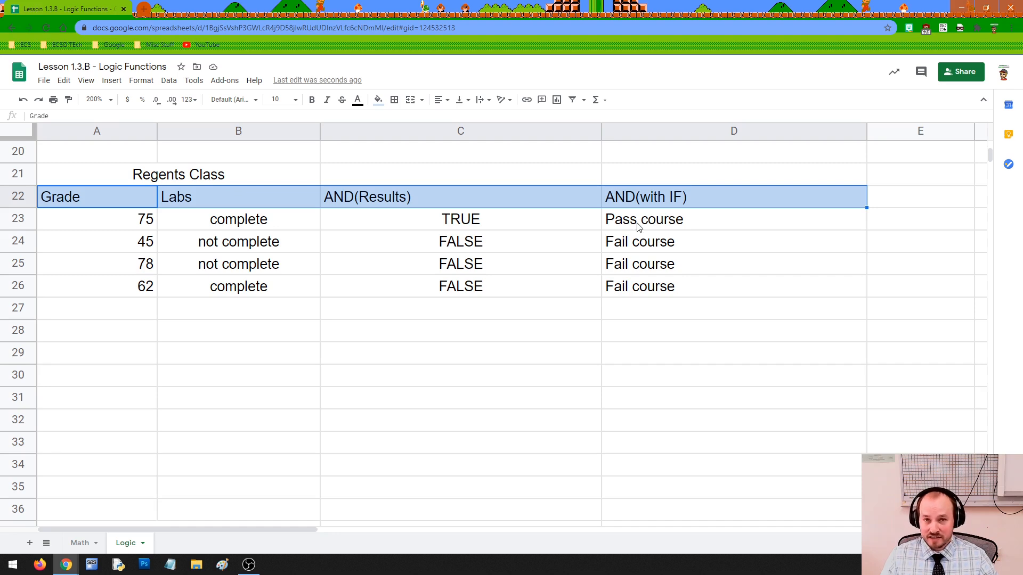
left_click(639, 225)
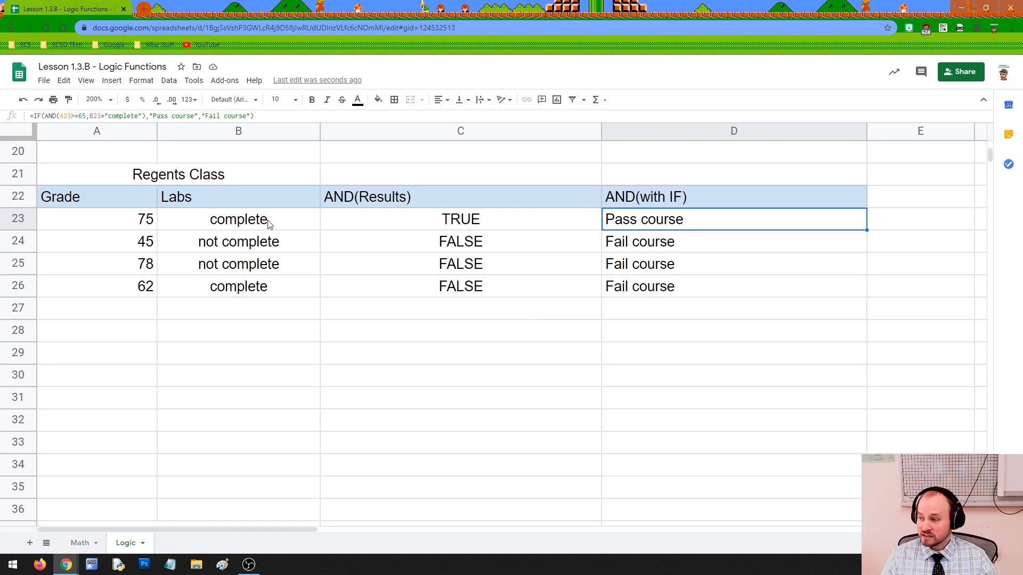
left_click_drag(138, 219, 173, 291)
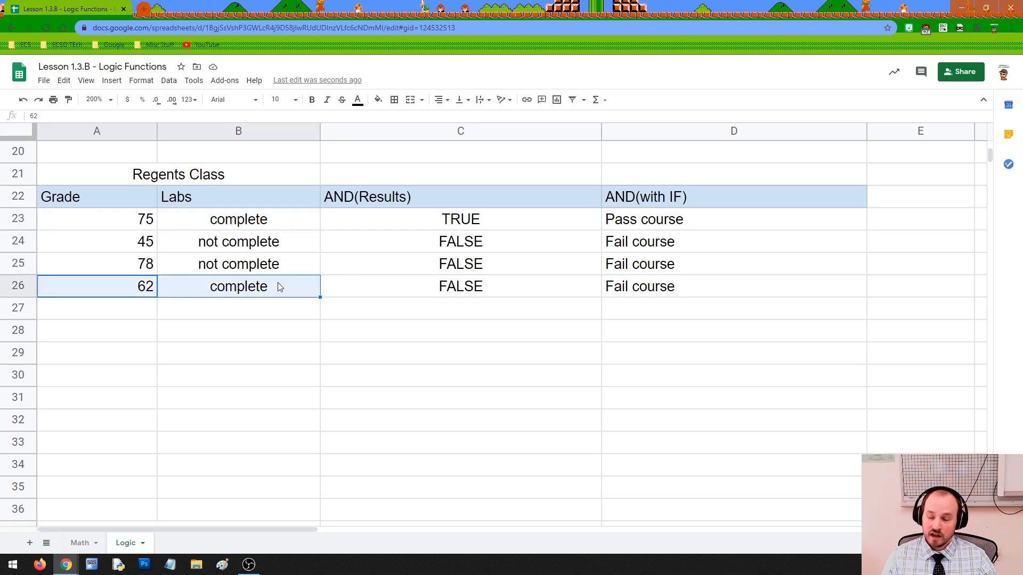
Inspect the AND formulas in cells C23 to C26 of the Regents Class table.
left_click_drag(471, 219, 468, 285)
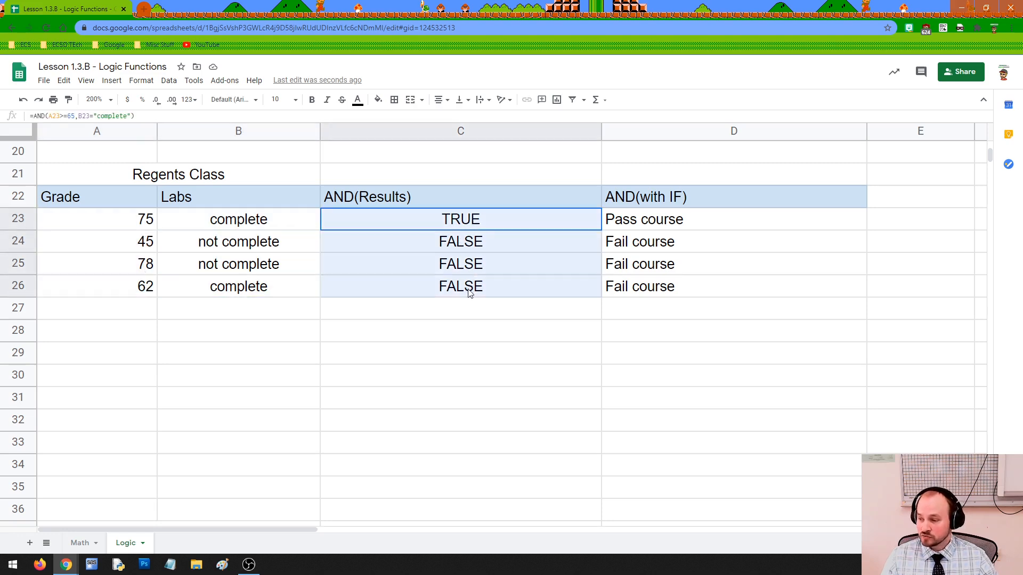
left_click(484, 221)
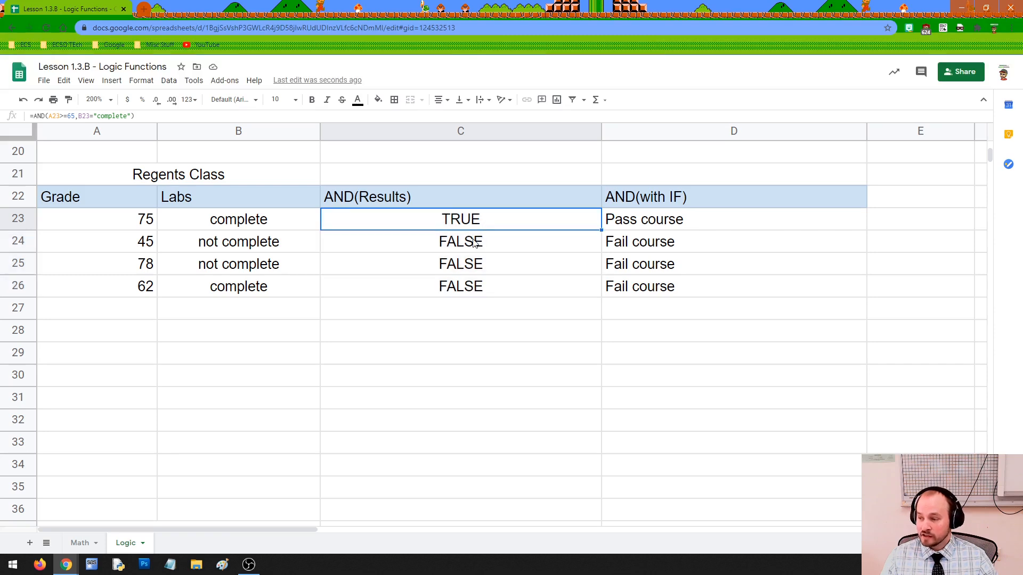
left_click(475, 243)
left_click(469, 261)
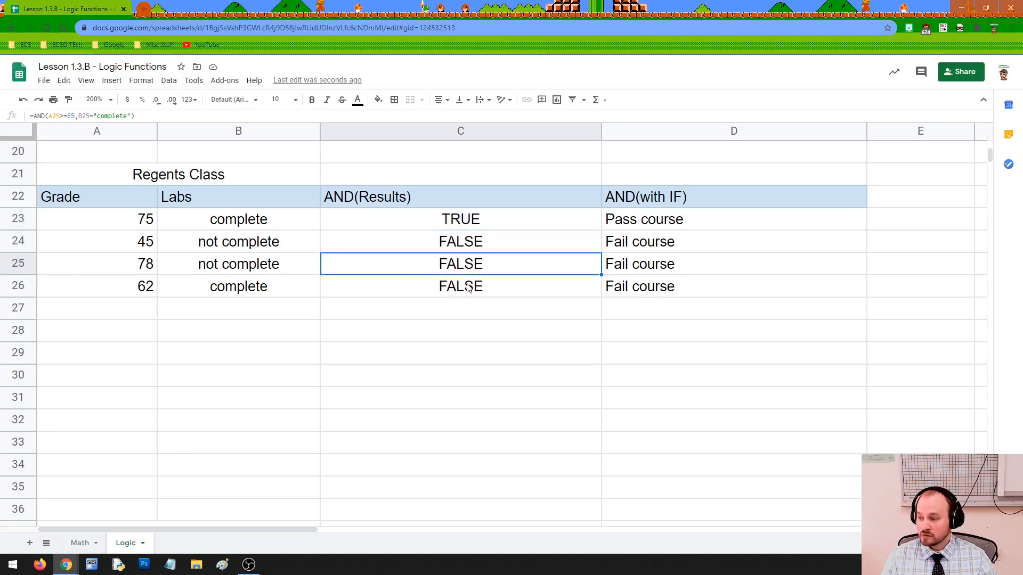
left_click(474, 286)
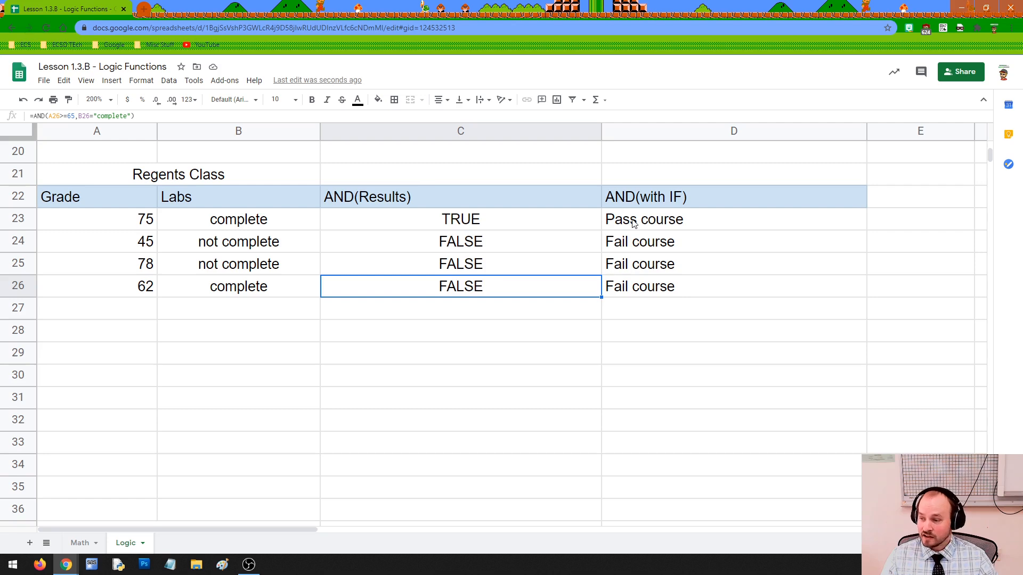
Inspect the combined IF and AND formulas in cells D23 to D26 of the Regents Class table.
left_click_drag(637, 220, 656, 290)
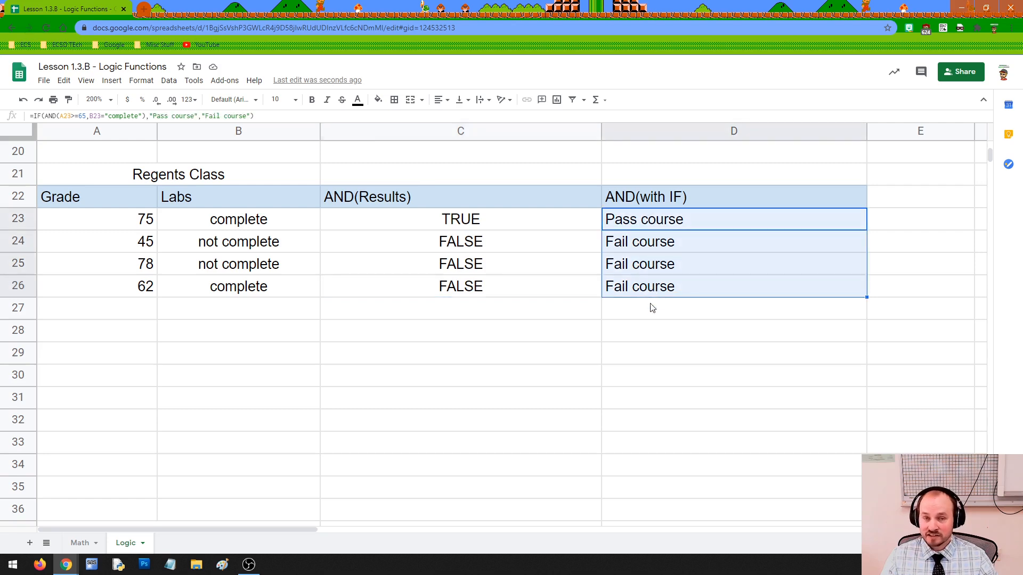
left_click(633, 221)
left_click(632, 242)
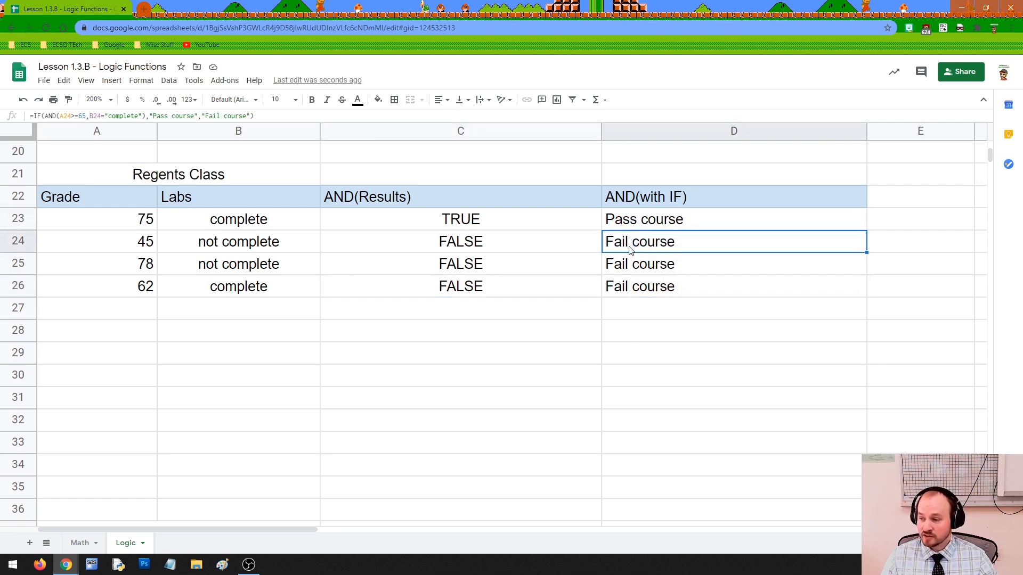
left_click(632, 264)
left_click(631, 282)
left_click(636, 219)
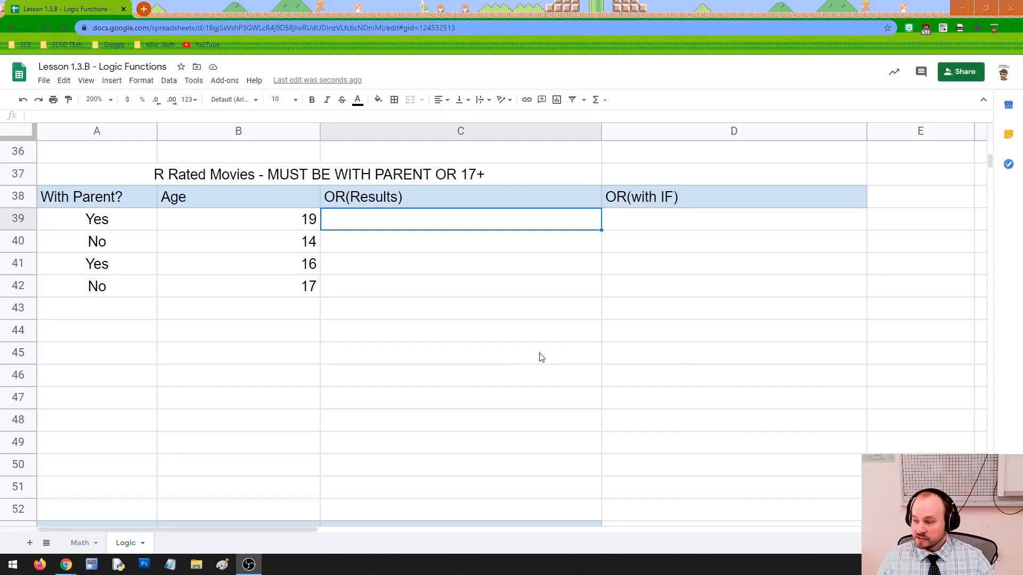
Read the R Rated Movies title rule and review the With Parent? and Age entries in A39:B42.
left_click(209, 178)
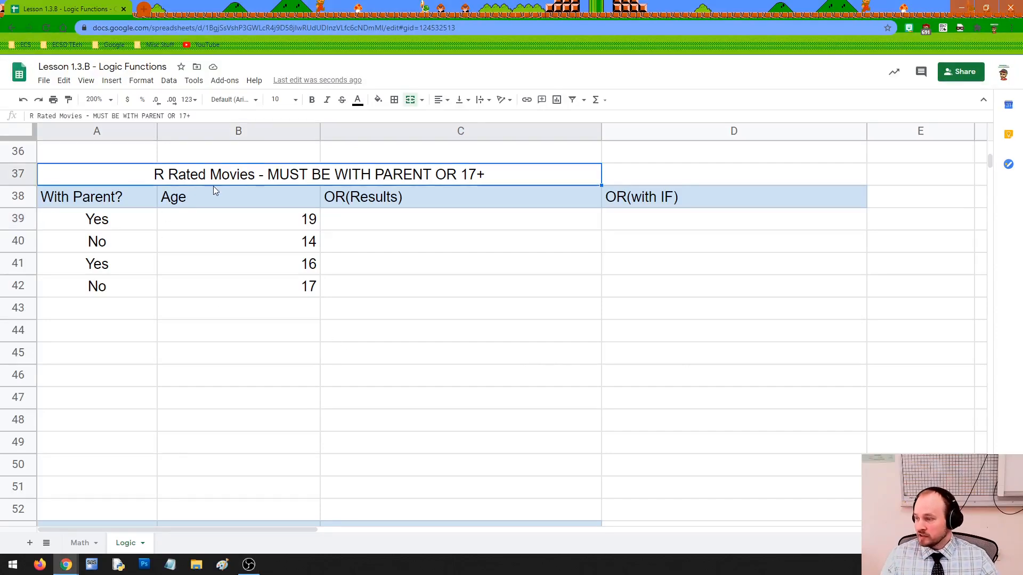
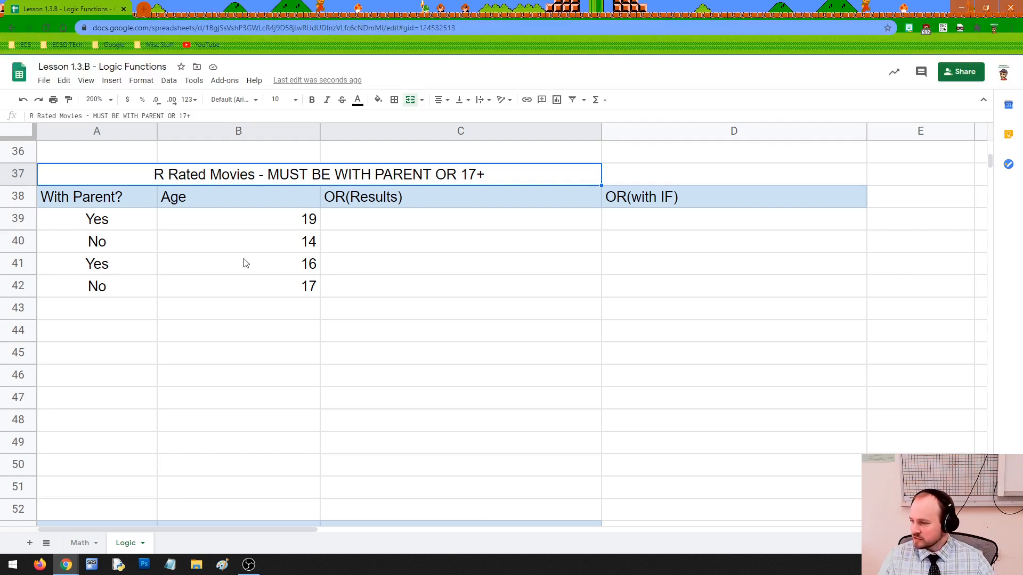
left_click(131, 222)
left_click(226, 294, "shift")
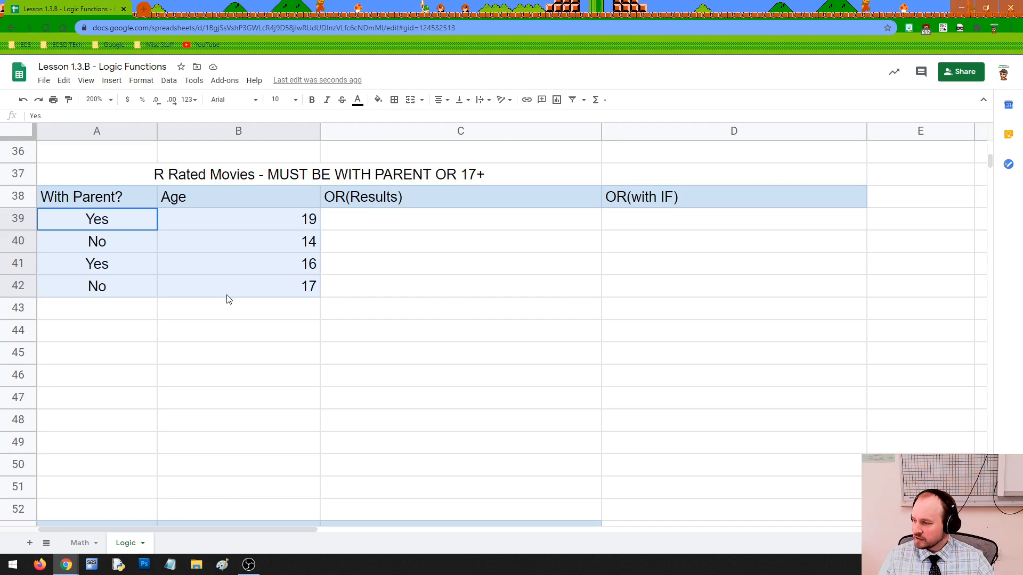
left_click(238, 317)
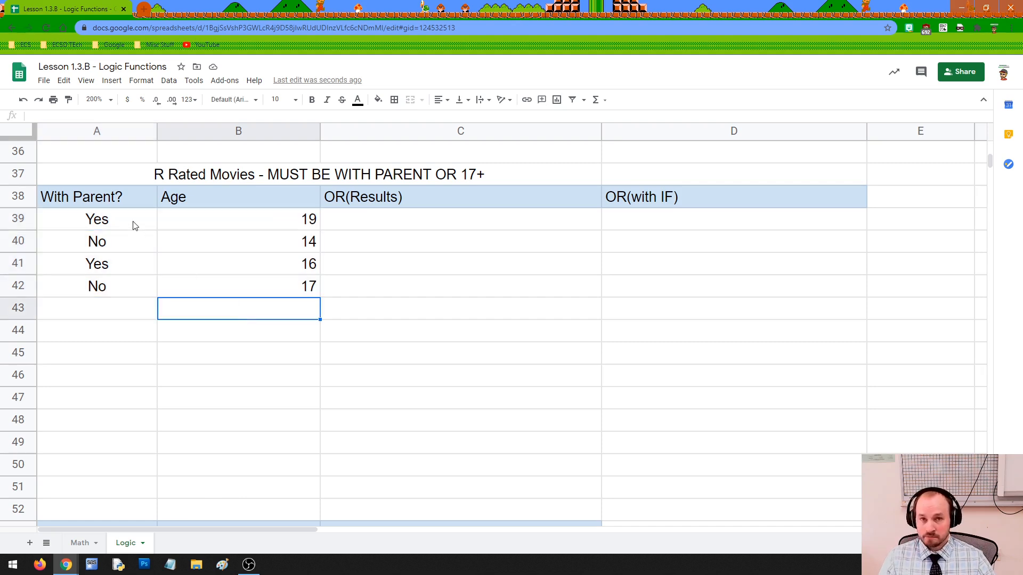
Compare the two conditions in the first Regents Class row with the layout of the R Rated Movies table.
scroll(187, 291, "up", 6)
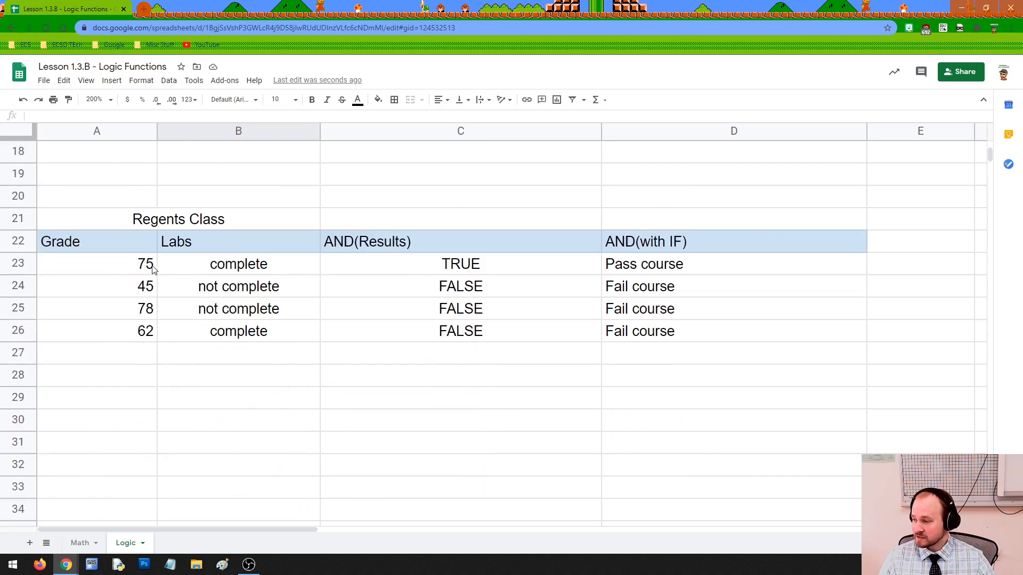
left_click_drag(145, 265, 188, 264)
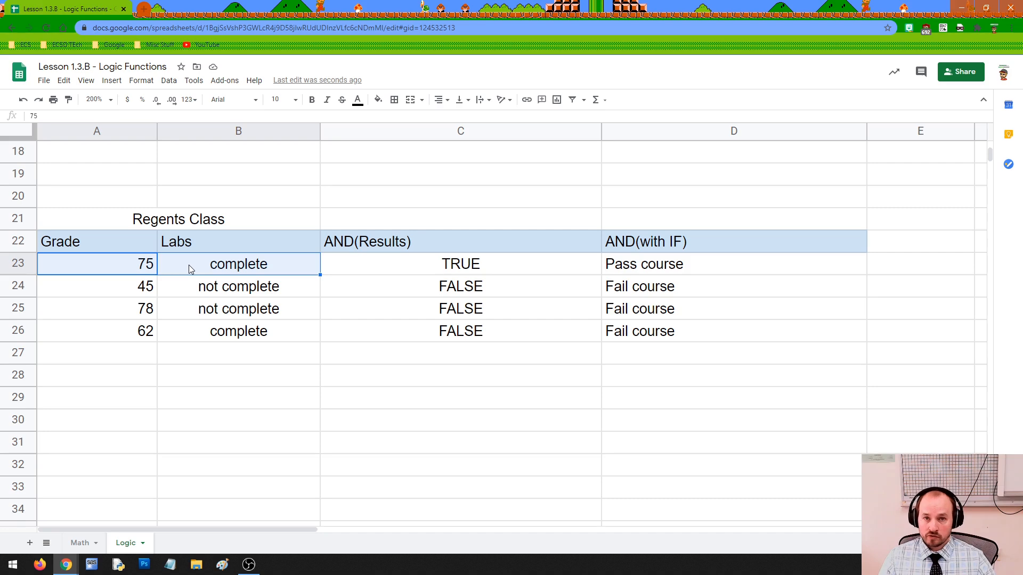
scroll(190, 346, "down", 5)
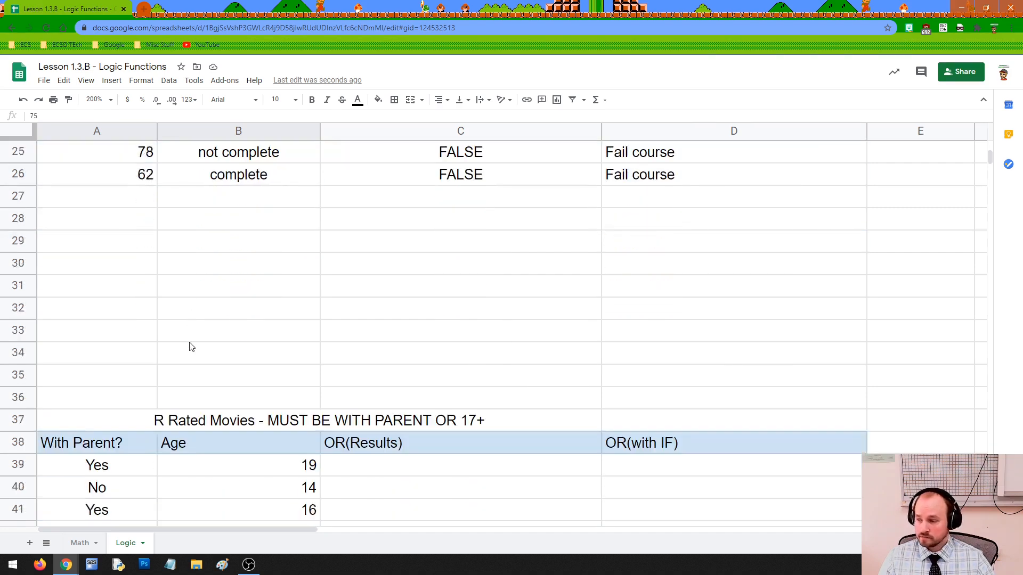
scroll(191, 346, "down", 1)
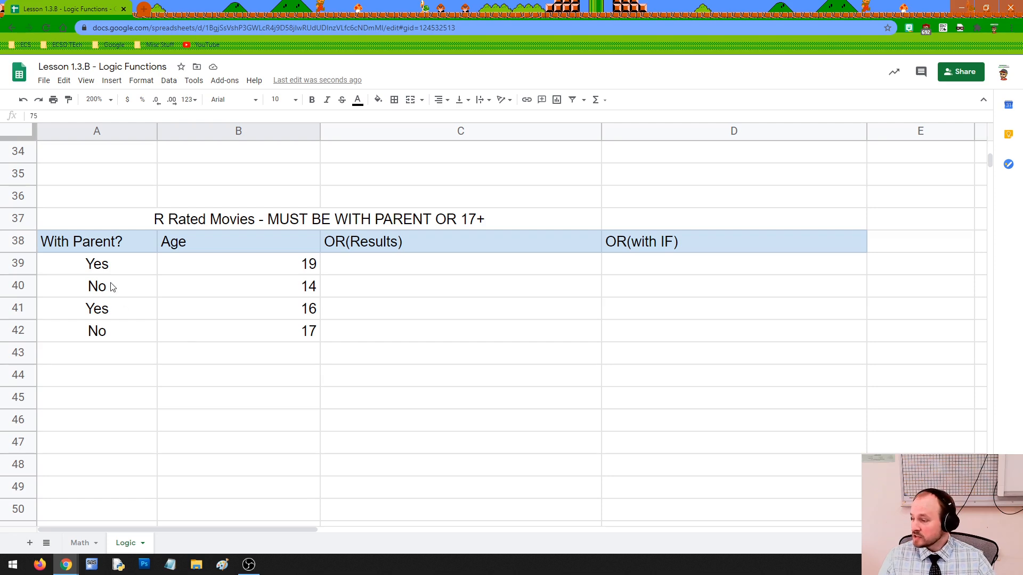
scroll(251, 282, "down", 3)
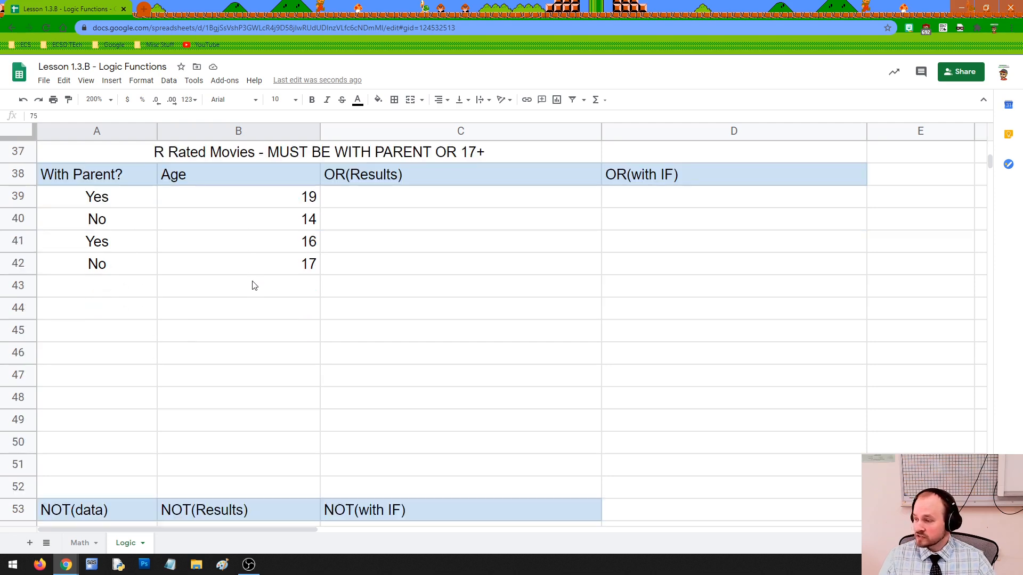
scroll(248, 283, "up", 1)
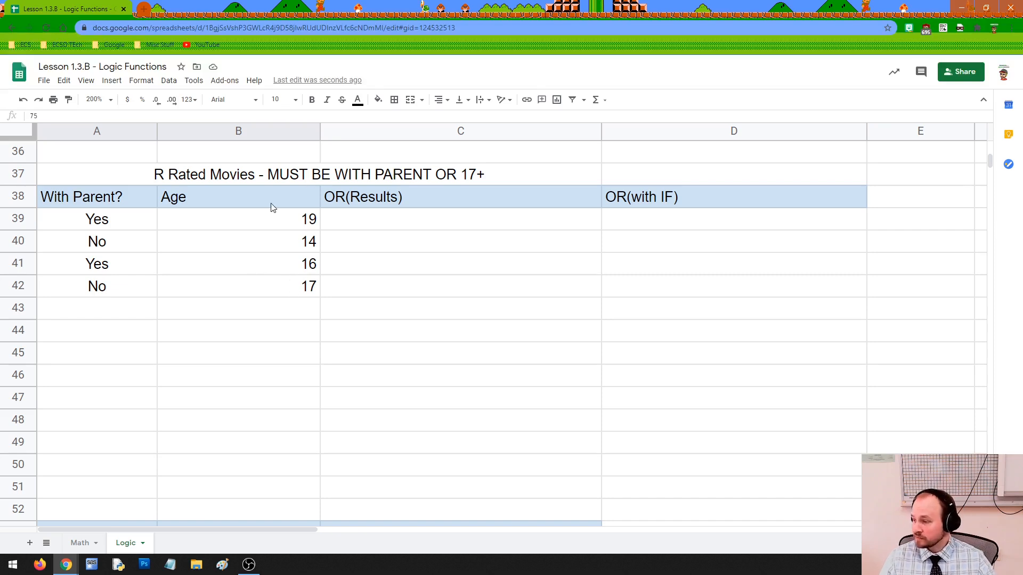
Examine the R Rated Movies rule against the With Parent? and Age columns, including the first row's pair of values.
left_click(300, 180)
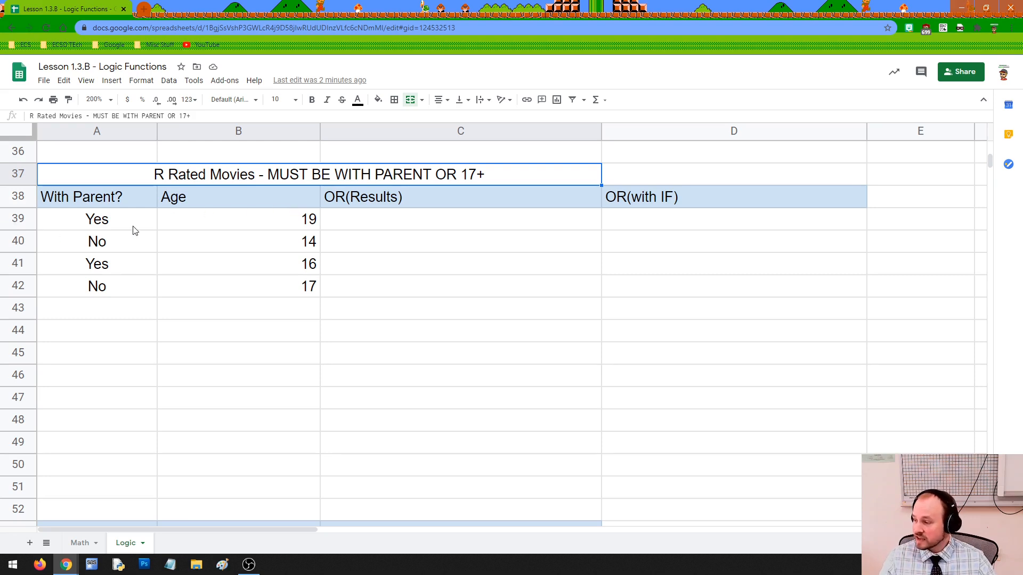
left_click(109, 226)
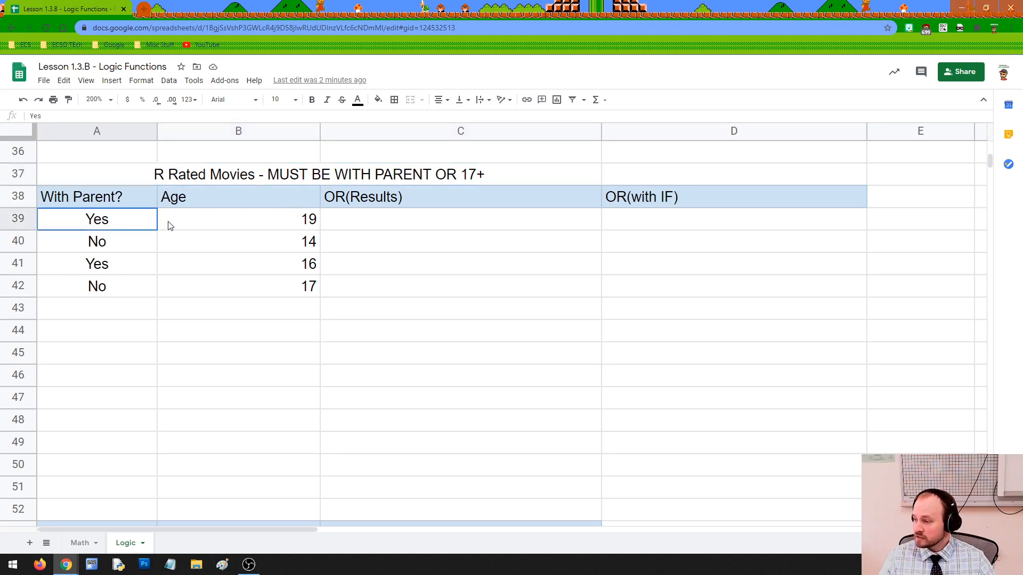
key("Up")
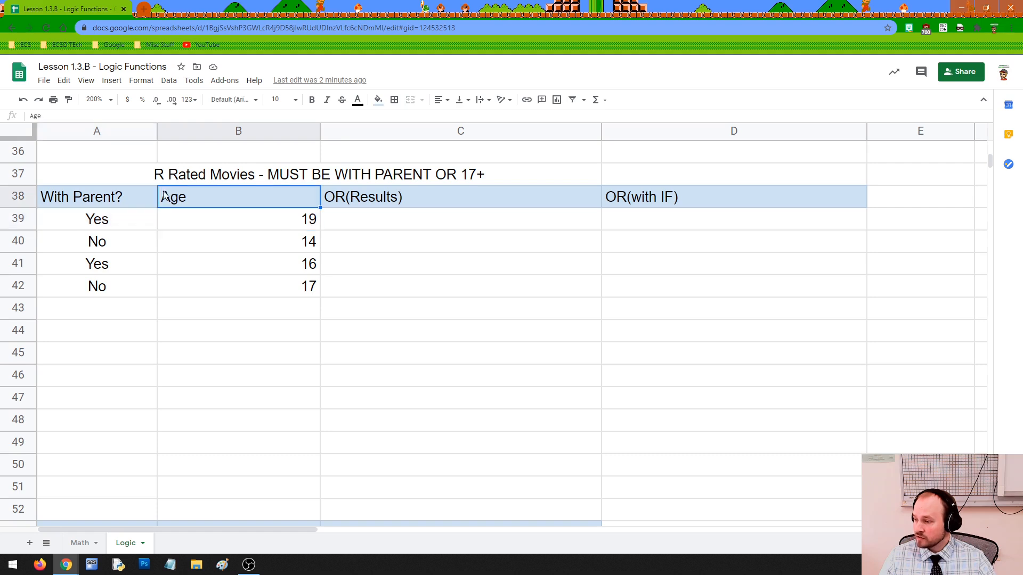
left_click(140, 197)
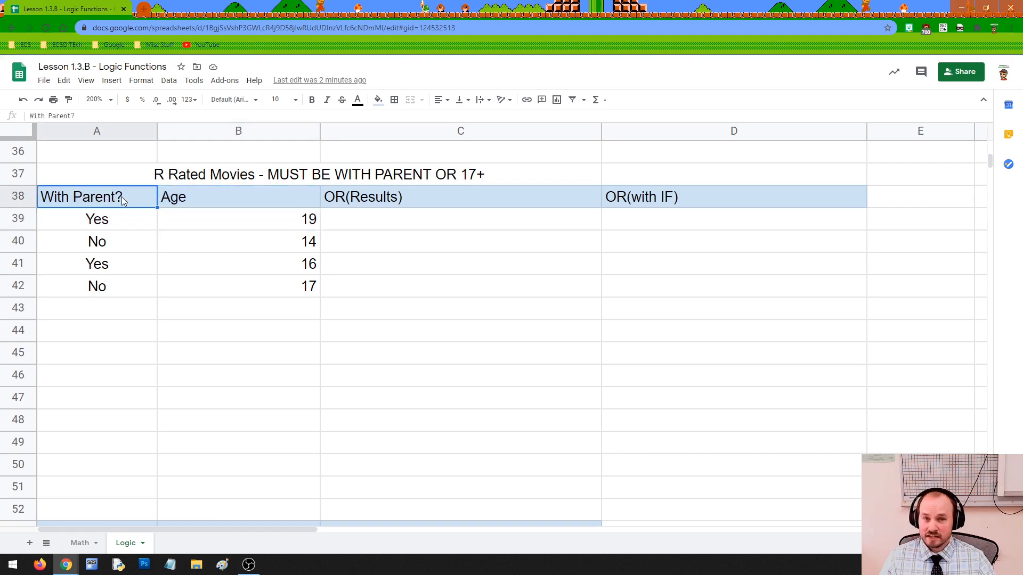
left_click(123, 270)
left_click(121, 226)
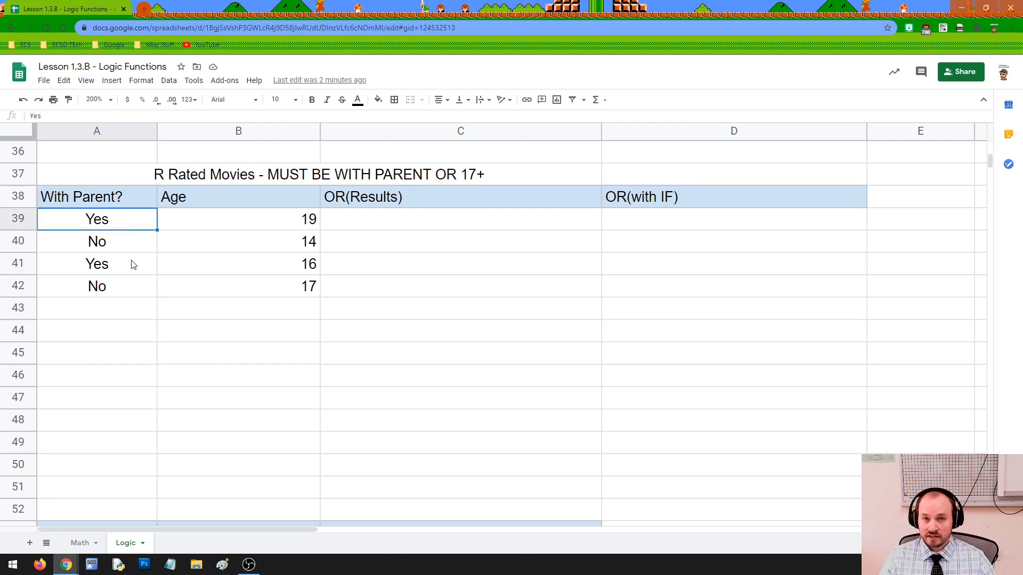
left_click(191, 196)
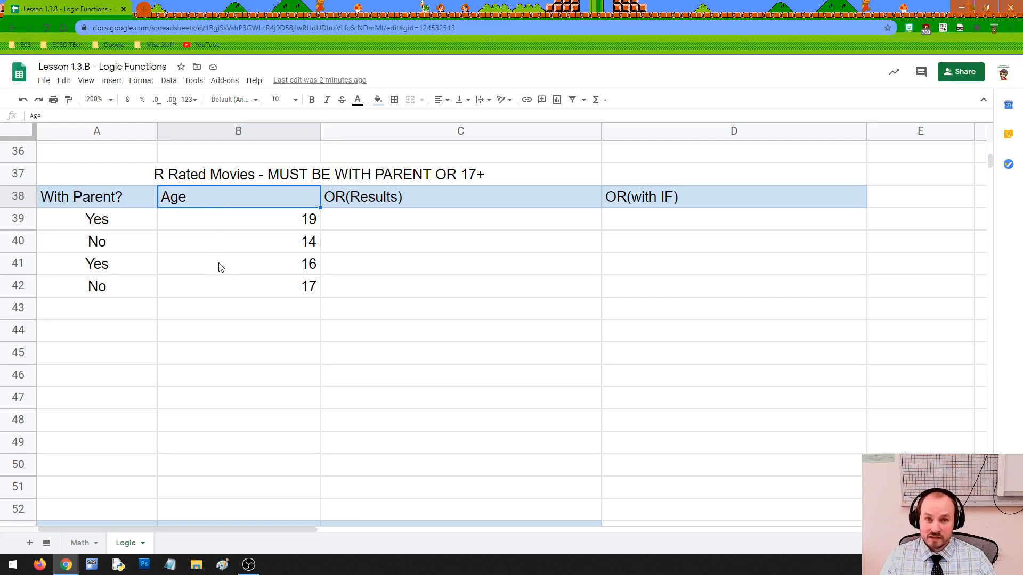
left_click(113, 247)
left_click(117, 287)
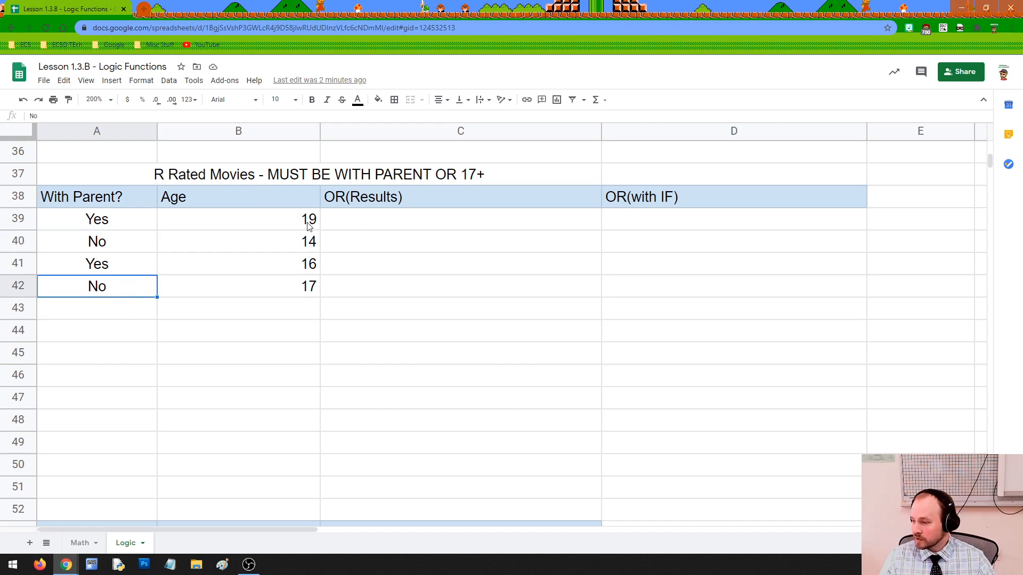
left_click(131, 221)
mouse_move(131, 221)
left_mouse_down()
mouse_move(210, 227)
mouse_move(175, 224)
left_mouse_up()
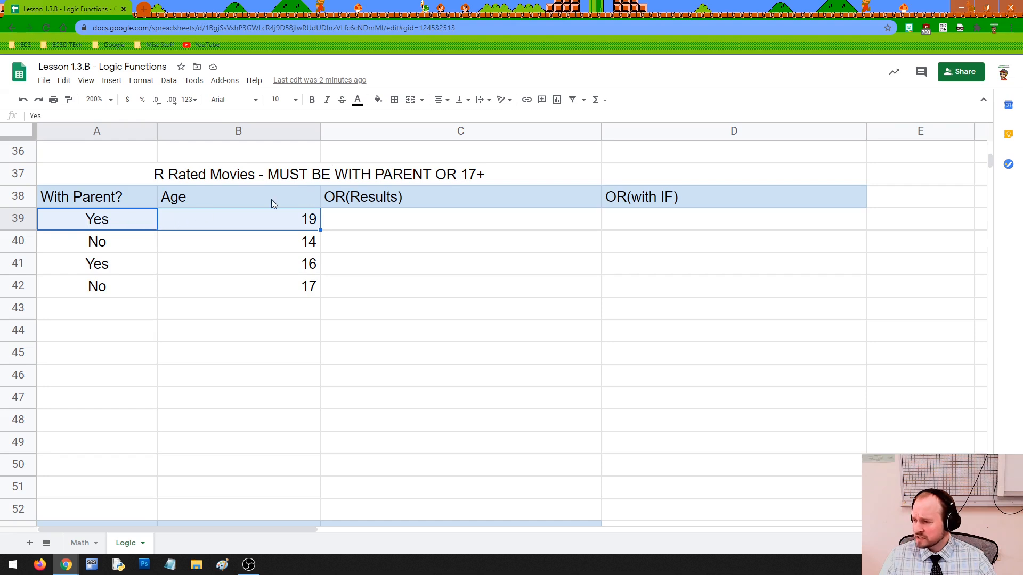
Check the With Parent? and Age values in rows 39 and 40 against the R Rated Movies rule.
left_click(104, 223)
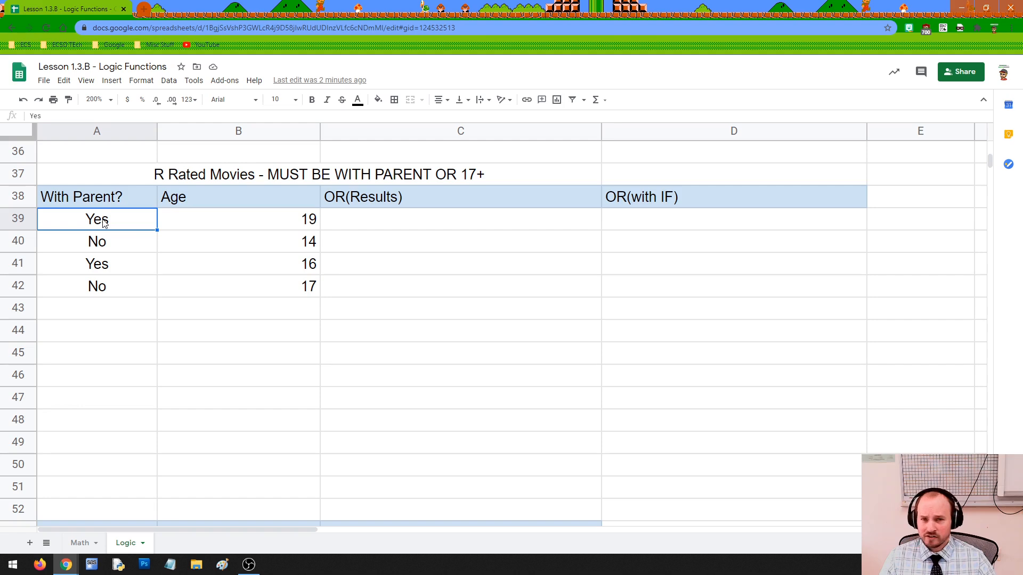
left_click(178, 225)
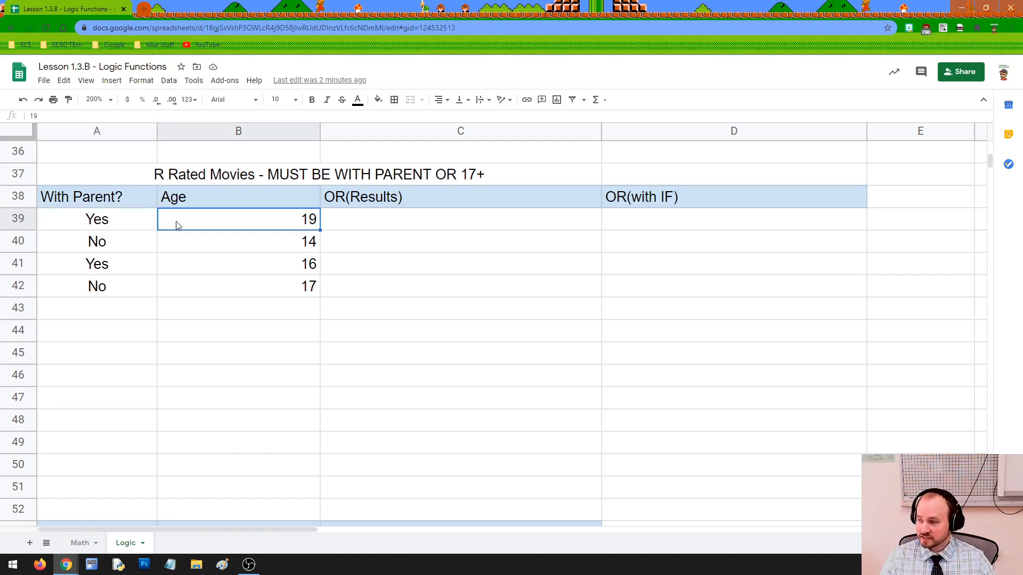
left_click(126, 245)
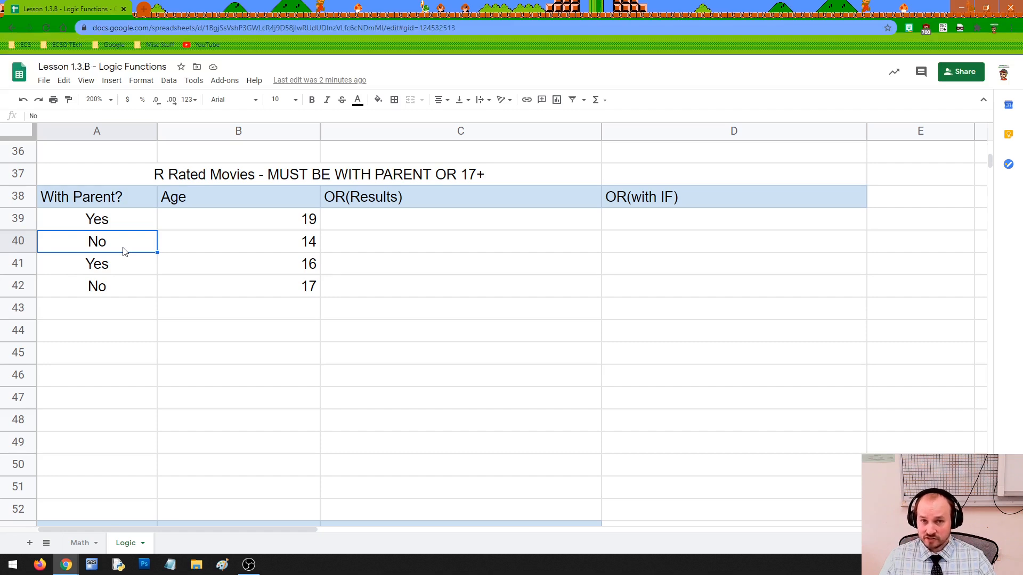
left_click(188, 244)
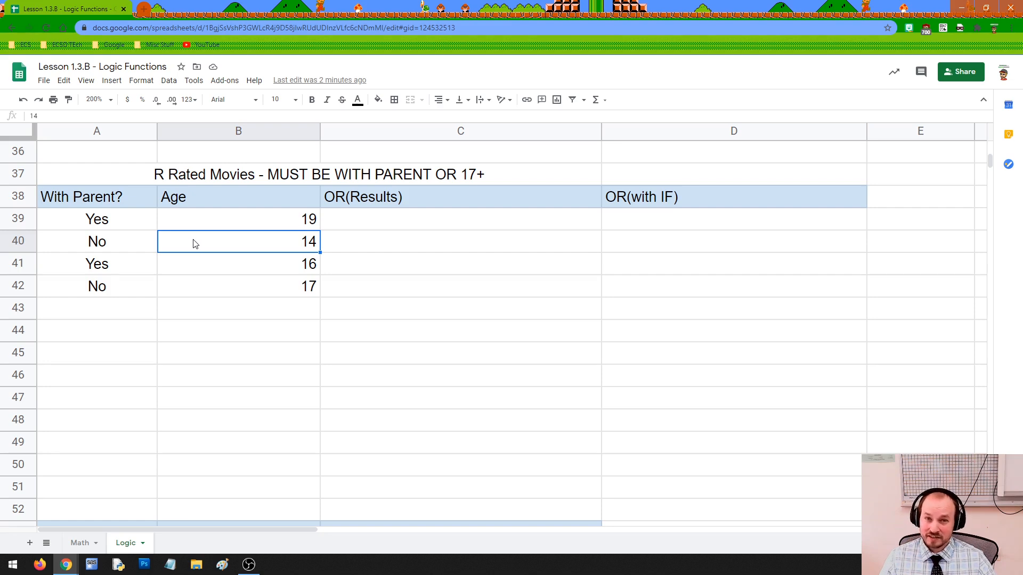
left_click(116, 240)
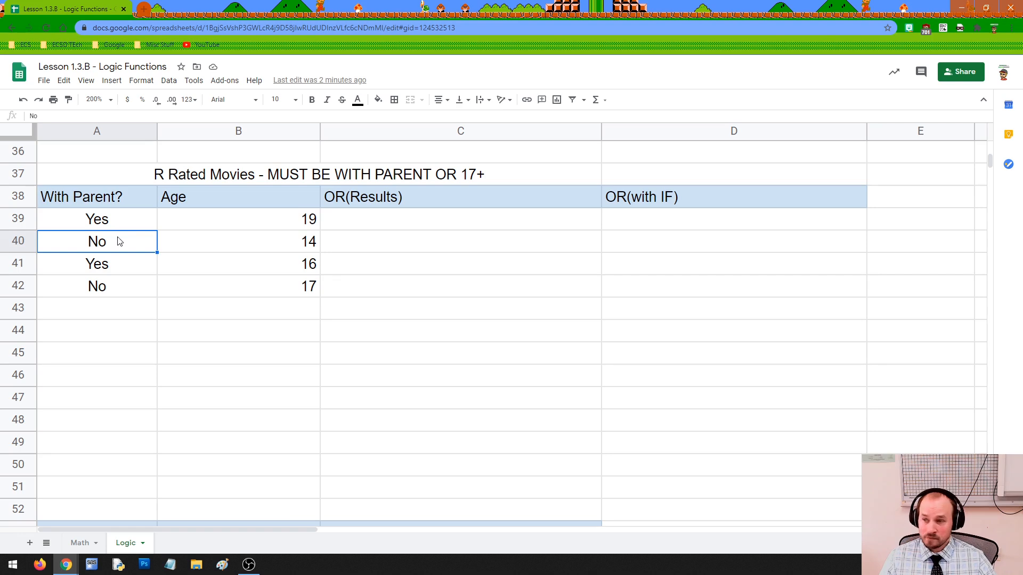
left_click(219, 249)
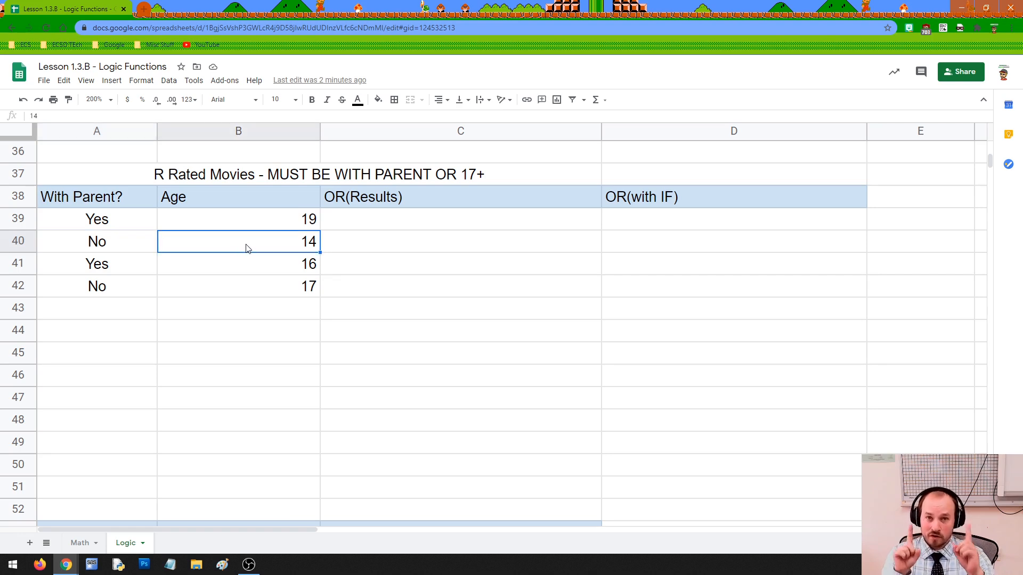
Examine the With Parent? and Age values in rows 41 and 42, and compare all four rows against the movie rule.
left_click(116, 265)
left_click(178, 267)
left_click(133, 267)
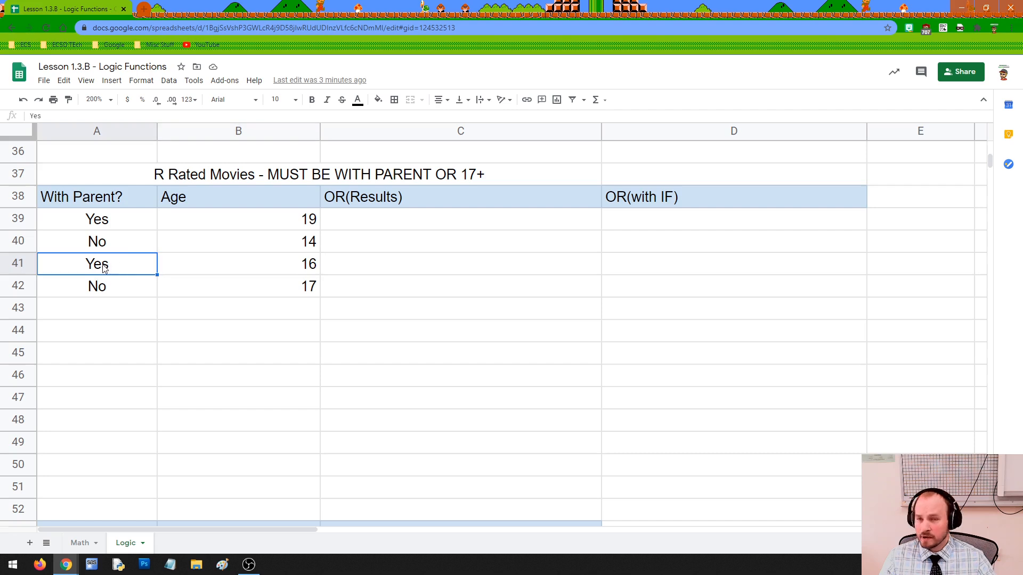
left_click(191, 267)
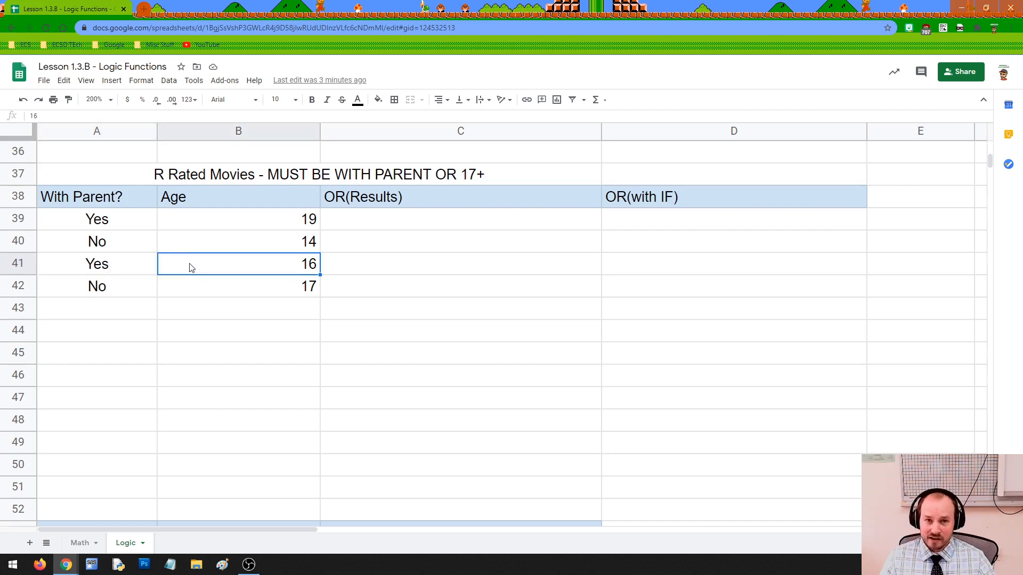
left_click(126, 262)
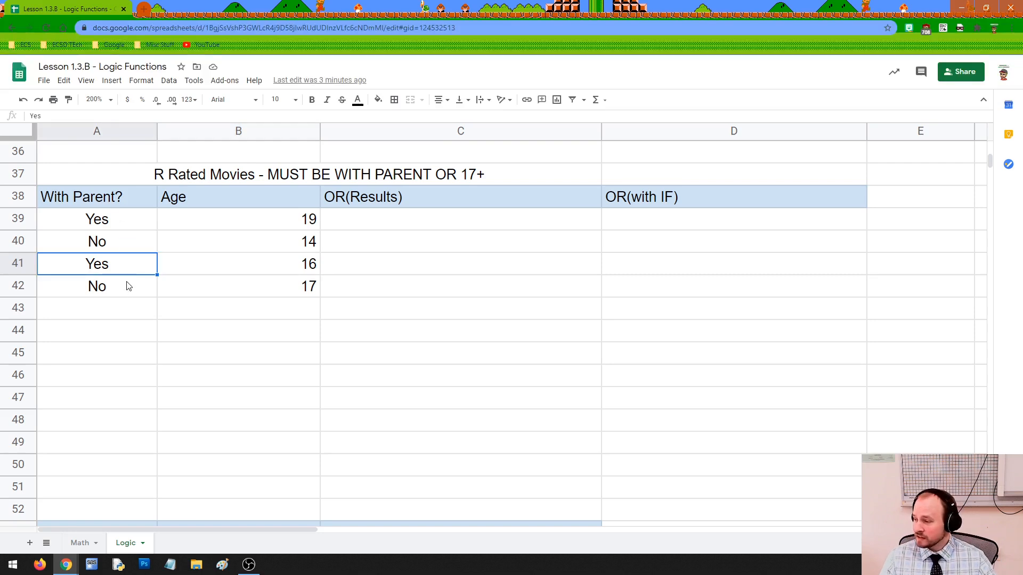
left_click(120, 293)
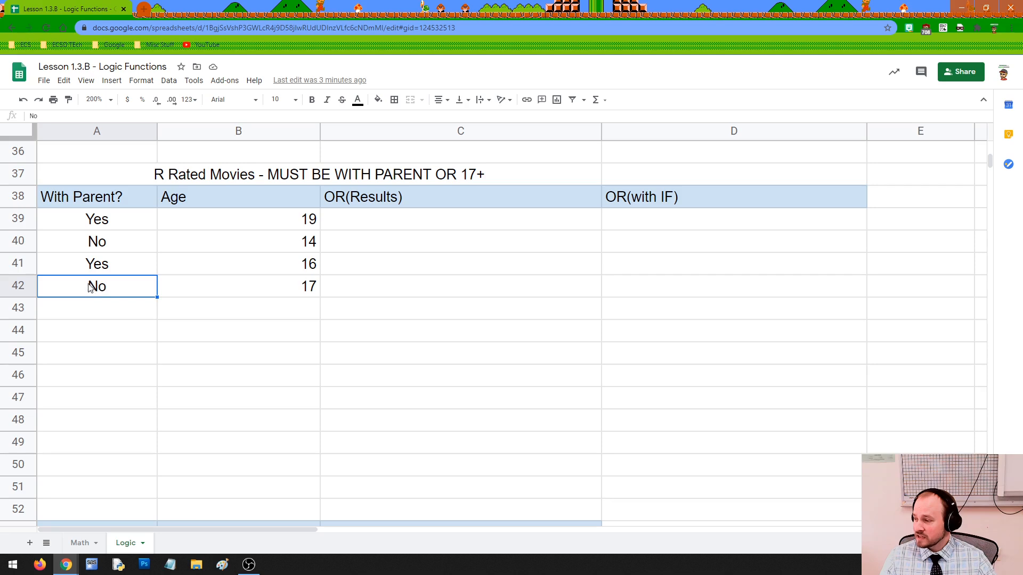
left_click(189, 296)
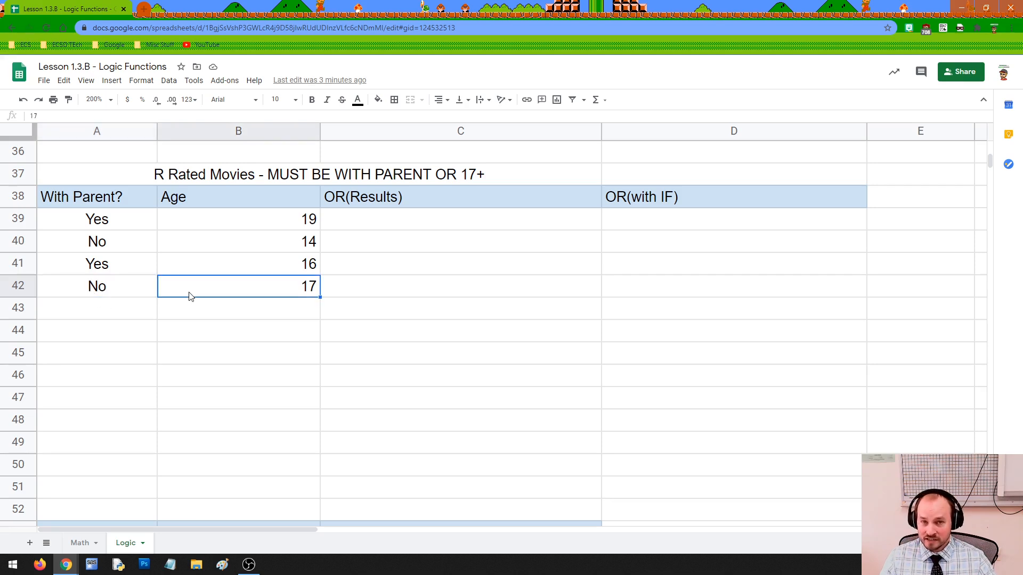
left_click_drag(137, 224, 191, 226)
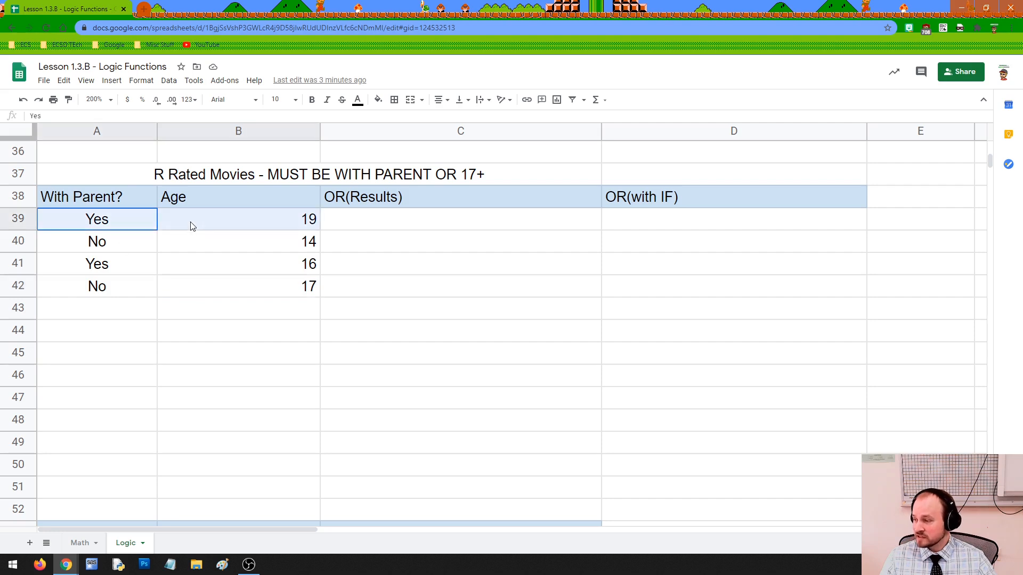
left_click_drag(142, 249, 175, 283)
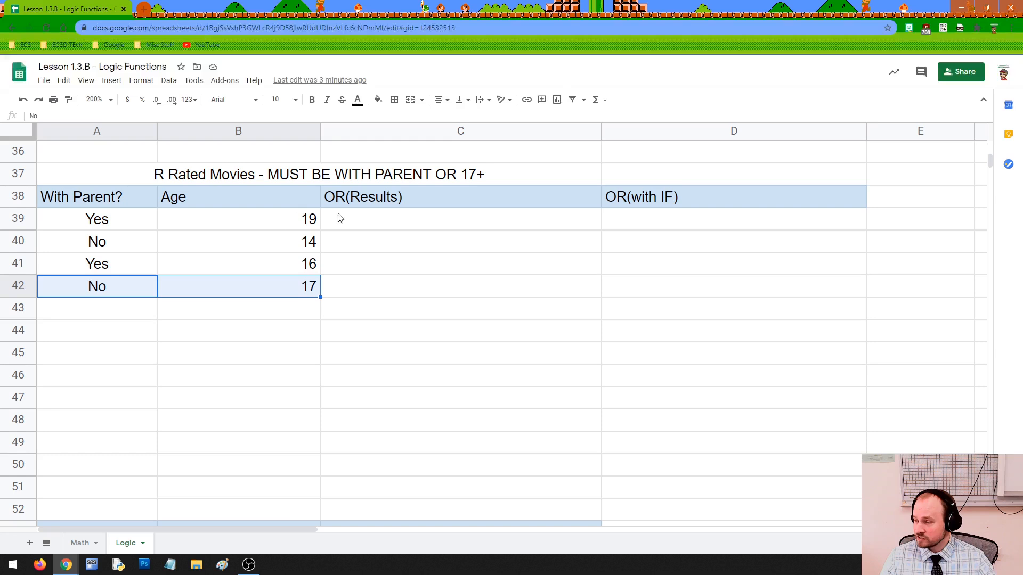
Start an OR formula in C39 with A39="Yes" as its first condition.
left_click(350, 219)
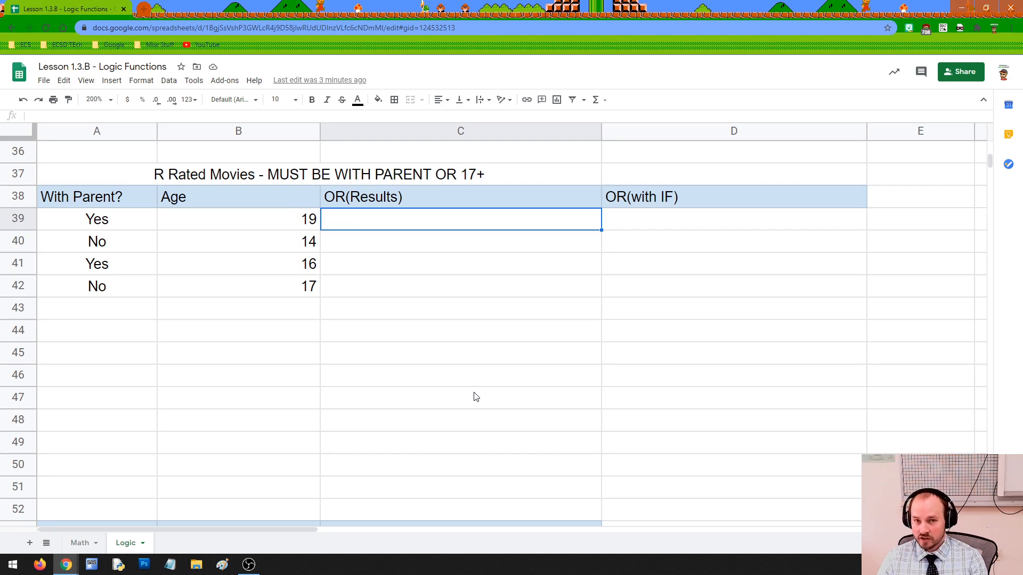
type("=OR")
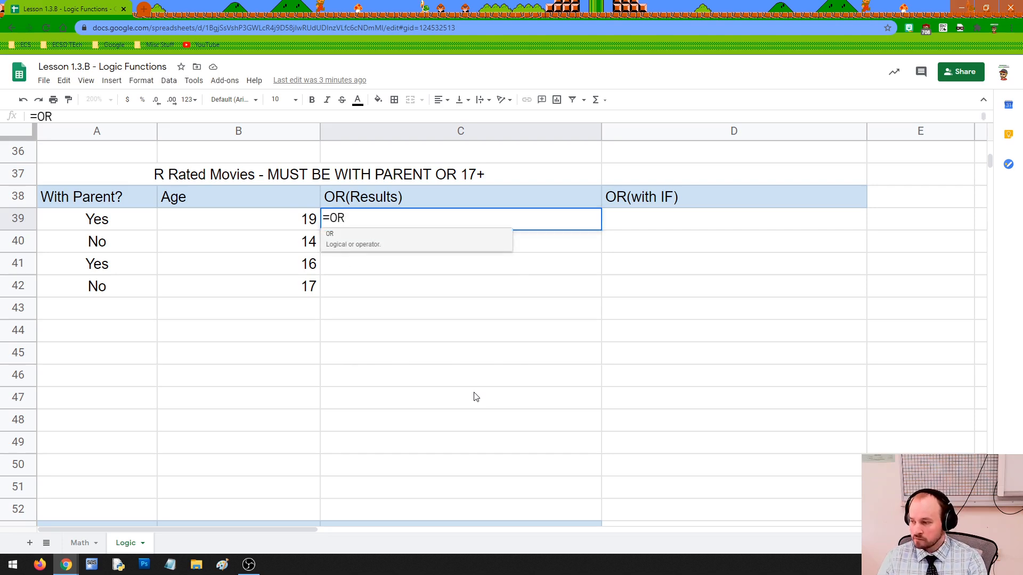
type("(")
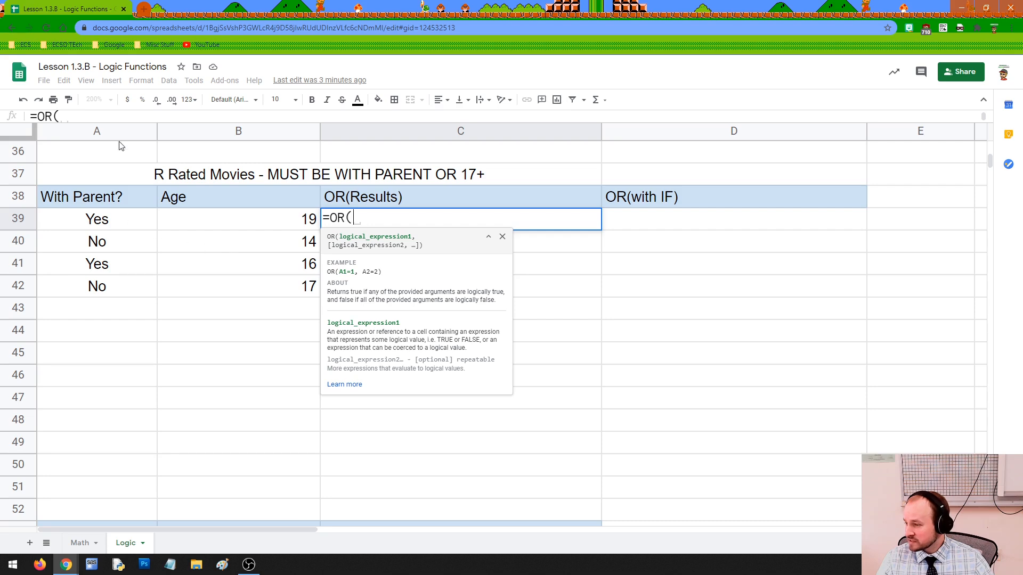
left_click(75, 223)
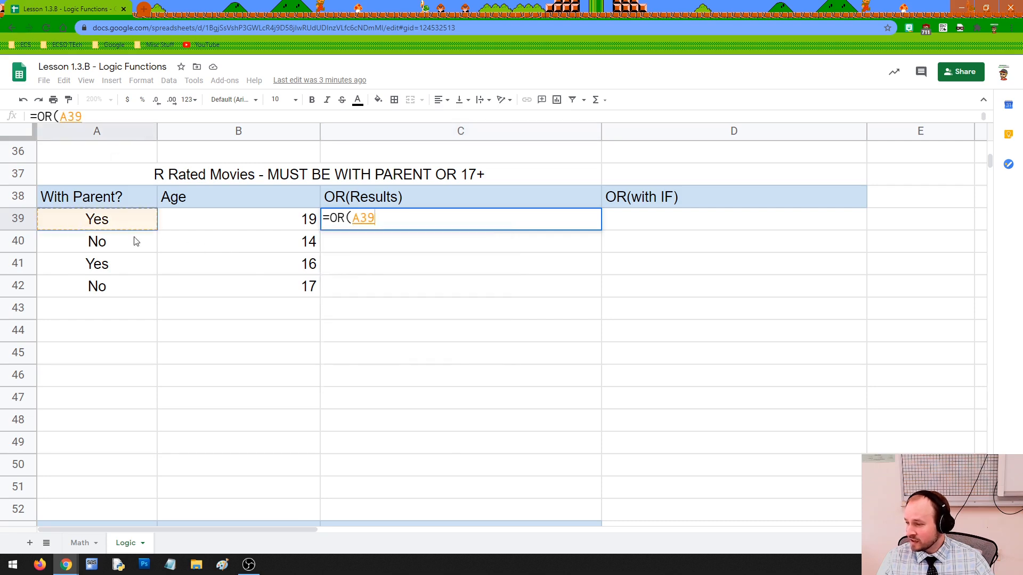
type("=\"yes")
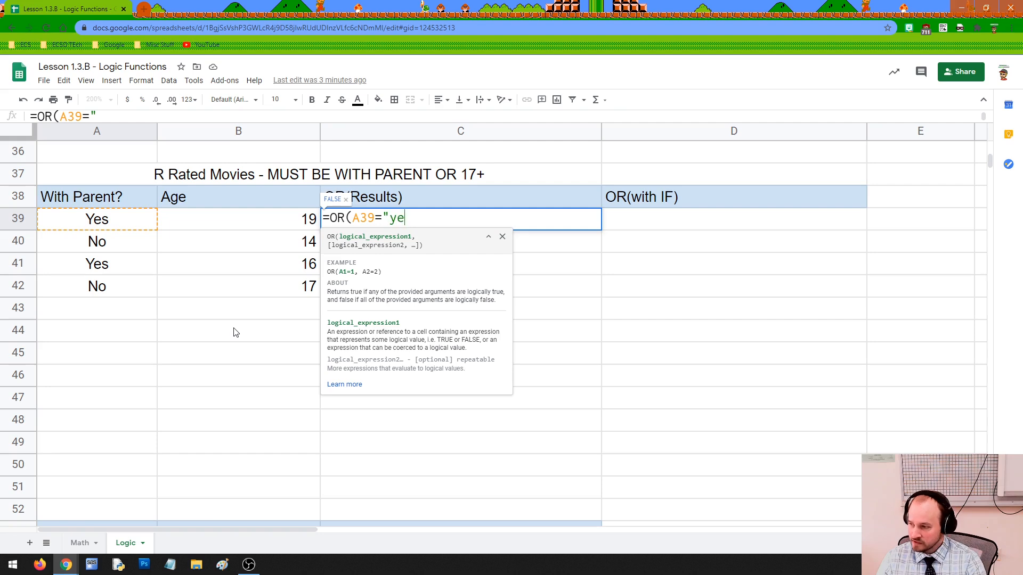
key("BackSpace")
key("BackSpace")
key("BackSpace")
type("Yes\"")
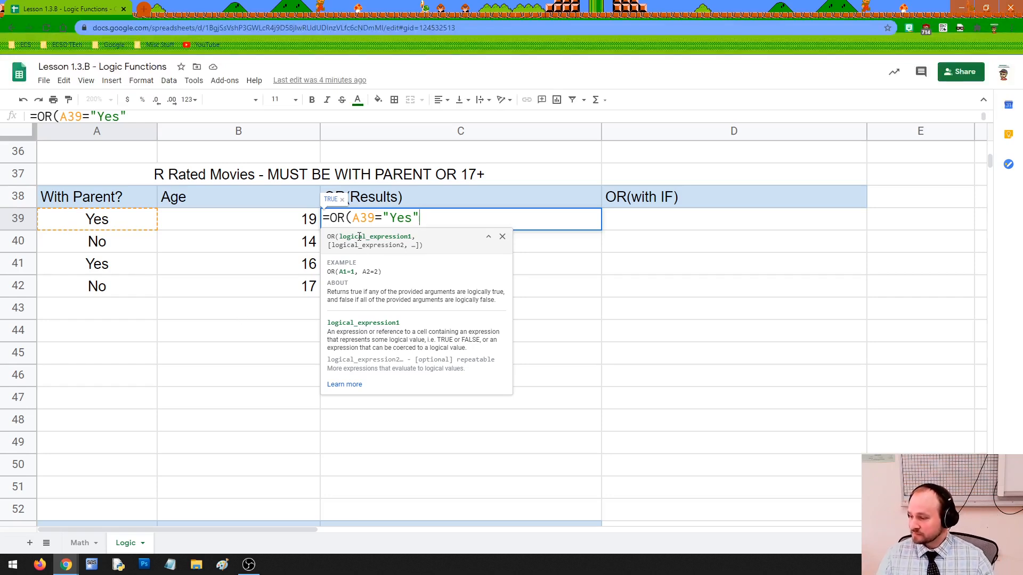
left_click_drag(419, 217, 382, 216)
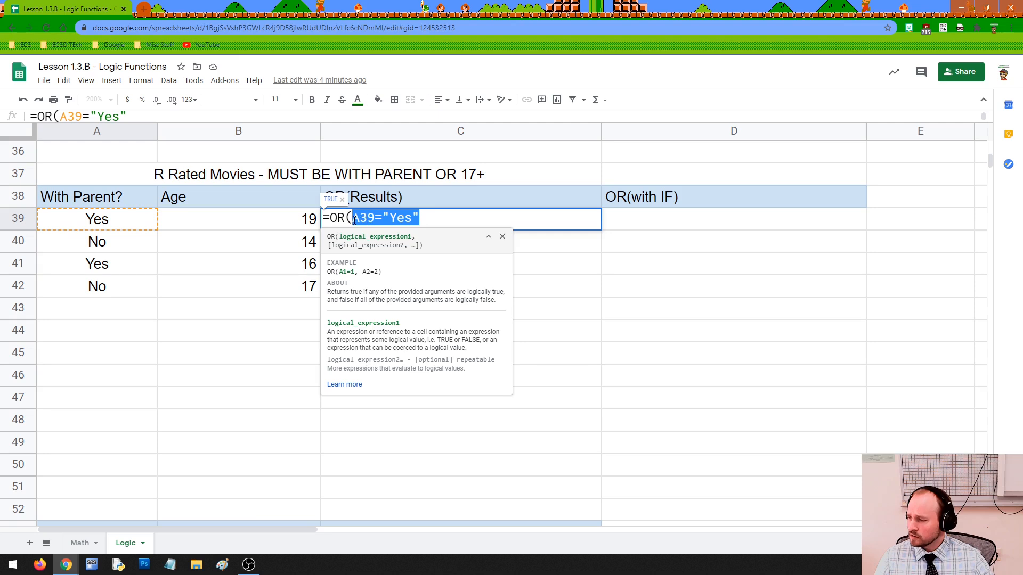
left_click(428, 215)
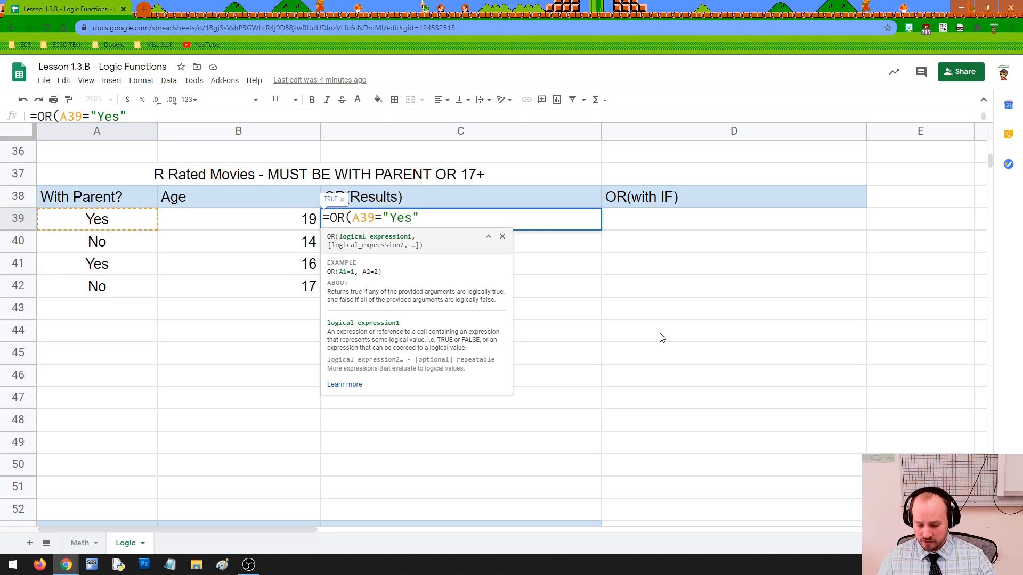
Complete the C39 OR formula with the second condition B39>=17 and fill it down through C42.
type(",")
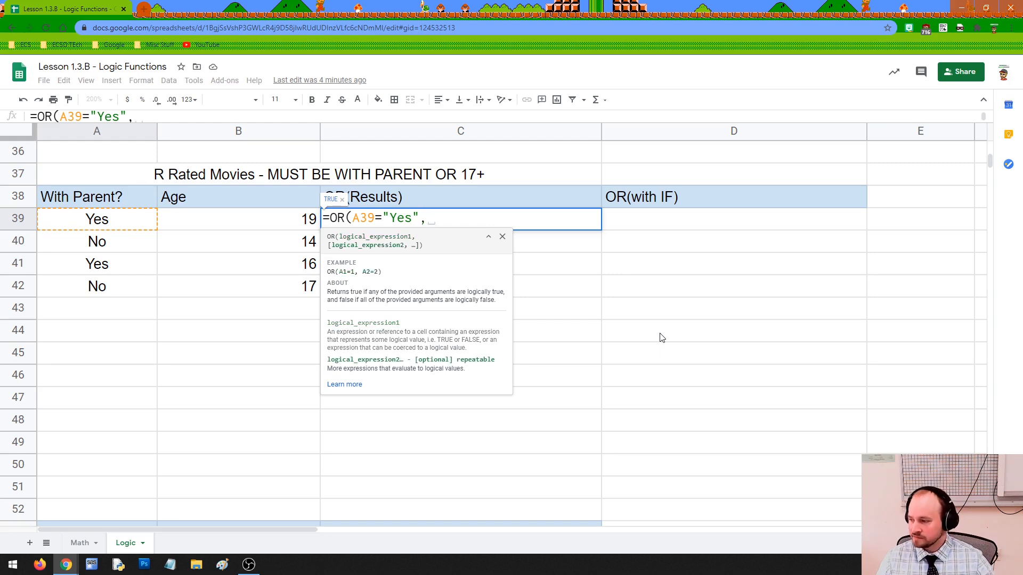
left_click(294, 227)
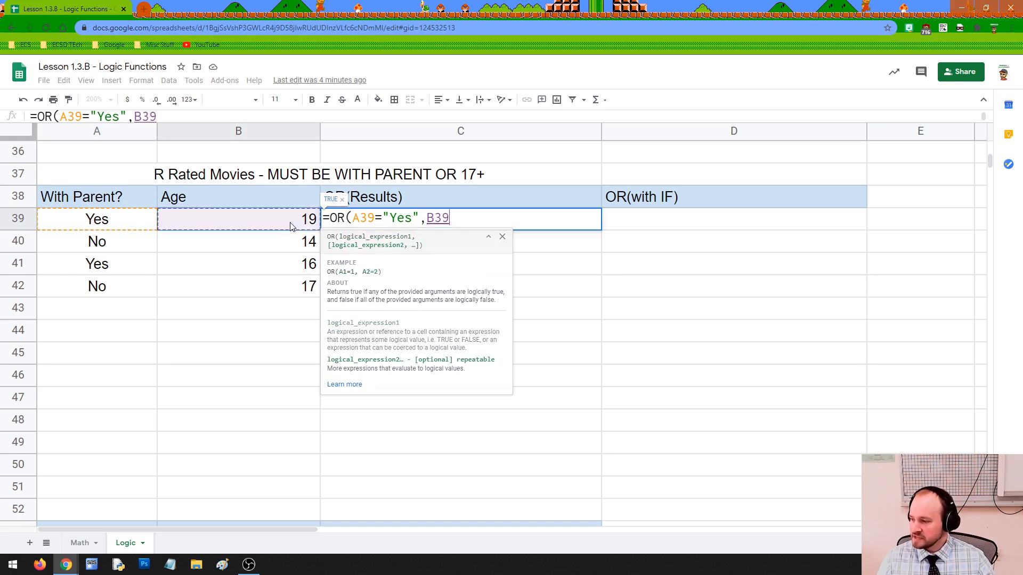
type(">=17")
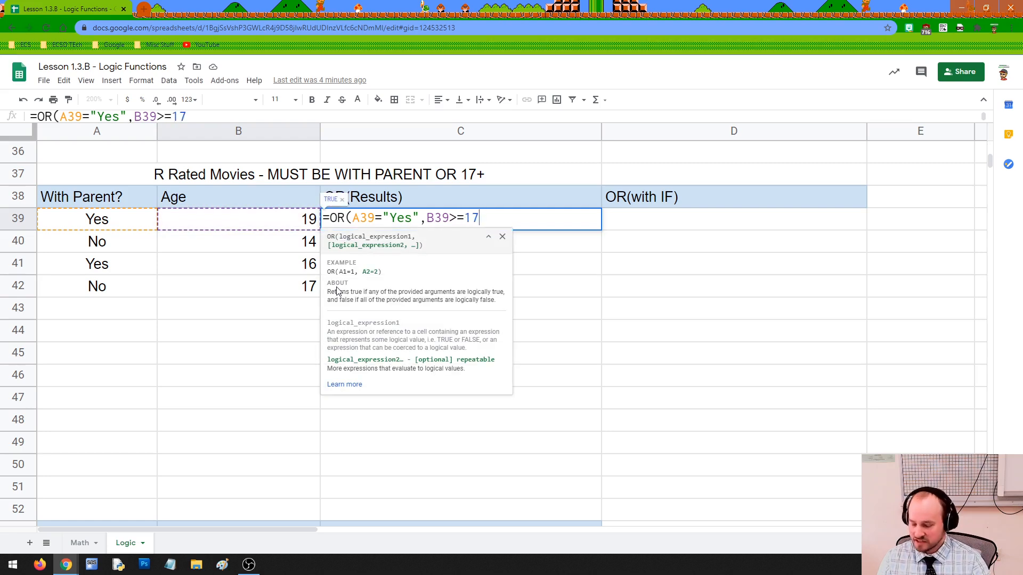
type(")")
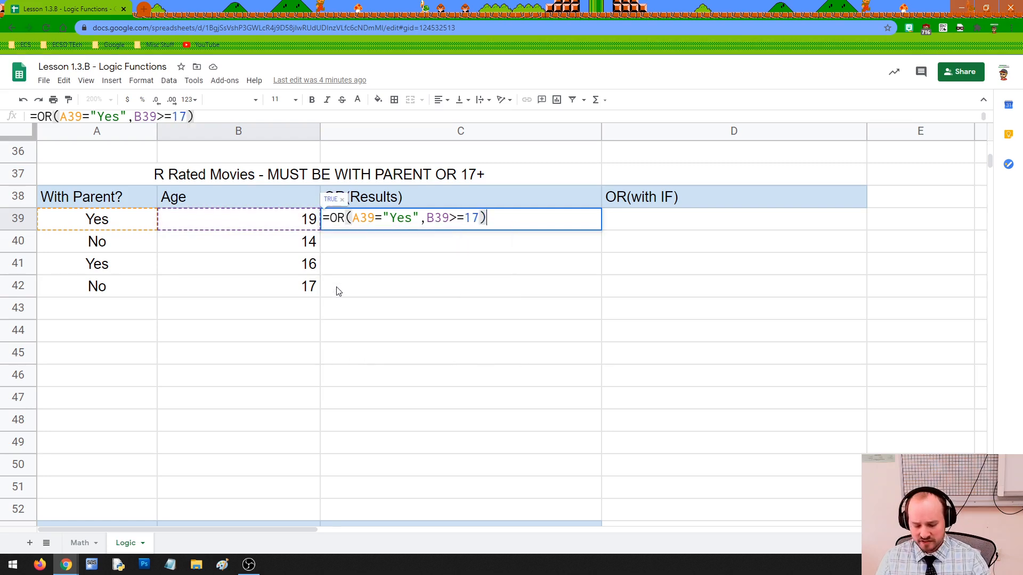
key("Return")
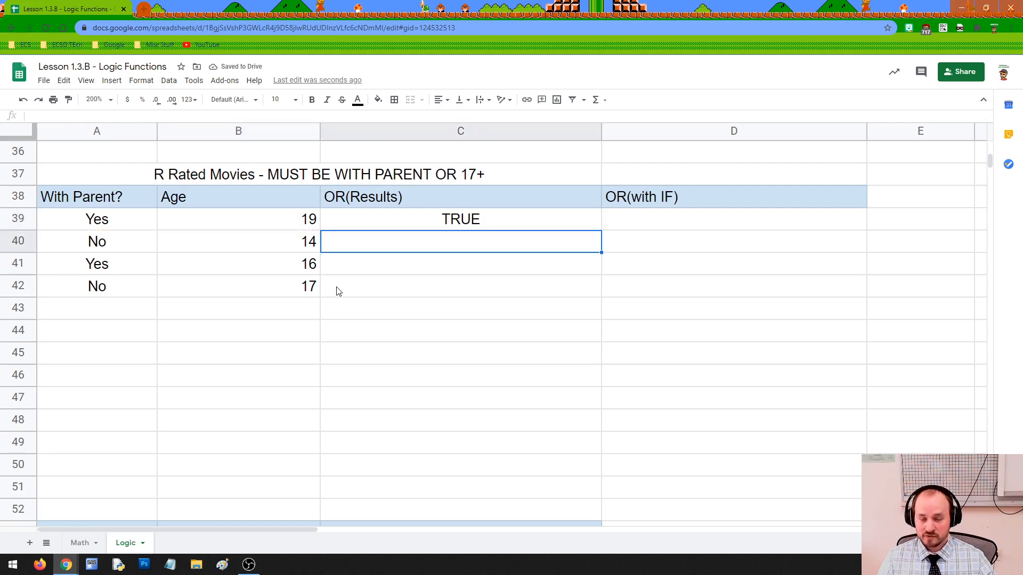
left_click(398, 227)
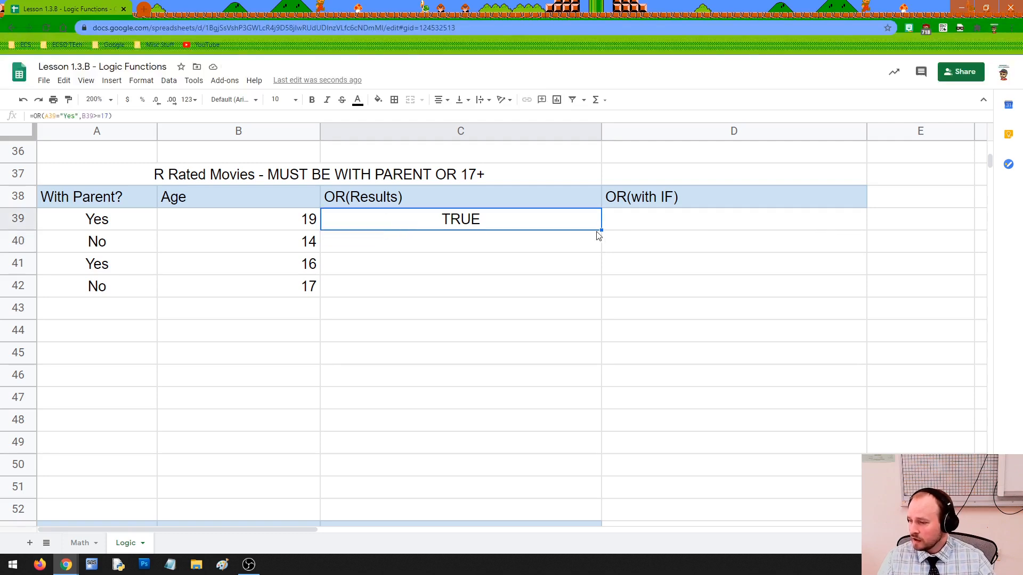
left_click_drag(601, 230, 600, 297)
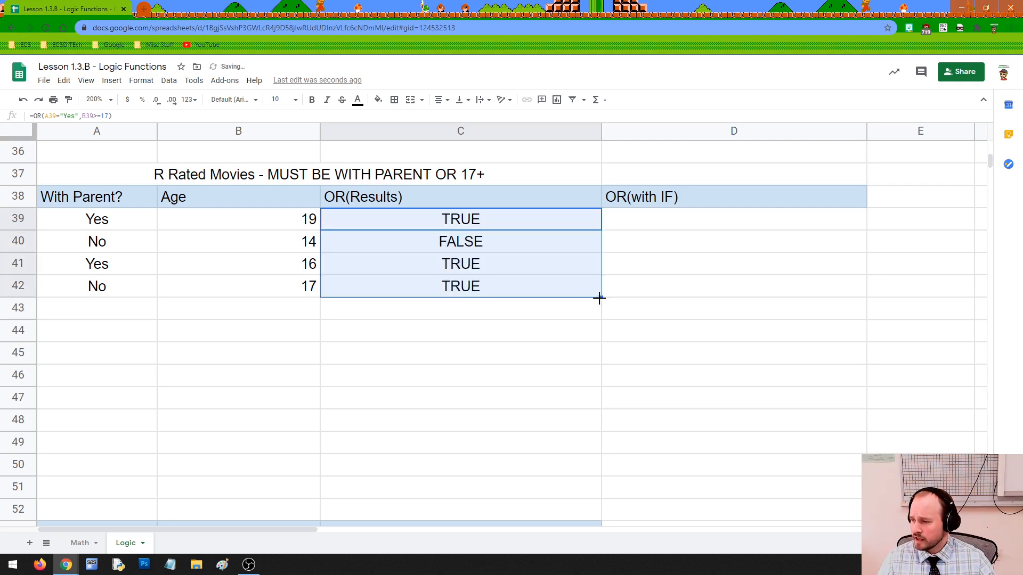
Review the OR results in C39:C42 against each row's With Parent? and Age values.
left_click(476, 228)
left_click(481, 242)
left_click(484, 264)
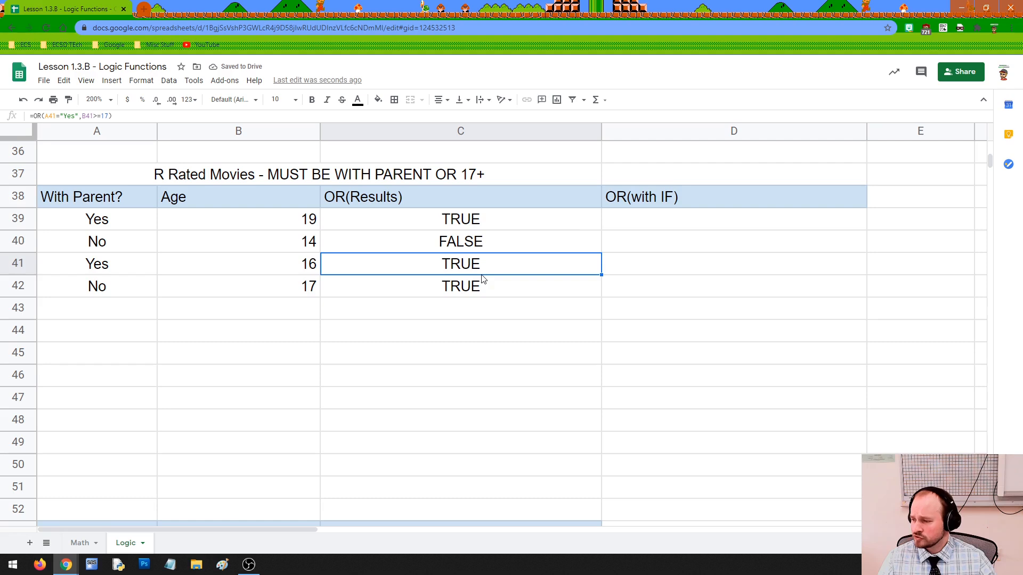
left_click(484, 288)
left_click_drag(133, 224, 183, 244)
left_click_drag(125, 268, 194, 278)
left_click_drag(133, 290, 180, 290)
left_click(191, 292)
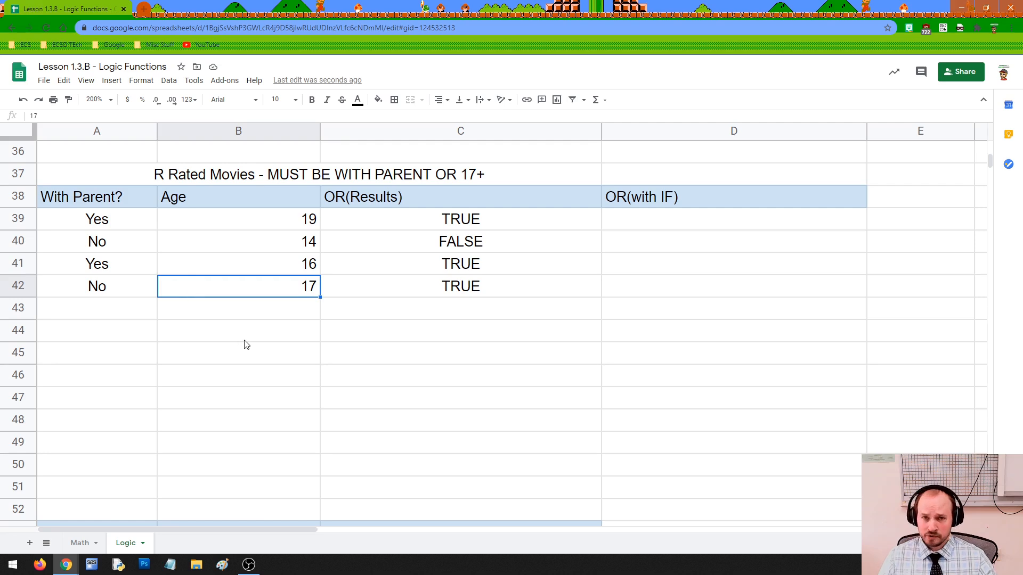
left_click_drag(469, 216, 469, 286)
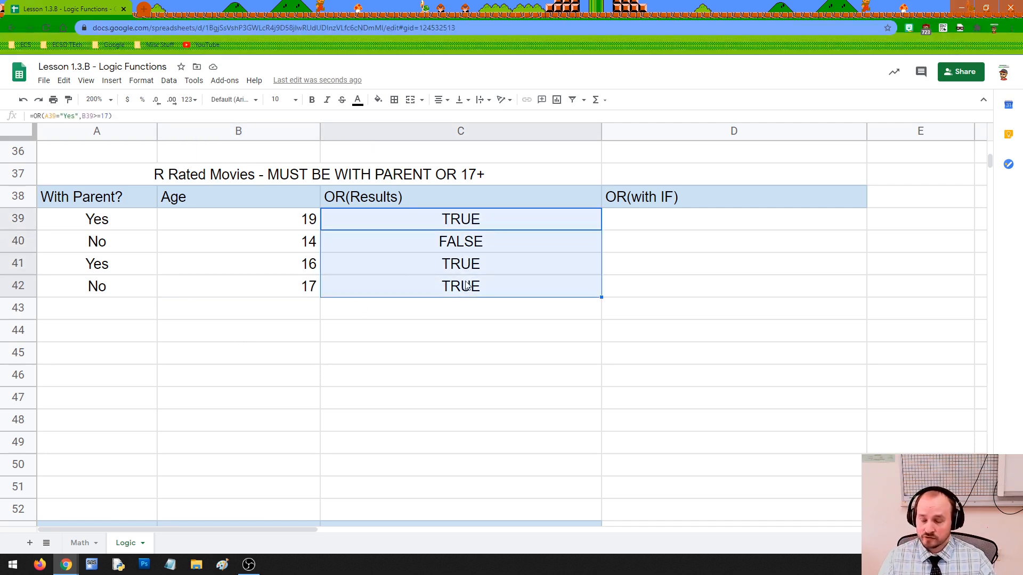
left_click(408, 230)
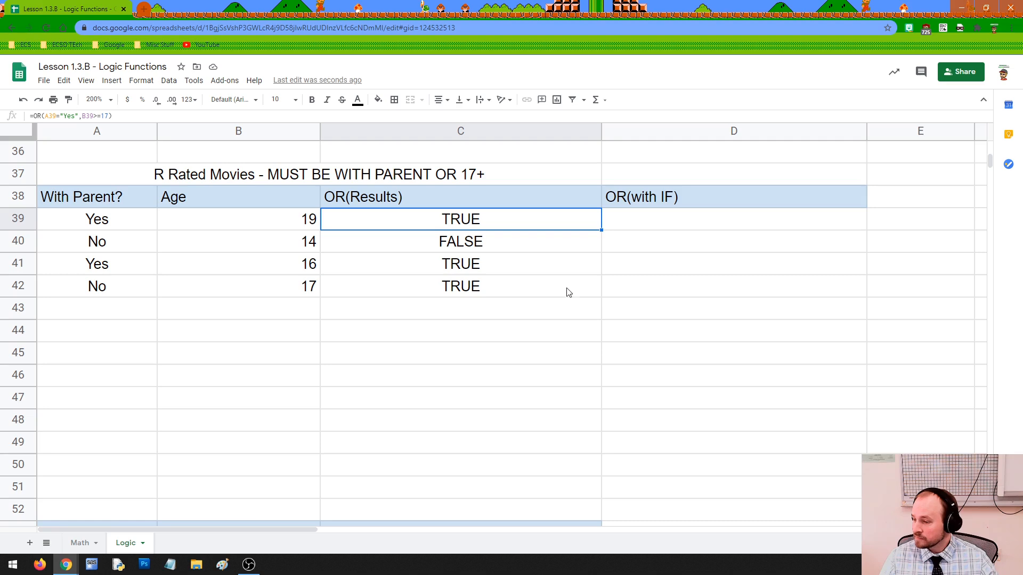
Start an IF formula in D39 that tests whether C39=TRUE.
left_click(625, 220)
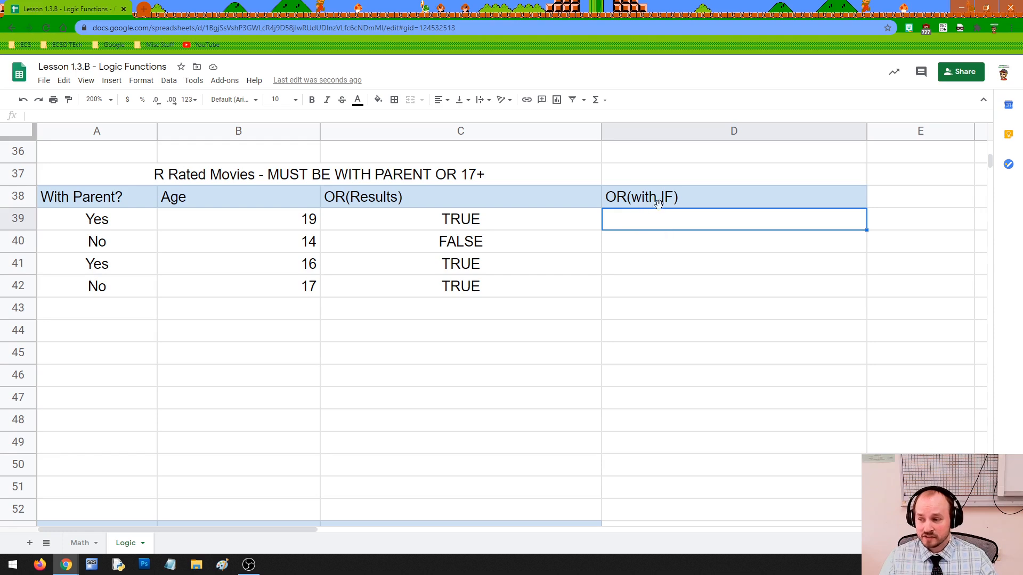
double_click(641, 197)
left_click_drag(630, 196, 675, 196)
left_click(645, 228)
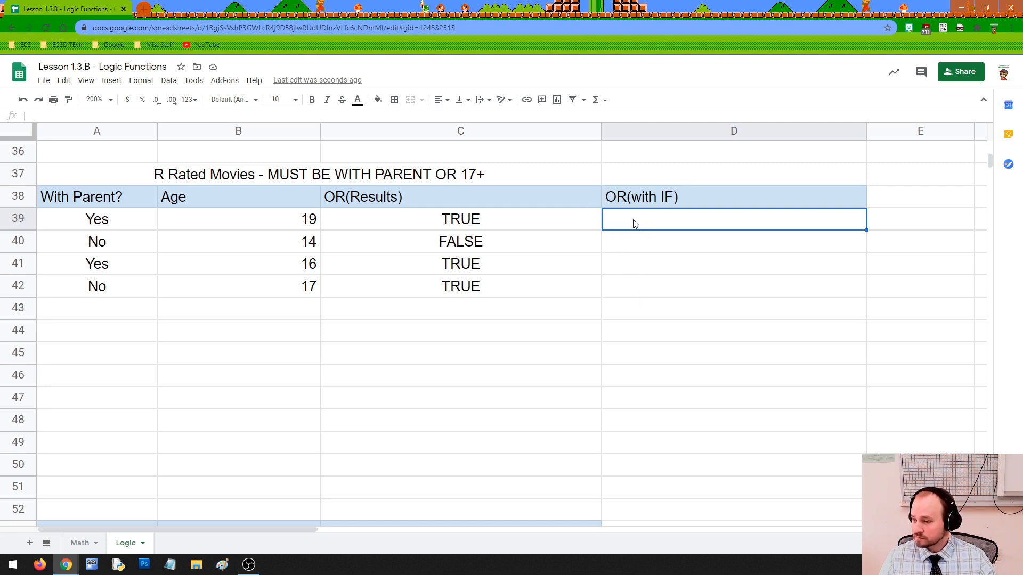
double_click(632, 223)
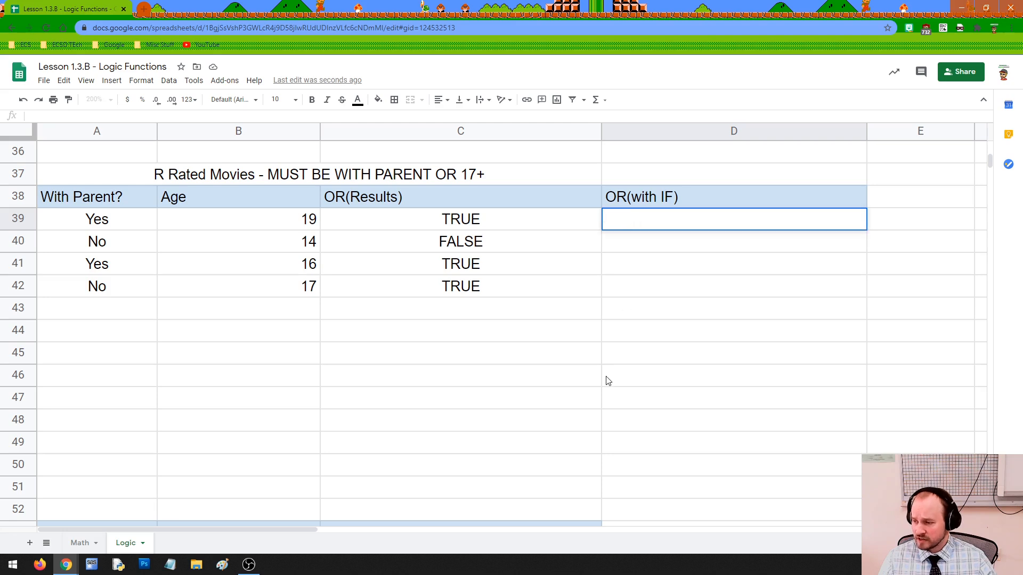
type("=IF")
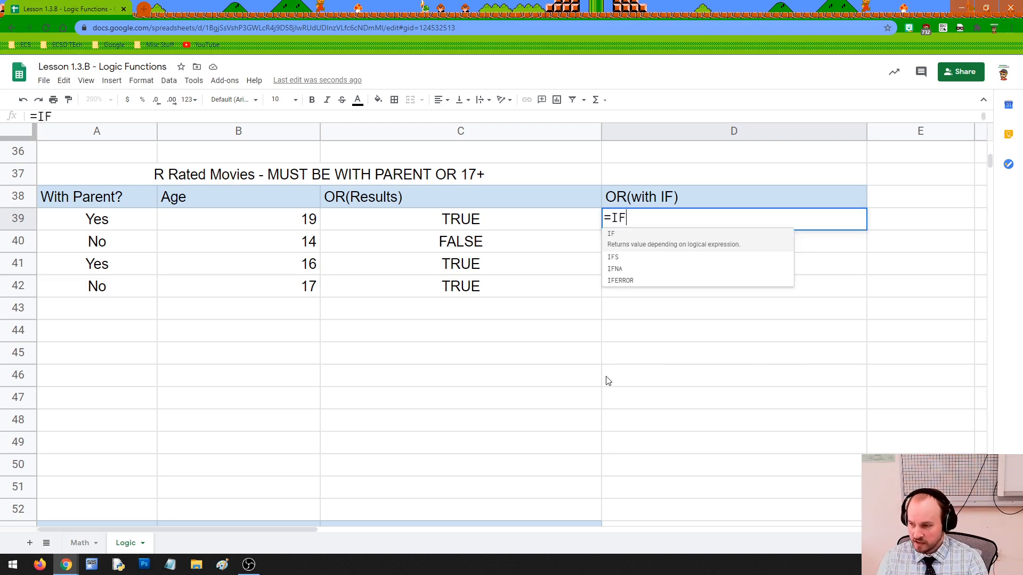
type("(")
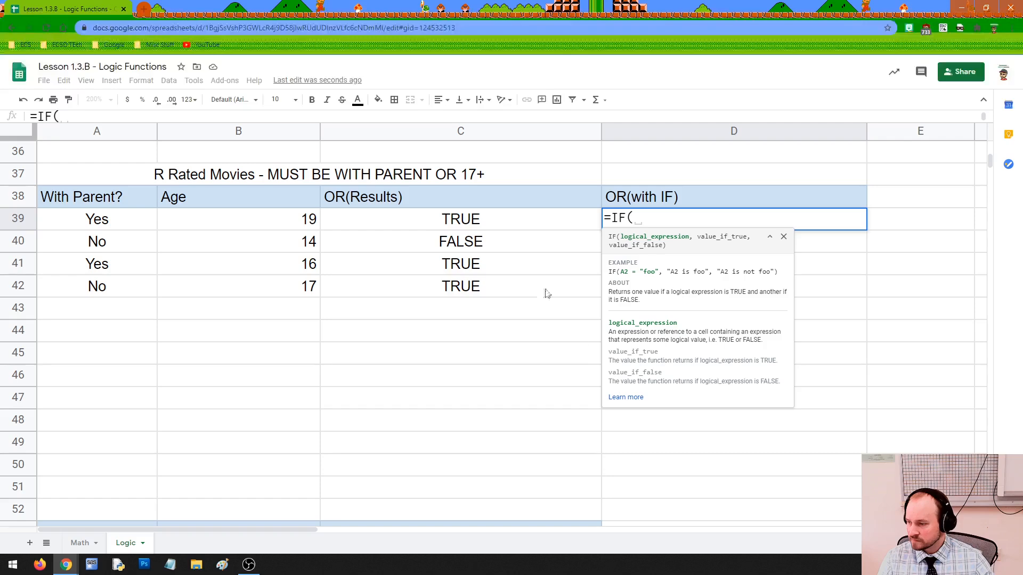
left_click(476, 226)
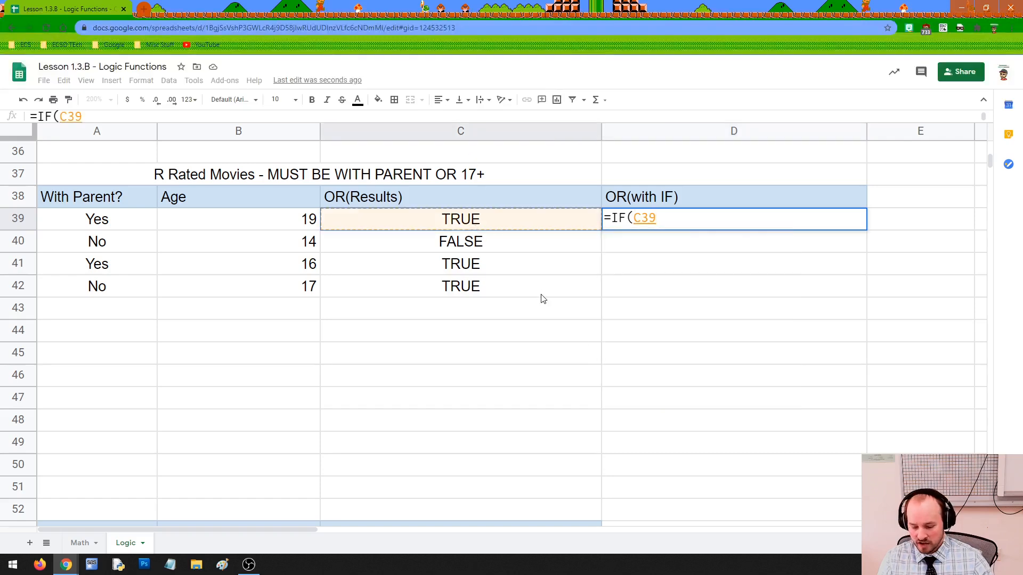
type("=TRUE")
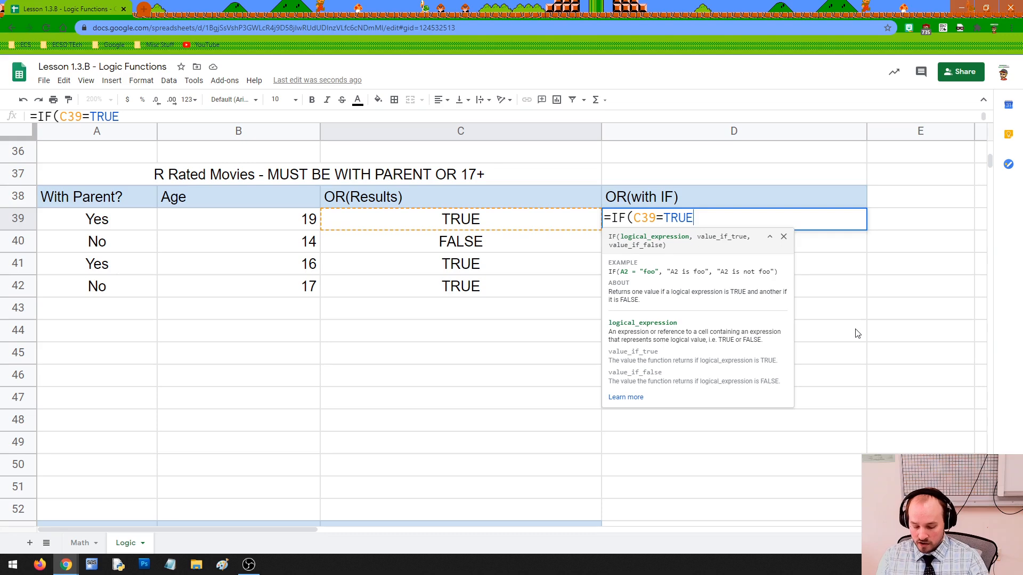
Complete the D39 IF formula with "Welcome" as the true value and "Not allowed" as the false value.
type(", \"")
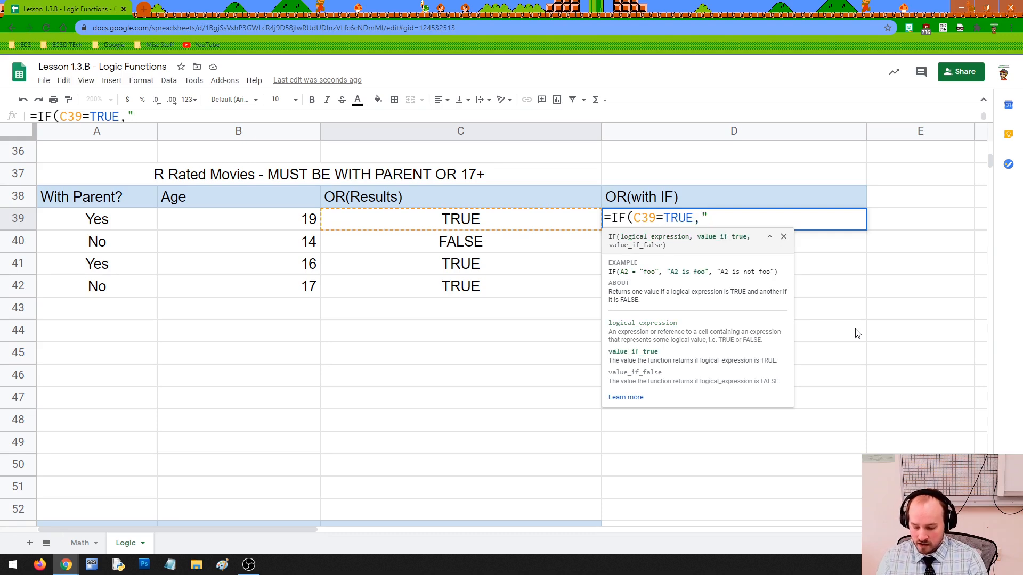
type("Welcome")
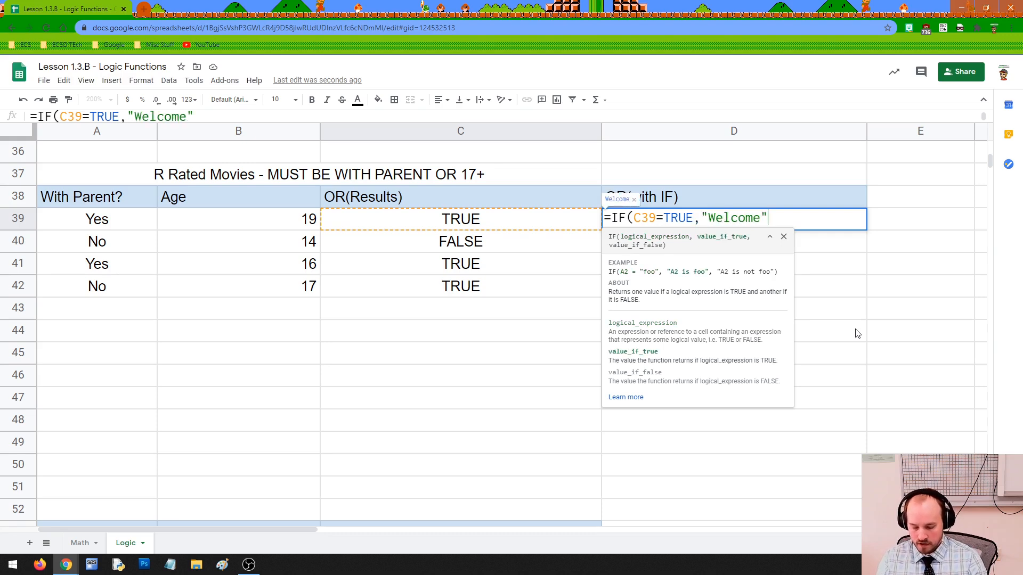
type("\", ")
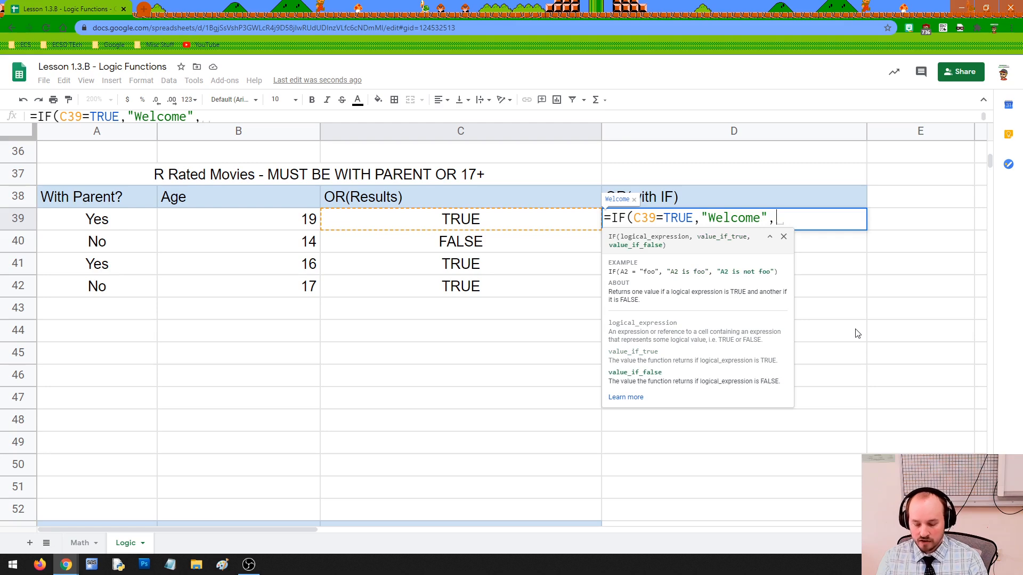
type("\"Not allow")
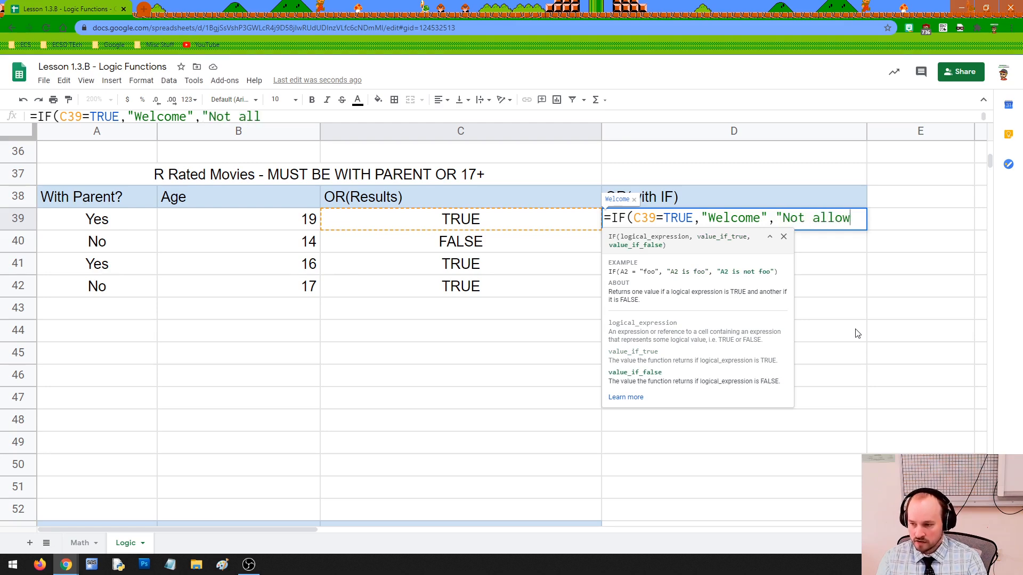
type("ed\"")
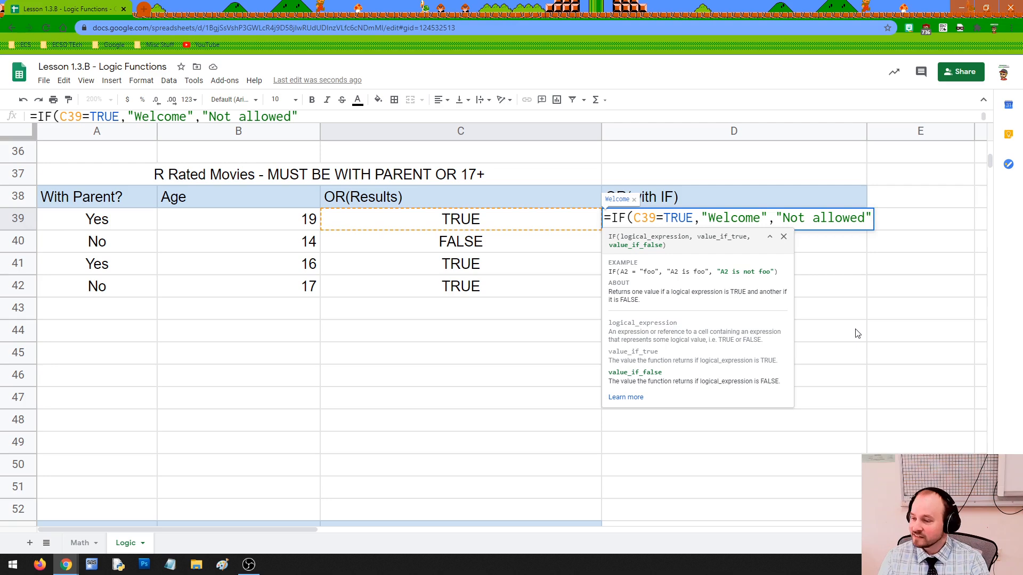
type(")")
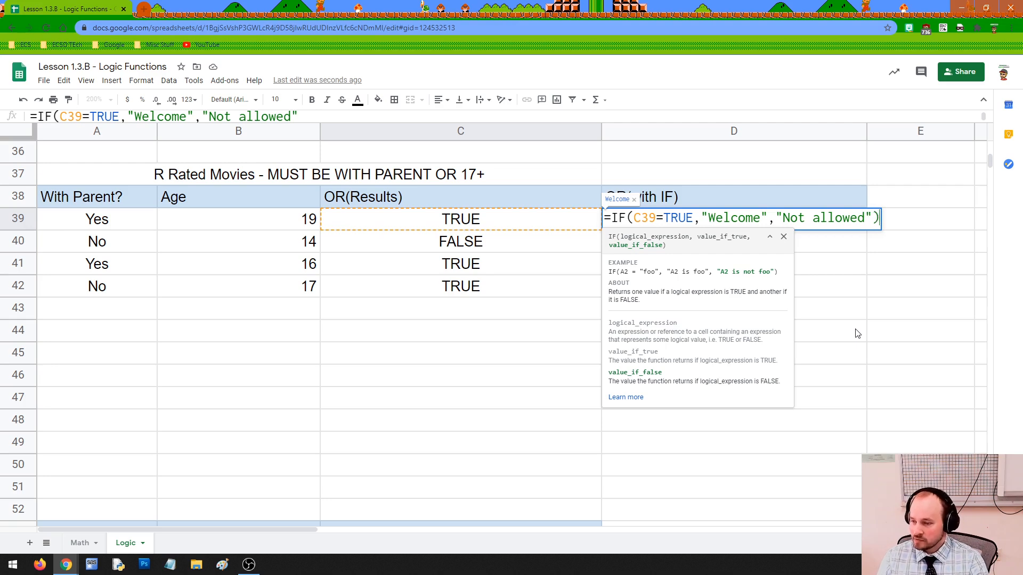
left_click_drag(632, 219, 690, 212)
left_click_drag(691, 211, 865, 218)
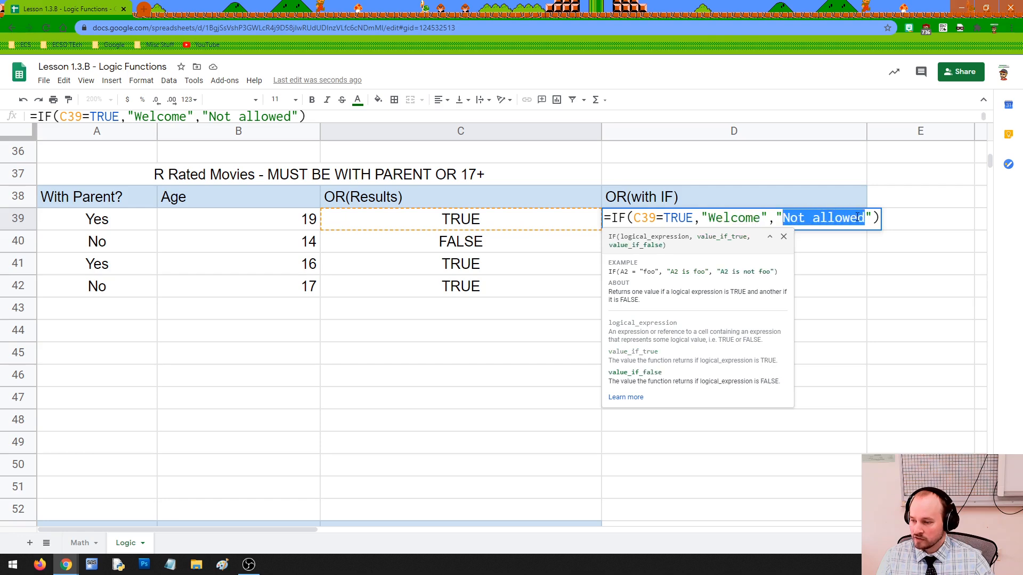
left_click(878, 217)
key("Return")
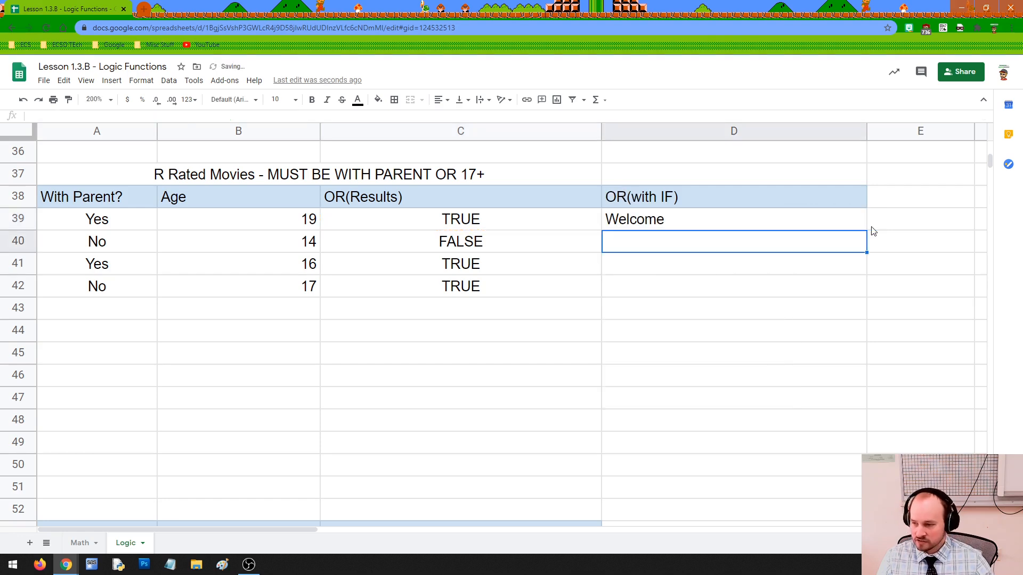
Fill the D39 formula down through D42 and check each row's text against its OR result.
left_click(833, 219)
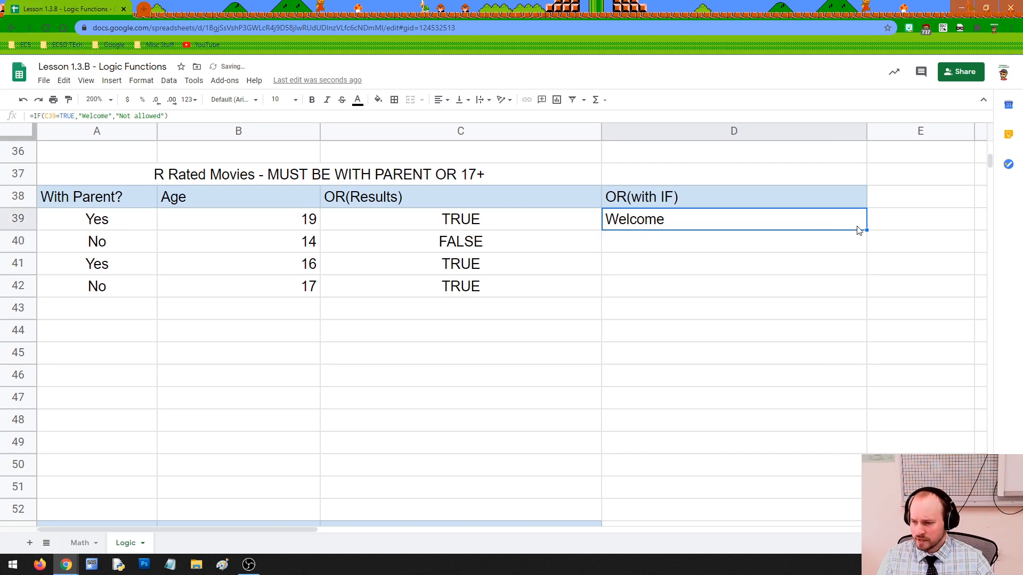
left_click_drag(867, 230, 866, 290)
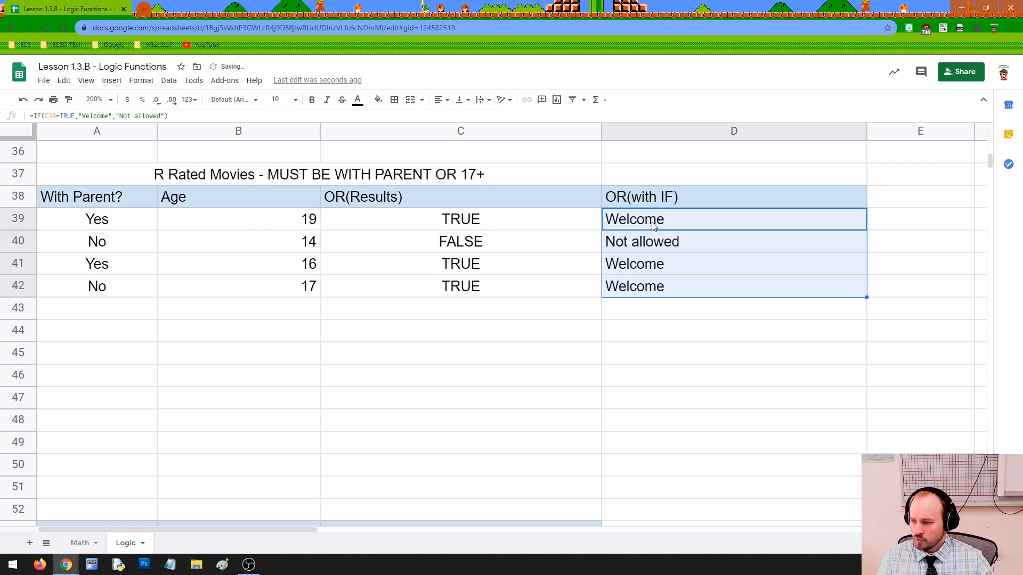
left_click(656, 243)
left_click(659, 264)
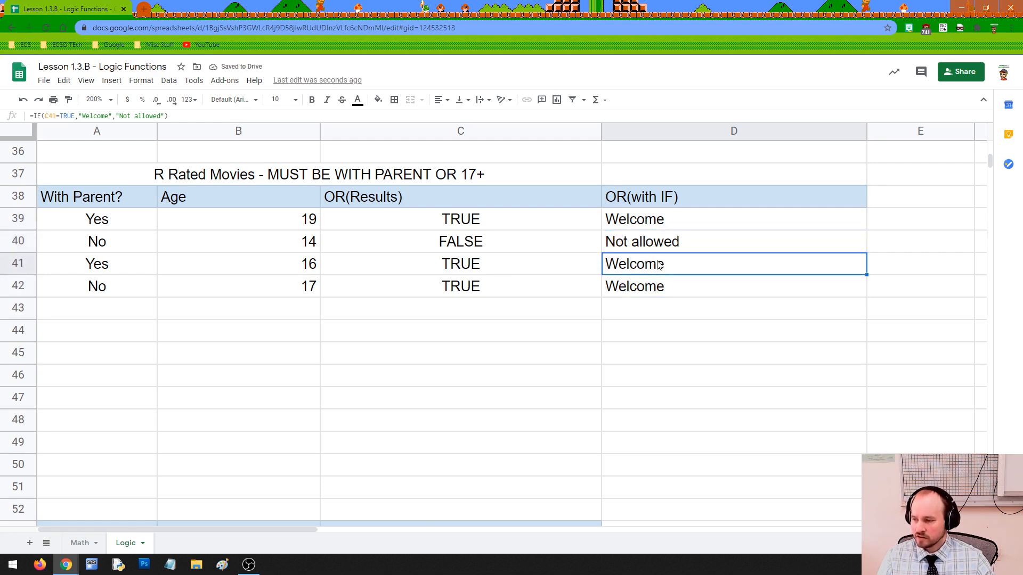
left_click(665, 289)
left_click_drag(593, 228, 613, 288)
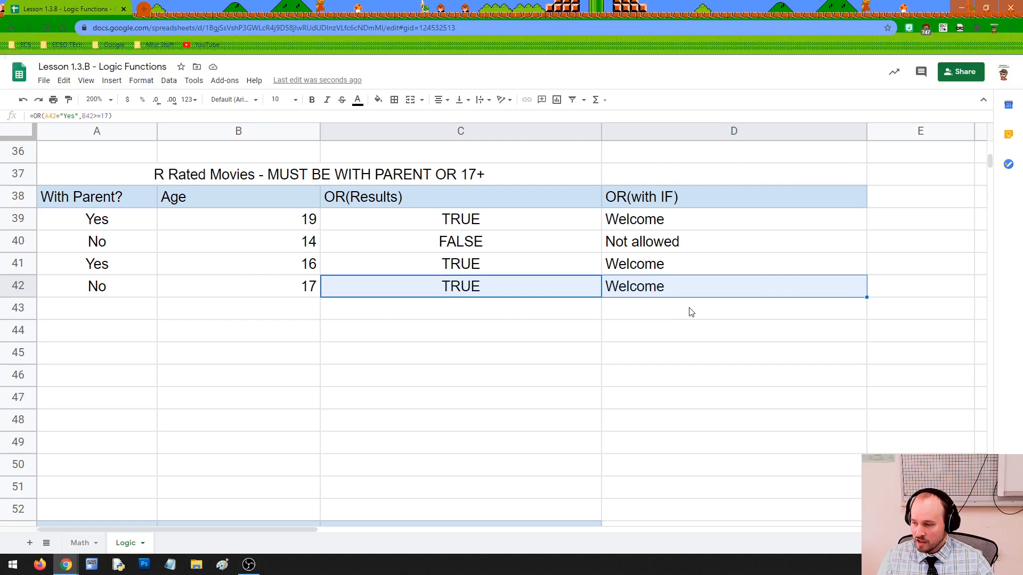
Undo the fill through D42 and the IF formula entry in D39.
key("ctrl+z")
key("ctrl+z")
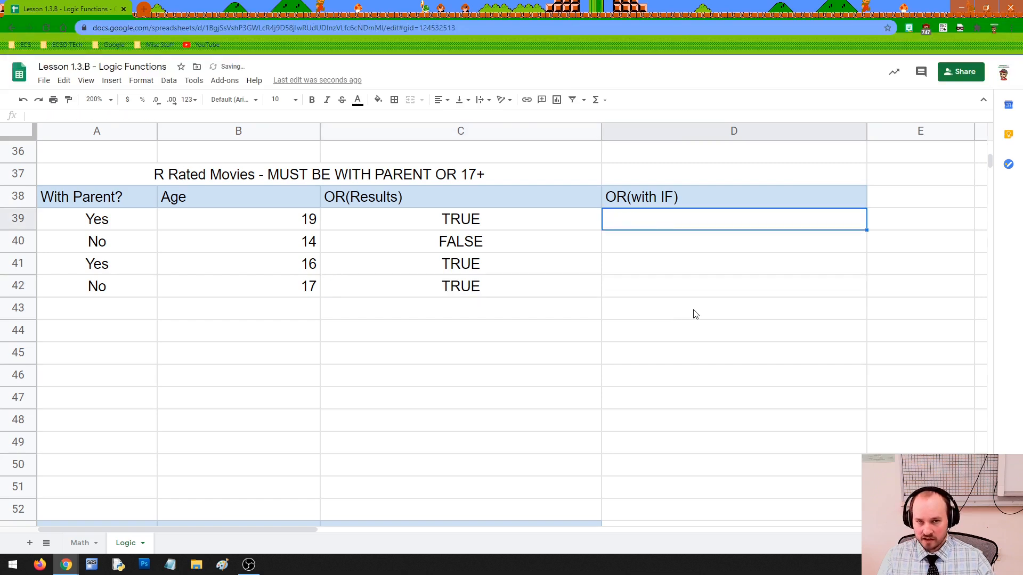
Start an IF formula in D39 with a nested OR test of A39="Yes" and B39>=17.
double_click(636, 221)
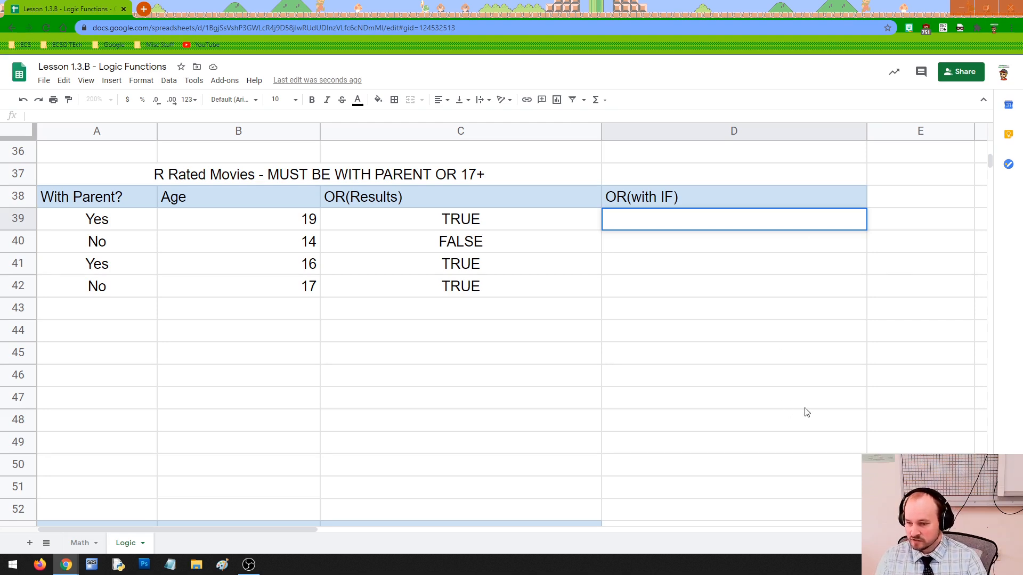
left_click(698, 221)
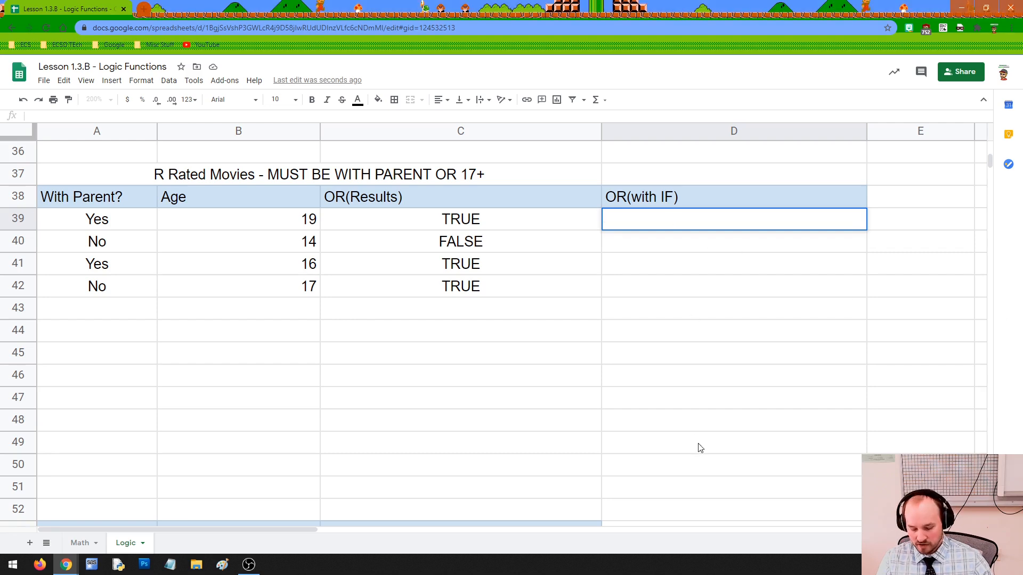
type("=IF")
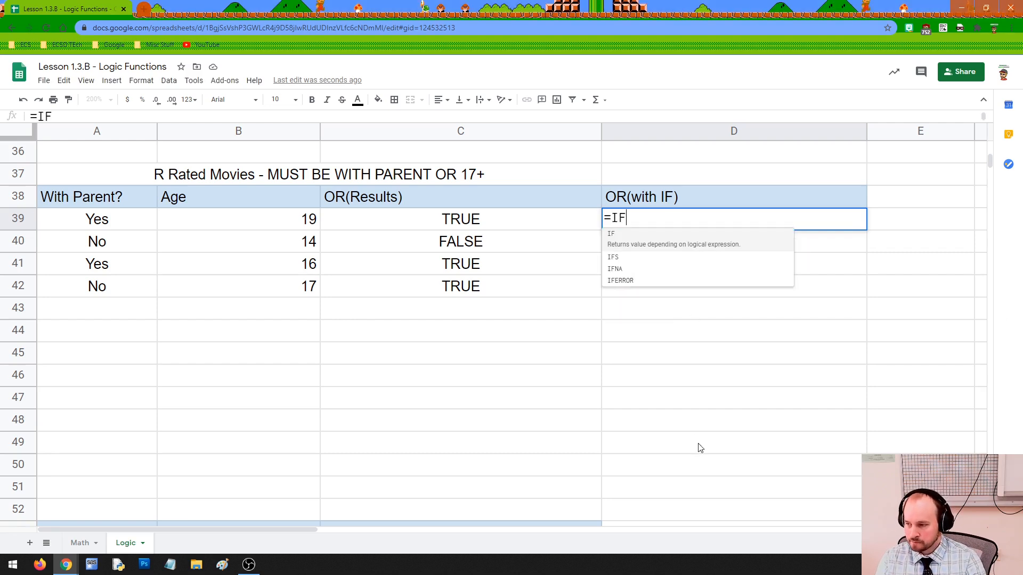
type("(OR(")
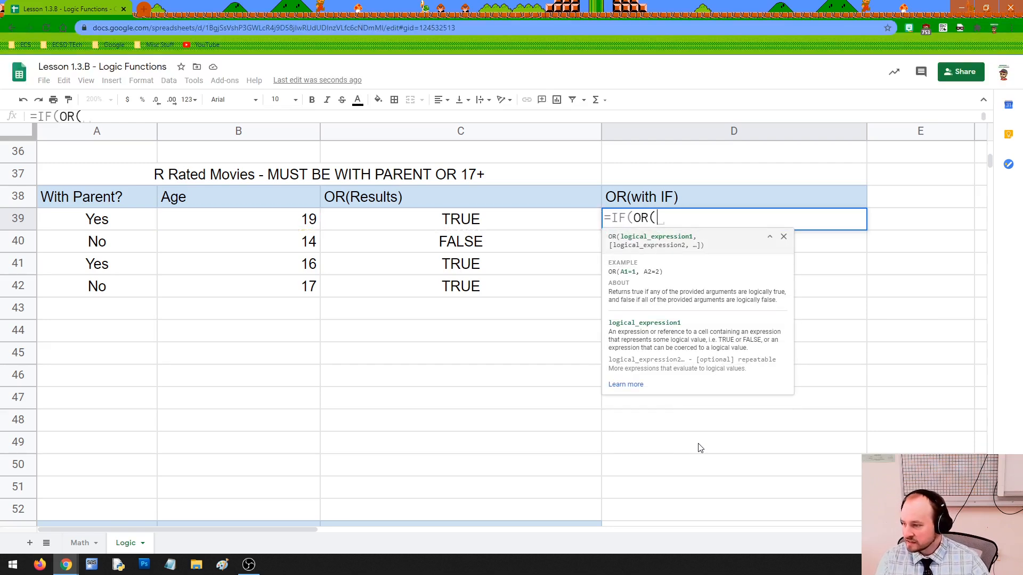
left_click(137, 223)
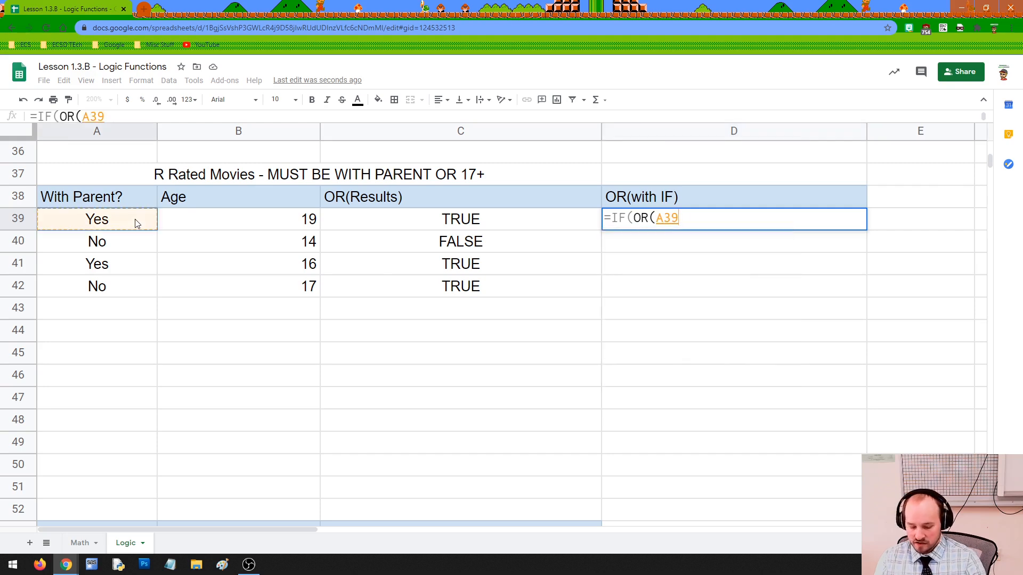
type("=\"Yes")
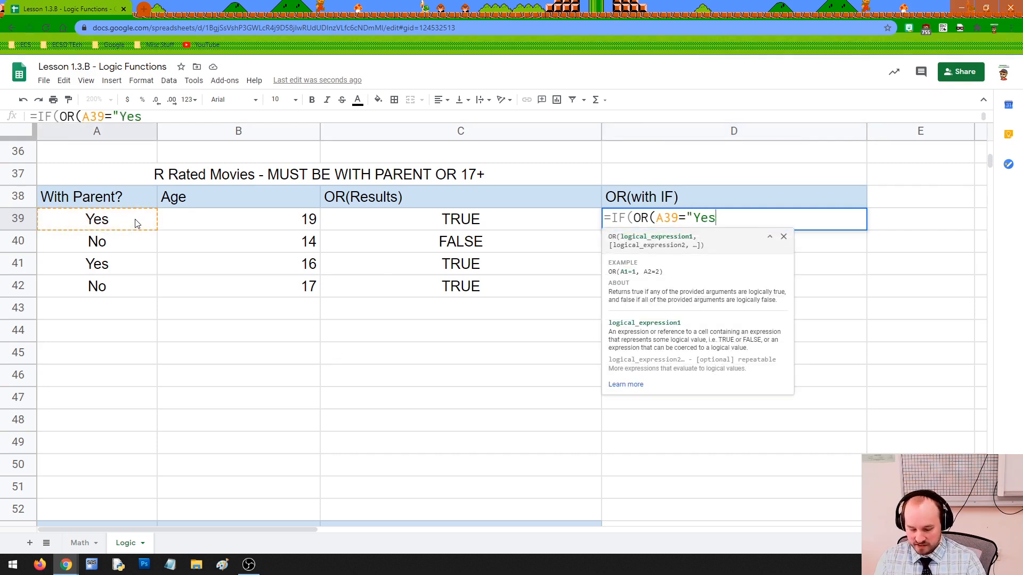
type("\",")
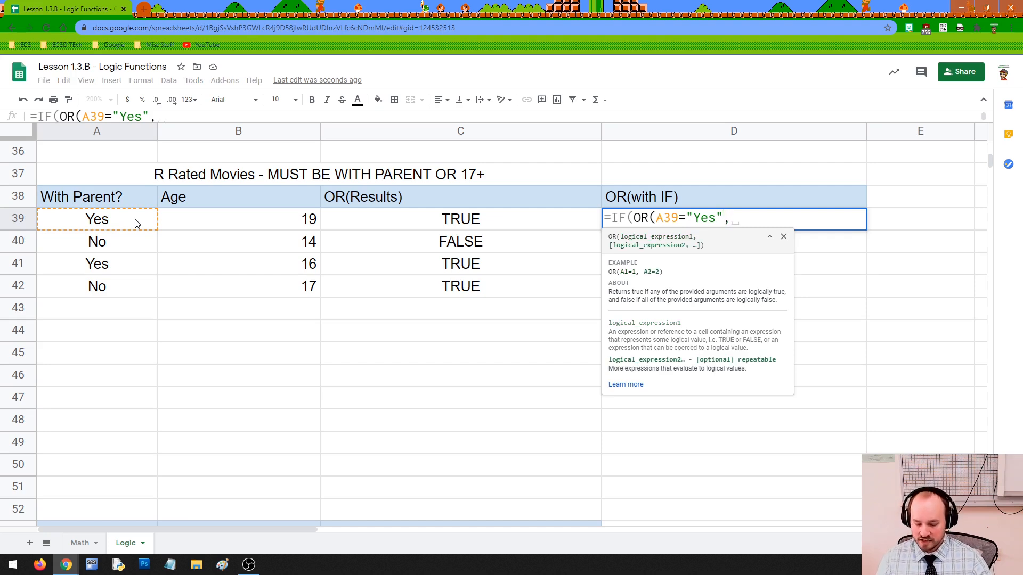
left_click(216, 228)
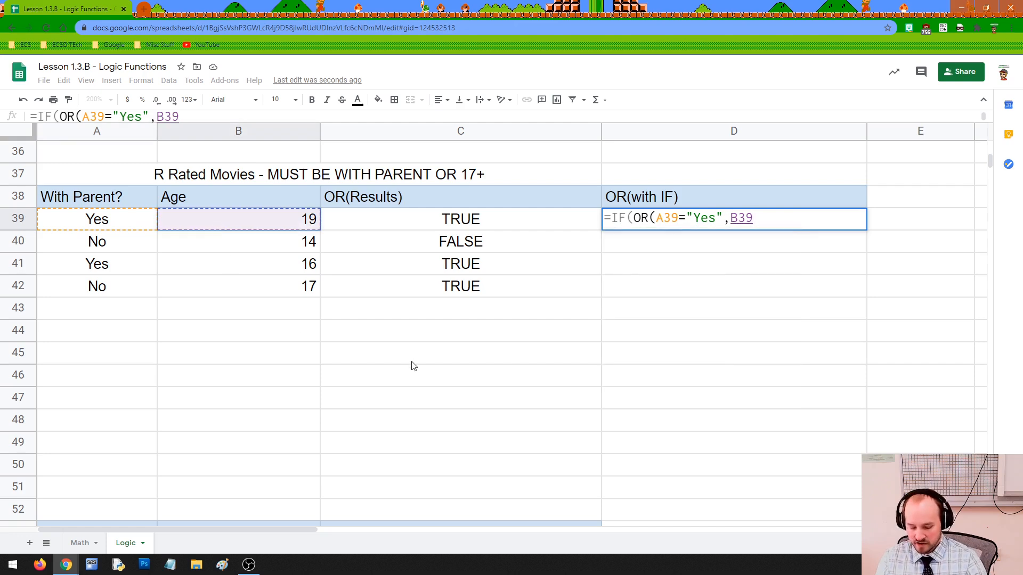
type(">=17")
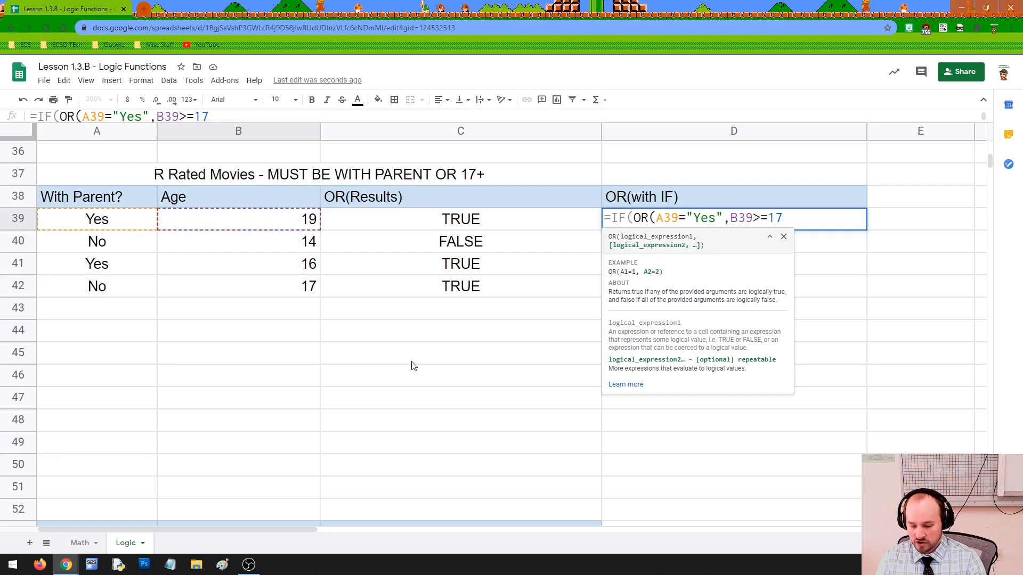
type(")")
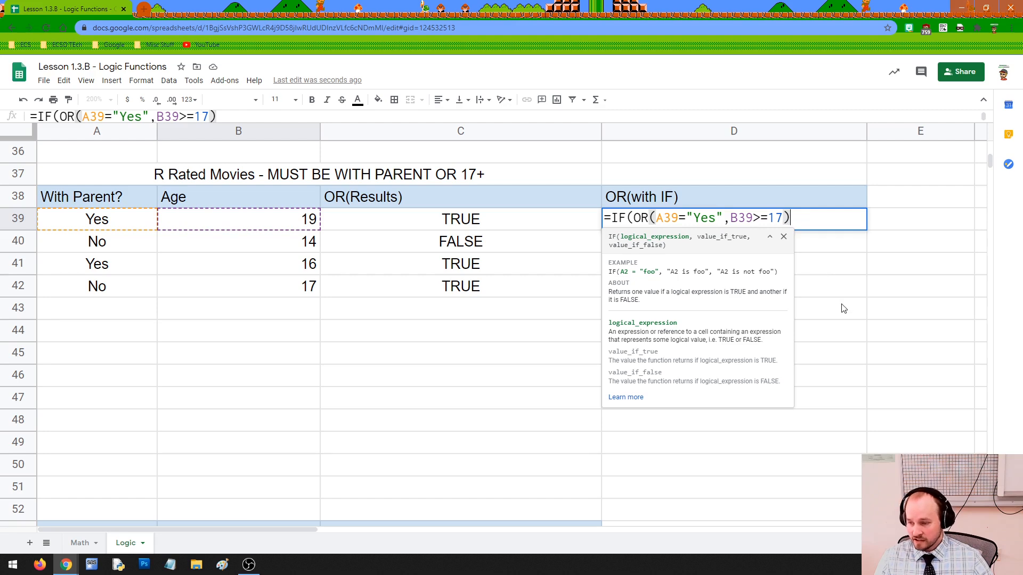
Complete the D39 IF formula with "Welcome" as the true value and "Not Allowed" as the false value.
type(",")
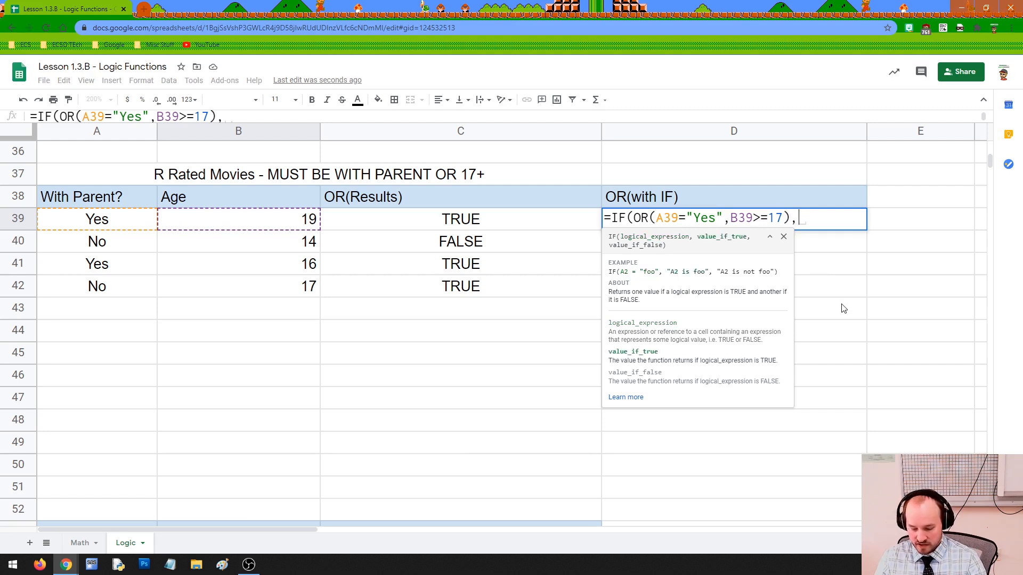
type("\"Welcome\"")
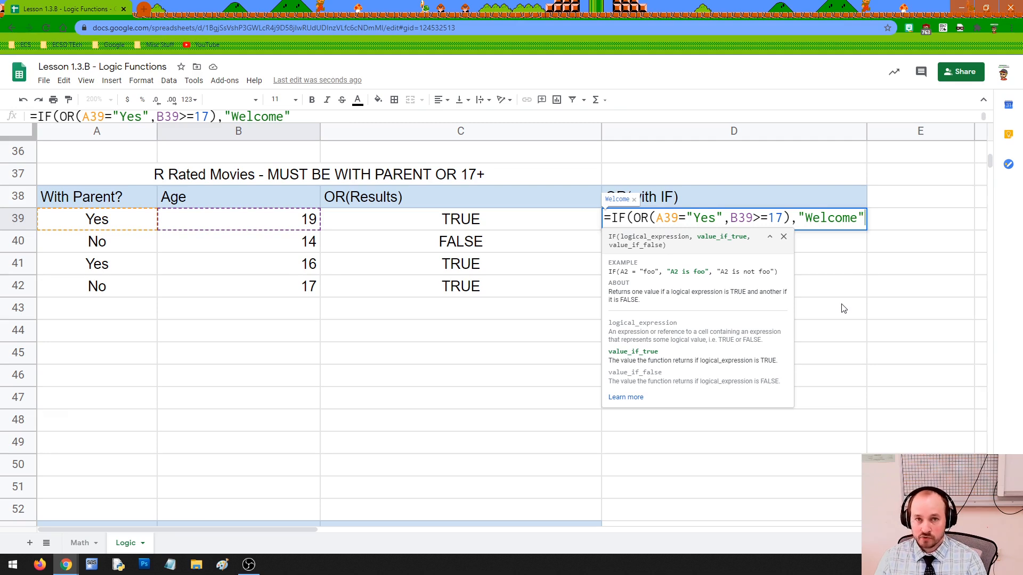
type(",")
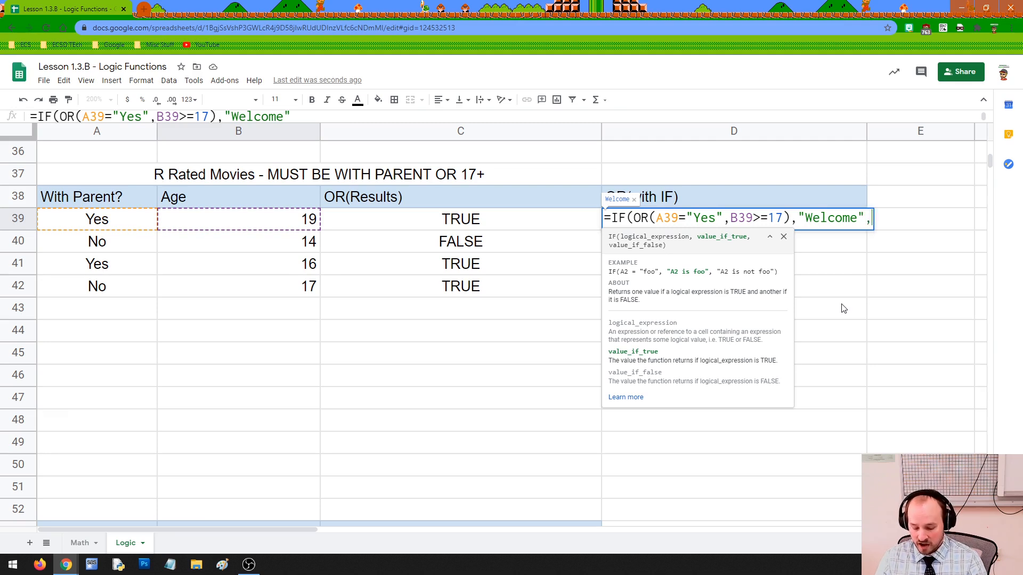
type("\"Not Allo")
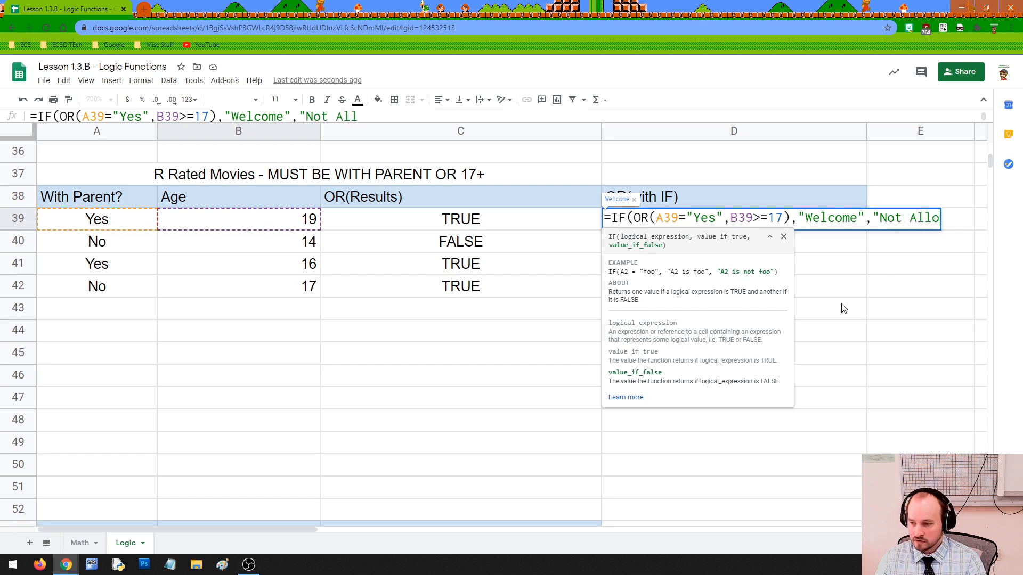
type("wed\"")
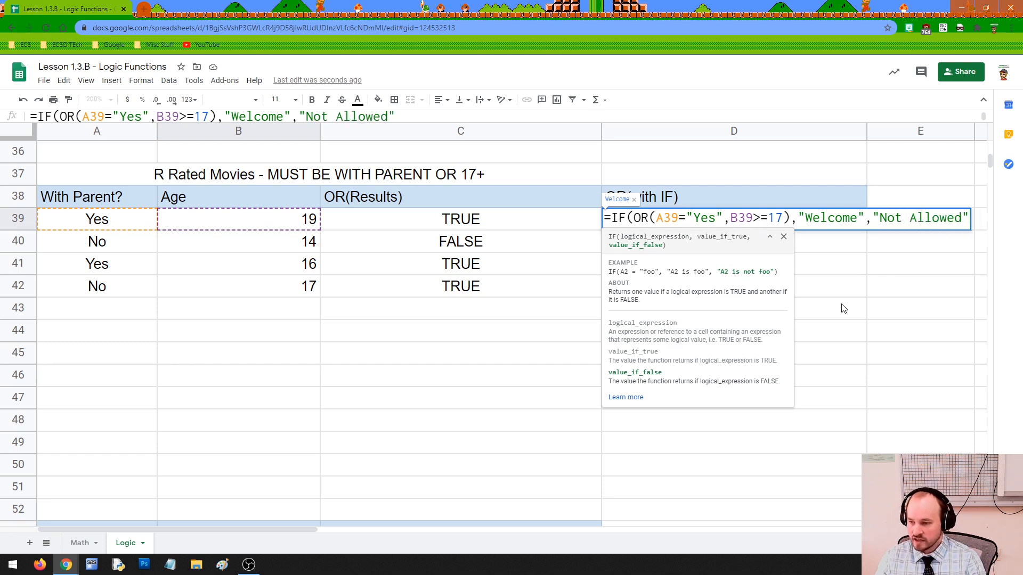
type(")")
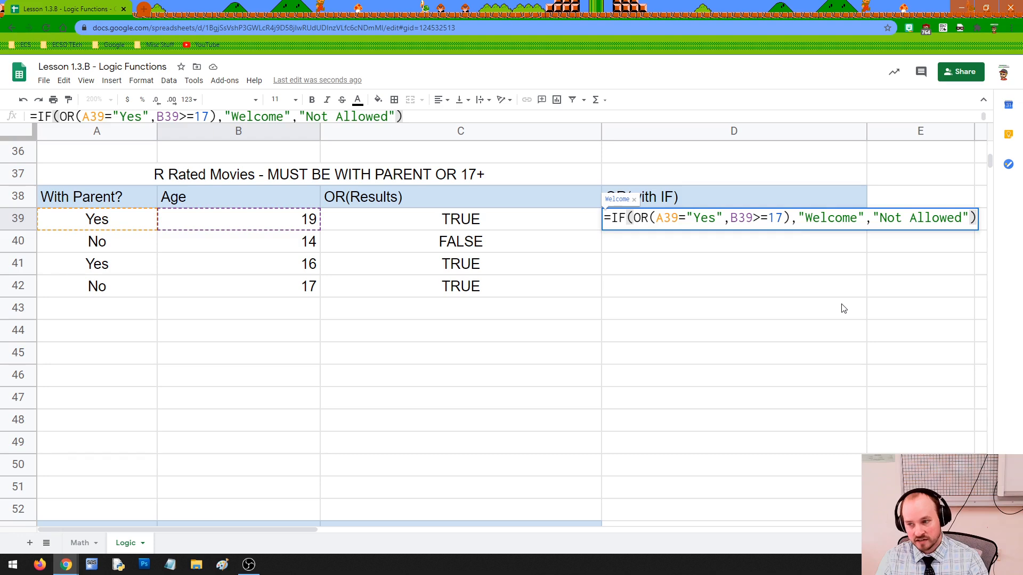
key("Return")
Fill the D39 formula down through D42 and check the result in each row.
left_click(746, 223)
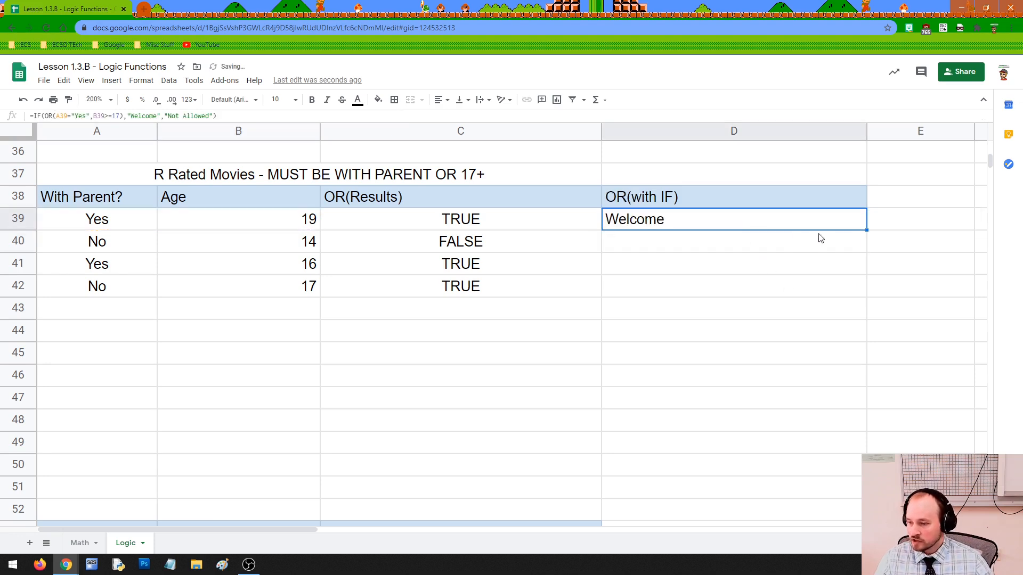
left_click_drag(865, 231, 866, 295)
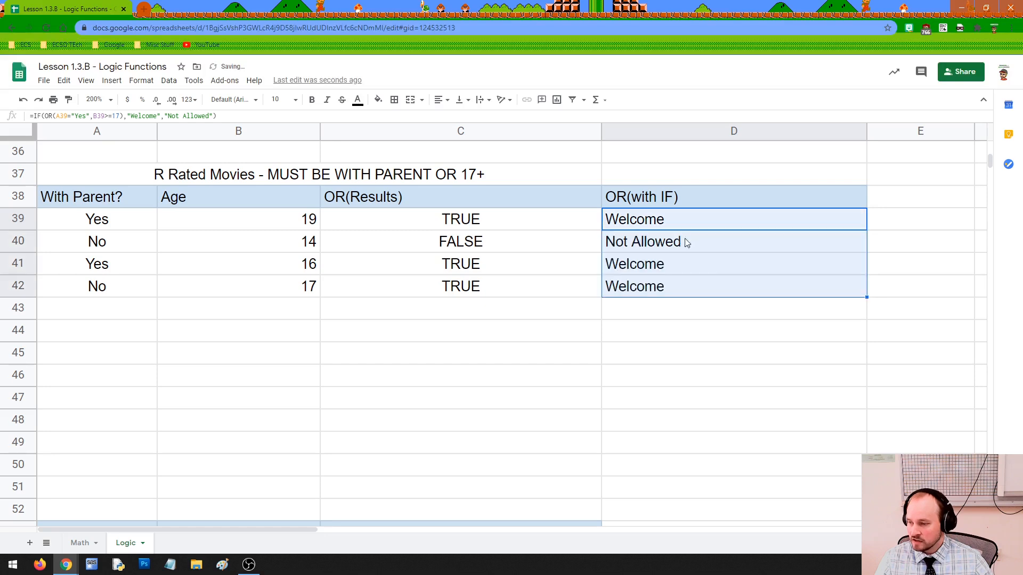
left_click(685, 228)
left_click(682, 243)
left_click(674, 267)
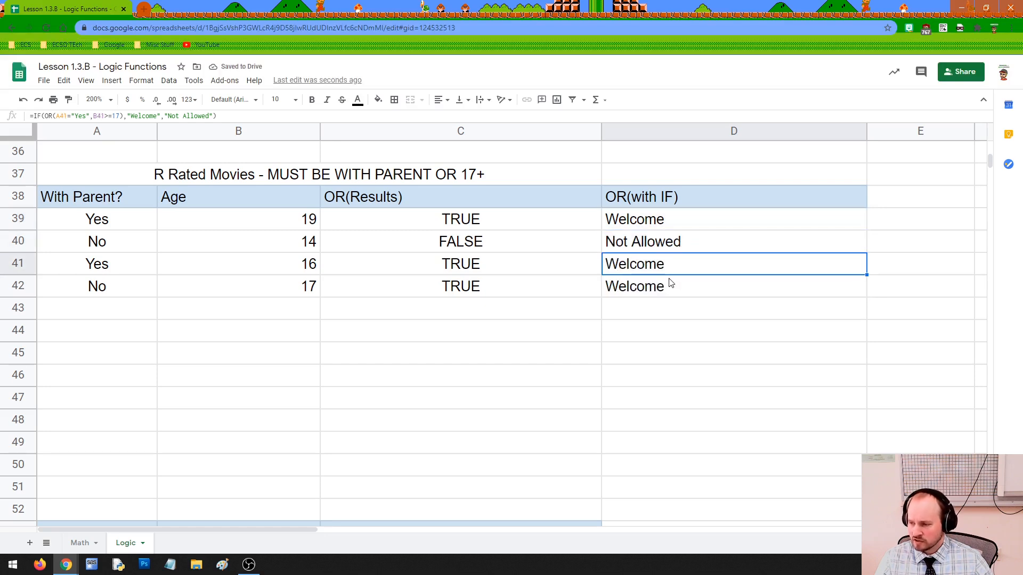
left_click(671, 286)
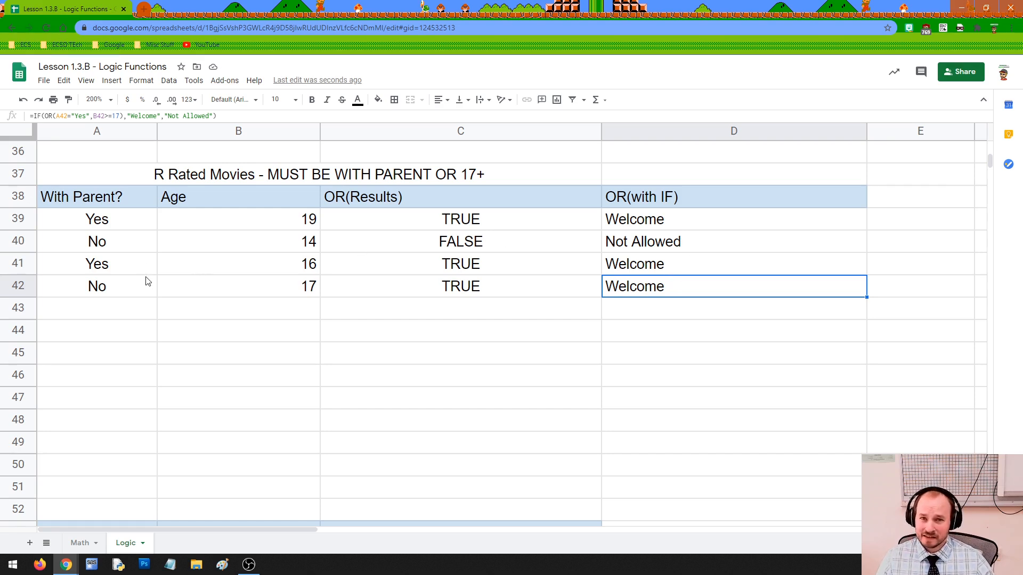
Enter dog, cat and giraffe in cells A45, B45 and C45 below the movie table.
left_click(193, 360)
left_click(137, 356)
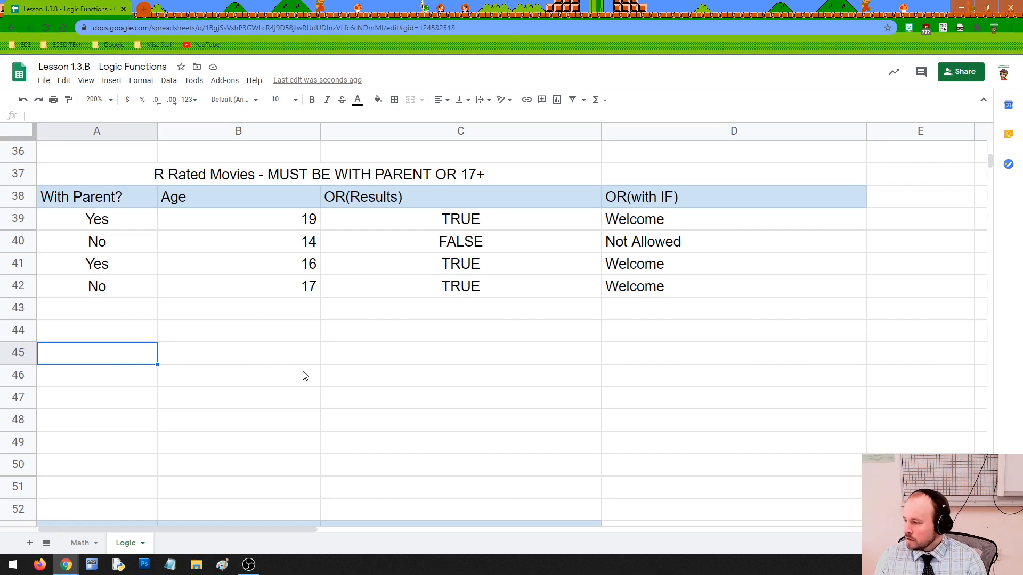
type("dog")
key("Tab")
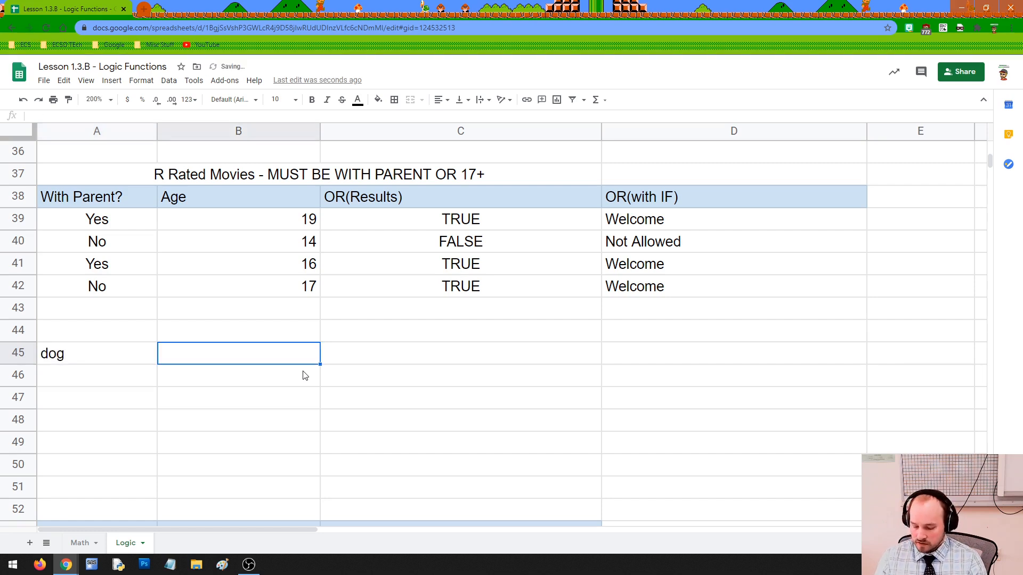
type("cat")
key("Tab")
type("giraffe")
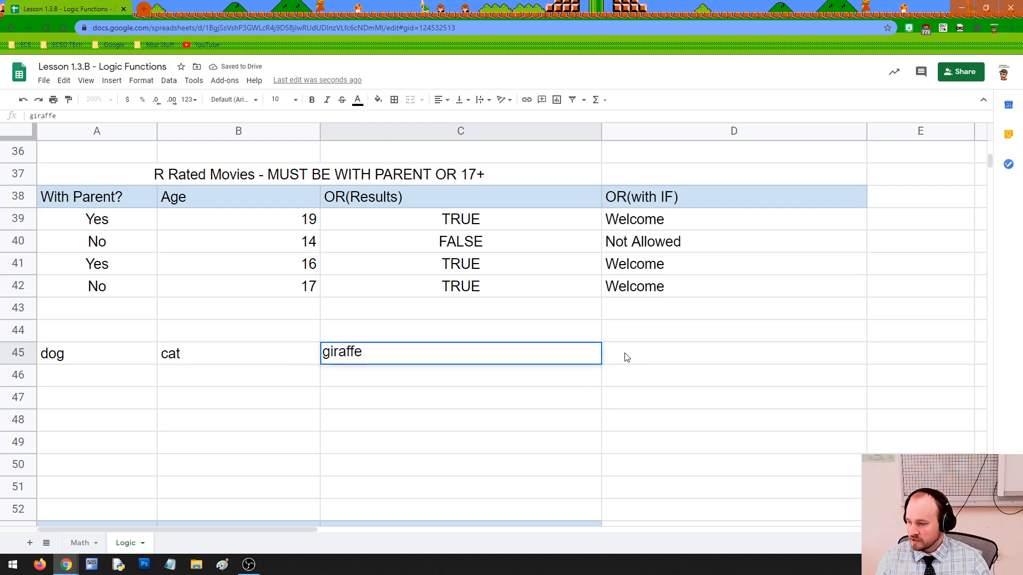
key("Tab")
Start an OR formula in D45 with A45="dog" as its first test.
type("=")
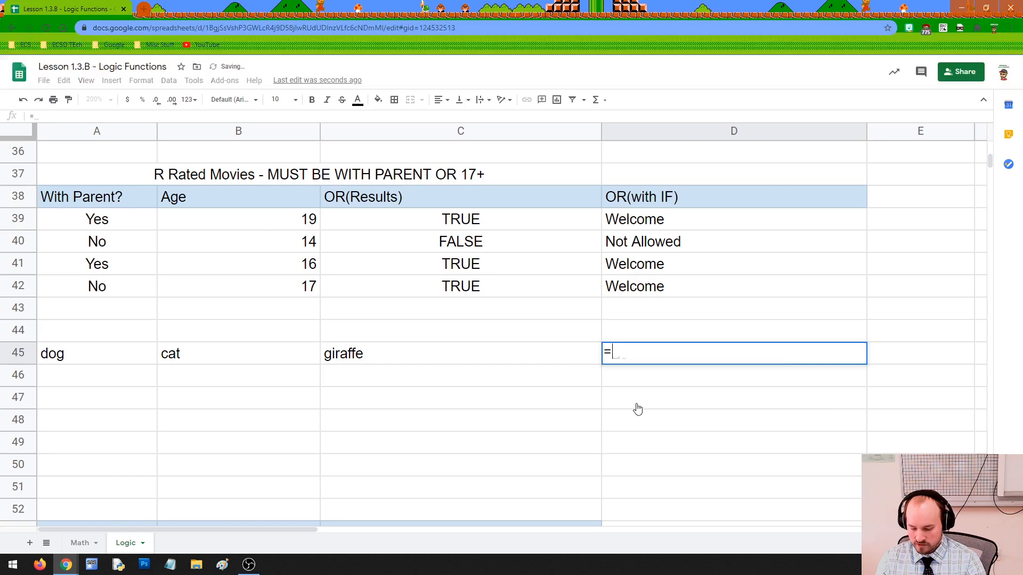
type("OR(")
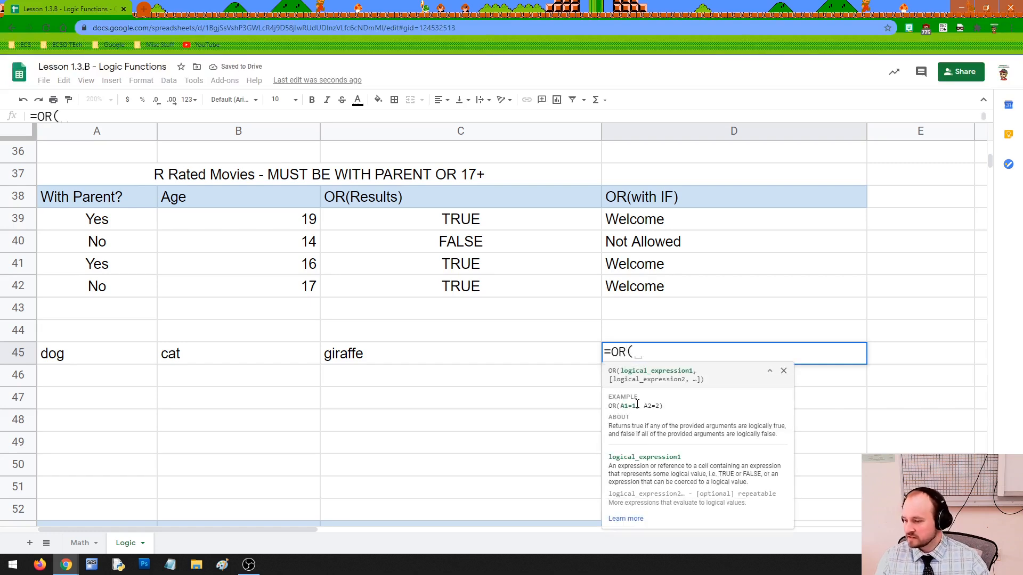
left_click(148, 355)
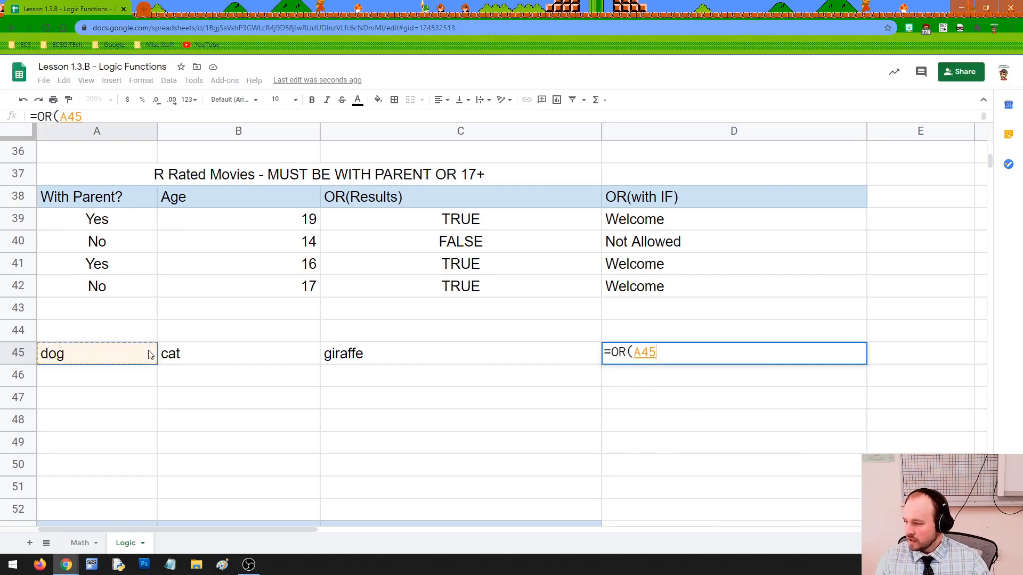
type("=\"dog")
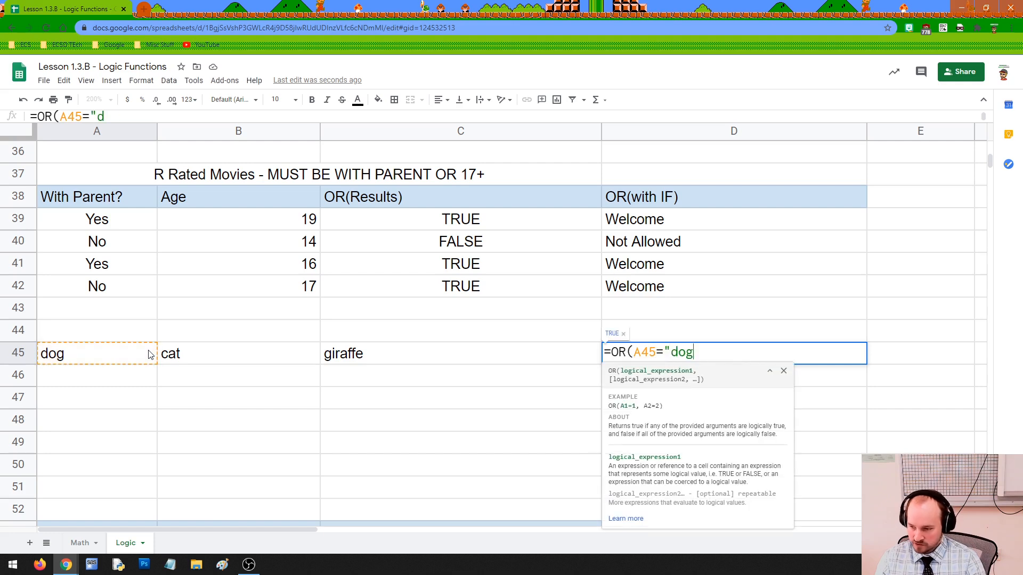
type("\",")
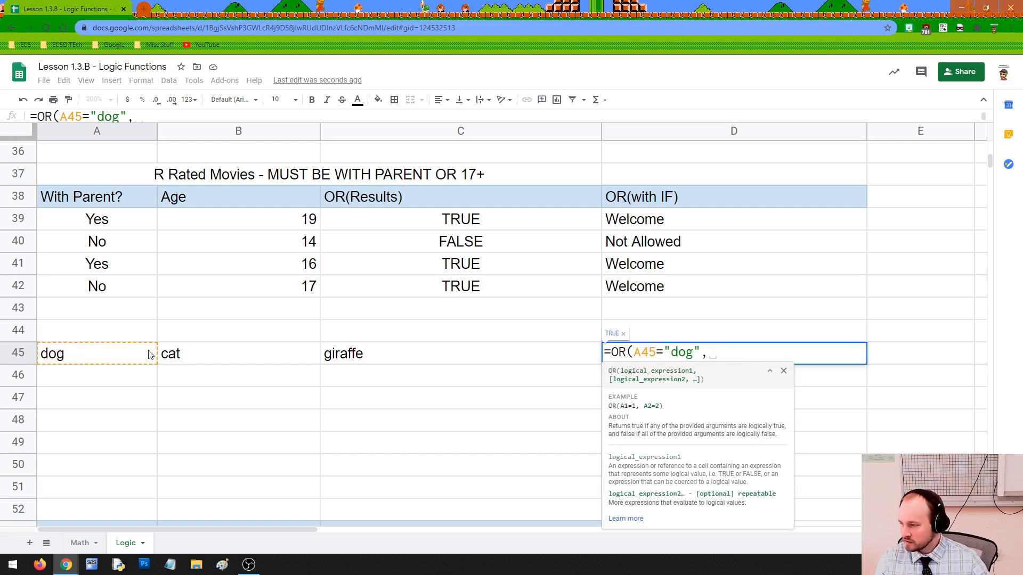
Complete the D45 OR formula with B45="dog" and C45="dog" as the second and third tests.
left_click(201, 361)
type("=")
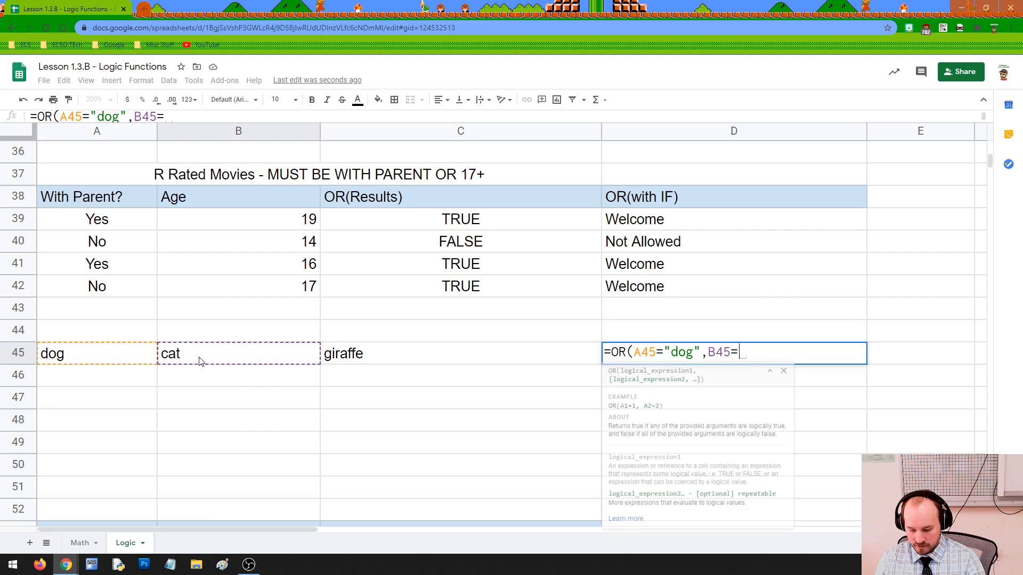
type("\"dog\"")
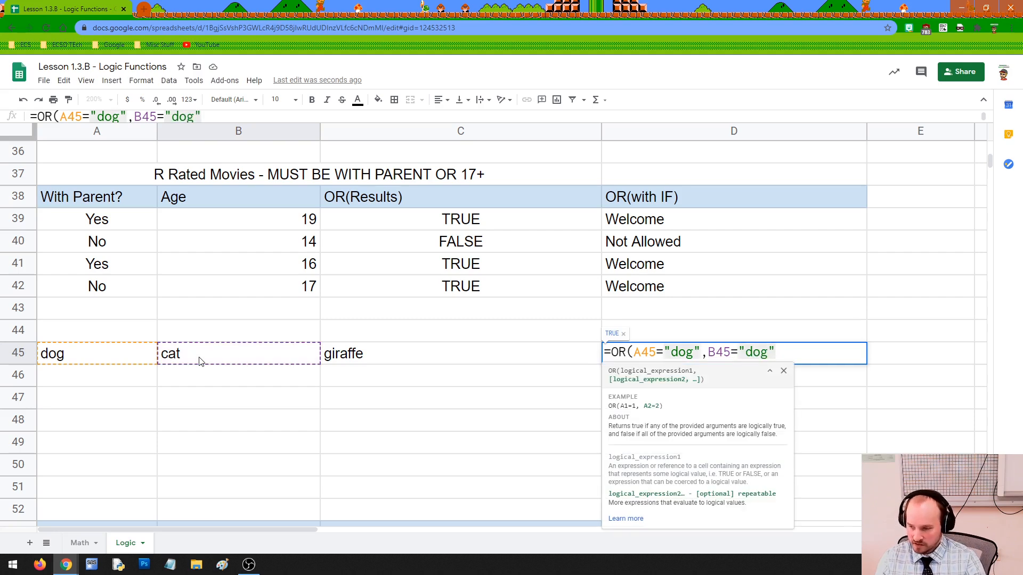
type(",")
left_click(328, 356)
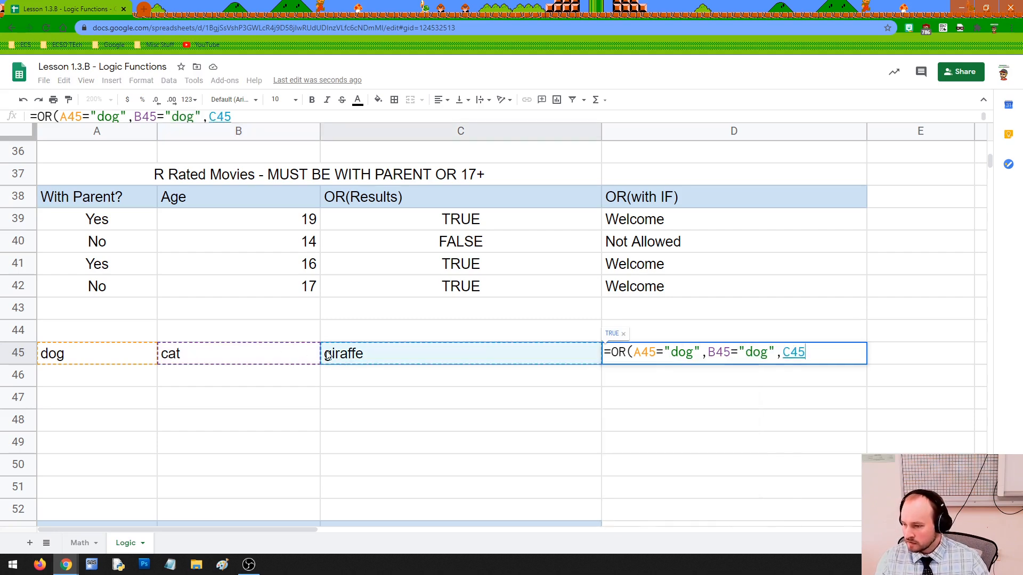
type("=\"dog\"")
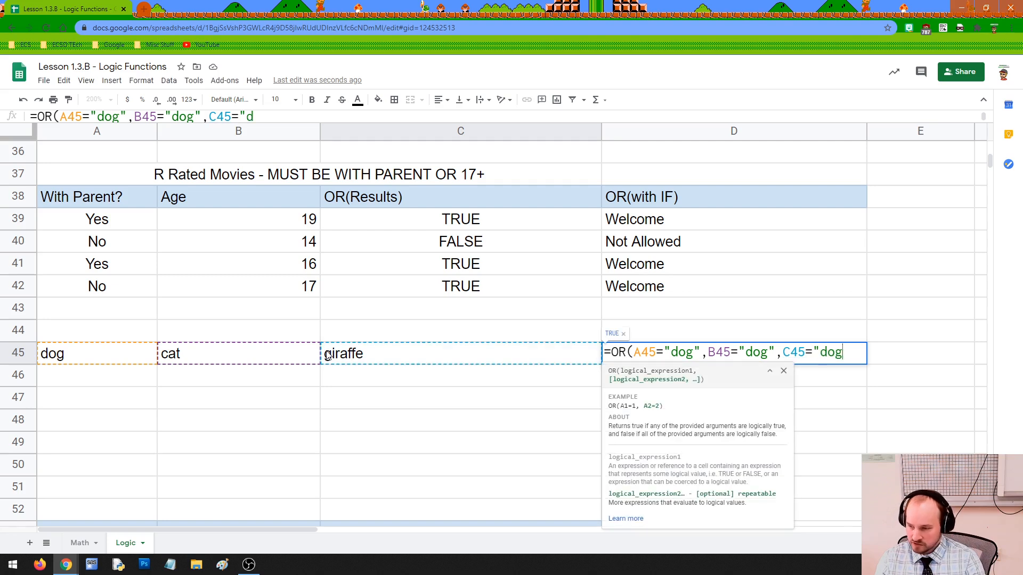
type(")")
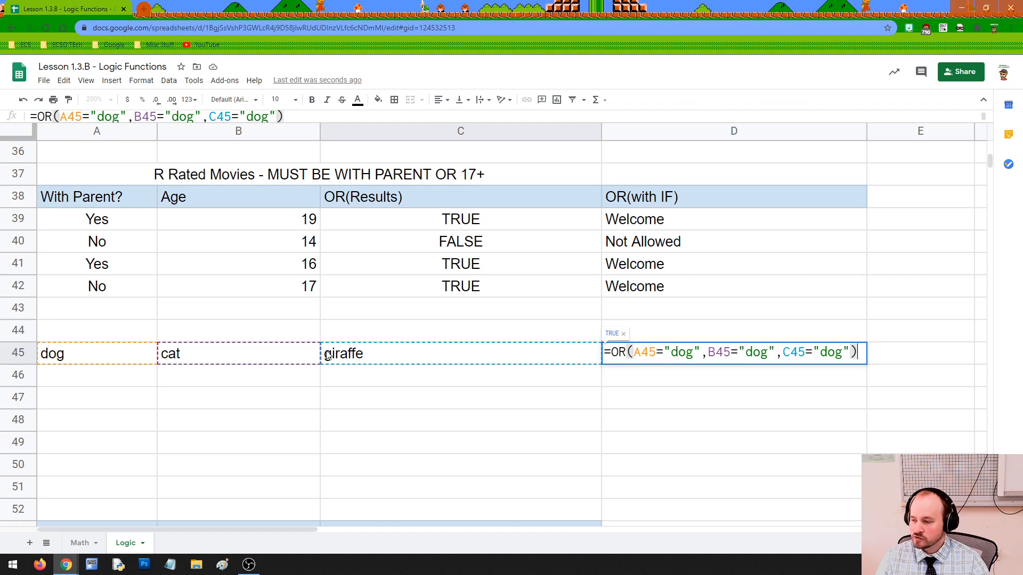
key("Return")
left_click(638, 352)
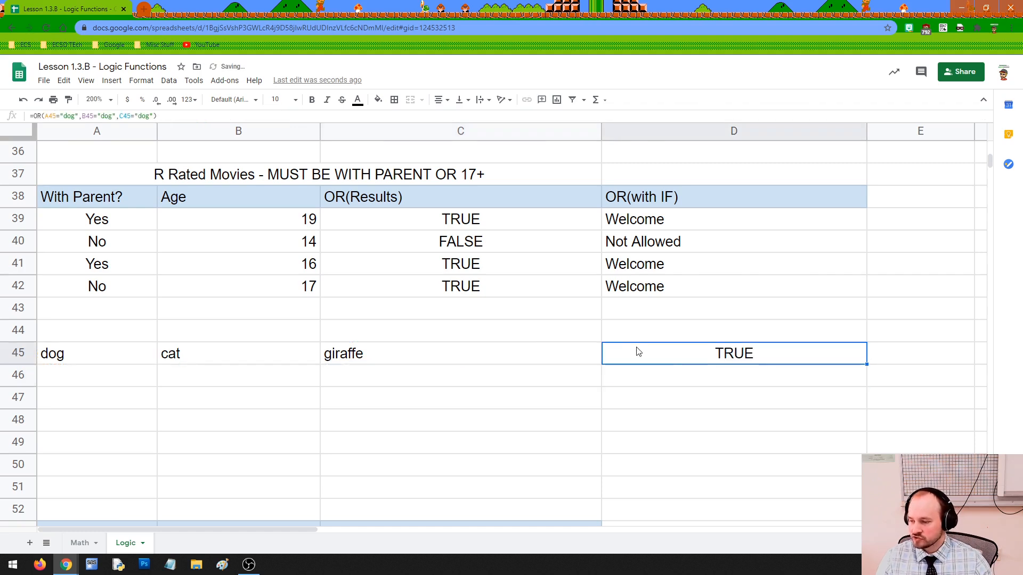
Replace the word in A45 with zebra to test the OR formula.
left_click(114, 353)
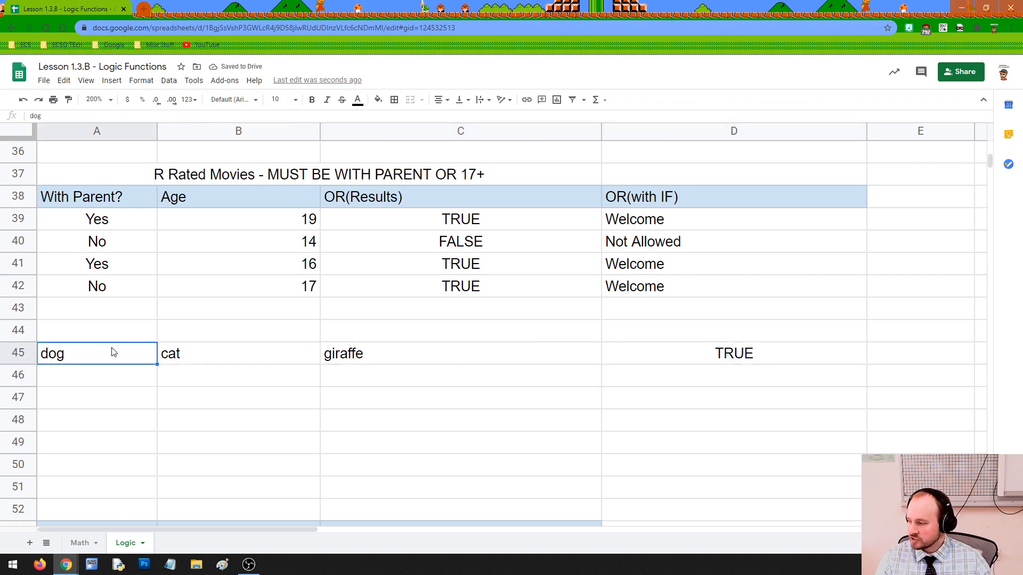
key("BackSpace")
type("ze")
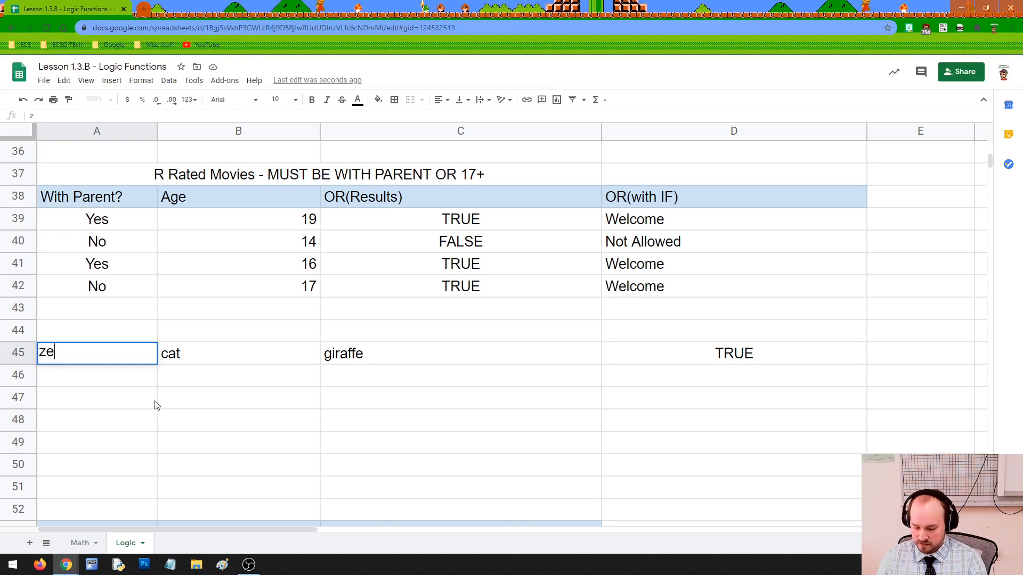
type("bra")
key("Return")
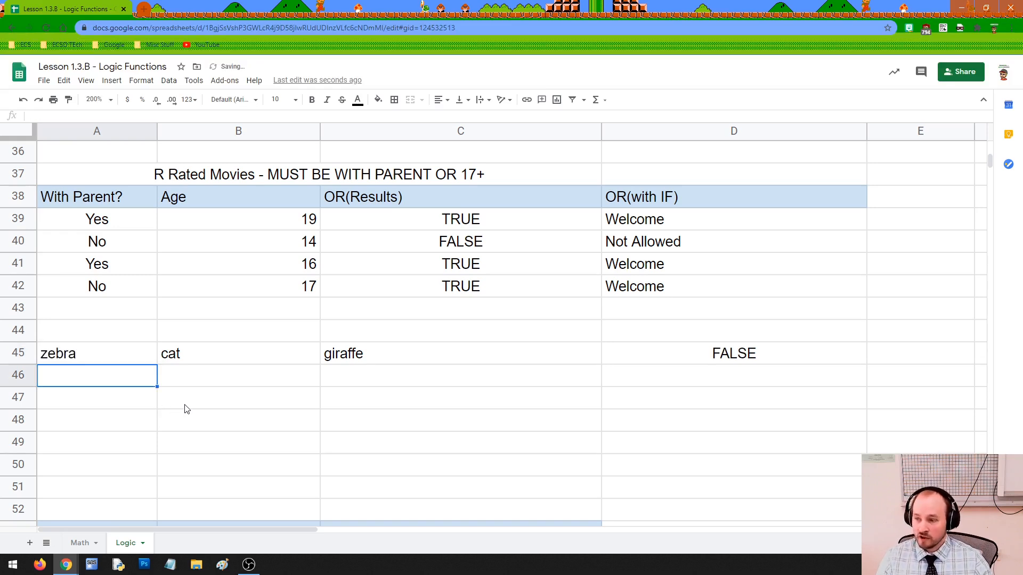
Replace giraffe in C45 with dog to test the OR formula's third condition.
left_click(356, 360)
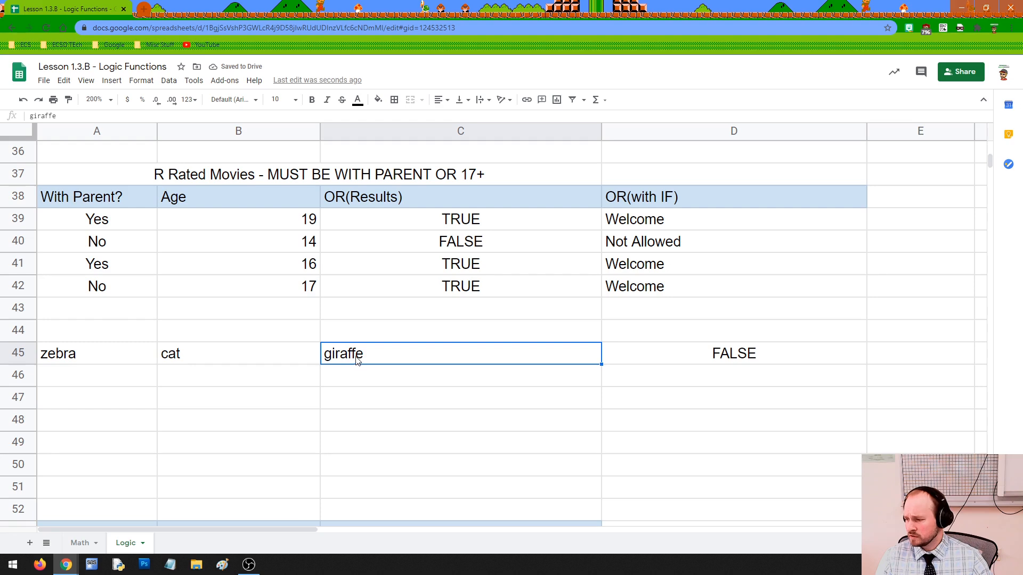
double_click(357, 361)
key("BackSpace")
key("BackSpace")
key("BackSpace")
key("BackSpace")
key("BackSpace")
key("BackSpace")
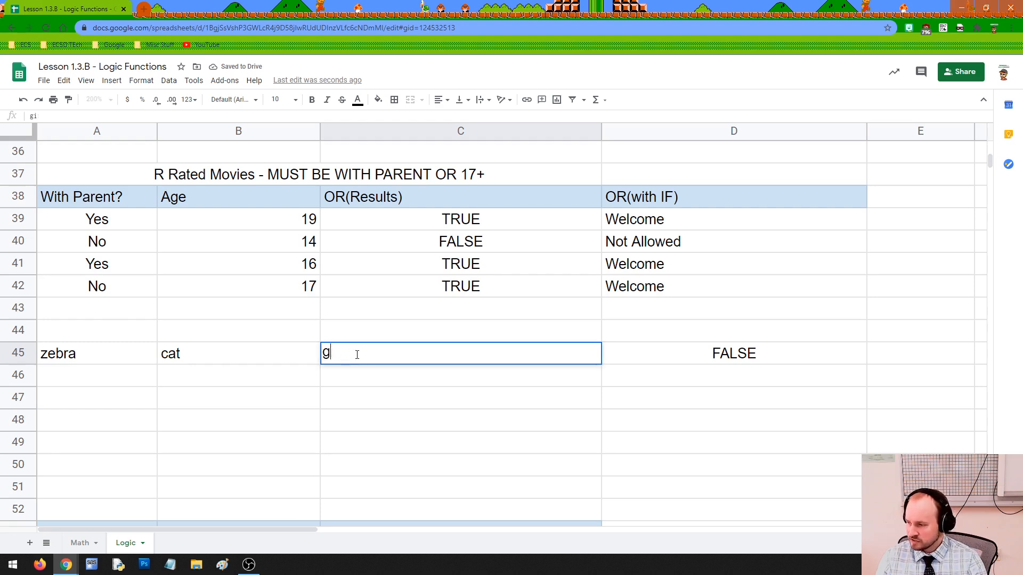
key("BackSpace")
type("dog")
key("Return")
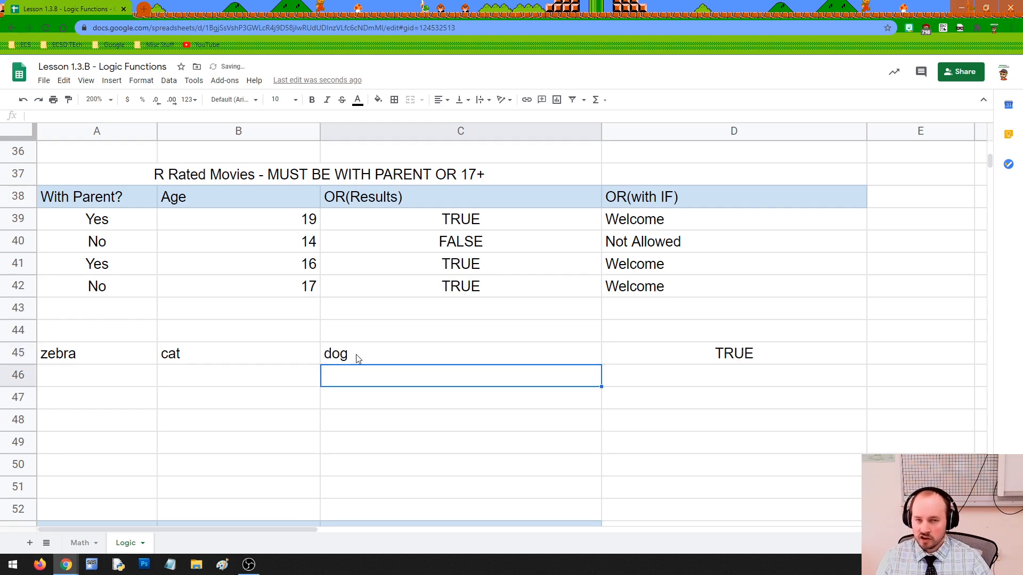
Replace the words in B45 and A45 with dog so that every OR condition is met.
double_click(282, 355)
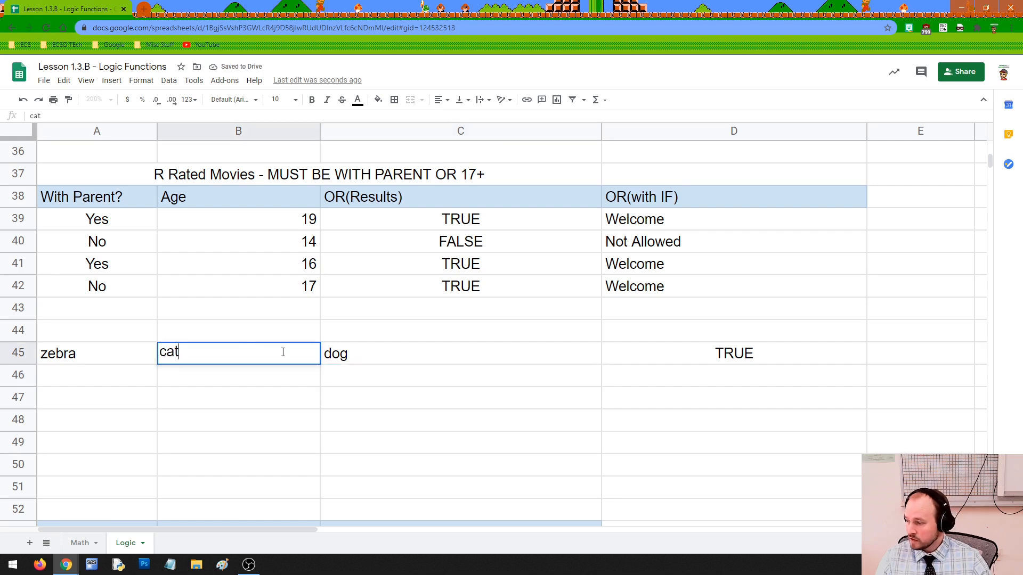
left_click_drag(282, 355, 136, 362)
type("dog")
key("Return")
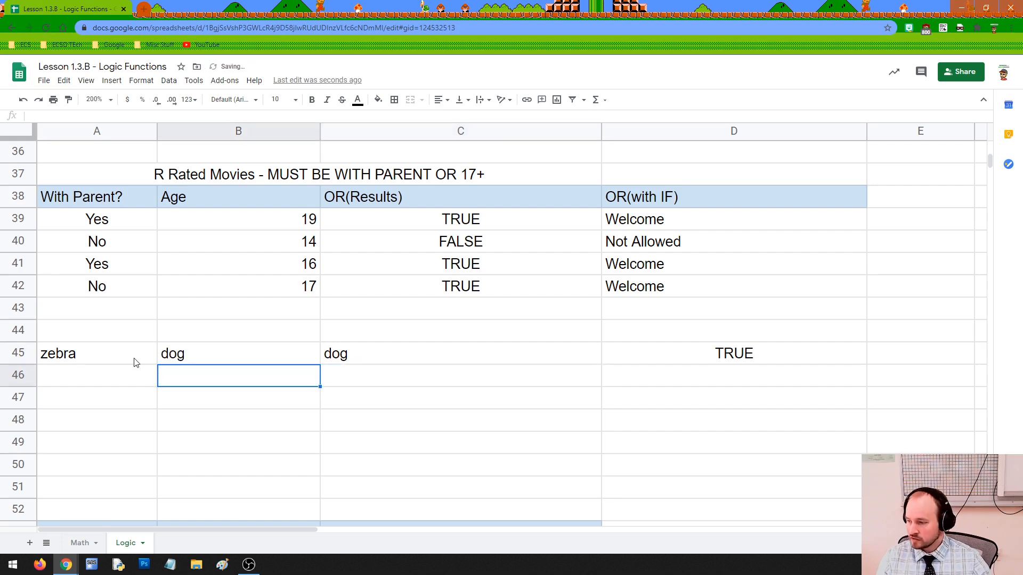
double_click(134, 358)
left_click_drag(135, 359, 28, 353)
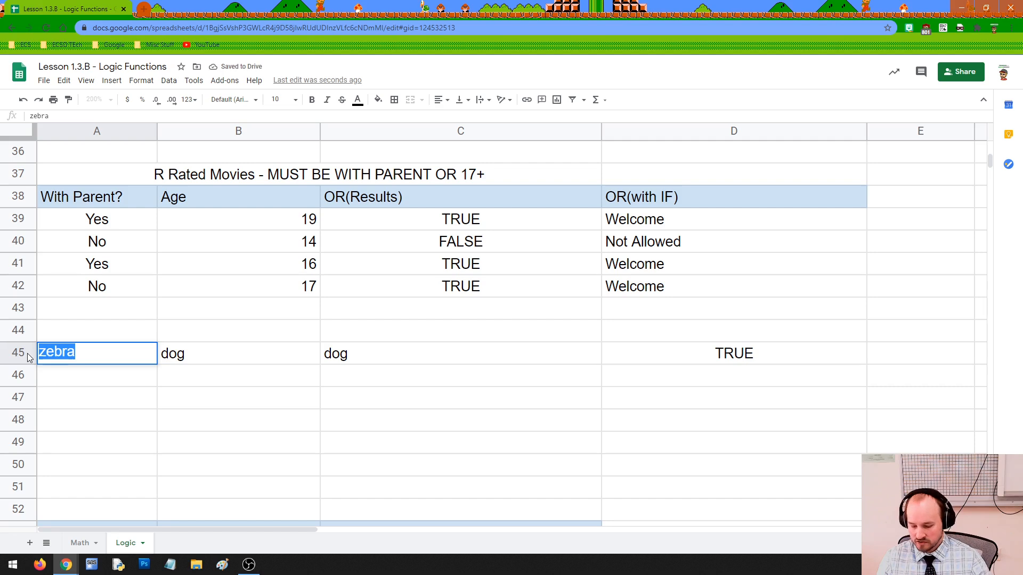
type("dog")
key("Return")
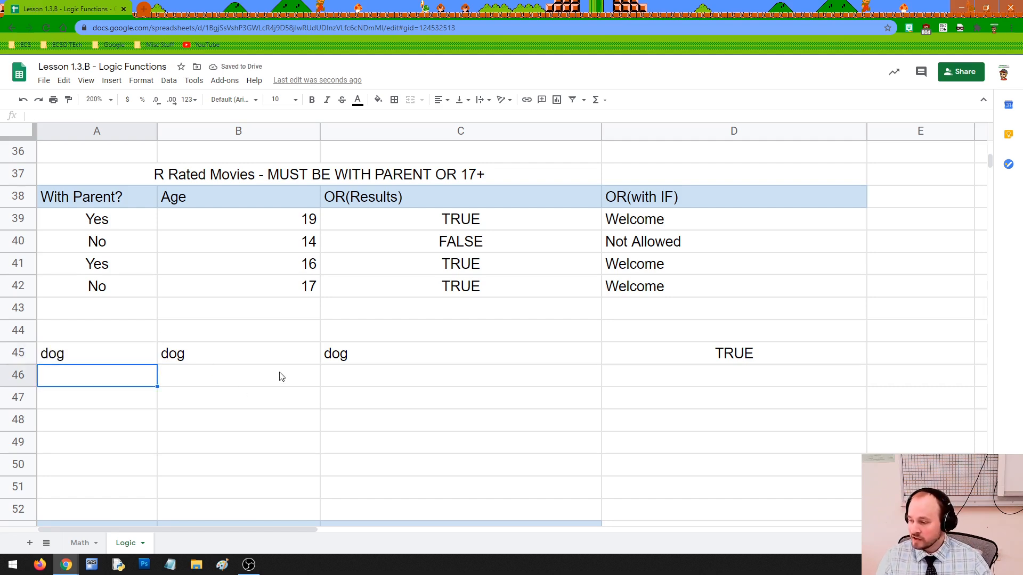
Open the three-condition OR formula in D45 to review its tests, and close it without changes.
double_click(702, 347)
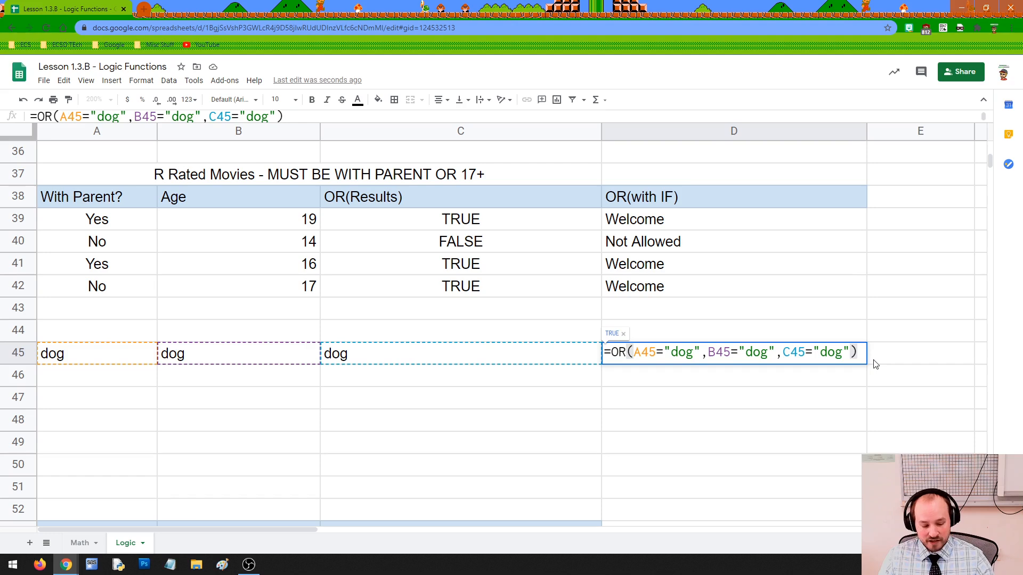
key("Return")
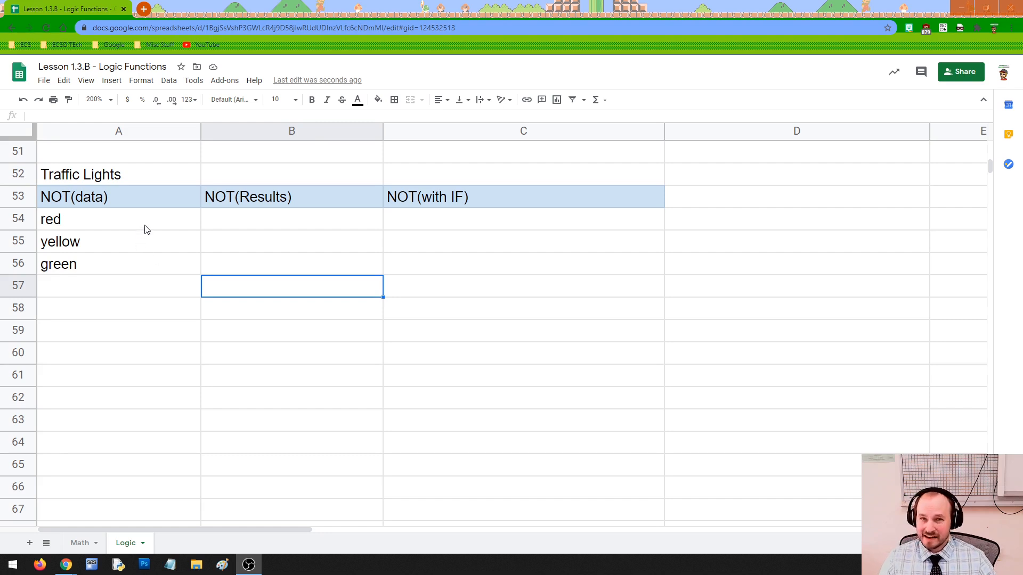
Examine the red, yellow and green entries and the empty NOT(Results) column in the Traffic Lights table.
left_click(254, 228)
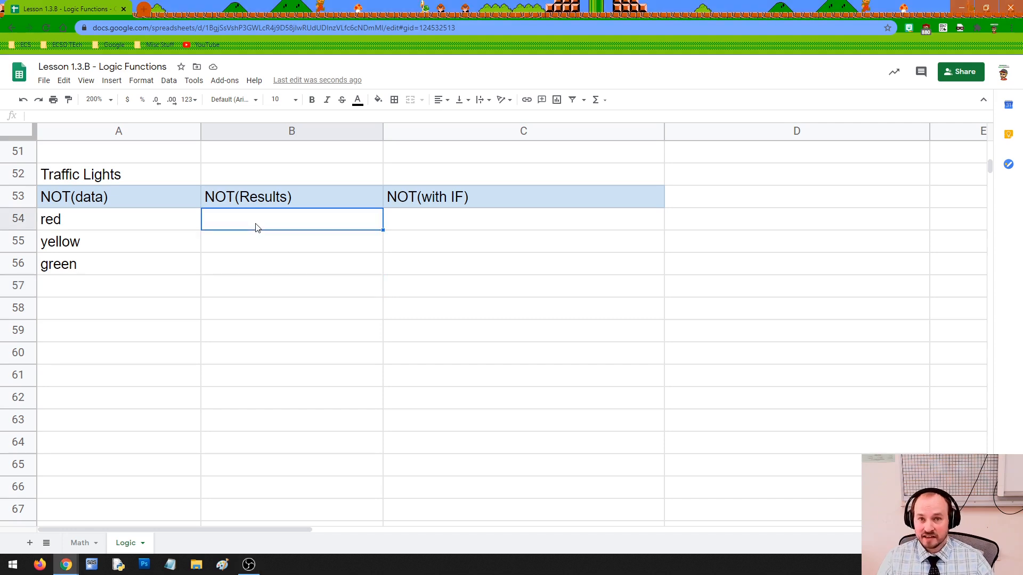
left_click(179, 295)
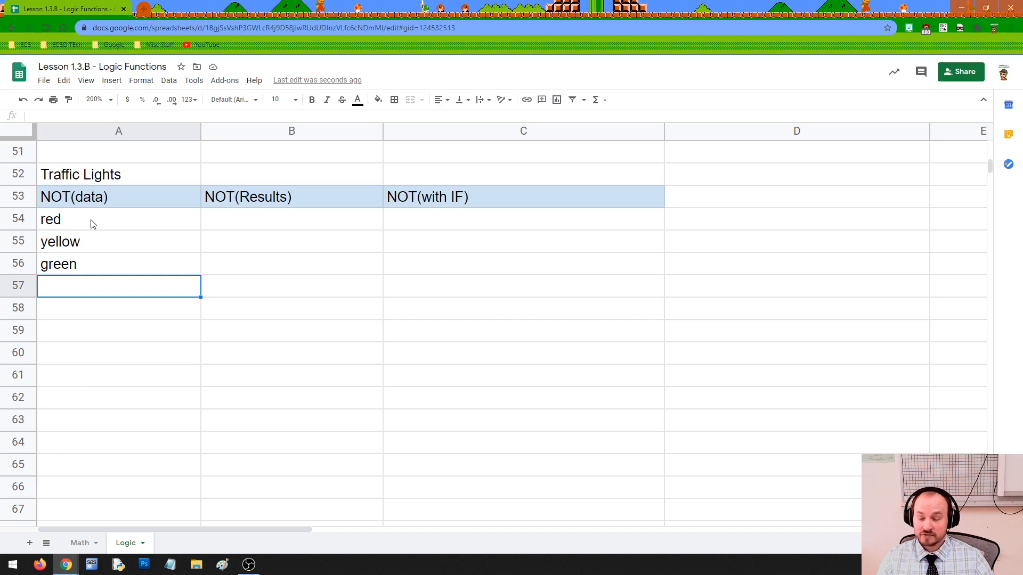
left_click(100, 222)
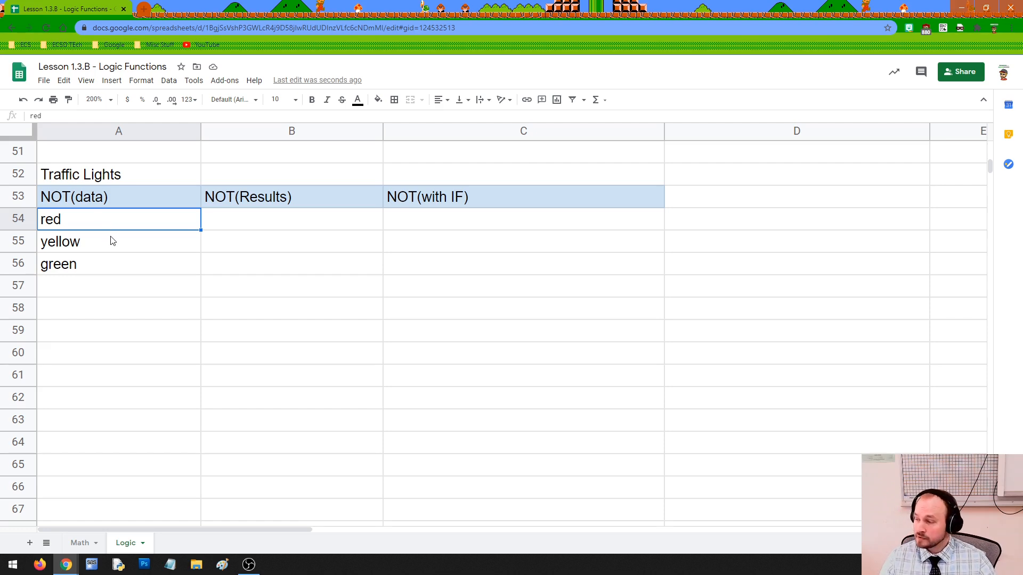
left_click(115, 249)
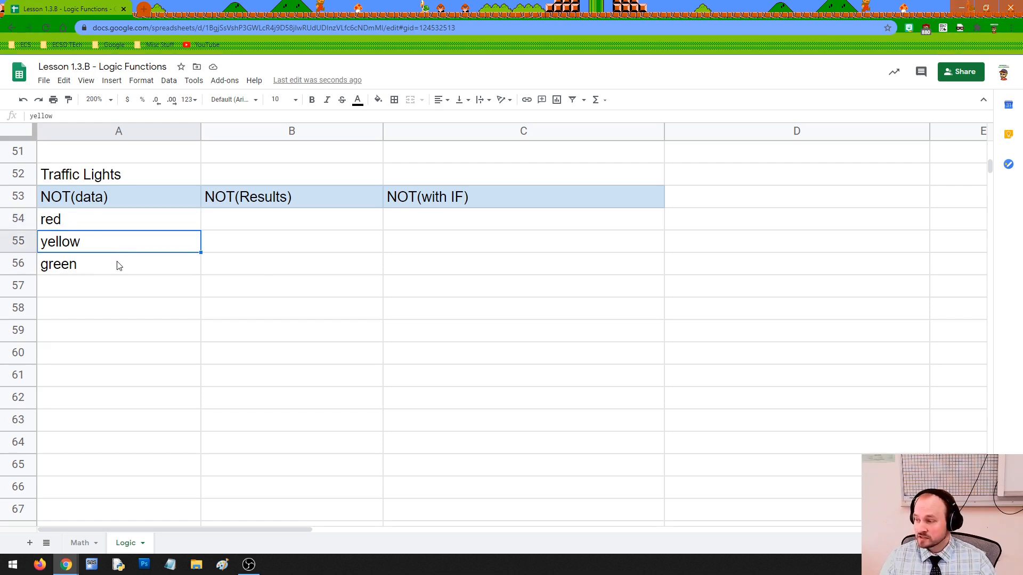
left_click(119, 264)
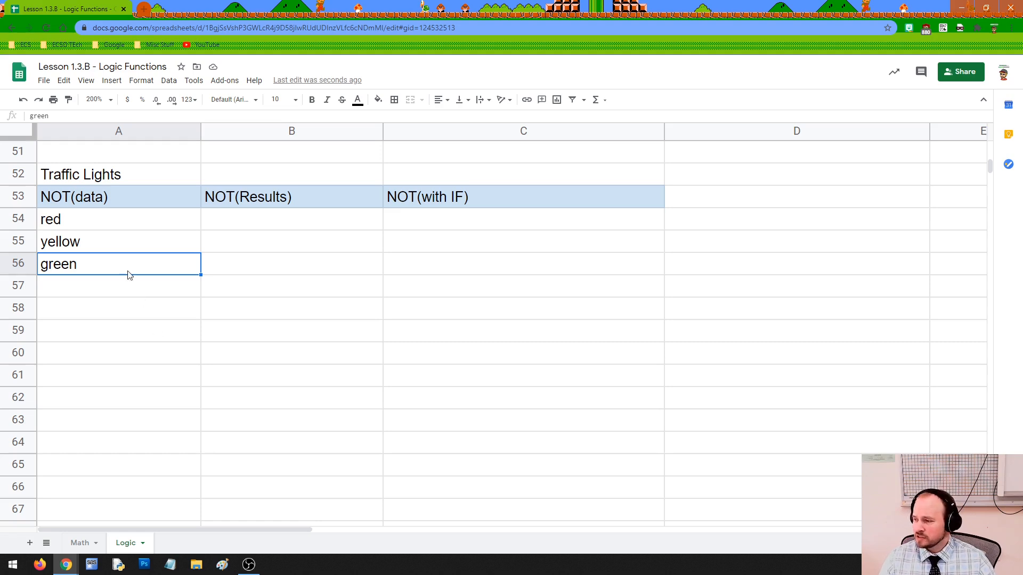
left_click_drag(97, 244, 102, 261)
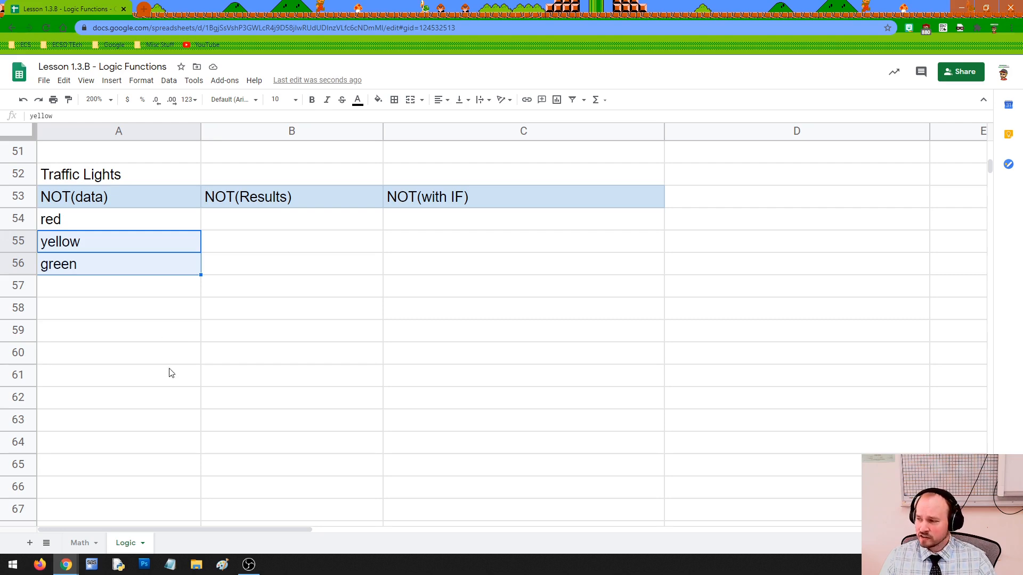
left_click(148, 298)
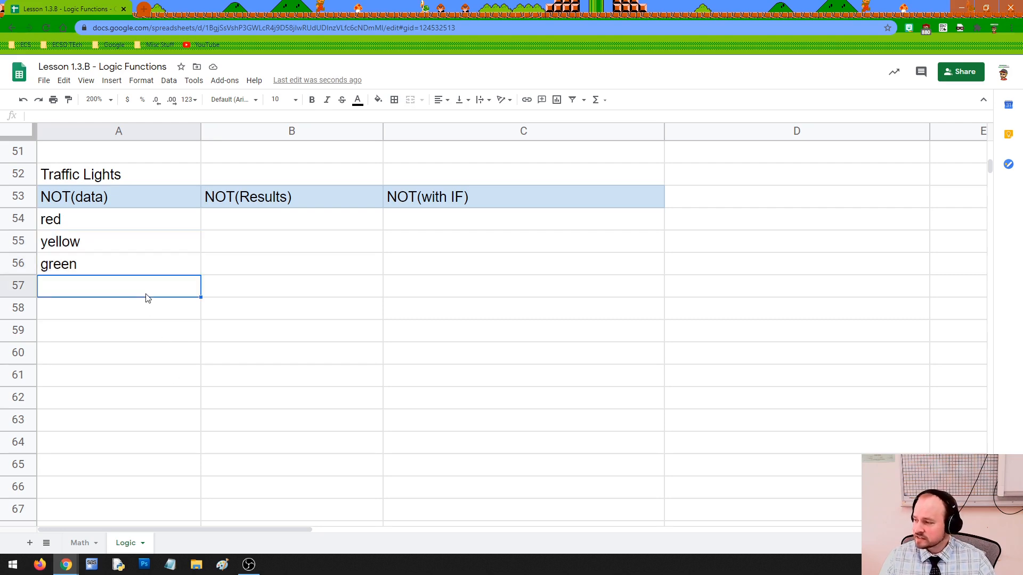
left_click(81, 224)
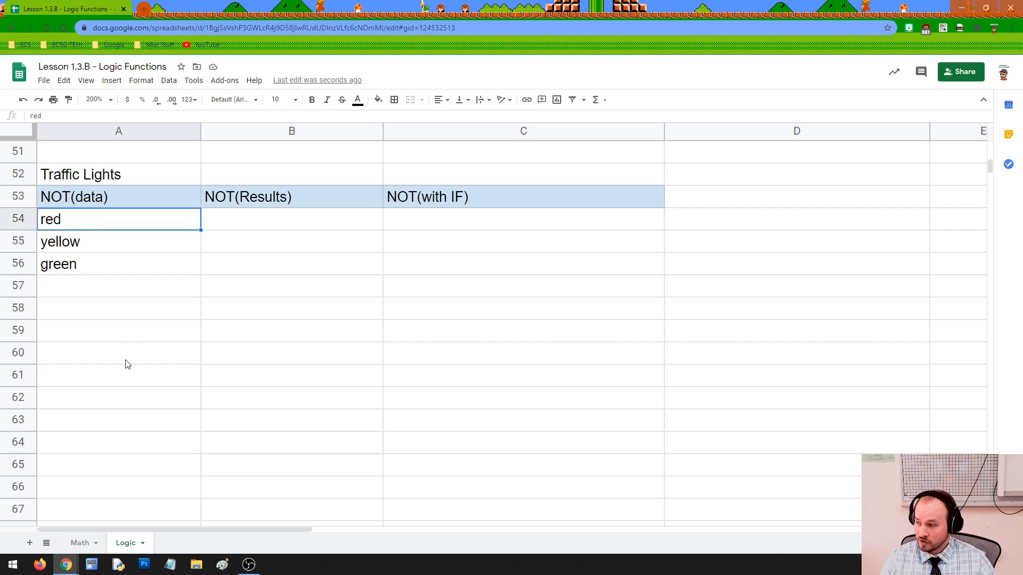
left_click(218, 227)
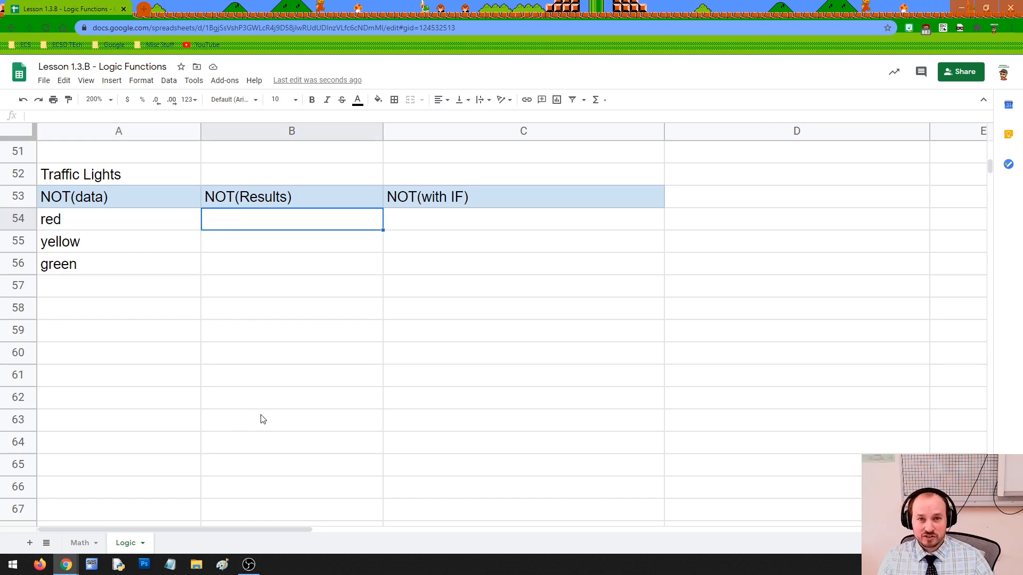
Add a key below the Traffic Lights table with "true=go" in A59 and "false = stop" in A60.
left_click(131, 334)
type("true=go")
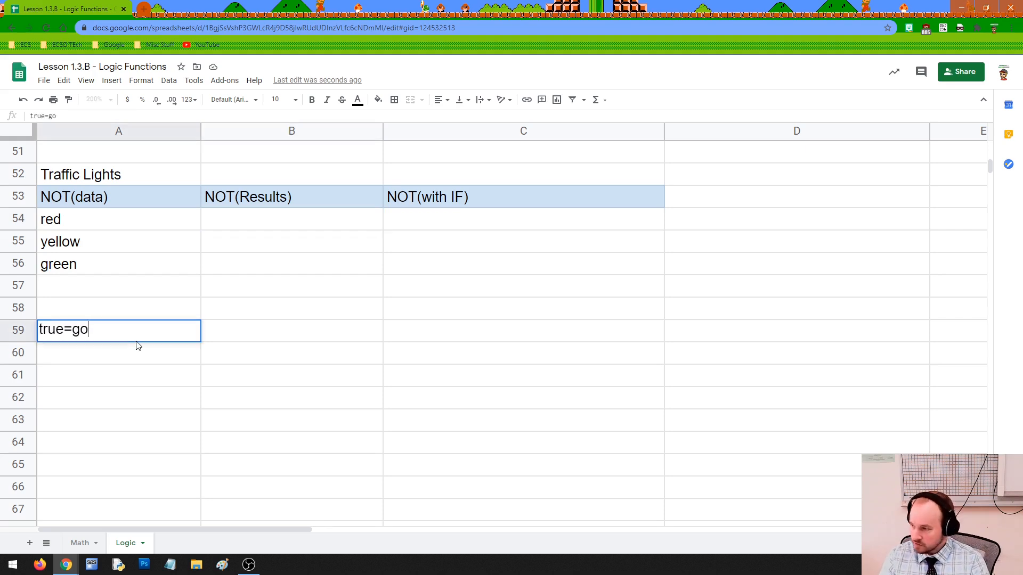
key("Return")
type("false = stop")
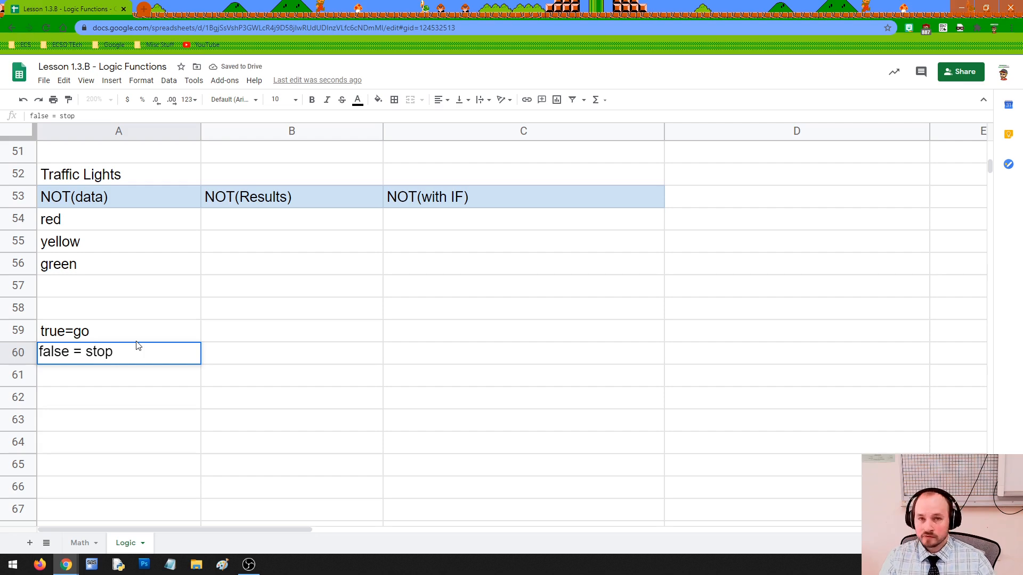
Fill the true/false key cells A59:A60 with a light green background.
left_click_drag(112, 336, 114, 352)
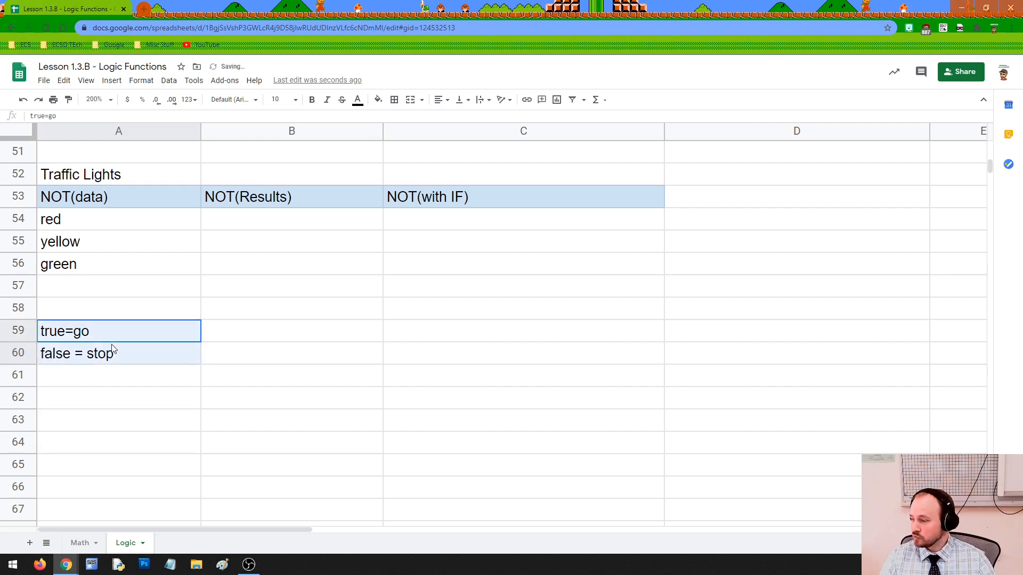
left_click(378, 99)
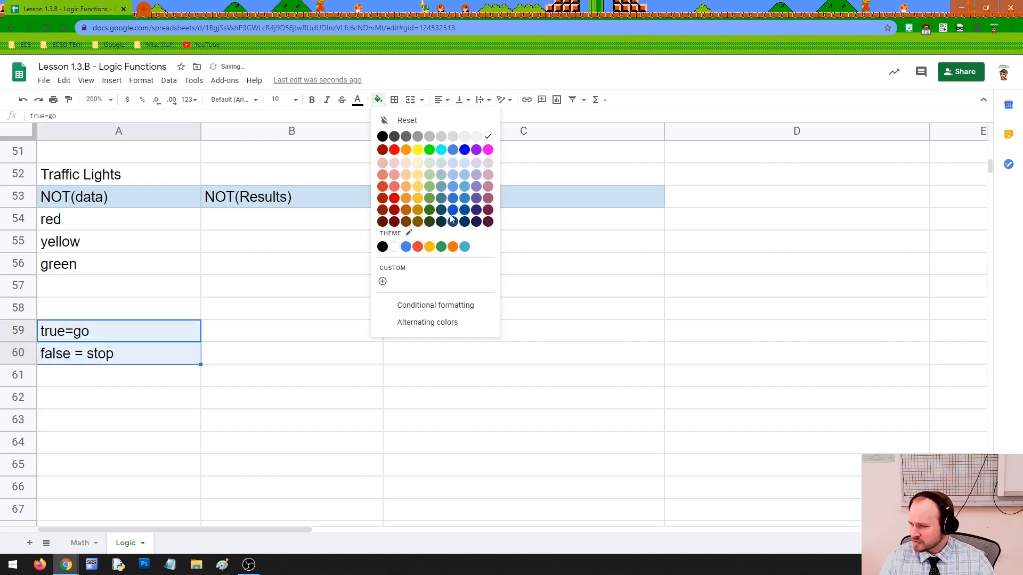
left_click(429, 186)
left_click(162, 296)
left_click_drag(133, 225, 133, 263)
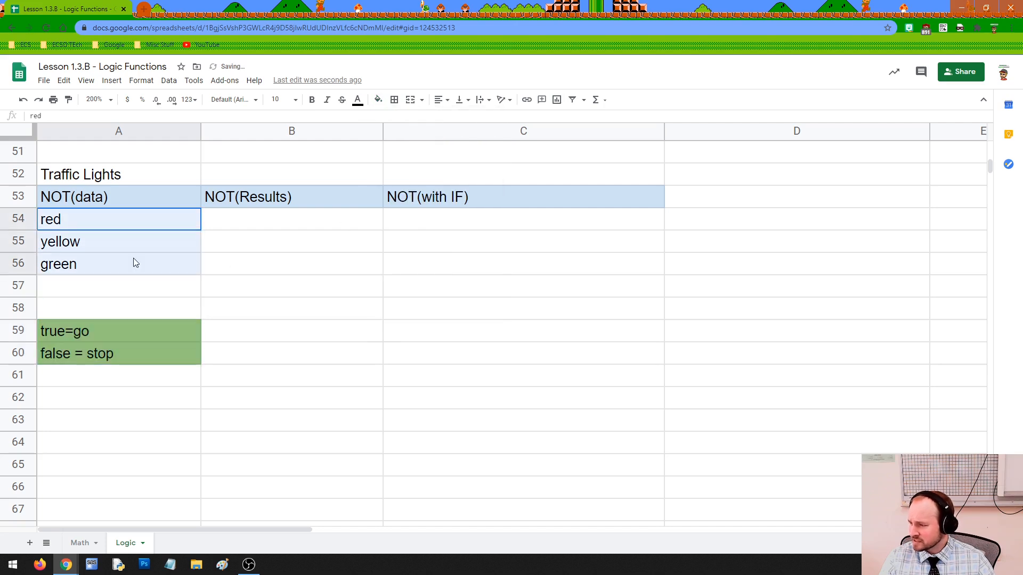
left_click_drag(107, 334, 110, 351)
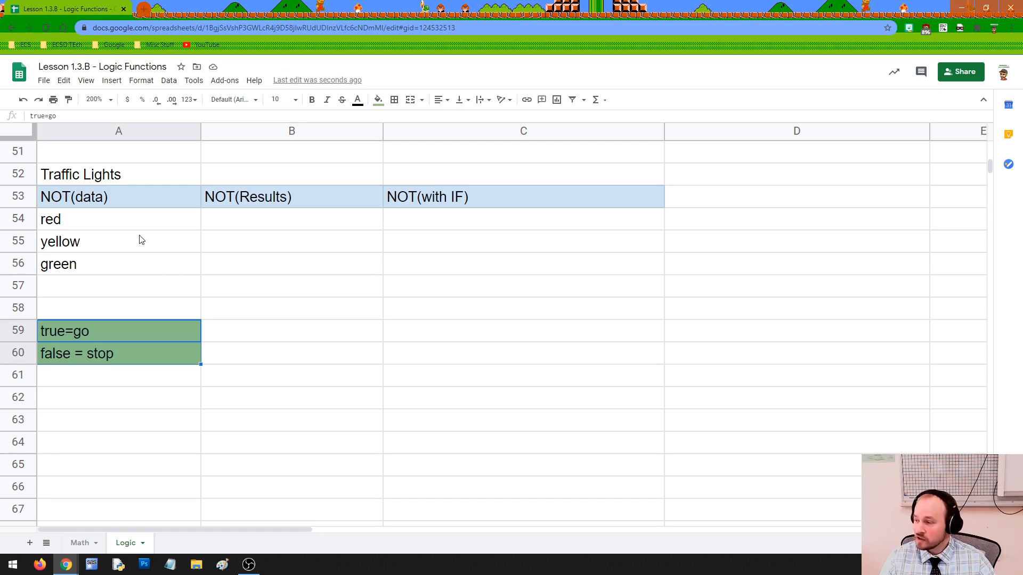
Enter the formula =NOT(A54="red") in B54 of the NOT(Results) column.
left_click(241, 218)
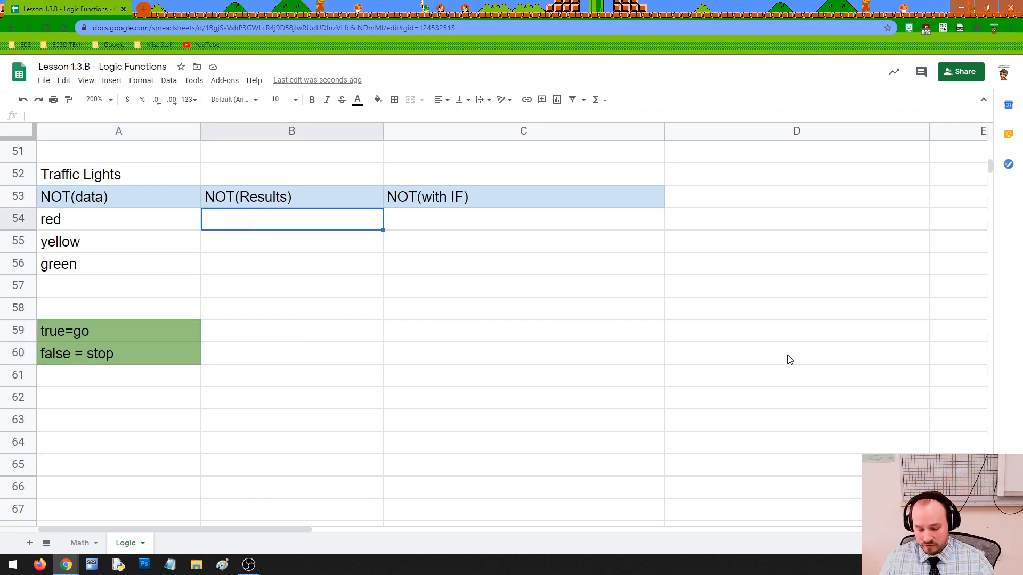
type("=")
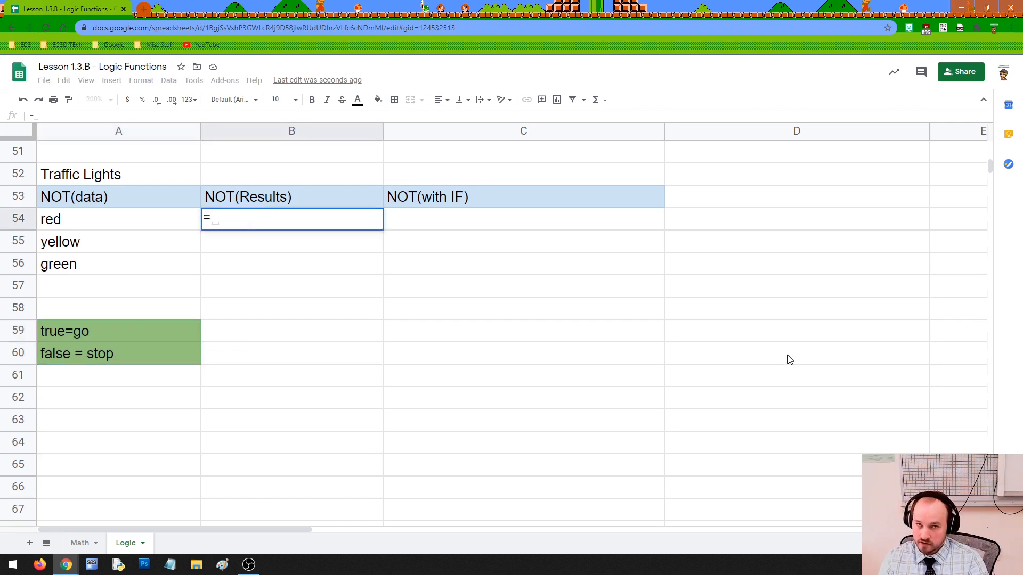
type("NOT(")
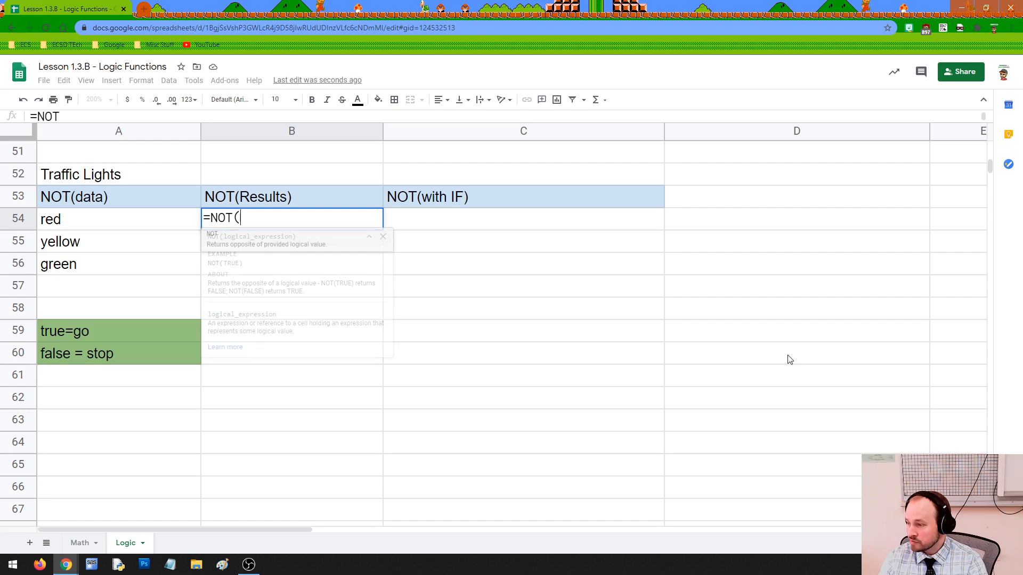
left_click(169, 223)
type("=\"red")
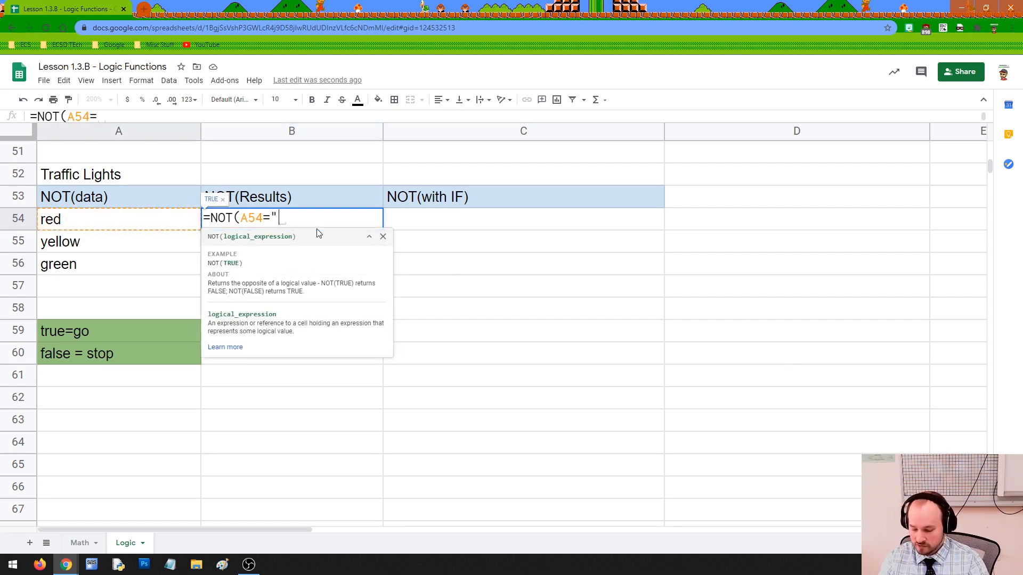
type("\"")
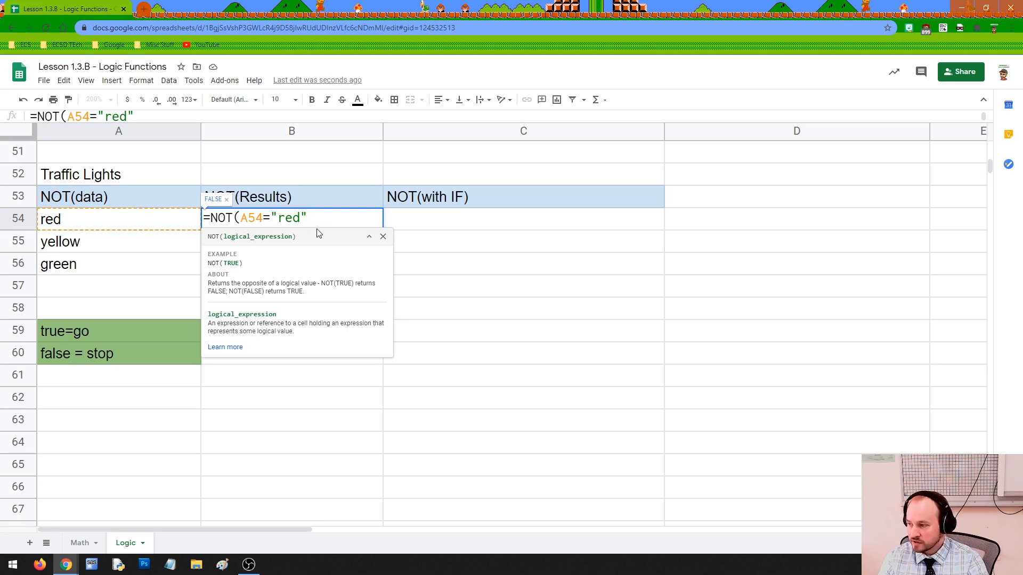
type(")")
key("Return")
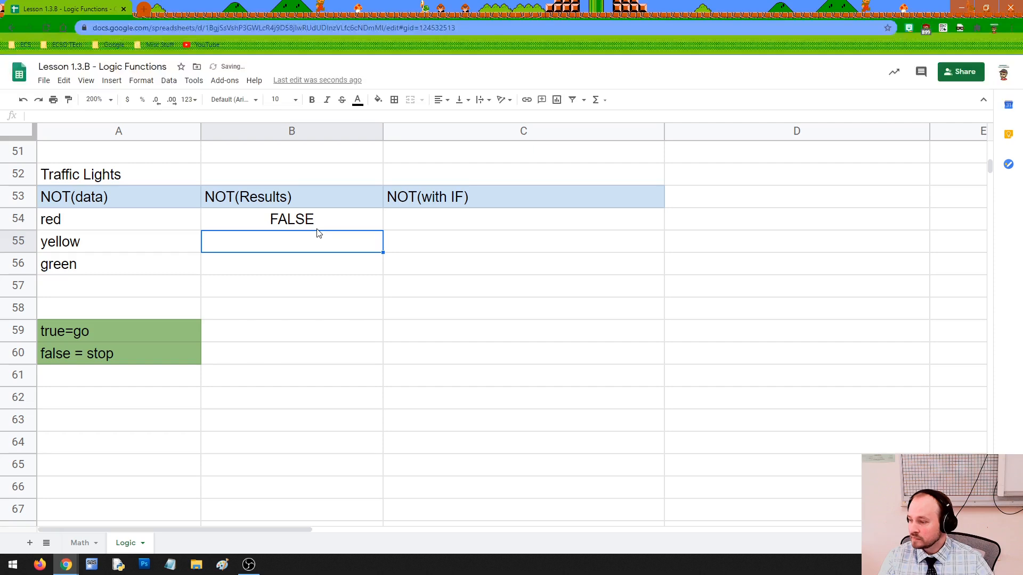
Check the B54 NOT formula against A54 and copy it down through B56.
left_click(291, 207)
left_click(289, 216)
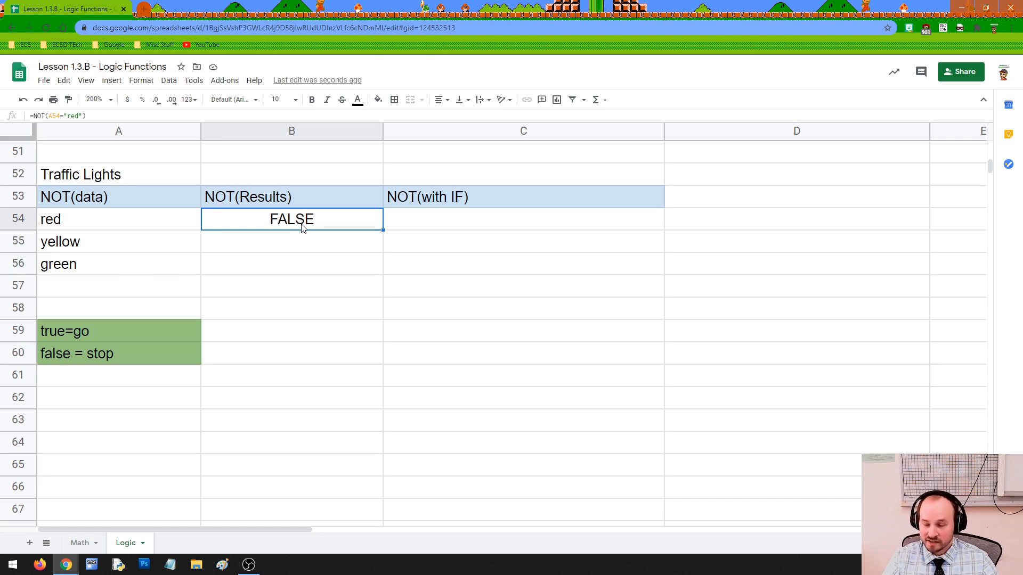
left_click(172, 224)
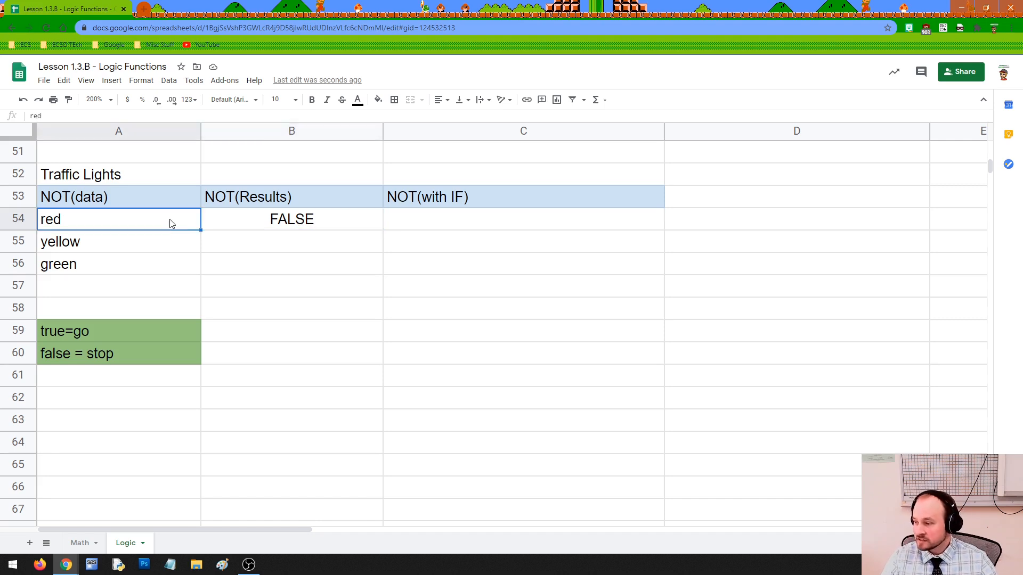
left_click(253, 224)
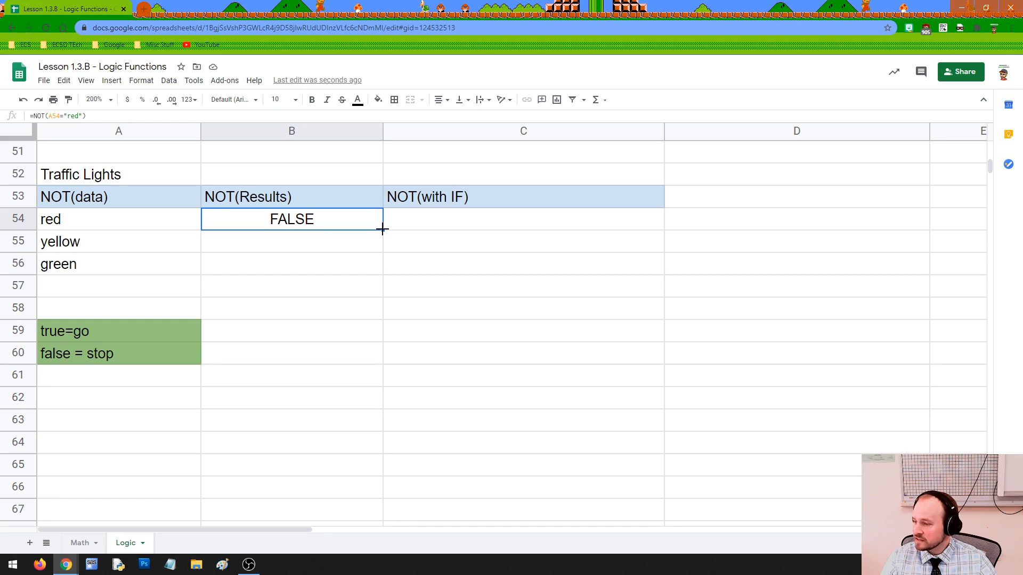
left_click_drag(383, 230, 379, 267)
Compare the copied NOT formulas in B55 and B56 with the yellow and green entries in column A.
left_click(333, 249)
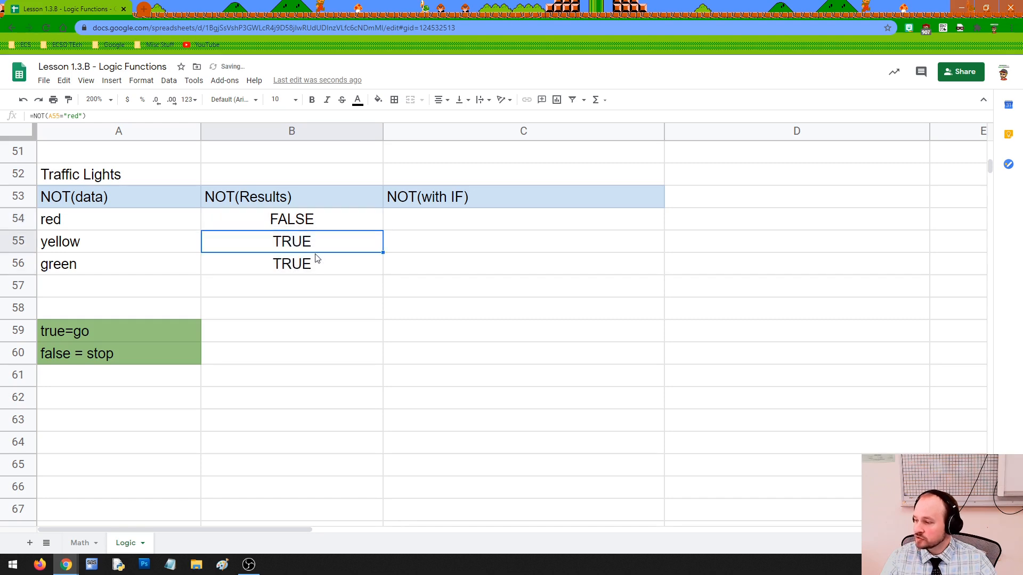
left_click(317, 262)
left_click(308, 248)
left_click(307, 264)
left_click(309, 252)
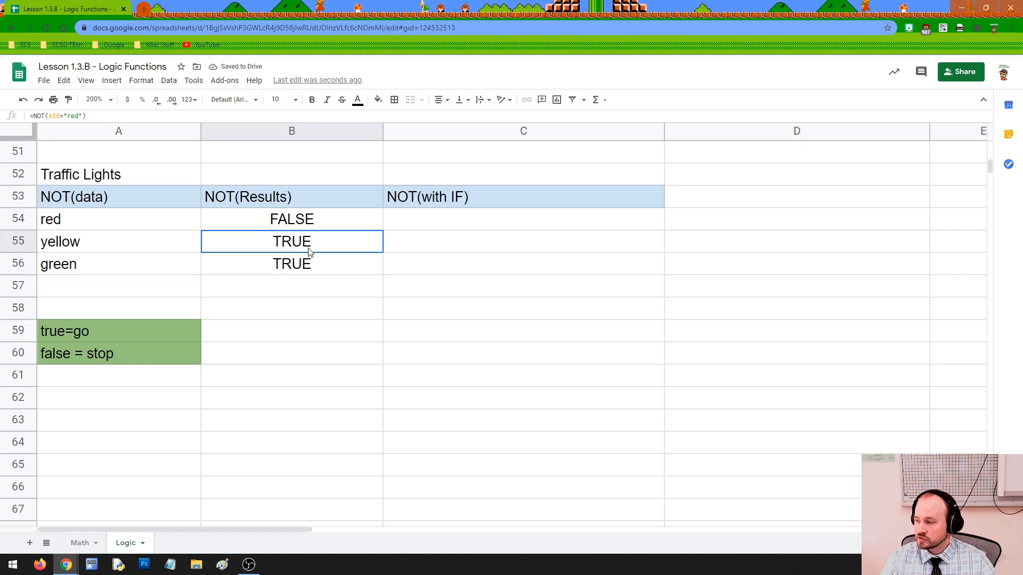
left_click(155, 247)
left_click(123, 273)
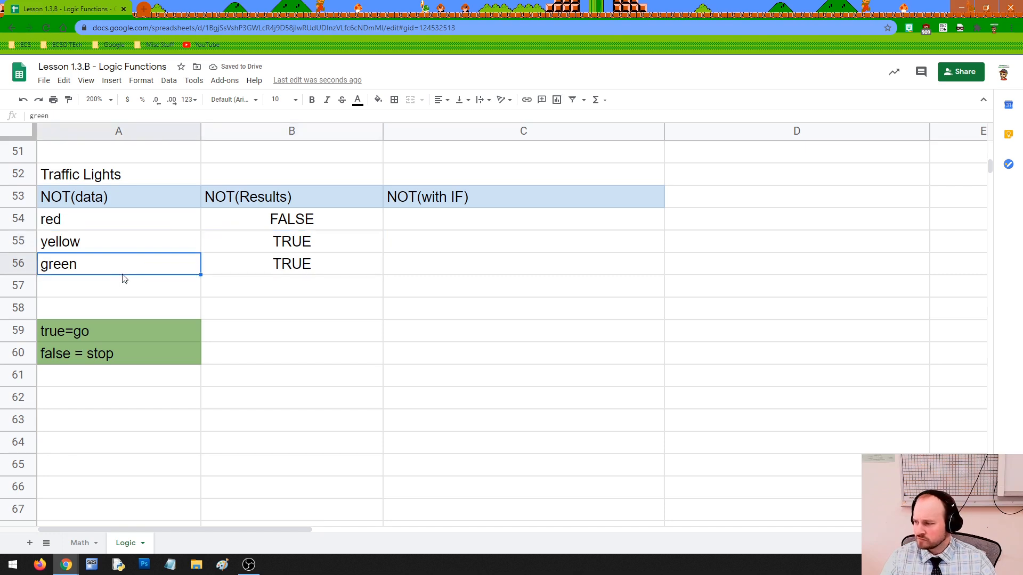
Add the test word cat in A57 and extend the NOT formula from B56 to B57.
left_click(126, 283)
type("ca")
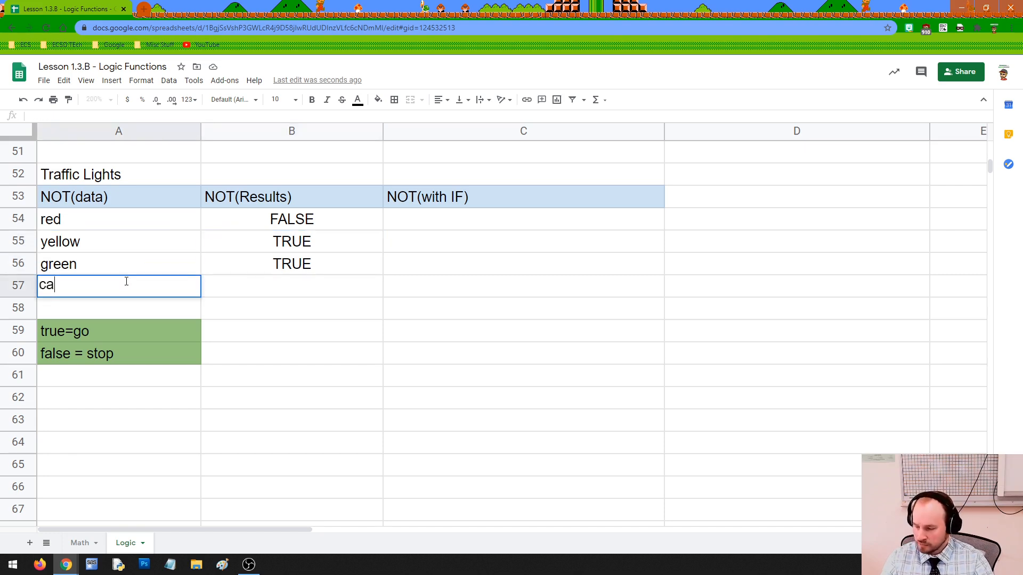
type("t")
key("Return")
left_click(272, 263)
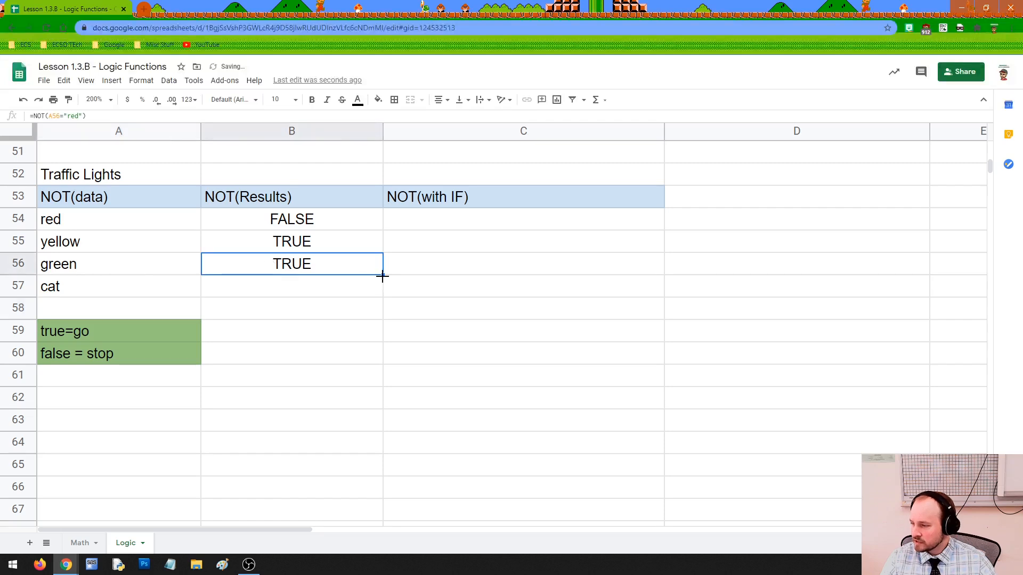
left_click_drag(383, 276, 382, 290)
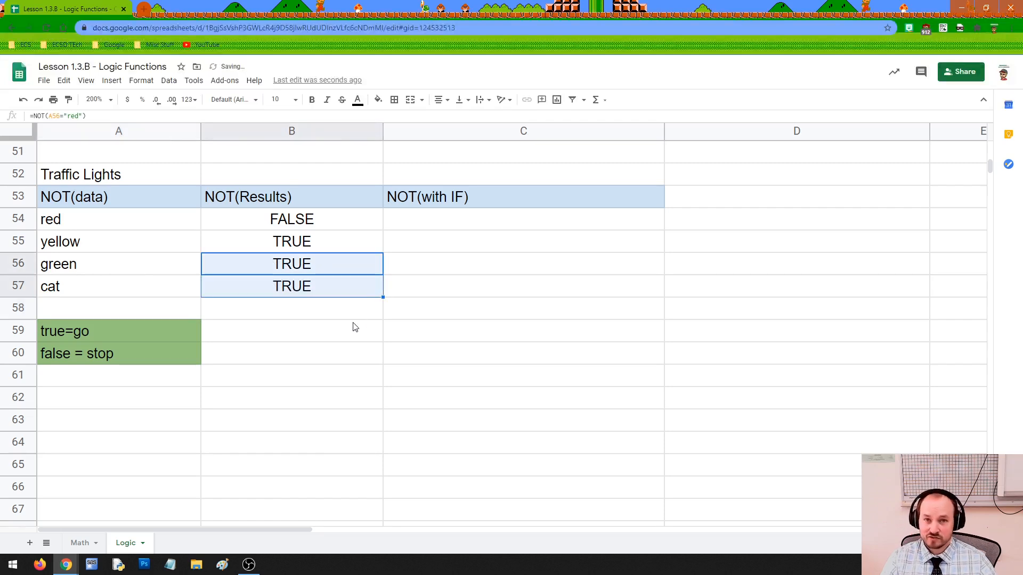
Replace cat in A57 with red to test the NOT formula in B57.
left_click(155, 286)
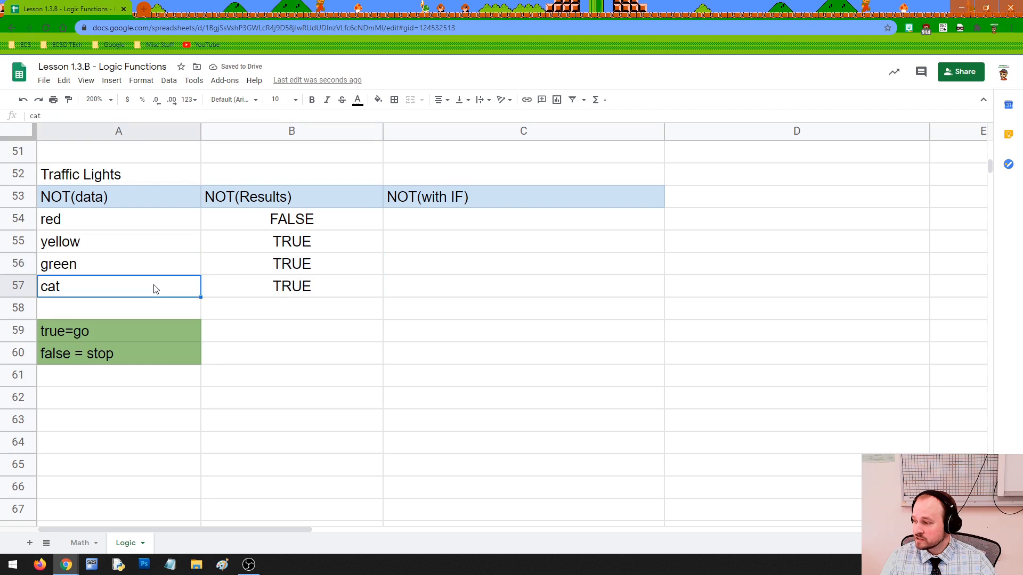
double_click(152, 286)
key("BackSpace")
key("BackSpace")
key("BackSpace")
type("red")
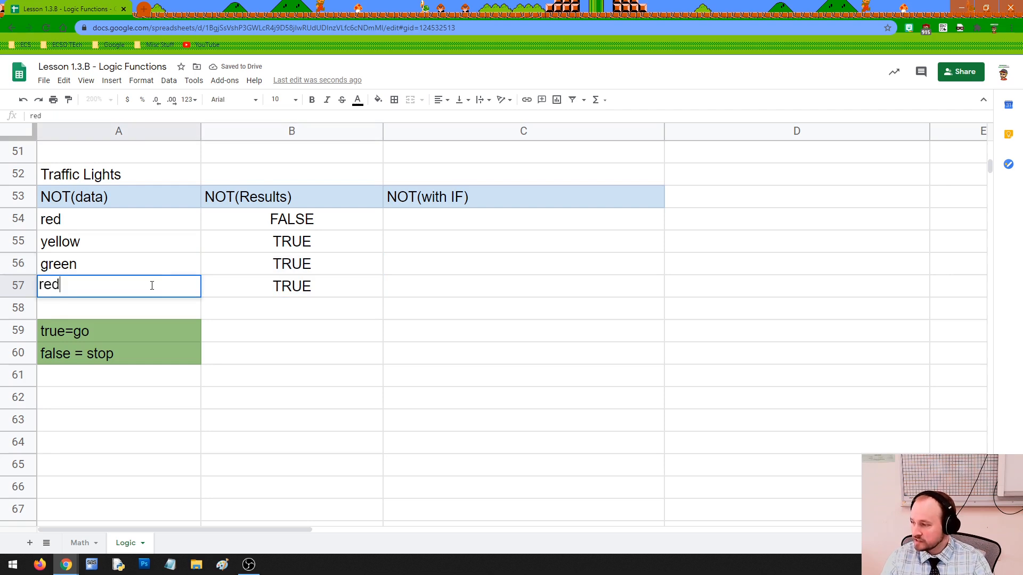
key("Return")
left_click_drag(145, 289, 225, 288)
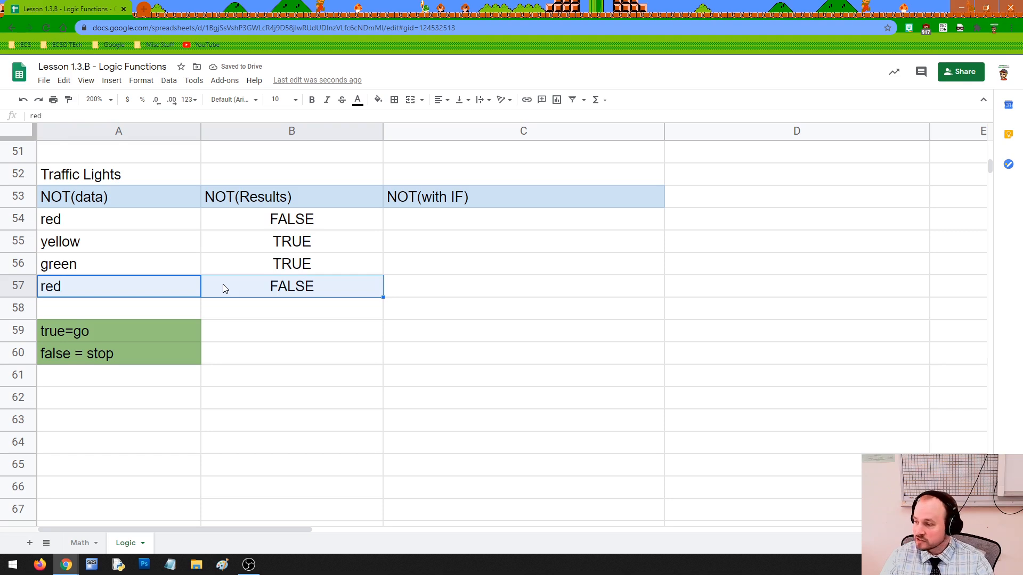
Clear the test entry and its NOT formula from A57:B57, and select C54 under NOT(with IF).
key("Delete")
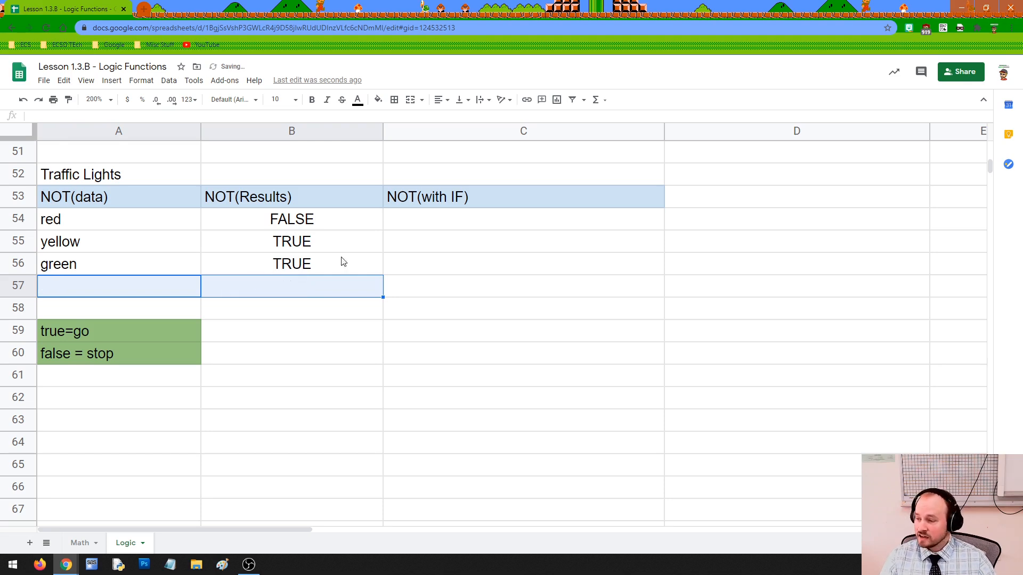
left_click(411, 232)
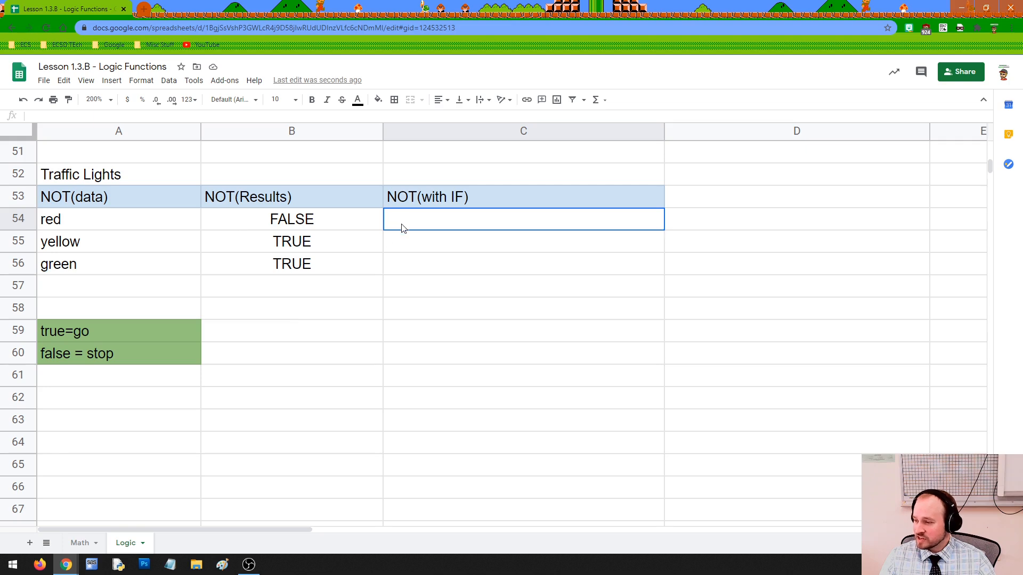
left_click_drag(402, 228, 407, 267)
left_click(416, 226)
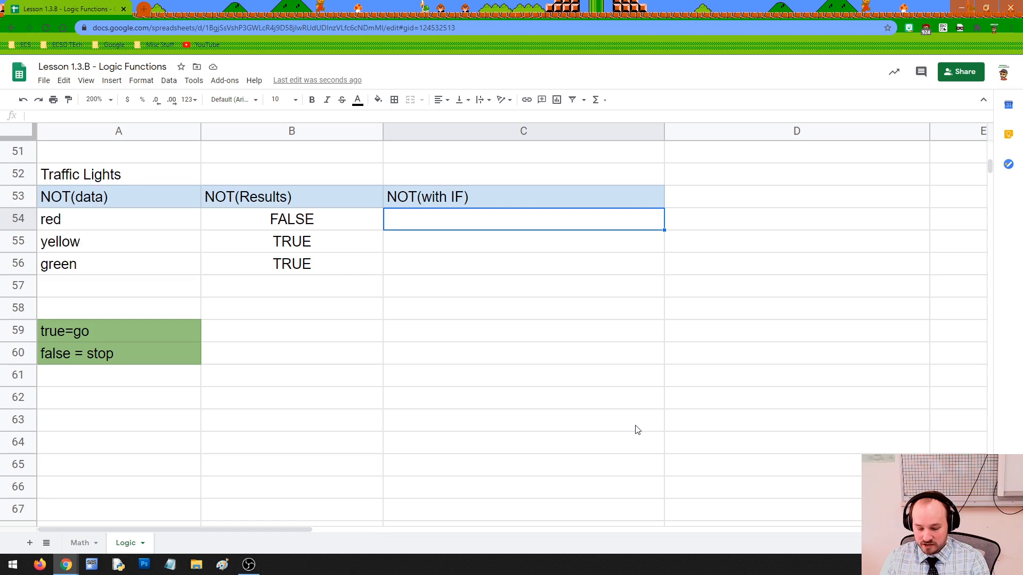
type("=IF")
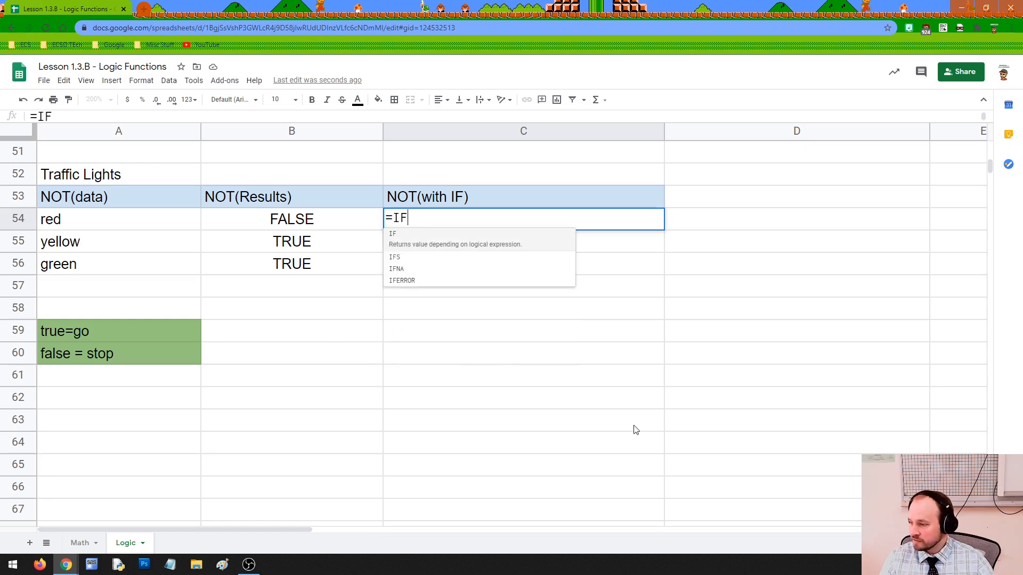
left_click(322, 227)
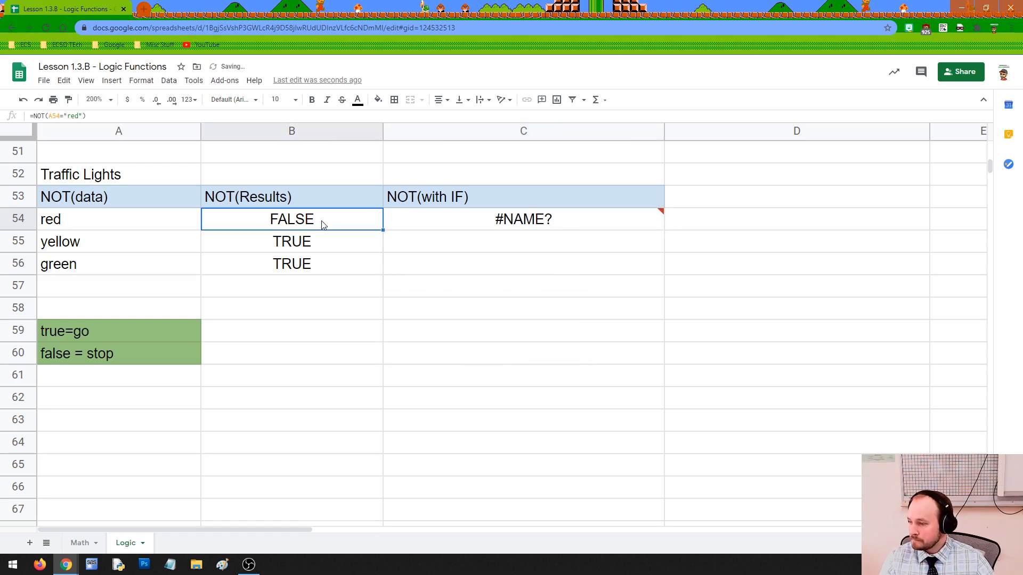
left_click(448, 226)
double_click(468, 226)
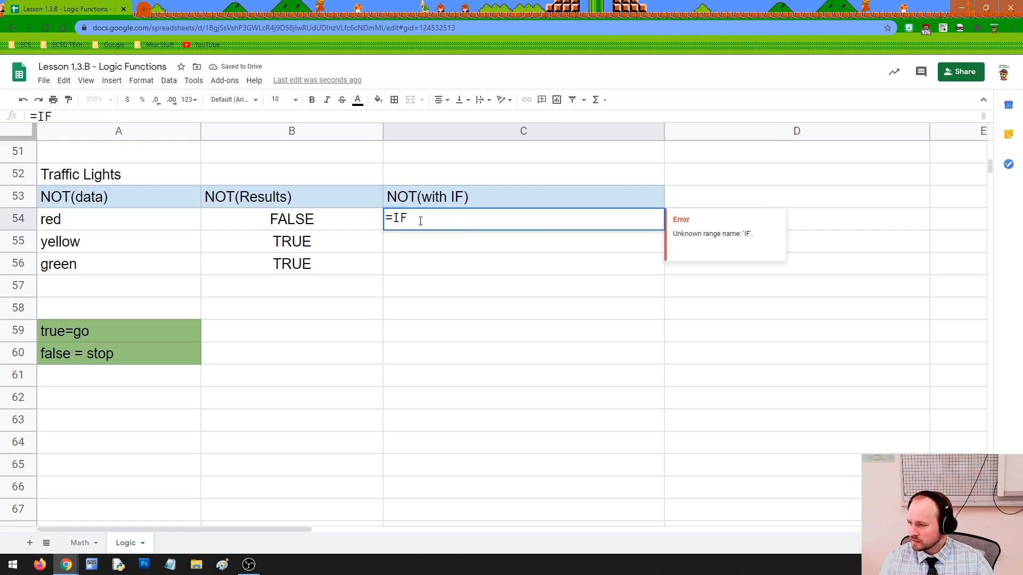
key("BackSpace")
key("BackSpace")
key("BackSpace")
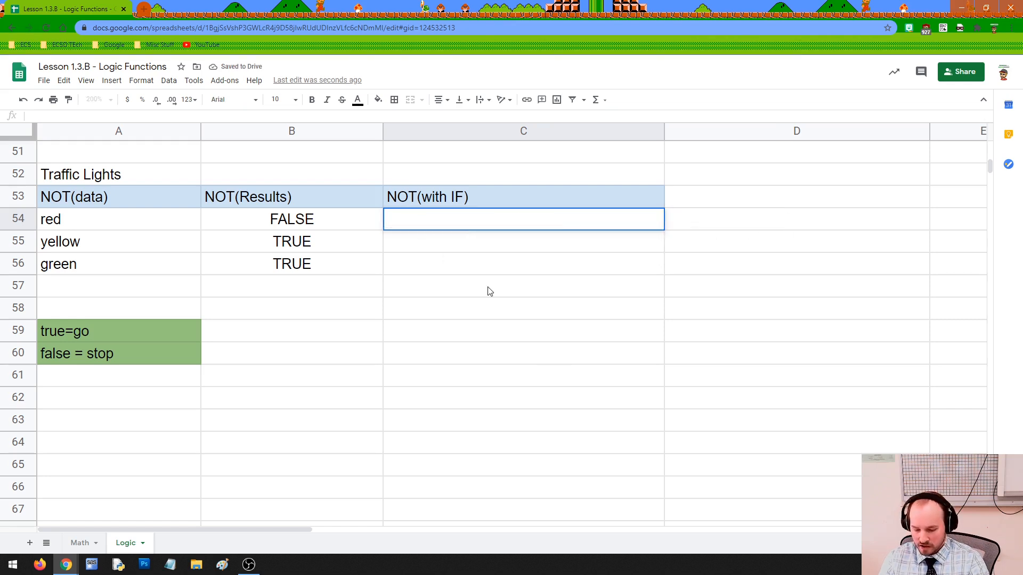
Write the formula =IF(B54=False,"Stop","Go") in C54.
type("=IF(")
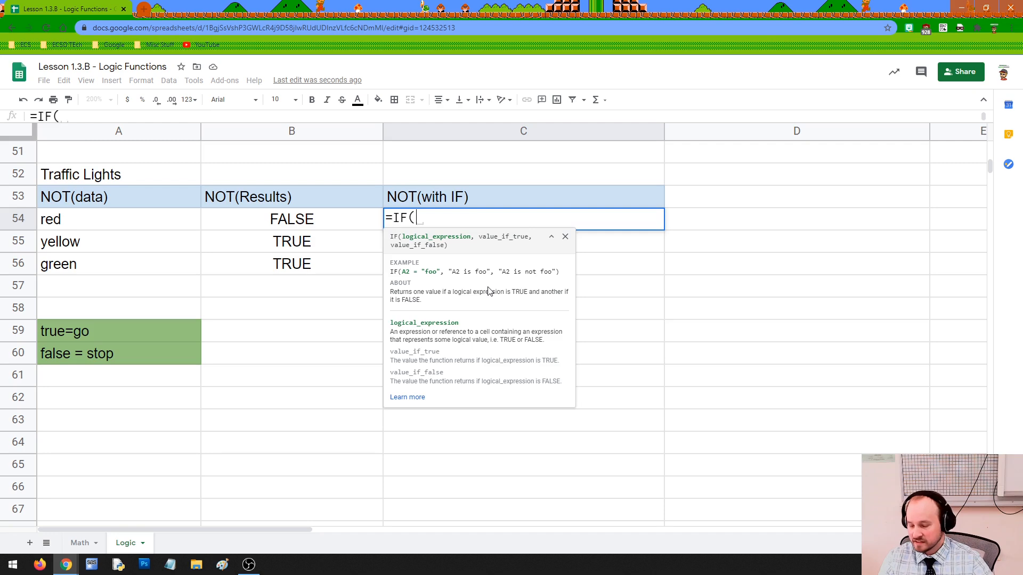
left_click(308, 219)
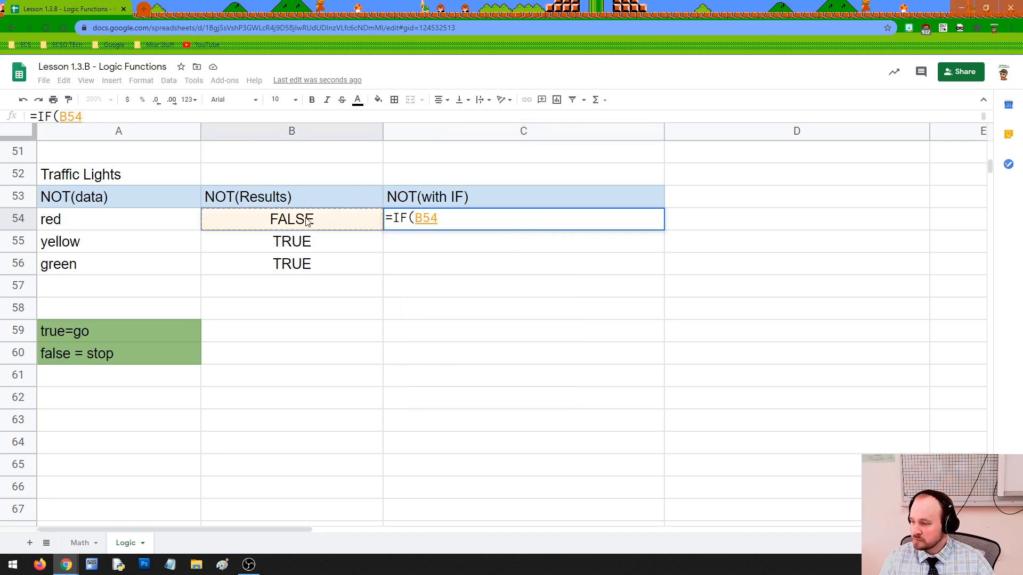
type("=")
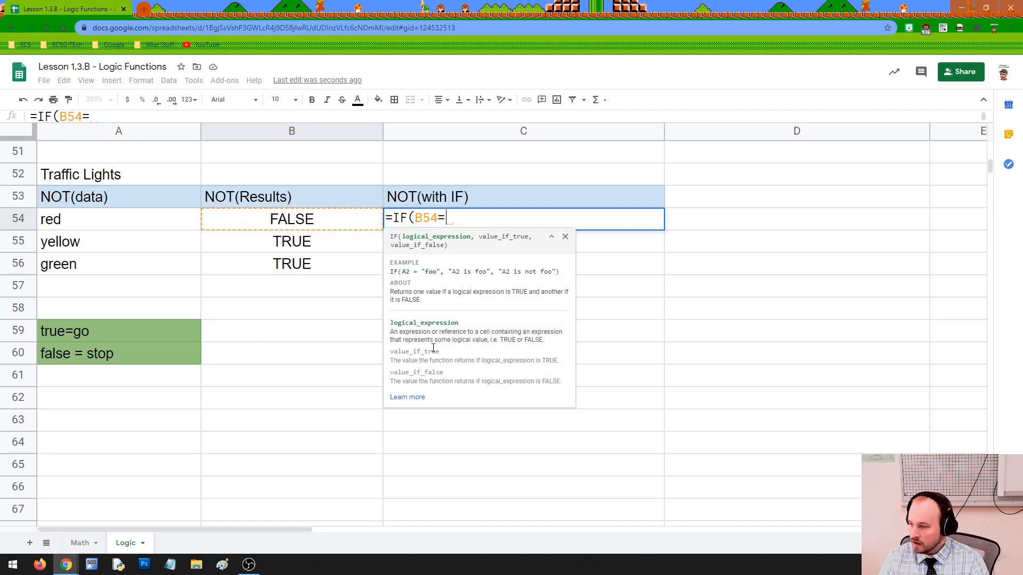
type("False")
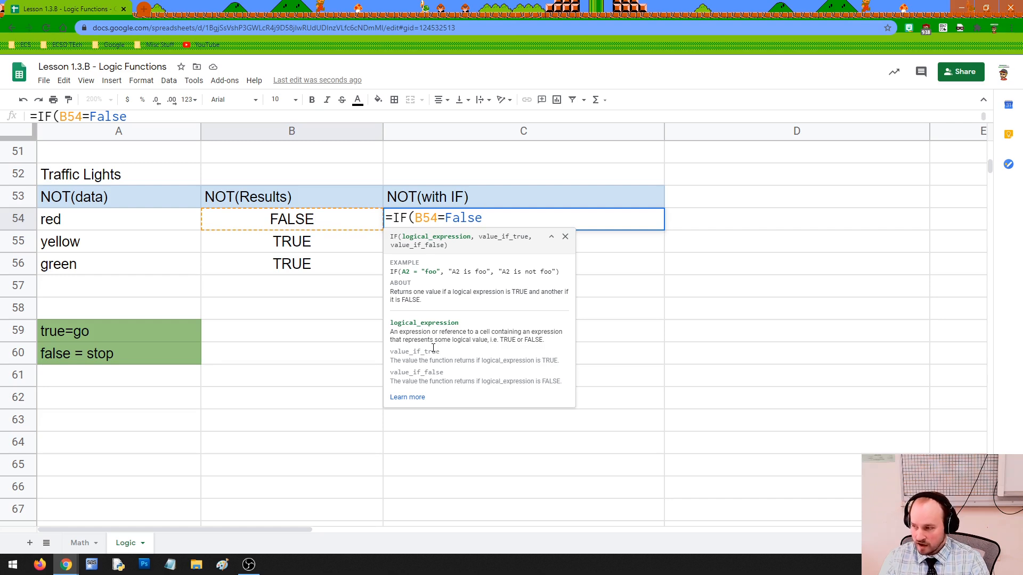
type(",")
type("\"Stop")
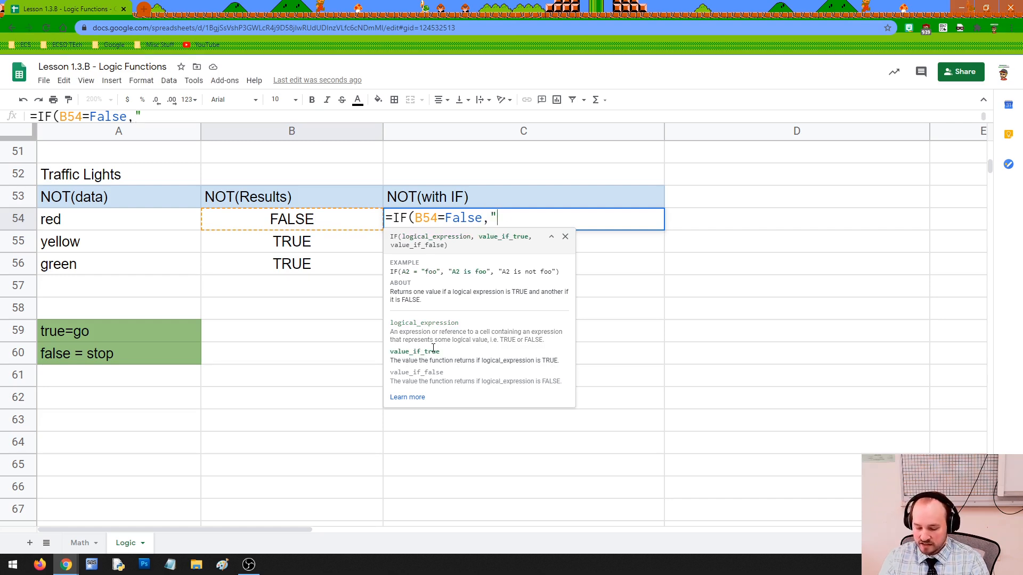
type("\"")
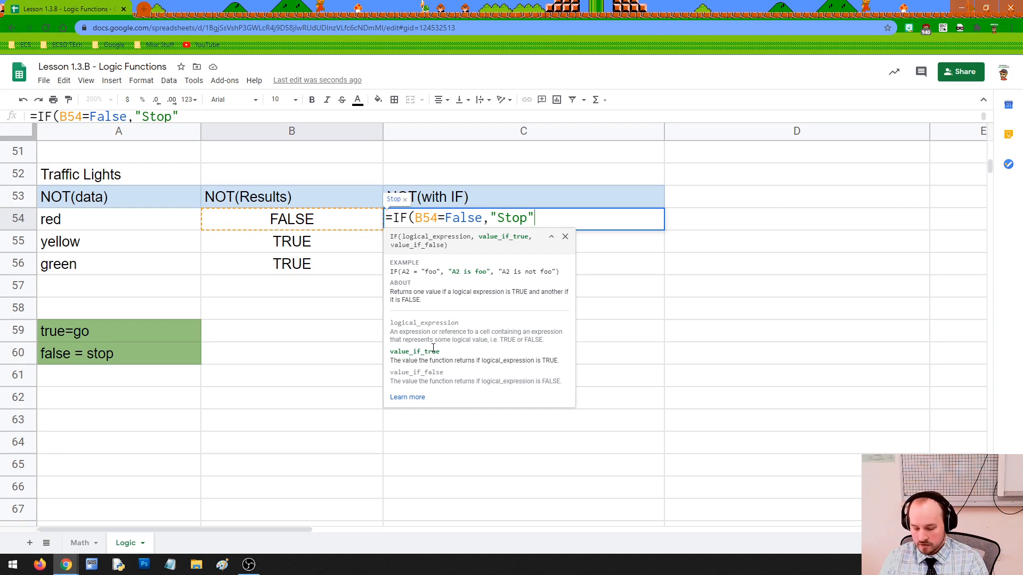
type(",\"go")
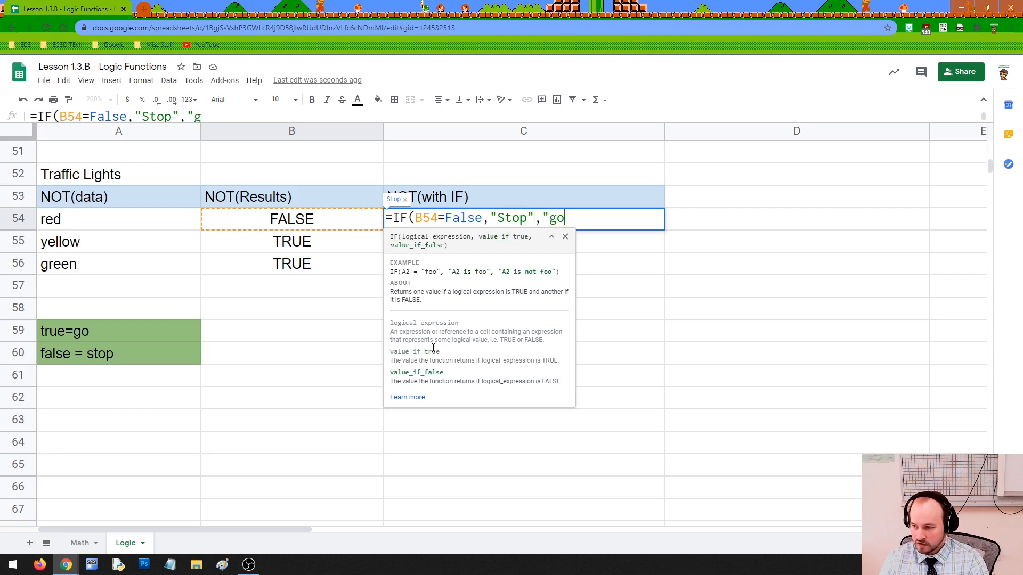
key("BackSpace")
key("BackSpace")
type("Go\")")
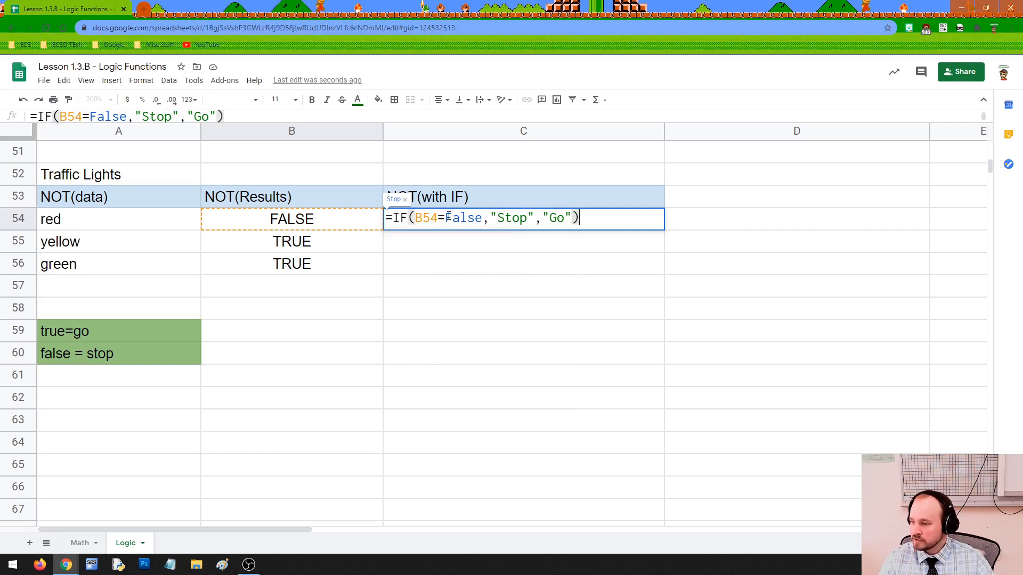
Review the False condition and the Stop and Go values in the C54 formula, and commit it.
left_click_drag(446, 218, 483, 218)
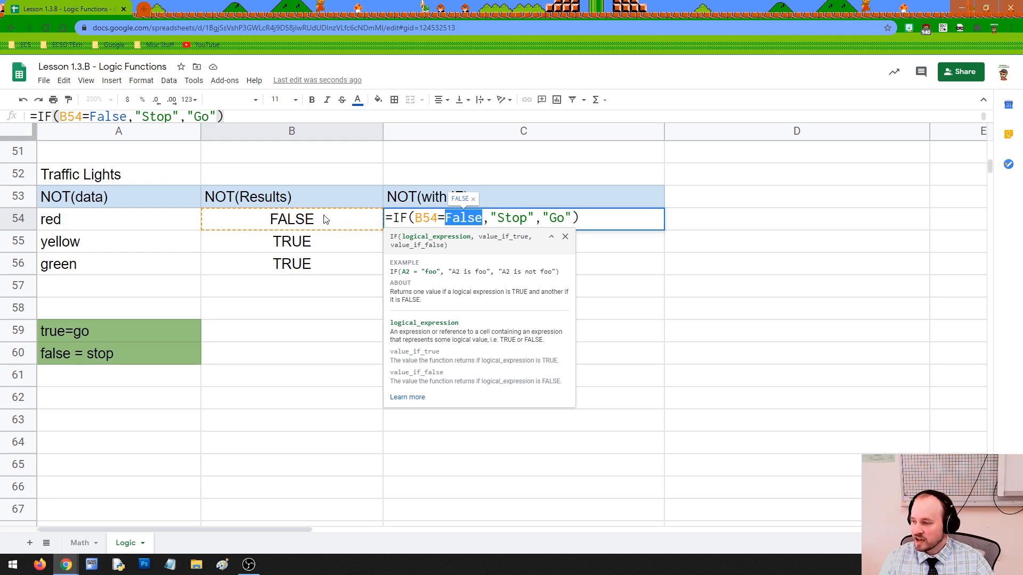
left_click_drag(497, 218, 567, 218)
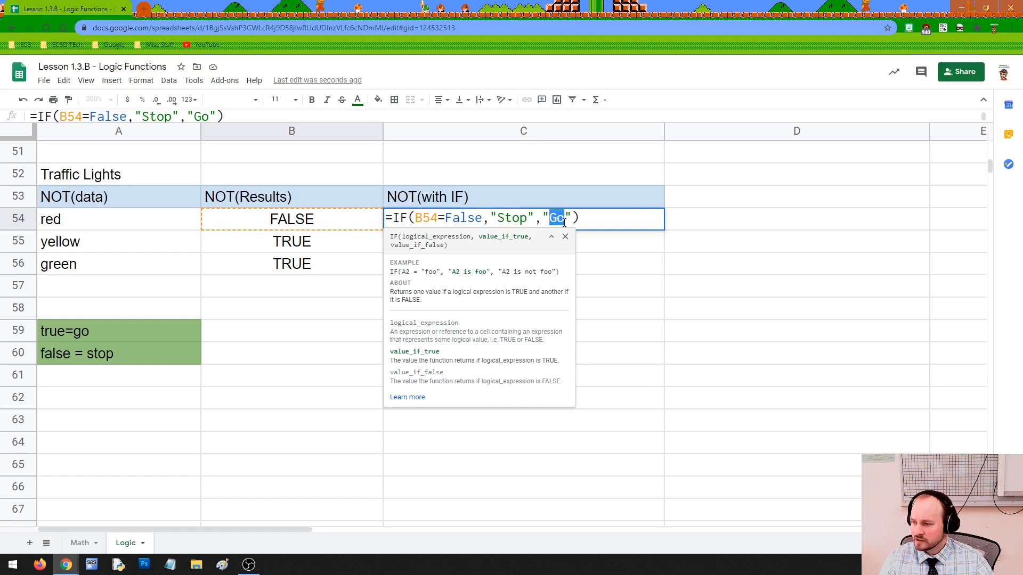
left_click(596, 219)
key("Return")
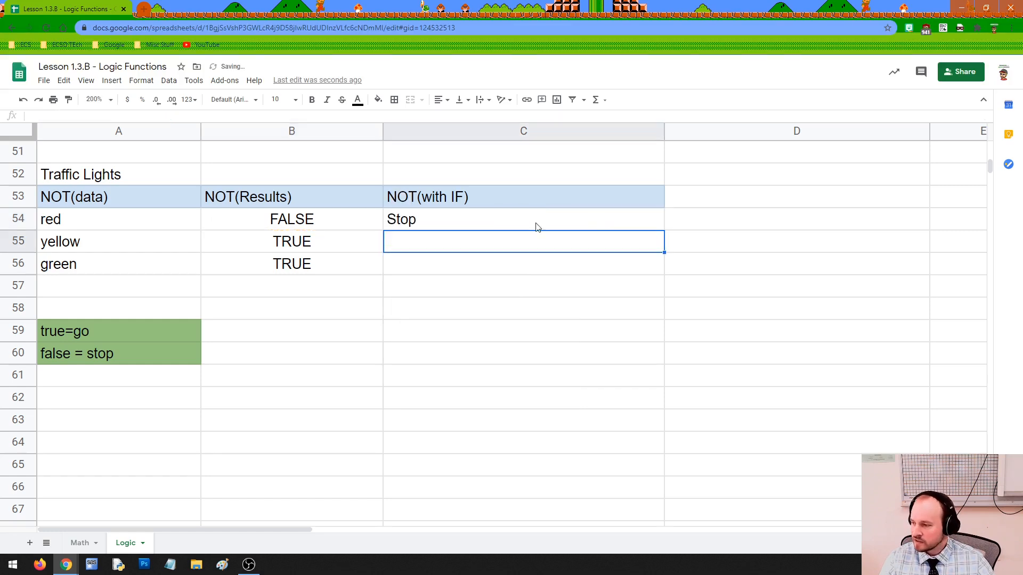
Compare C54 with the red row's data and NOT result, and copy its IF formula down through C56.
left_click(480, 224)
left_click_drag(189, 219, 400, 225)
left_click(429, 239)
left_click(443, 228)
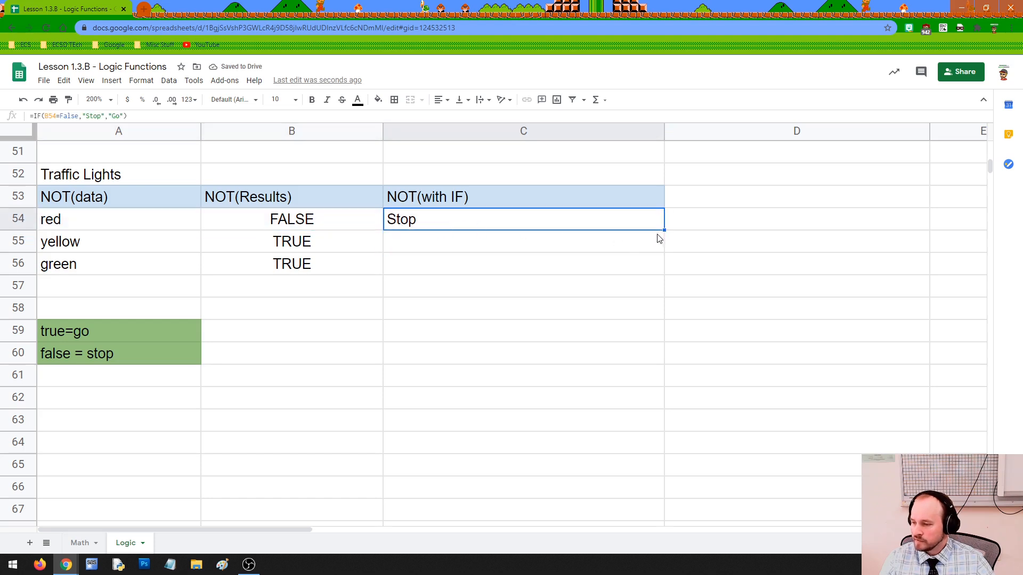
left_click_drag(663, 230, 664, 273)
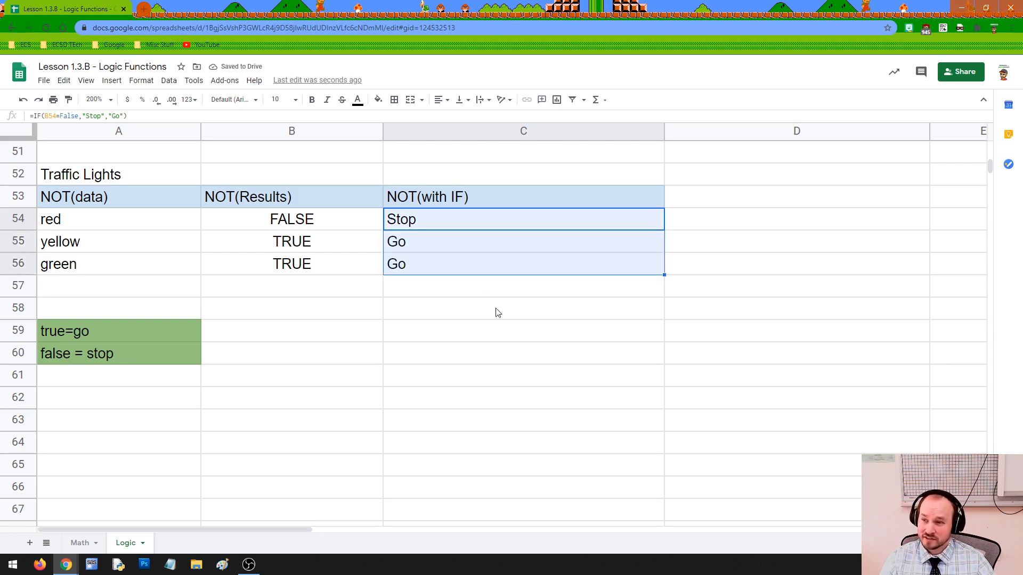
Review the IF formula in C54 and clear the formulas from C54 through C56.
double_click(416, 222)
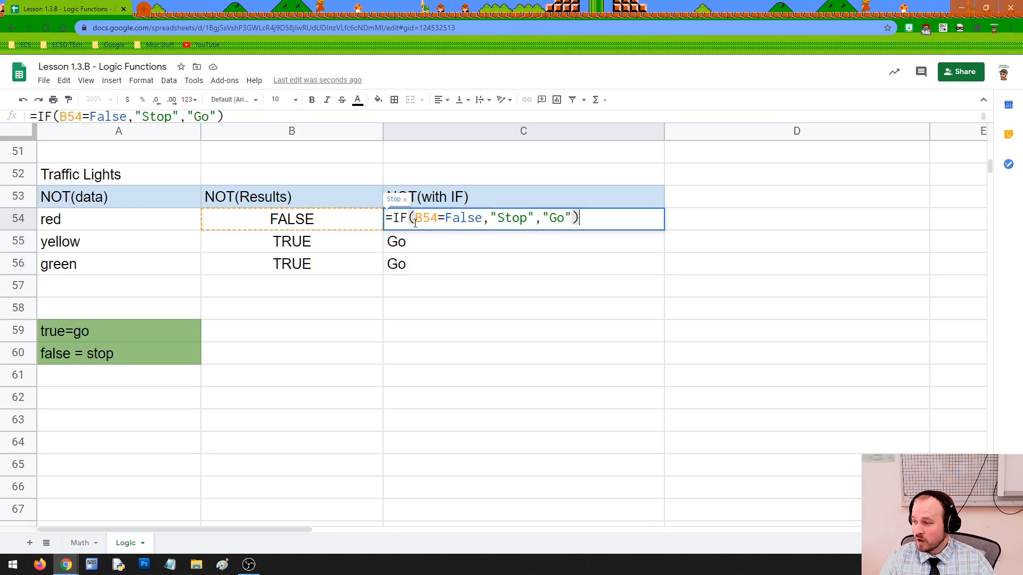
left_click_drag(392, 218, 579, 218)
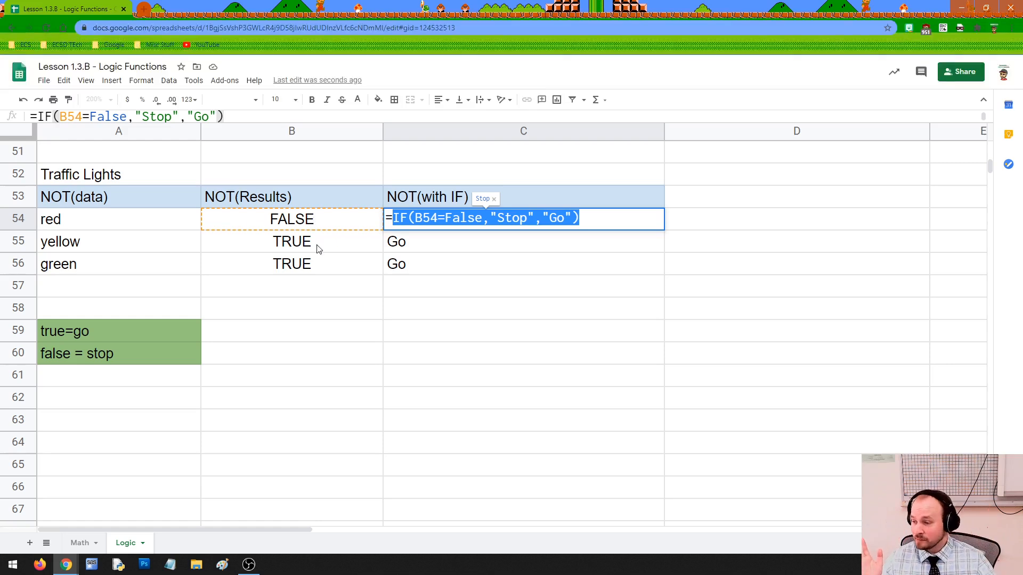
key("BackSpace")
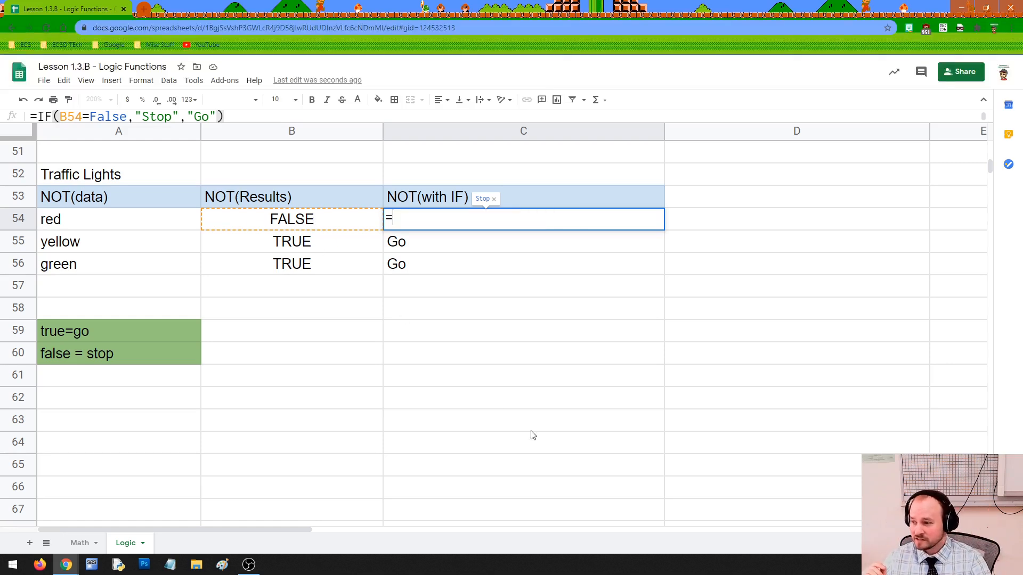
key("BackSpace")
key("Return")
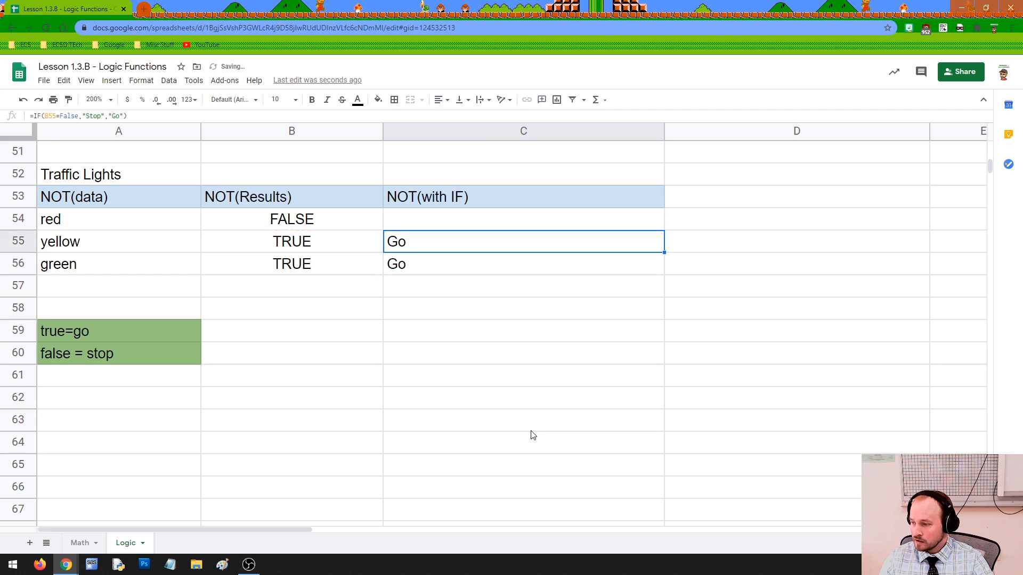
key("Delete")
key("Down")
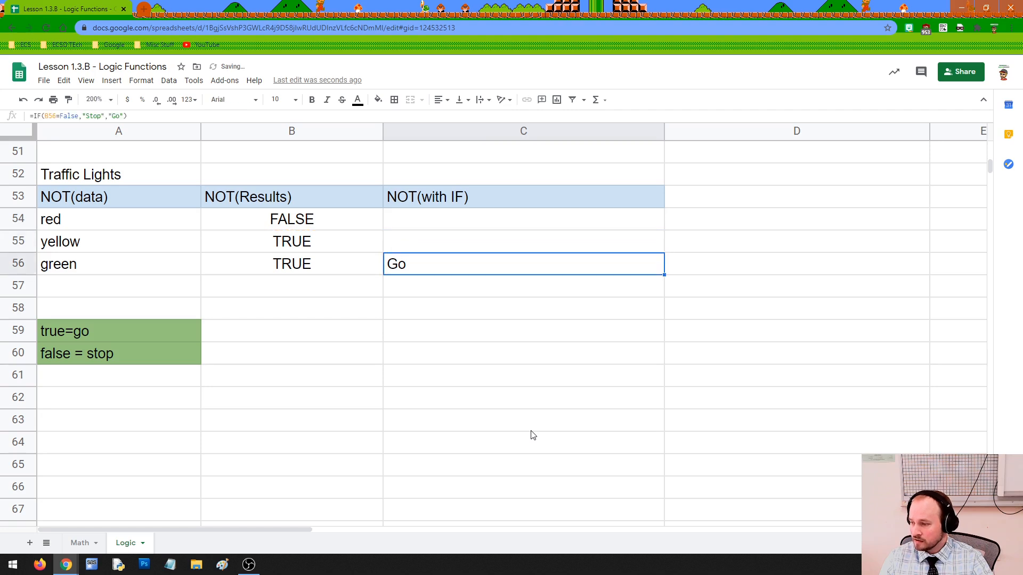
key("Return")
key("ctrl+a")
key("BackSpace")
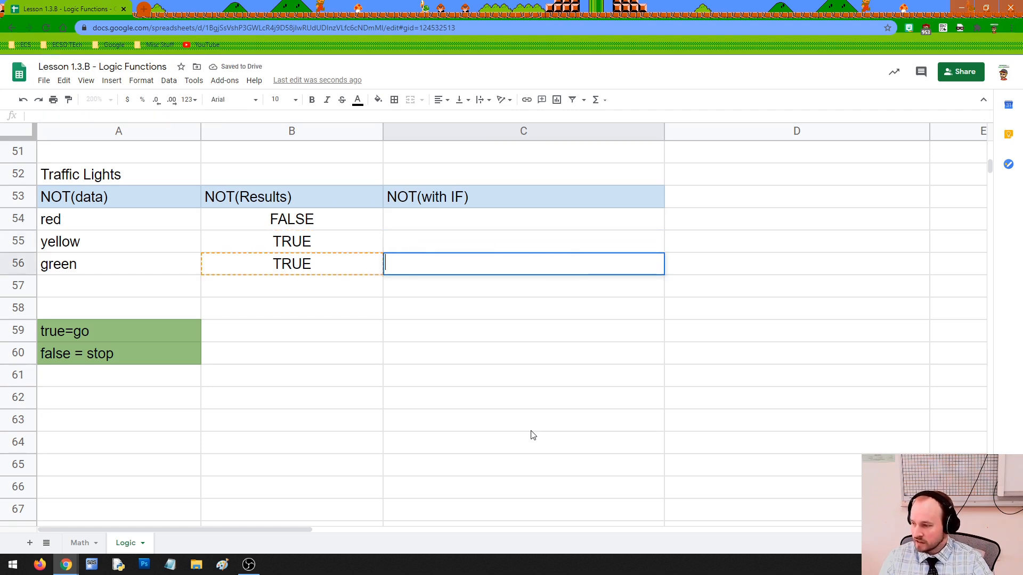
Start an IF formula in C54 with the nested condition NOT(A54="red").
left_click(463, 225)
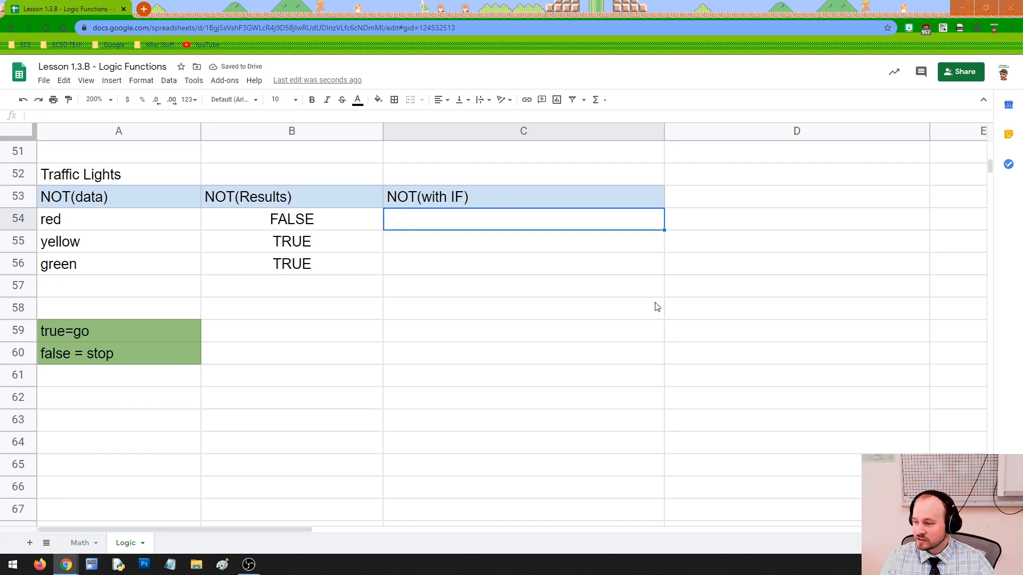
double_click(398, 218)
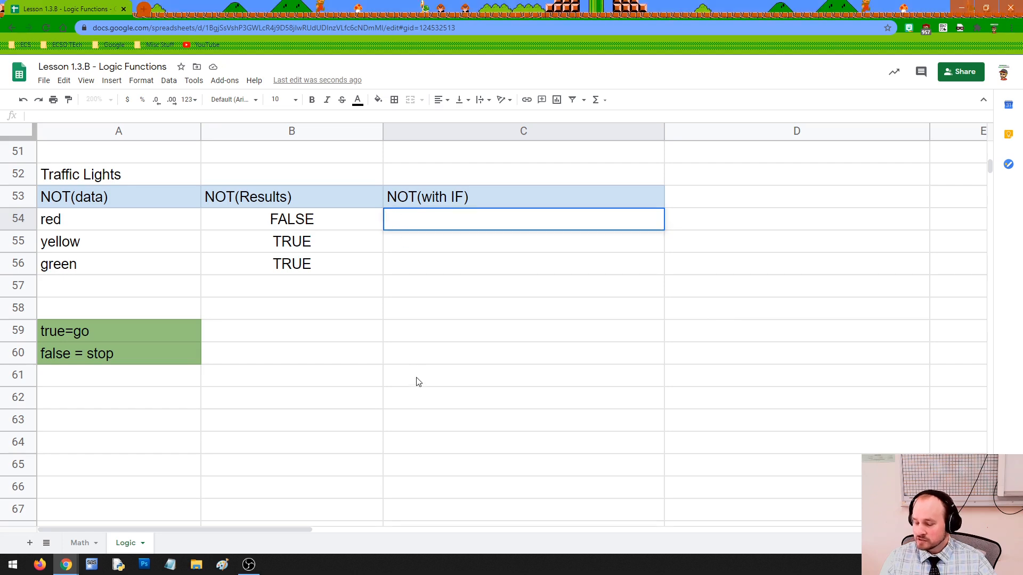
type("=IF")
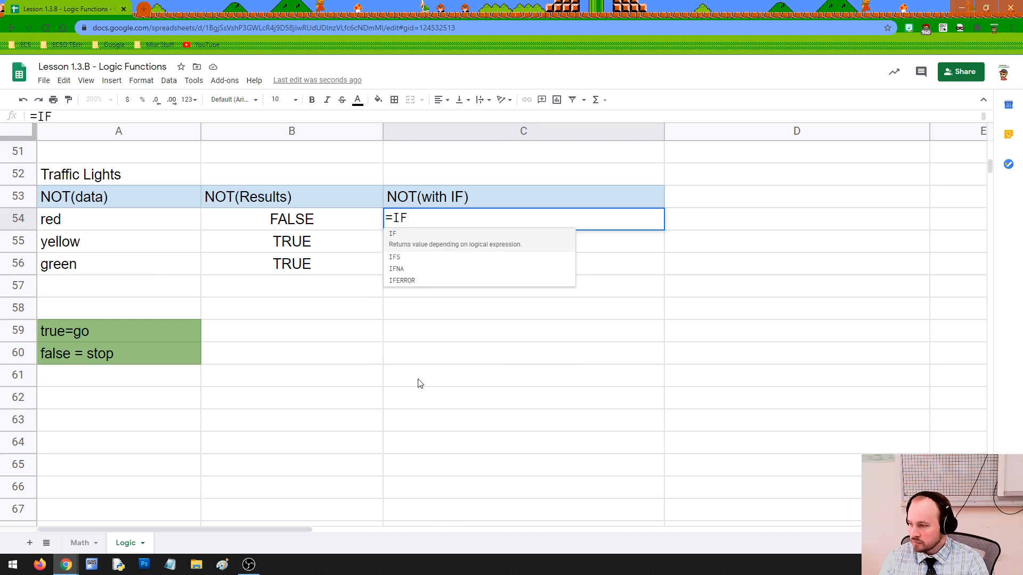
type("(NOT")
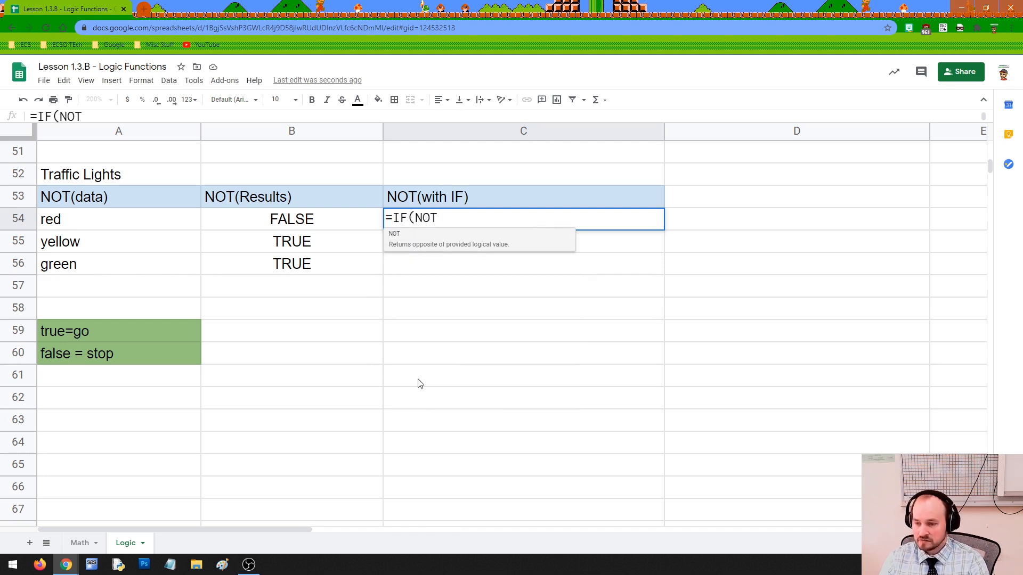
type("(")
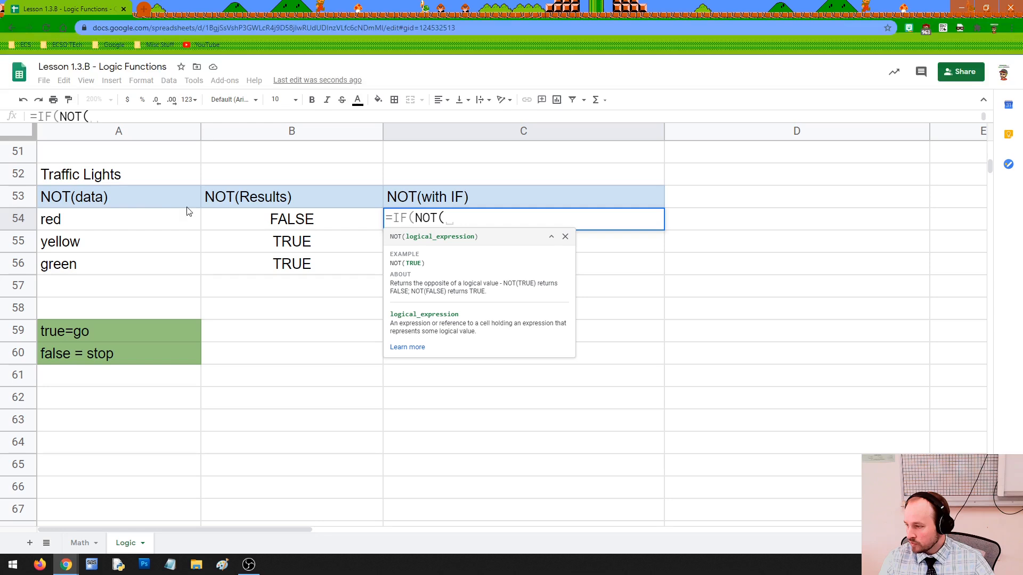
left_click(137, 220)
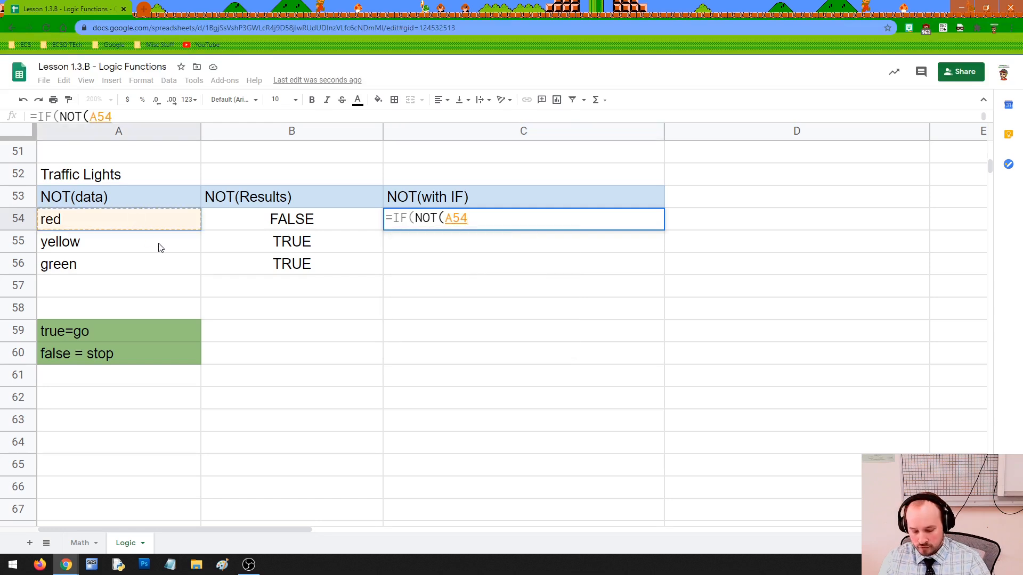
type("=\"red\"")
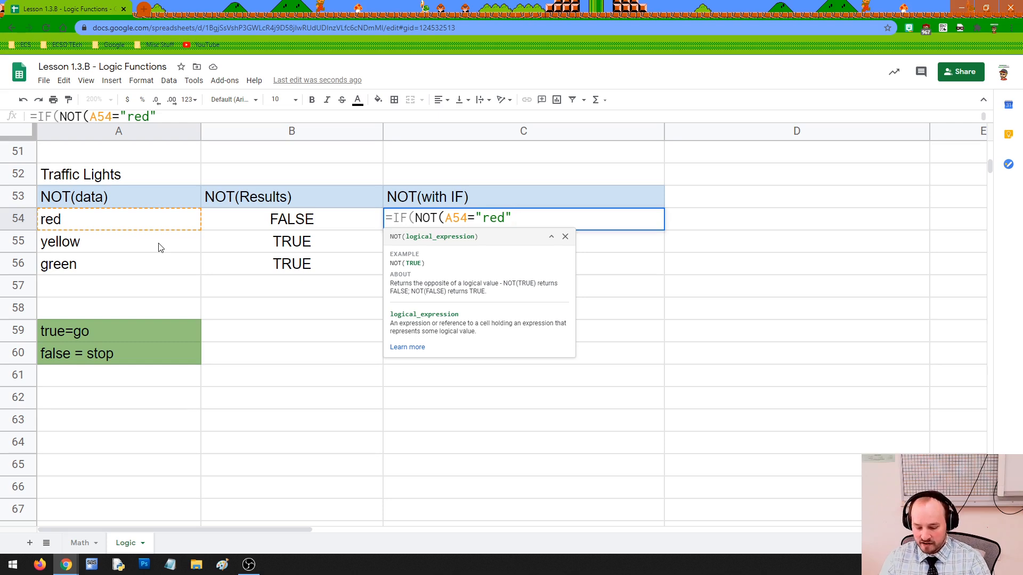
type(")")
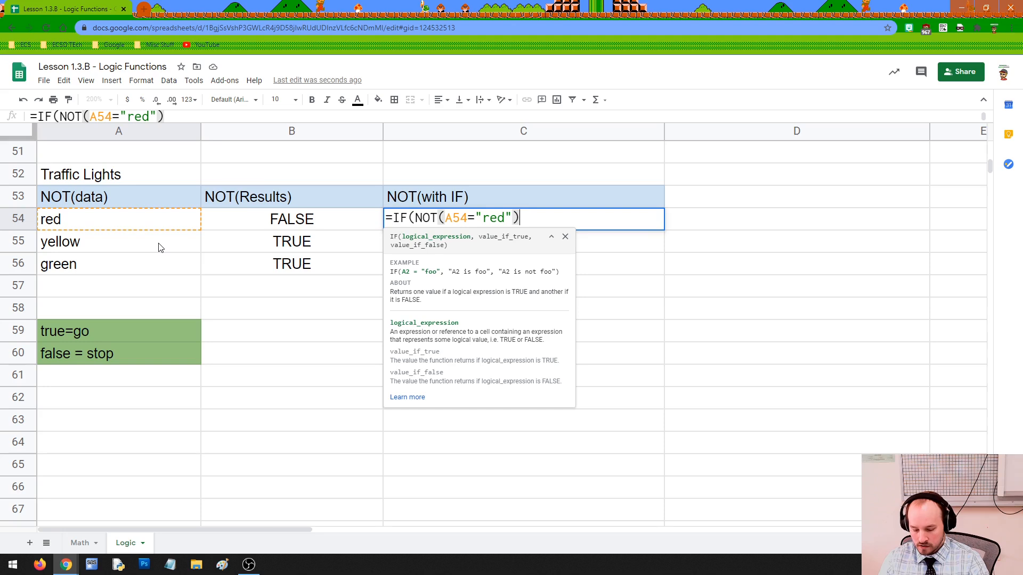
Complete the C54 formula with "GO" as the true value and "STOP" as the false value, and commit it.
type(",\"STO")
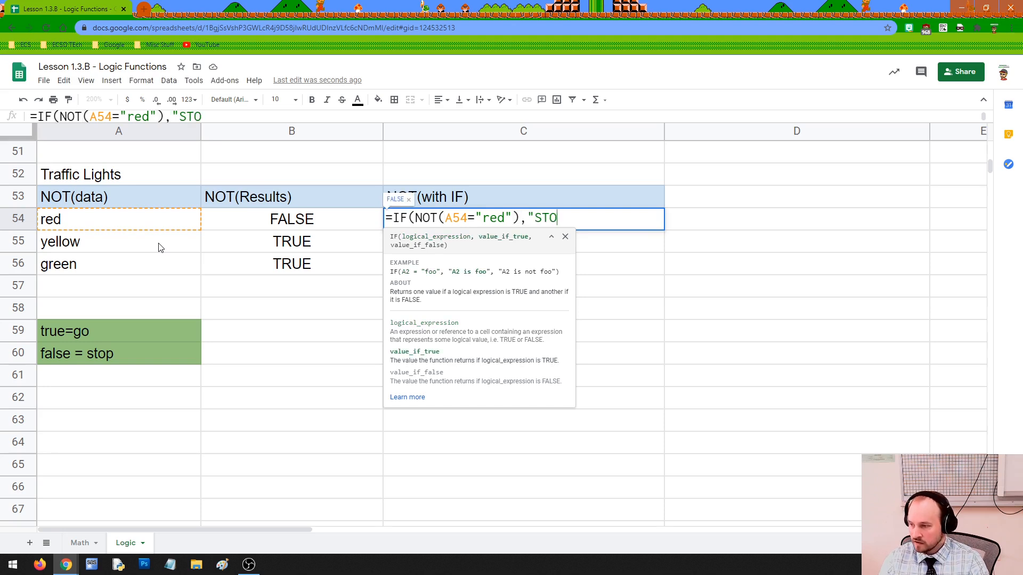
key("BackSpace")
key("BackSpace")
key("BackSpace")
type("GO")
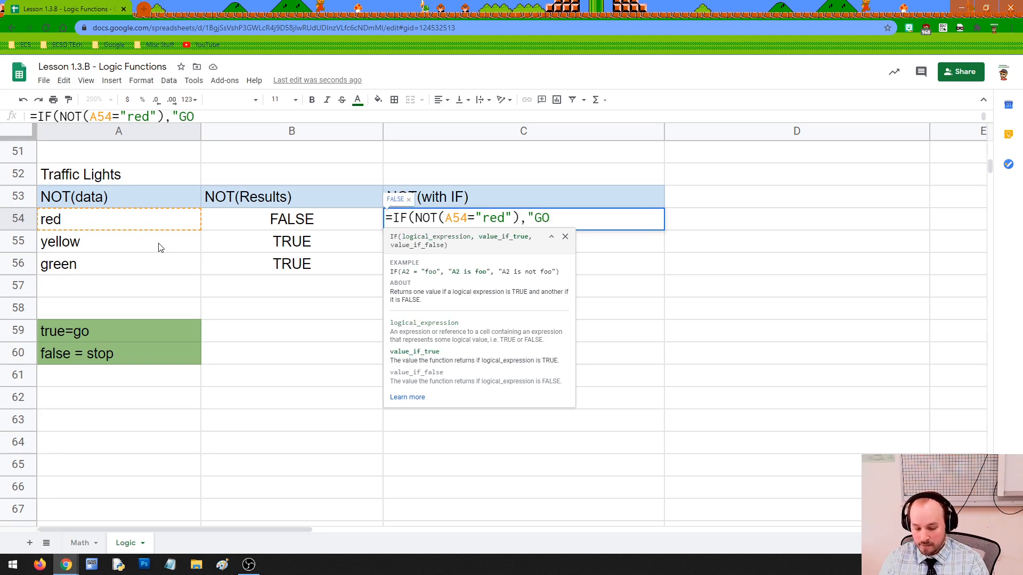
type("\"")
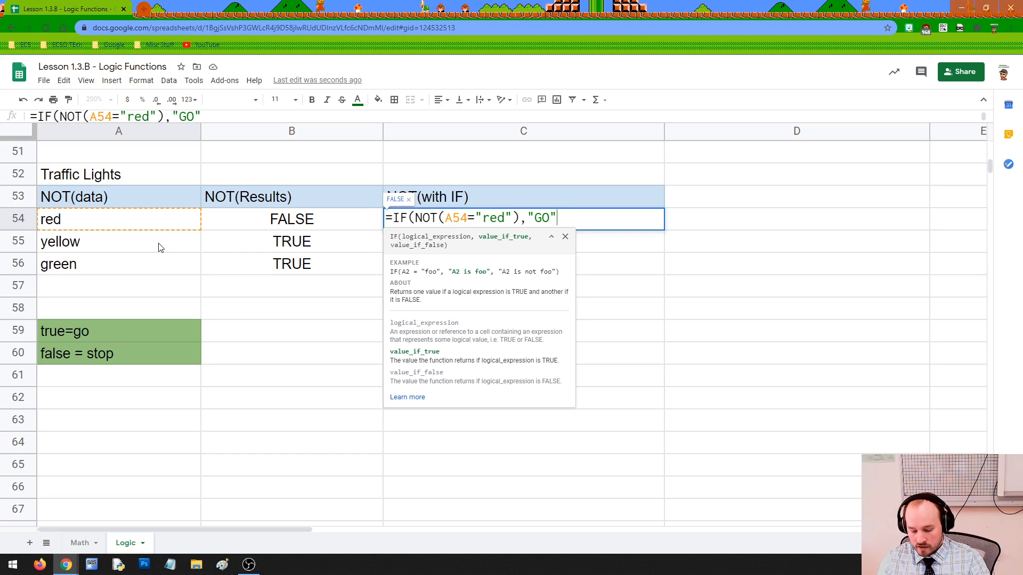
type(",")
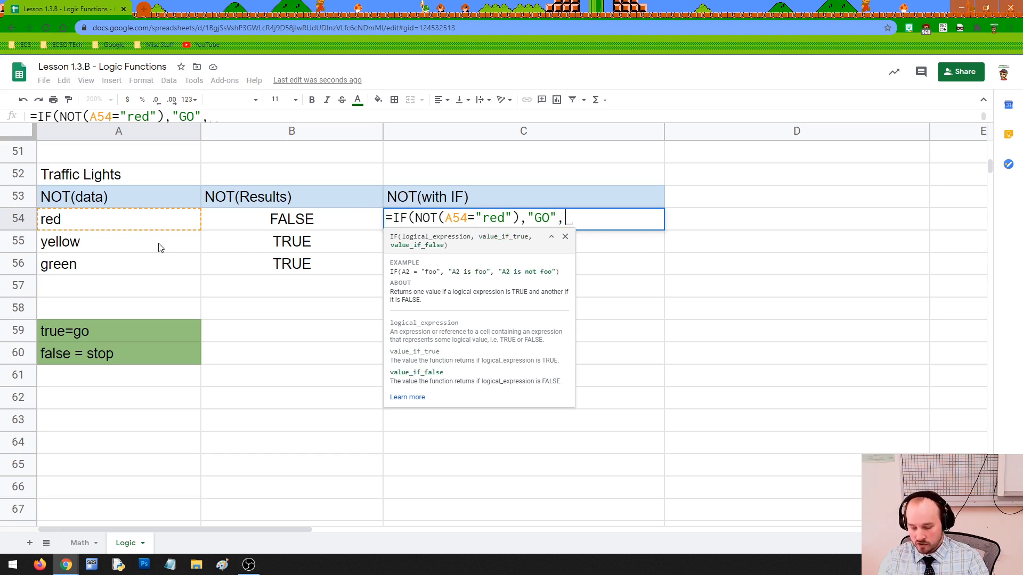
type("\"S")
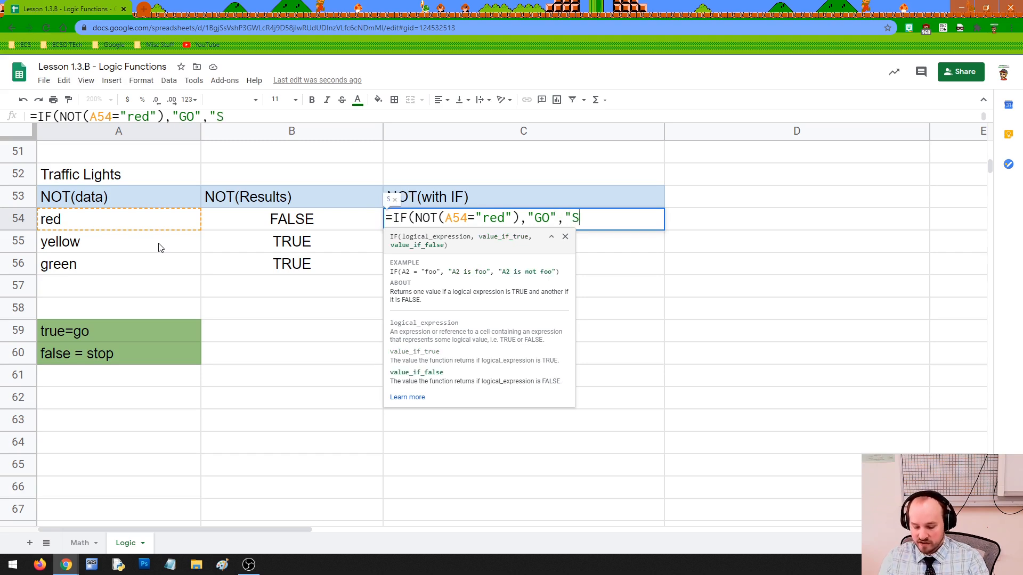
type("TOP\"")
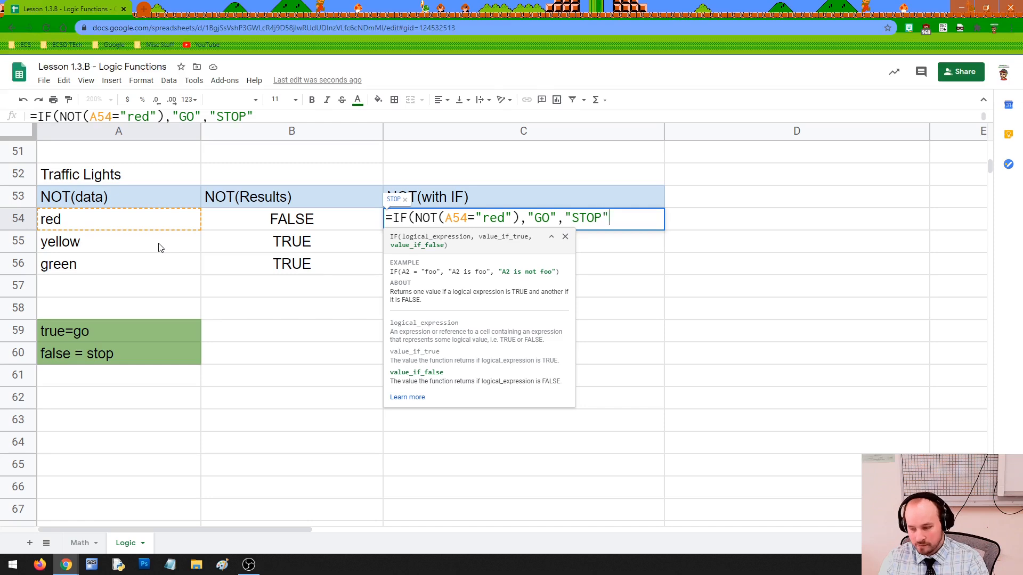
type(")")
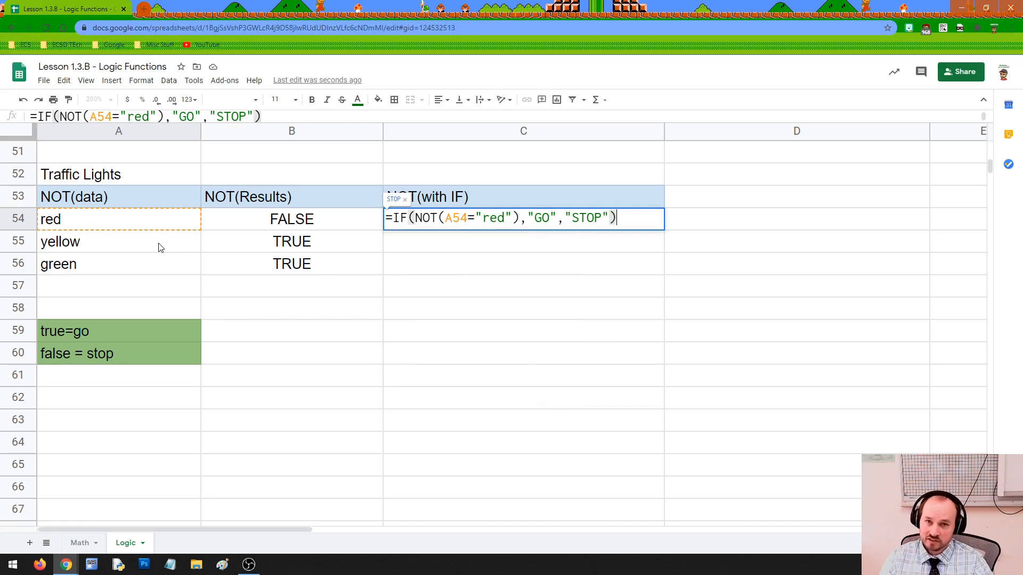
key("Return")
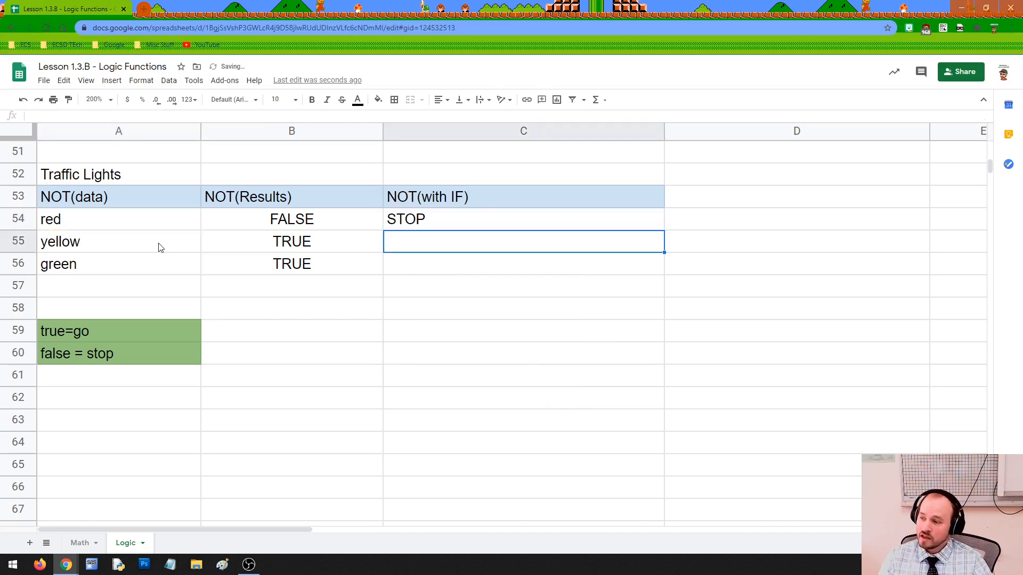
Copy the C54 formula down through C56 and compare the yellow and green rows' data with their results.
left_click(430, 222)
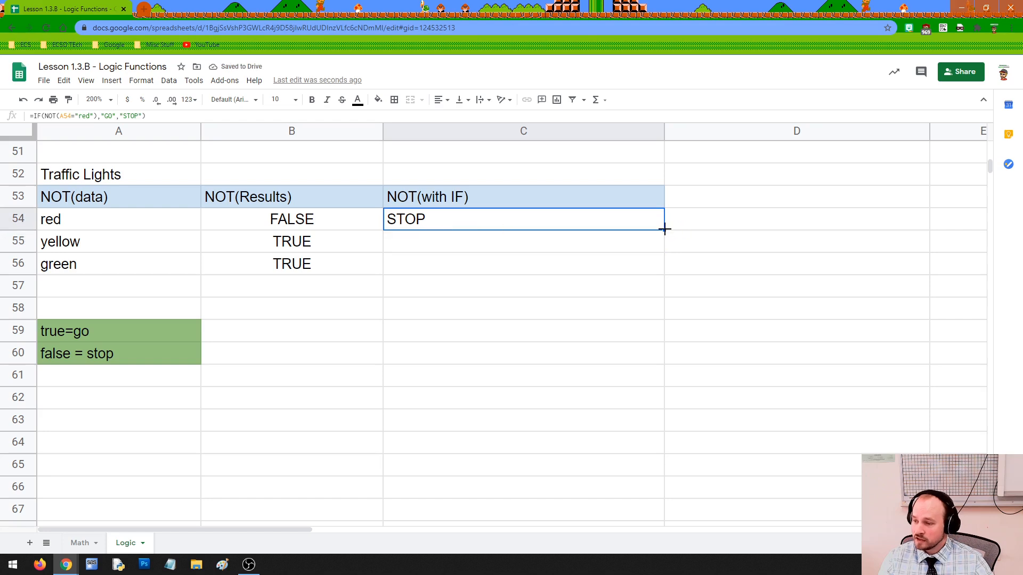
left_click_drag(664, 229, 664, 271)
left_click(409, 243)
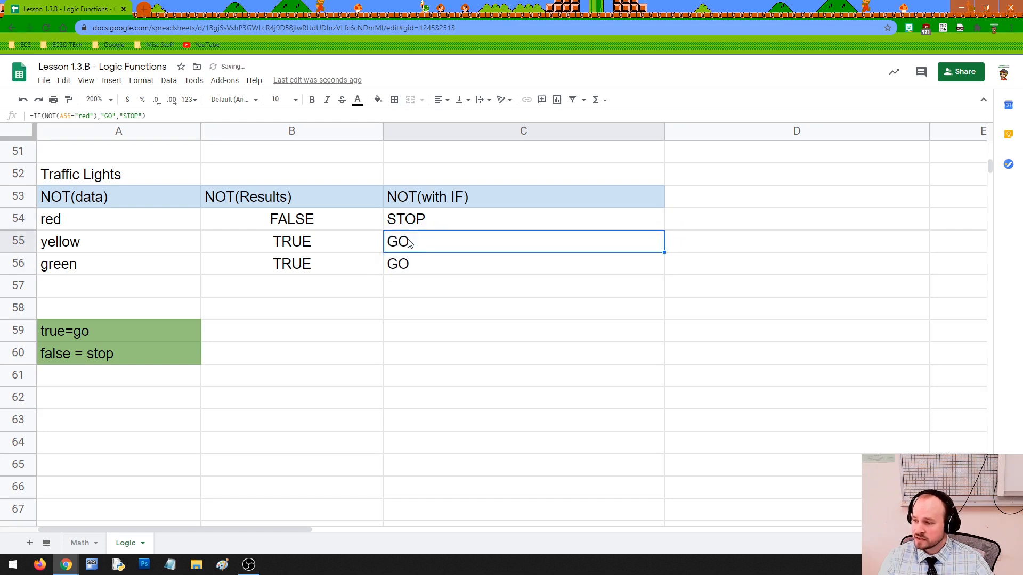
left_click_drag(409, 243, 407, 265)
left_click_drag(119, 246, 119, 269)
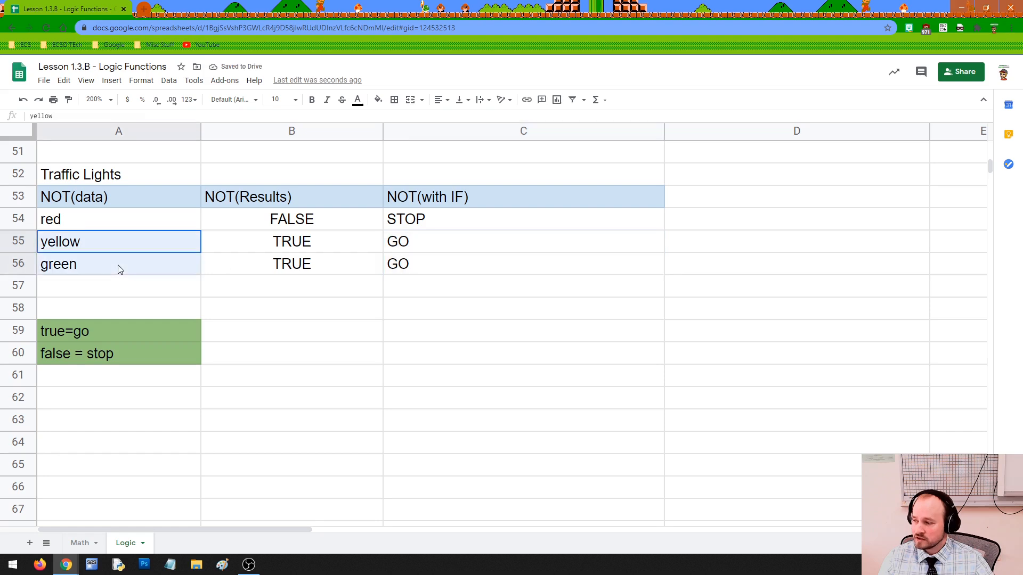
left_click_drag(395, 247, 399, 267)
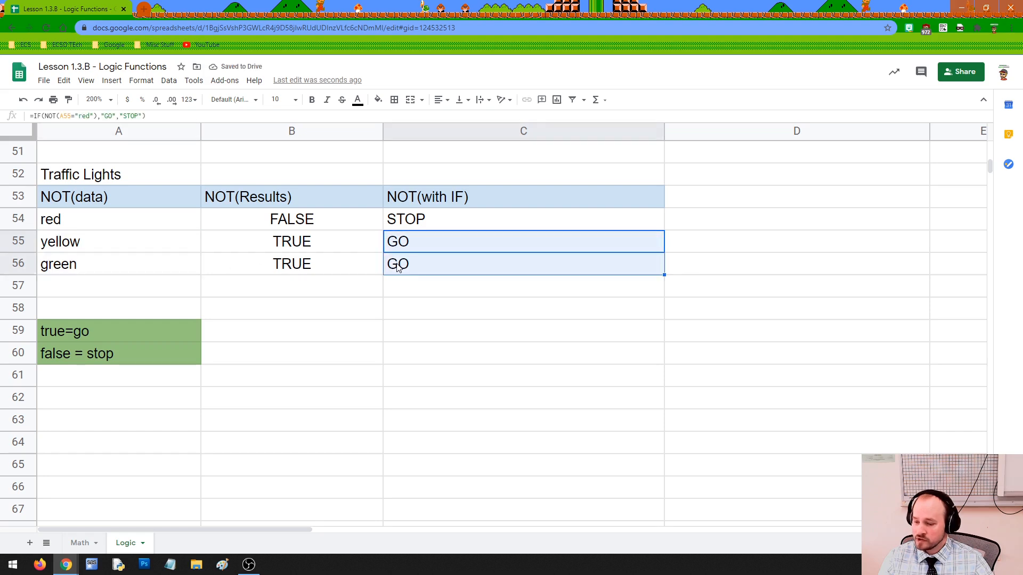
left_click(432, 292)
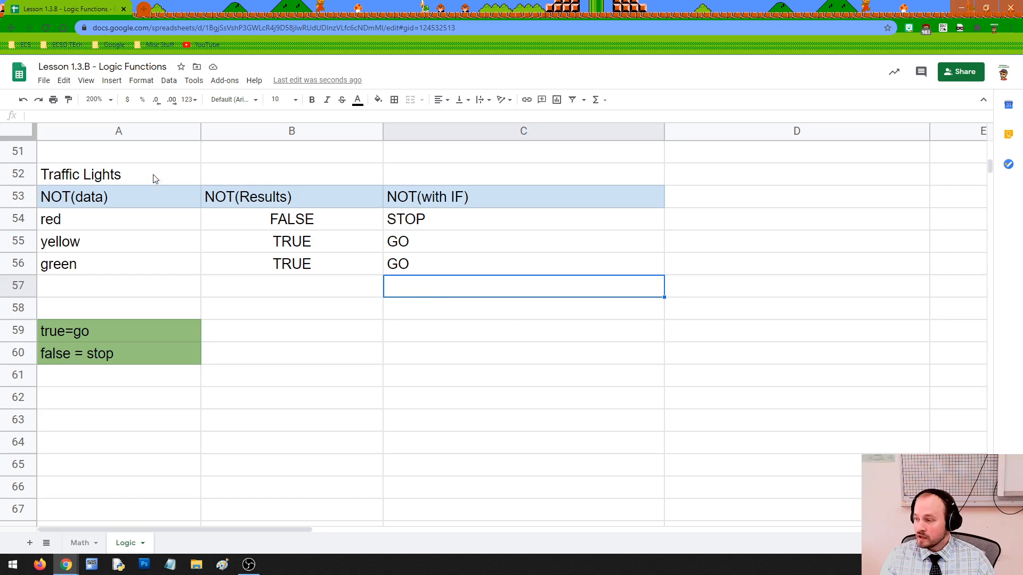
Review the Traffic Lights, R Rated Movies, Regents Class and GRADES tables on the Logic sheet.
left_click_drag(155, 176, 425, 282)
scroll(424, 279, "up", 6)
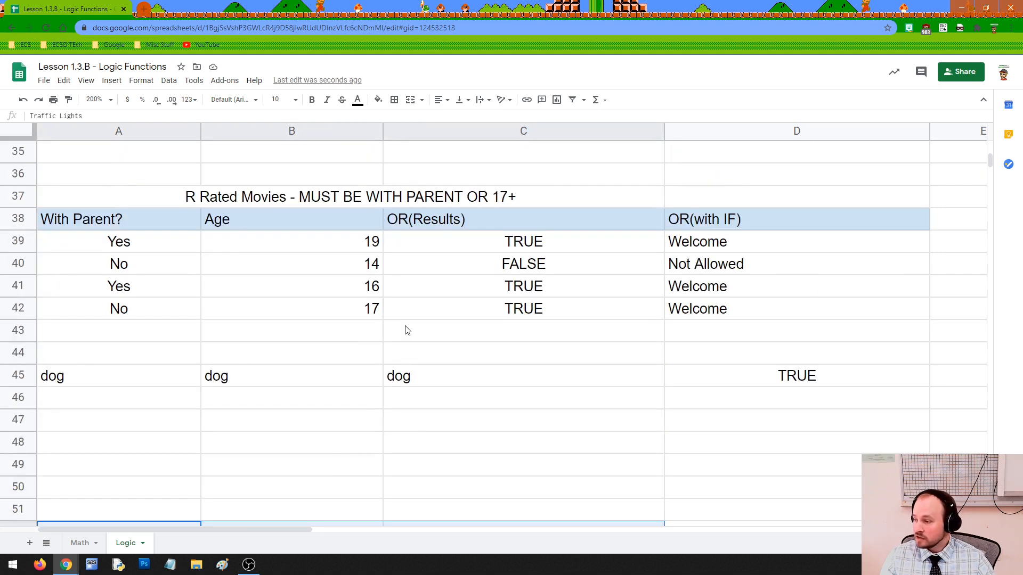
left_click_drag(162, 242, 762, 337)
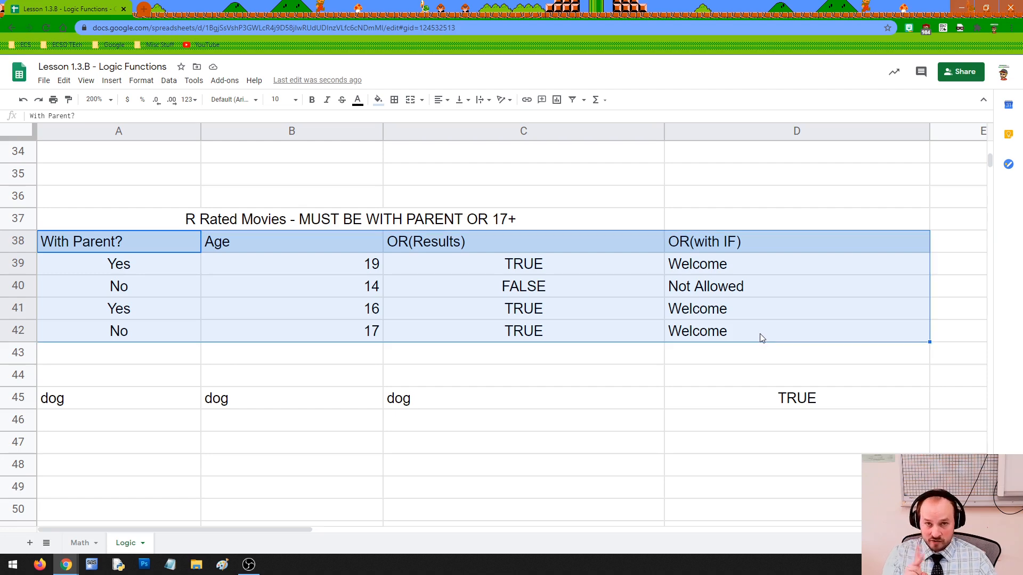
scroll(581, 334, "up", 4)
scroll(578, 335, "up", 2)
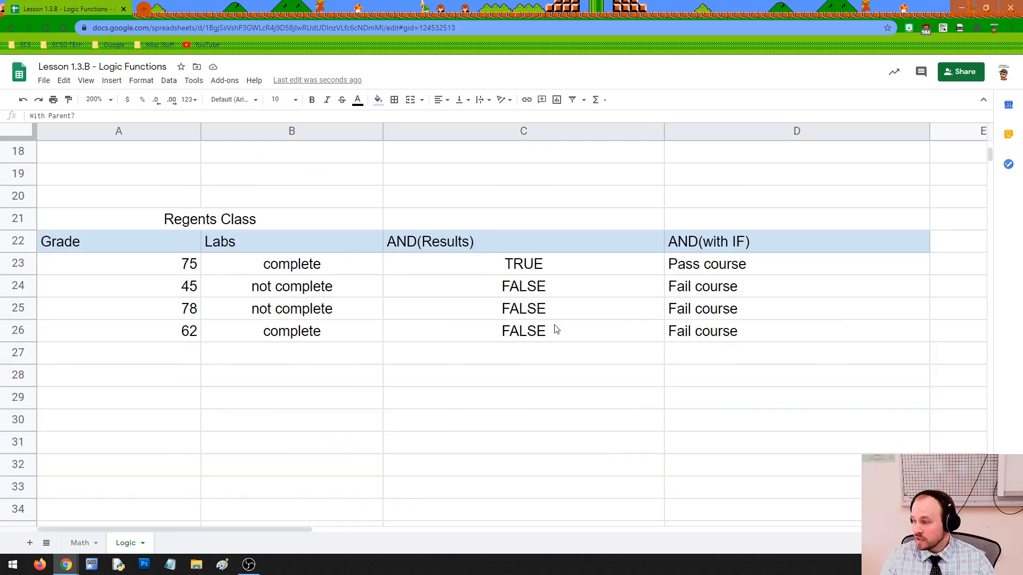
left_click_drag(163, 273, 673, 343)
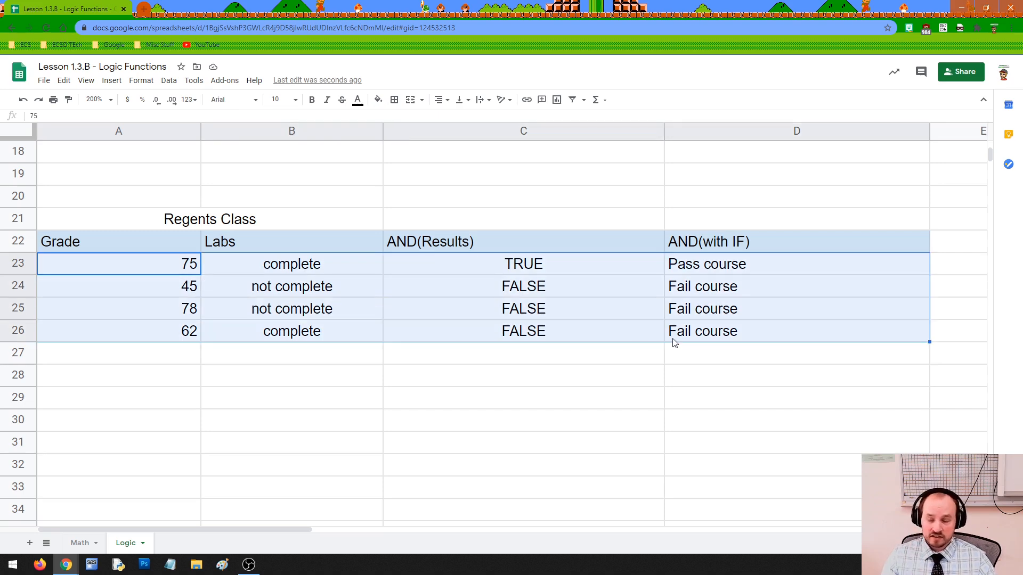
scroll(531, 344, "up", 6)
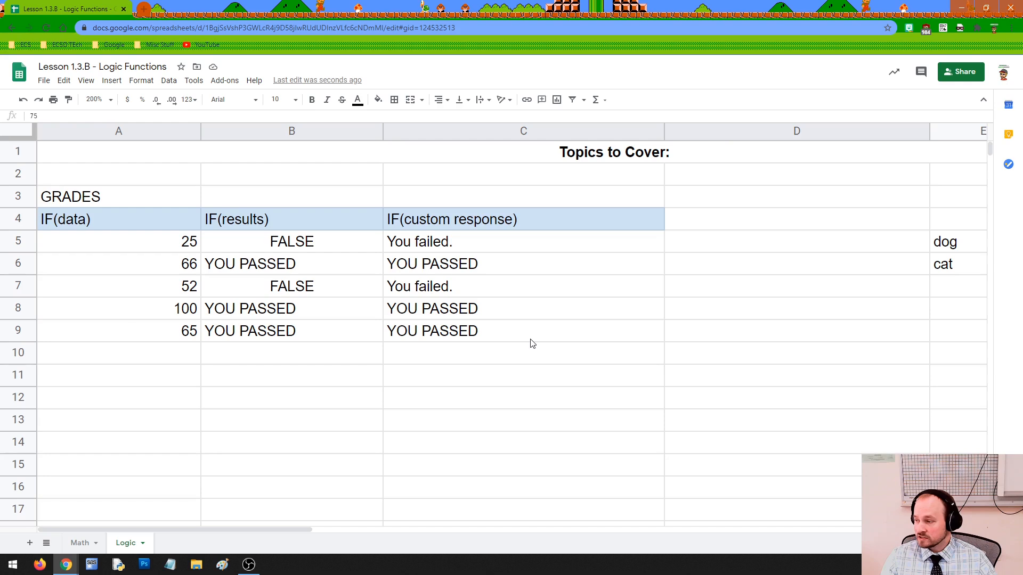
left_click_drag(176, 242, 438, 339)
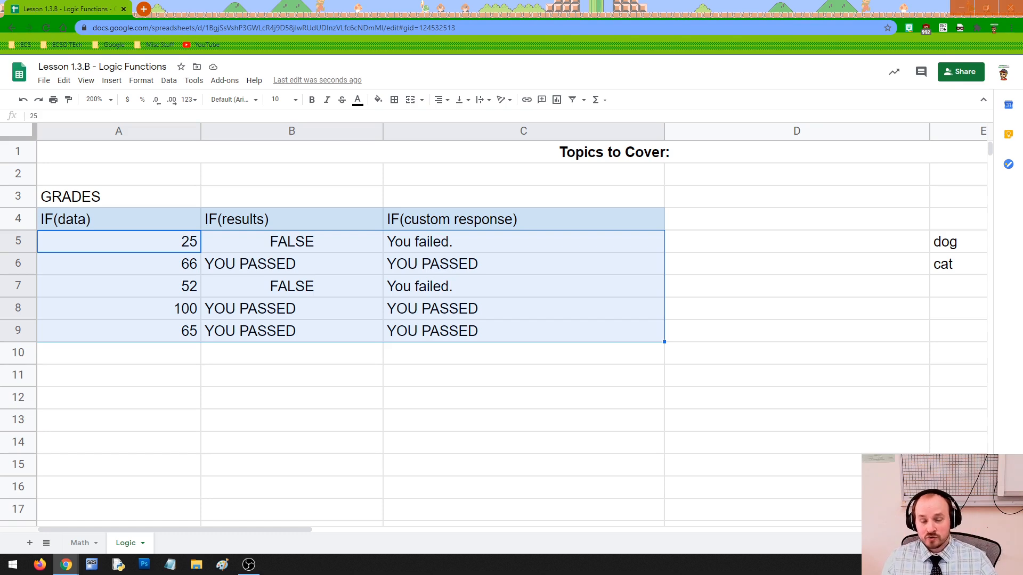
left_click(633, 417)
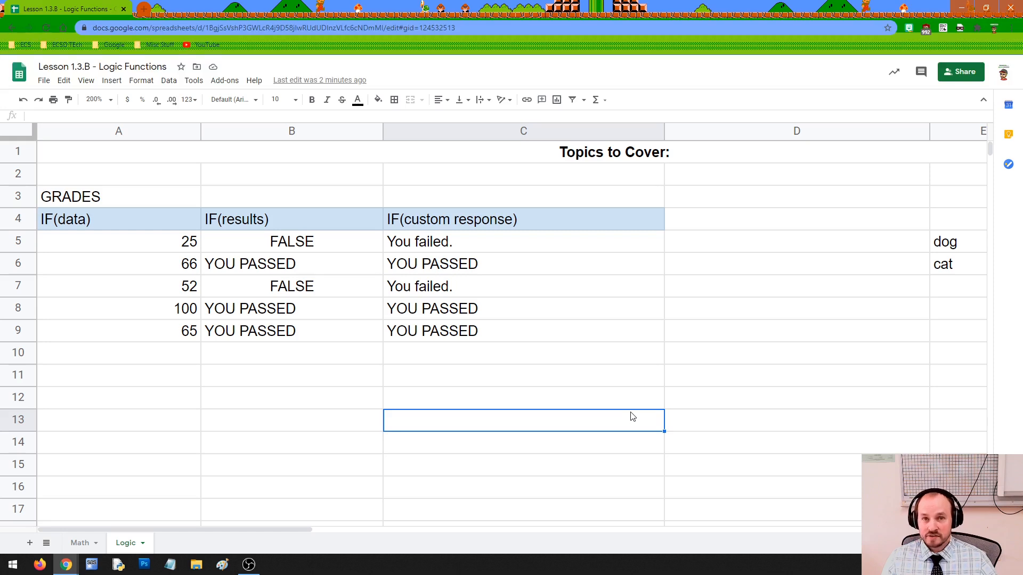